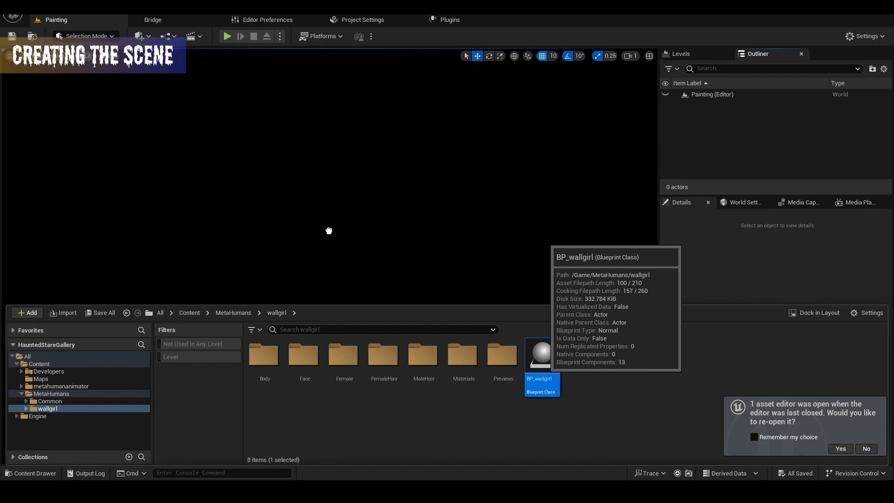
Add the BP_wallgirl blueprint to the level and enable its missing plugins with an immediate editor restart
drag(328, 231, 328, 231)
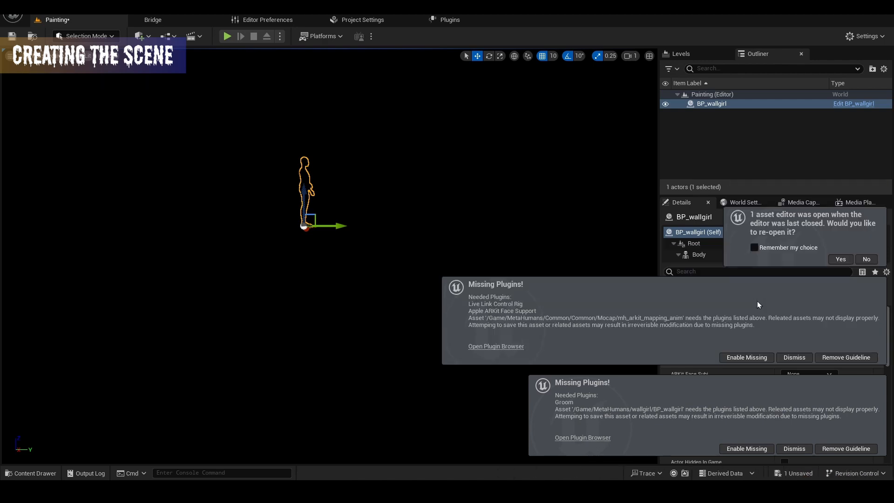
click(750, 357)
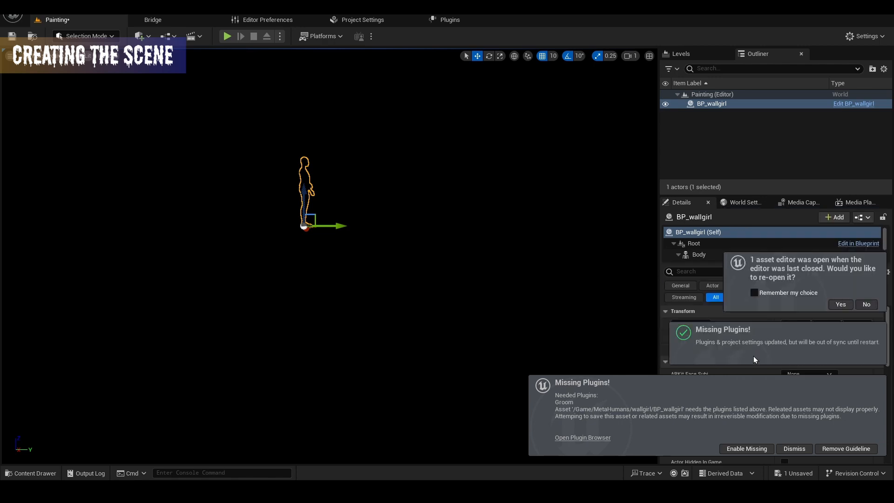
click(748, 447)
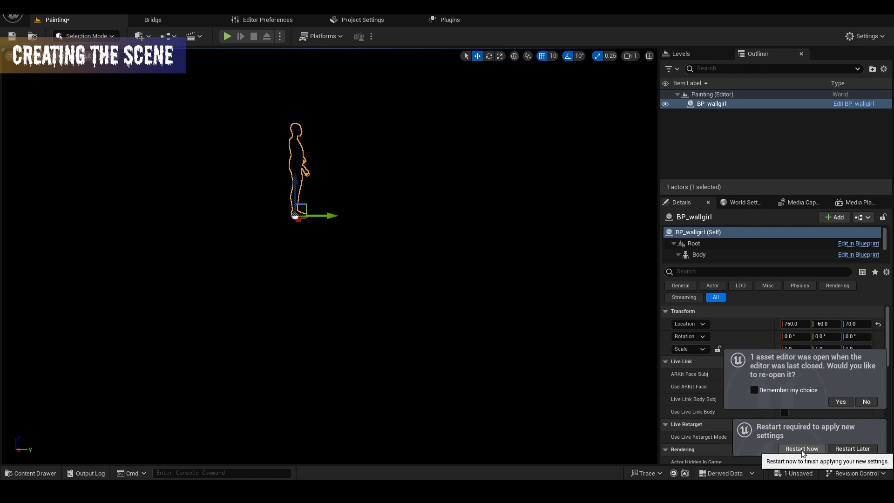
click(801, 450)
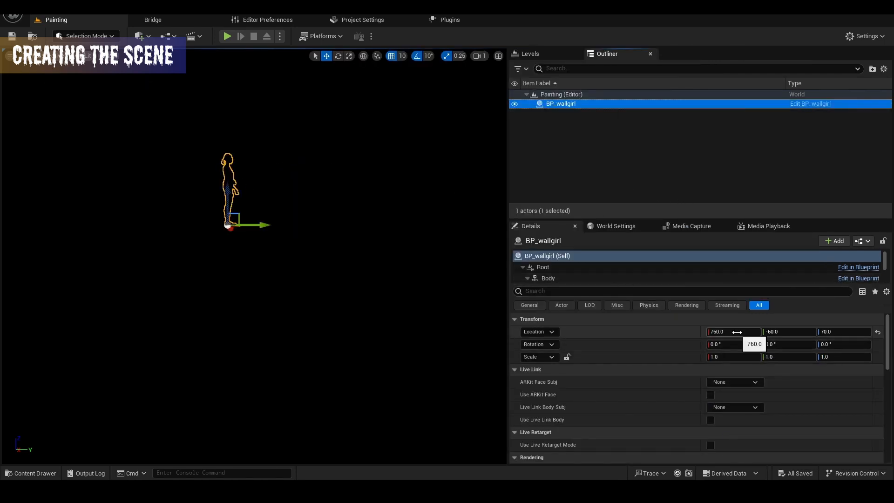
Set BP_wallgirl's location to X 50, Y 10, Z -90 and its Z rotation to -70°
click(737, 332)
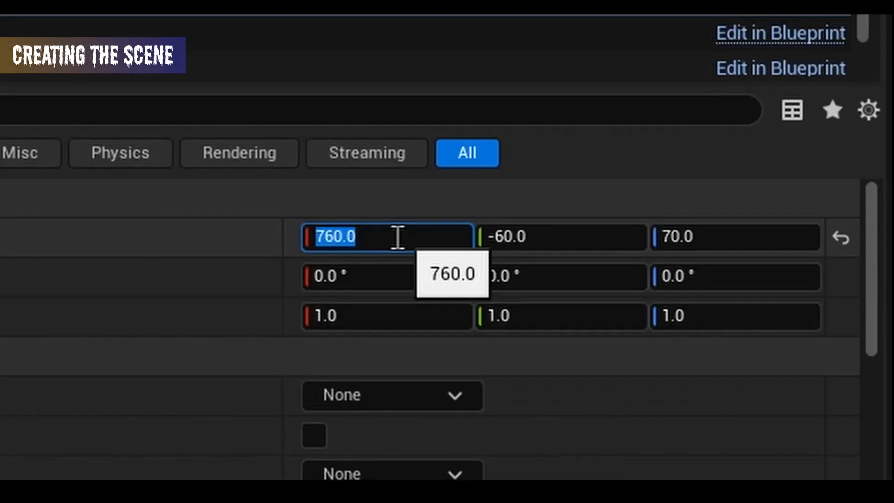
text(50)
key(Tab)
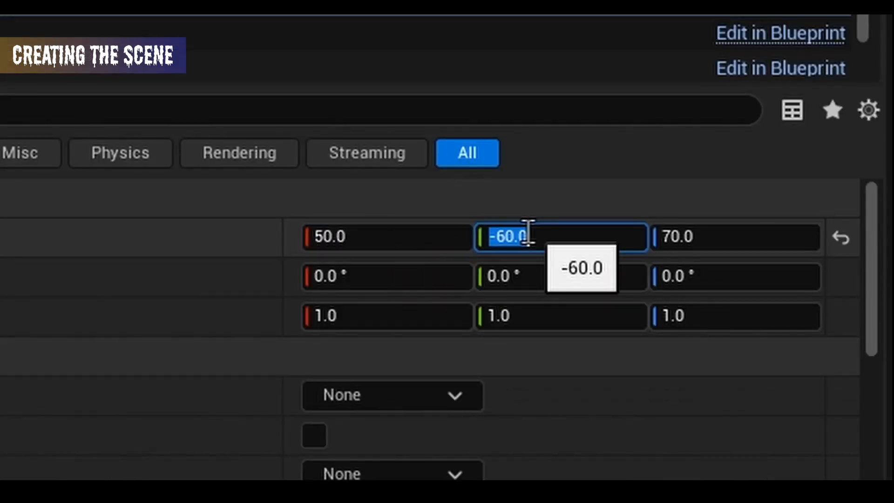
text(10)
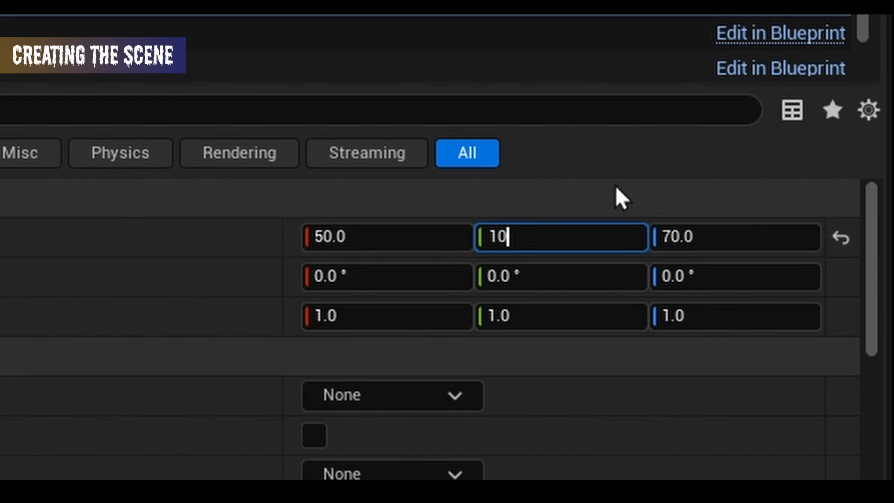
click(701, 231)
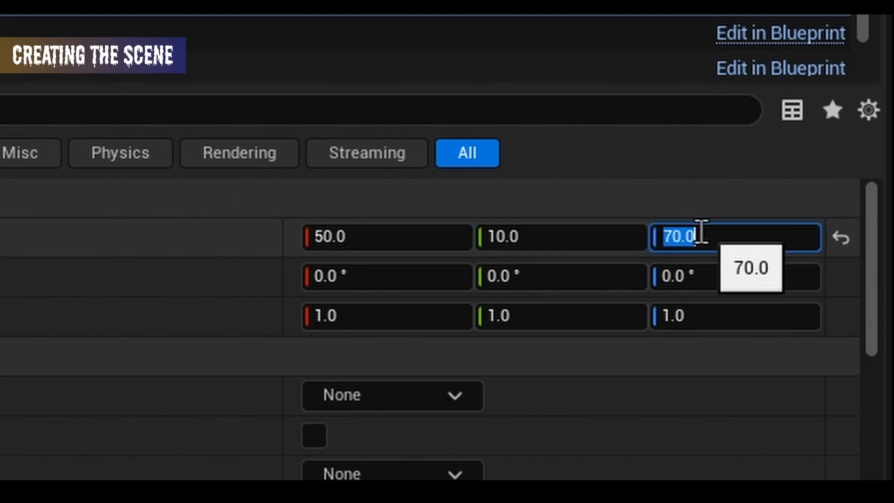
text(-90)
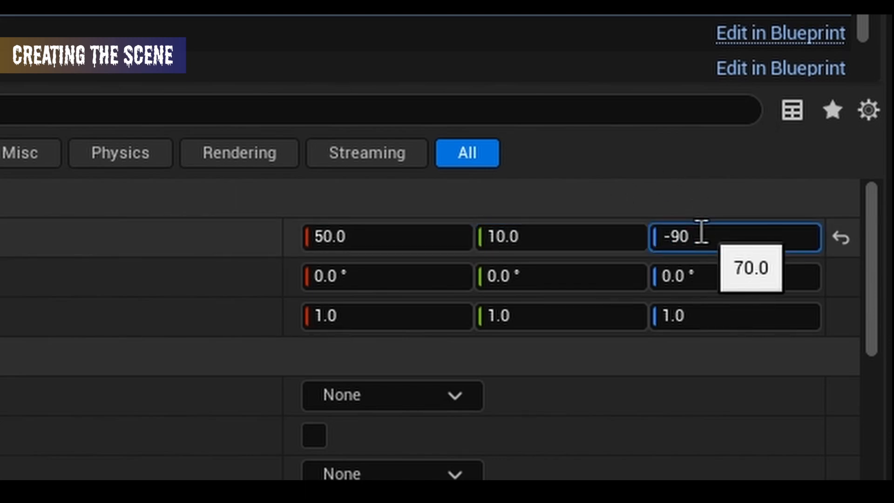
click(712, 282)
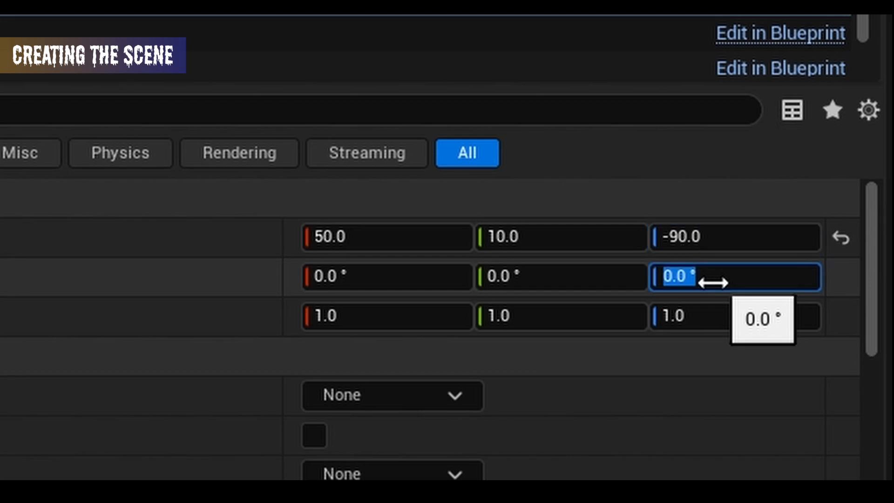
text(-70)
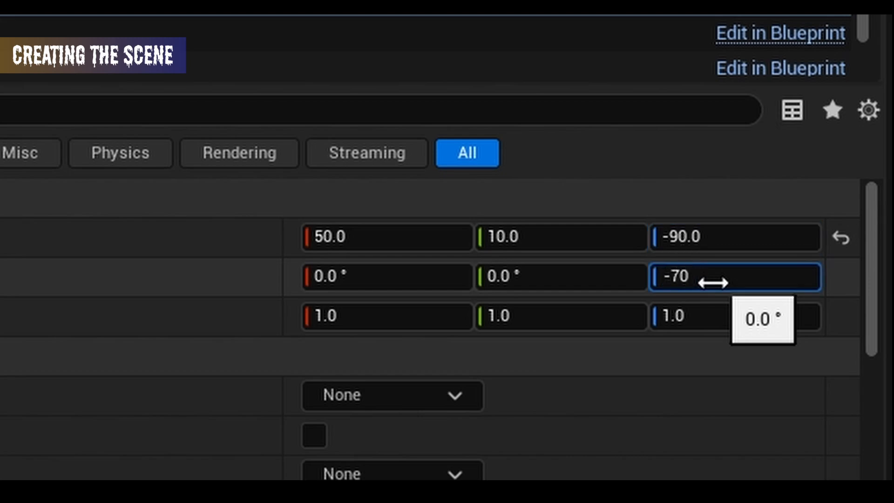
key(Return)
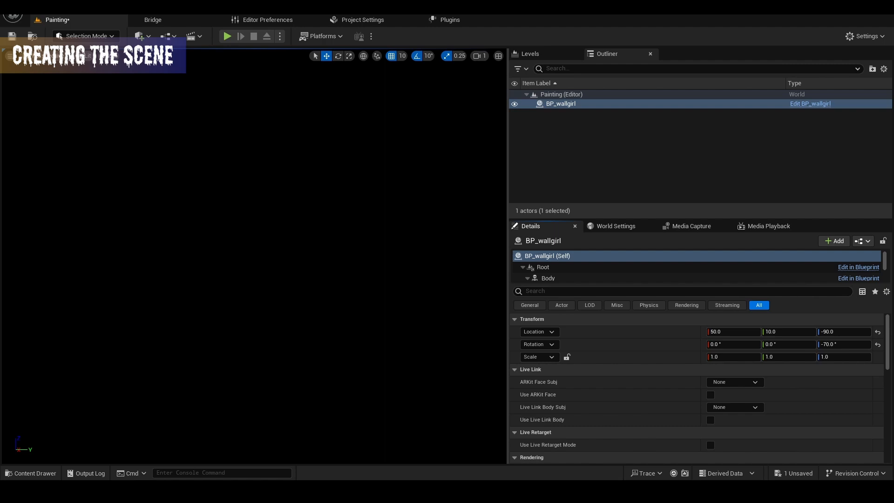
Add a spot light to the level and set its location to X 370, Y -190, Z 265
click(141, 36)
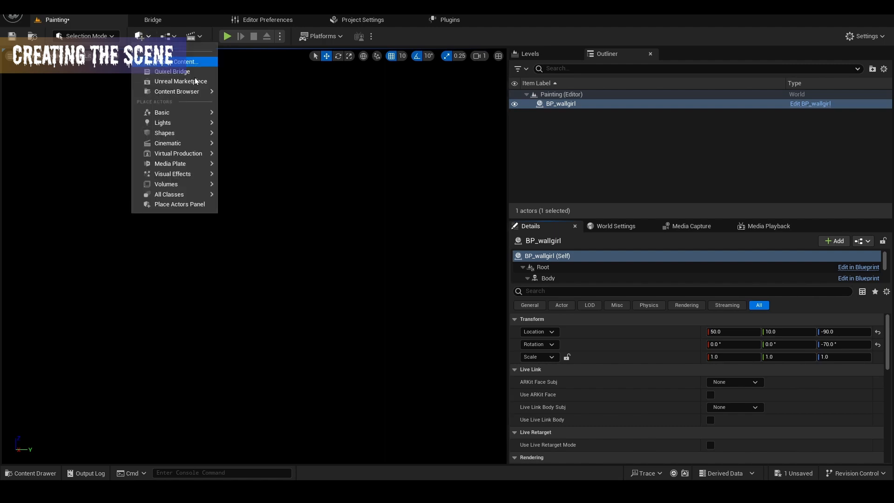
mouse_move(194, 124)
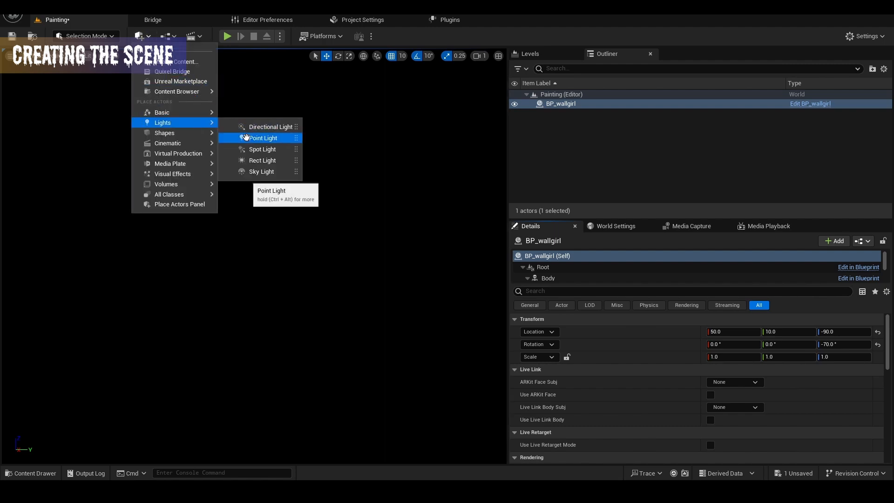
click(250, 150)
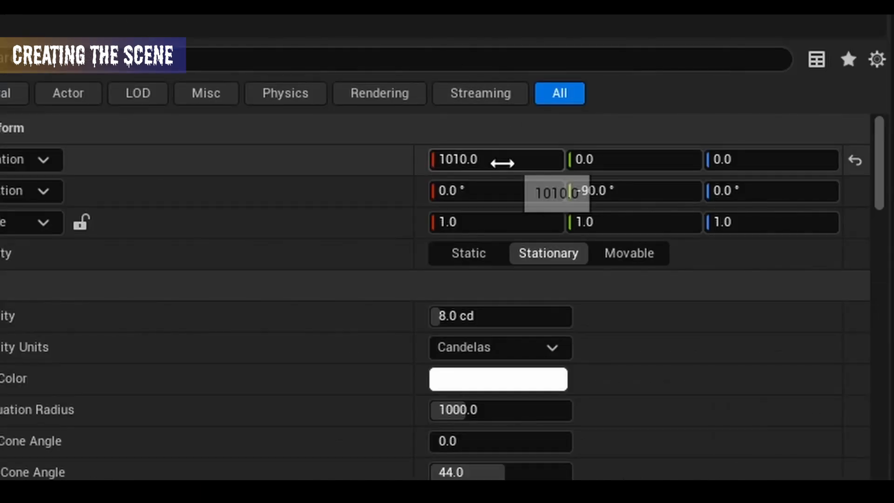
click(501, 163)
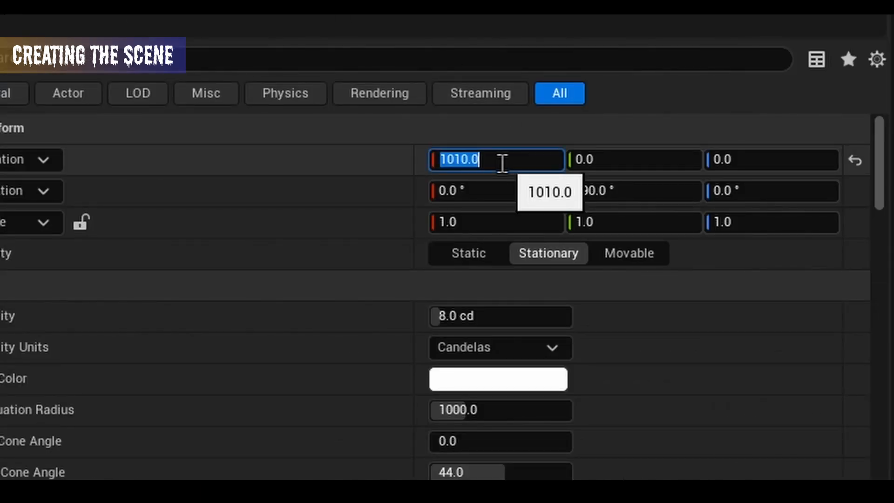
text(370)
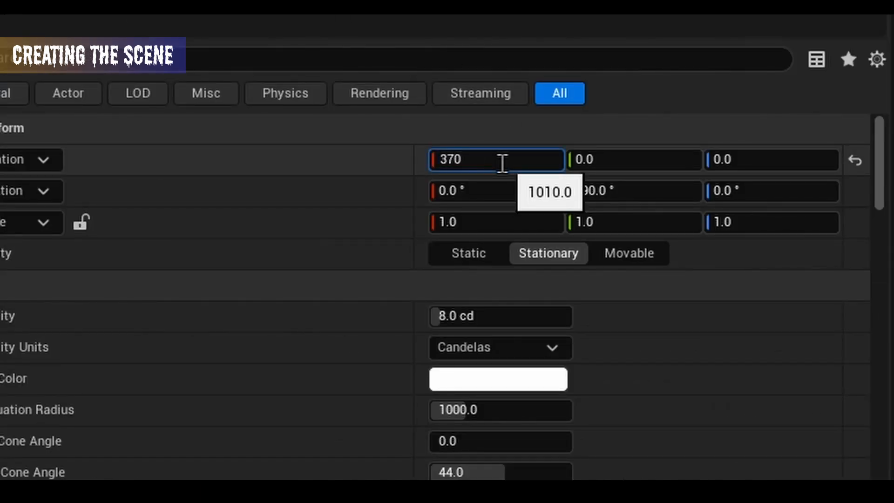
click(637, 160)
text(-)
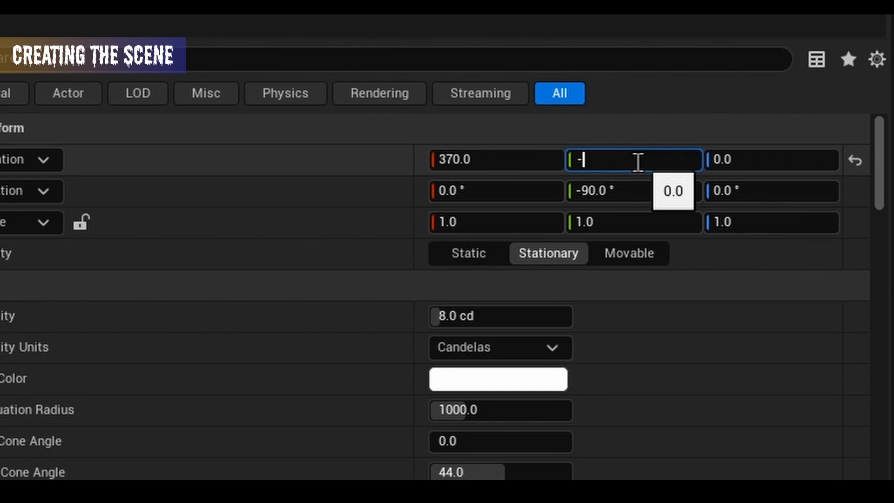
text(190)
click(766, 171)
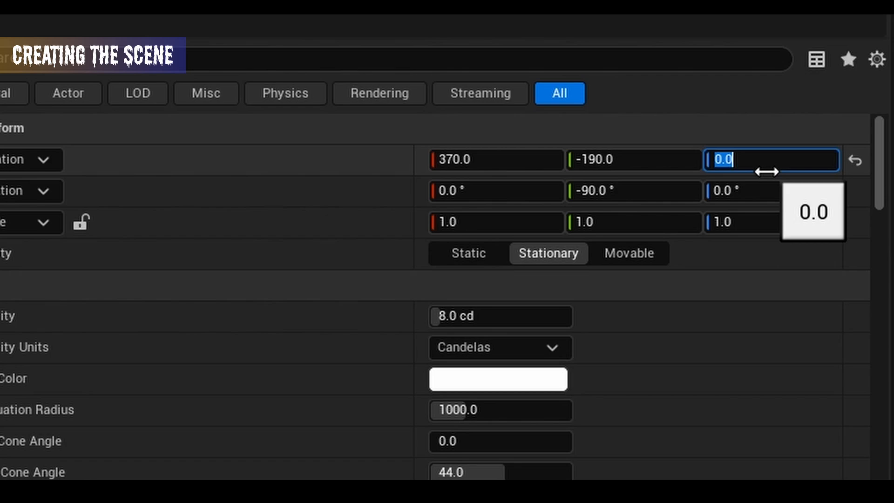
text(265)
key(Return)
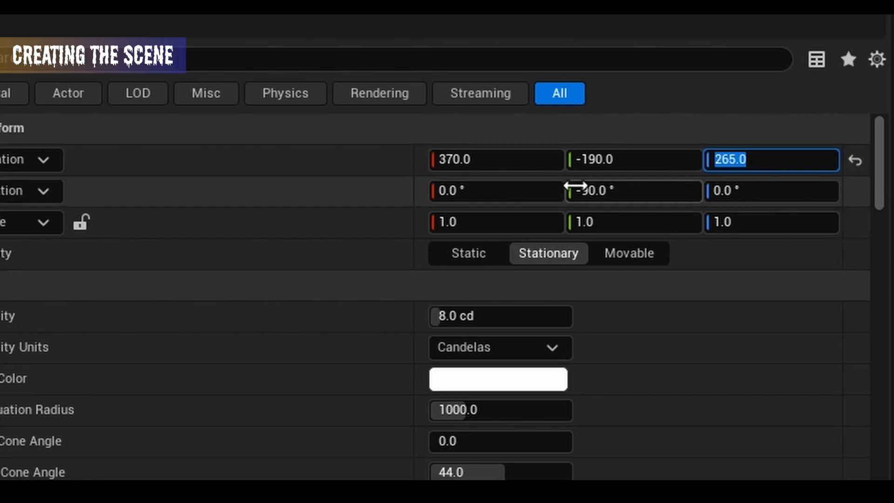
Set the spot light's rotation to X 167.3°, Y -29°, Z 153.6°
click(491, 183)
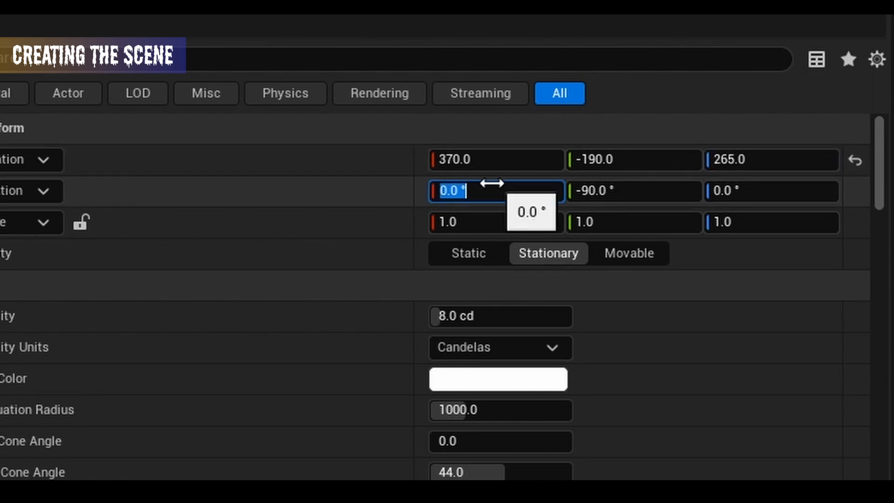
text(1)
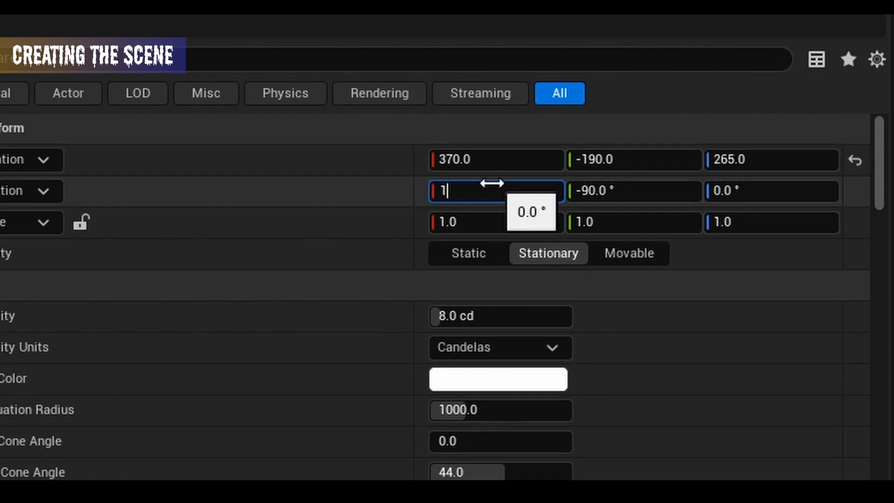
text(67.3)
click(644, 199)
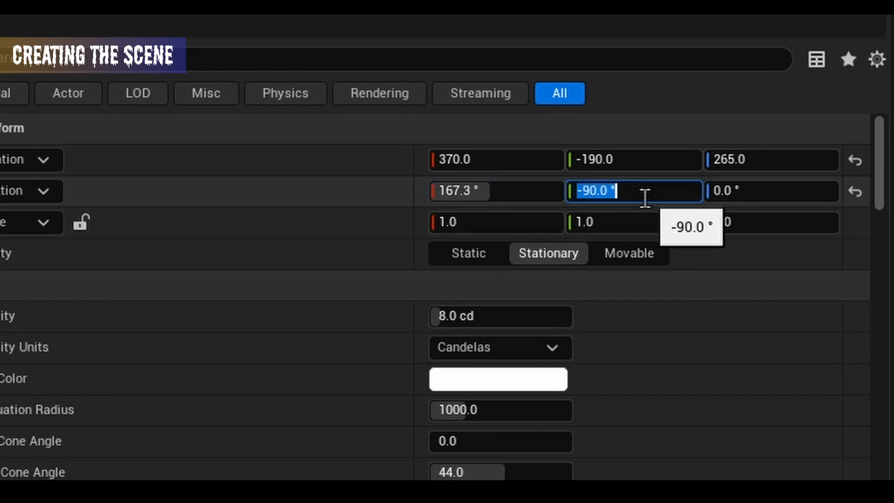
text(-)
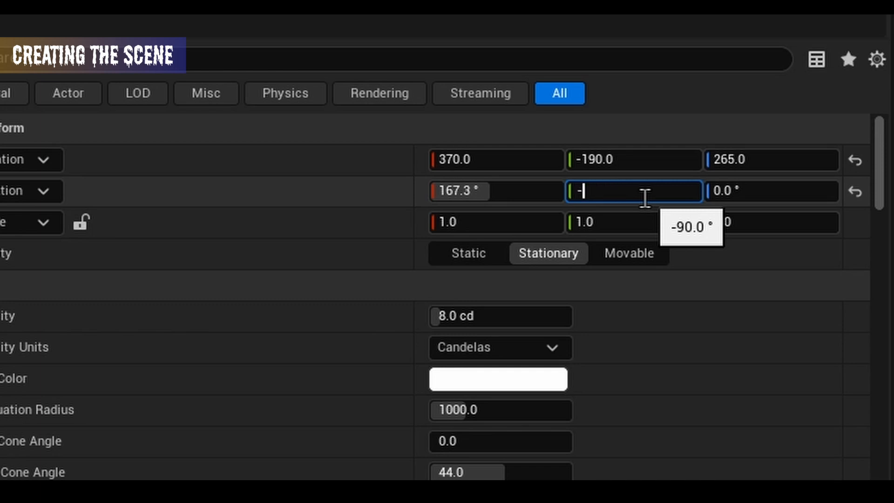
text(29)
key(Return)
click(726, 200)
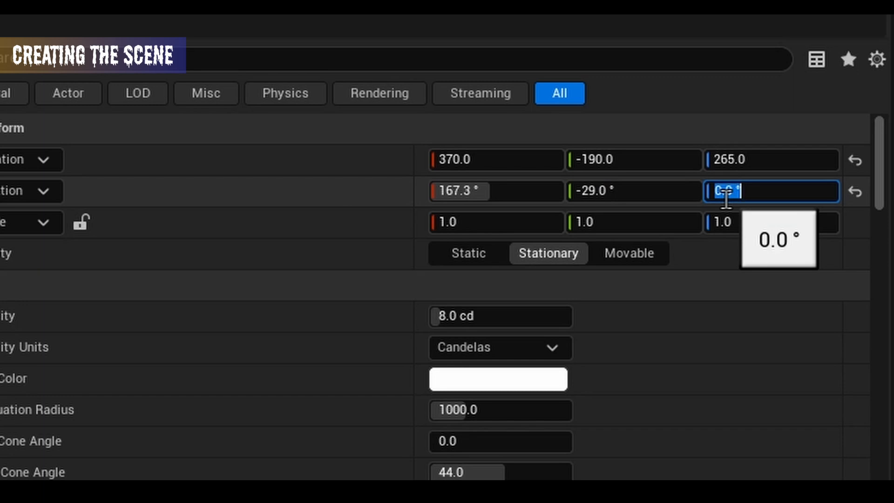
text(1536)
key(Return)
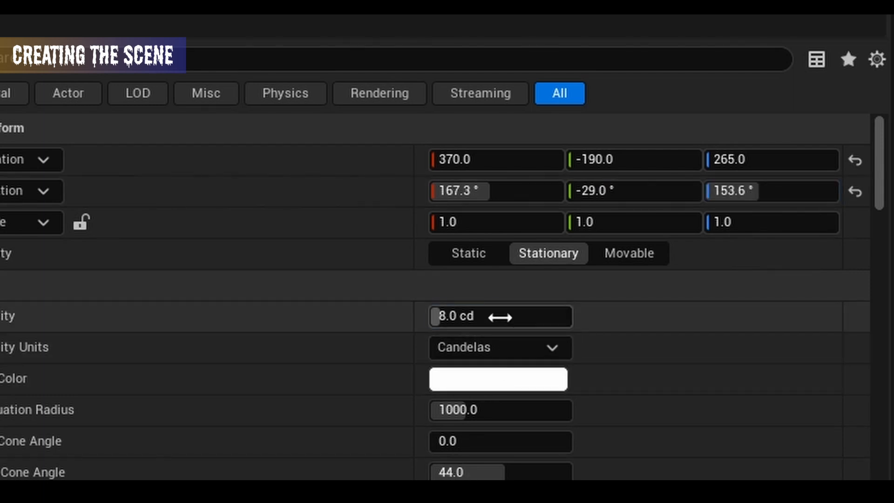
Set the spot light's intensity to 15 cd, with an inner cone angle of 6 and an outer cone angle of 25
click(499, 317)
text(15)
key(Return)
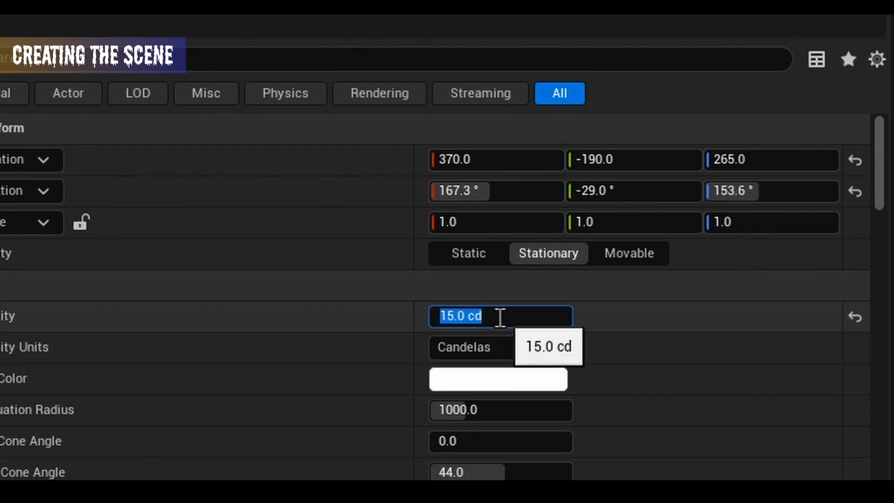
click(460, 438)
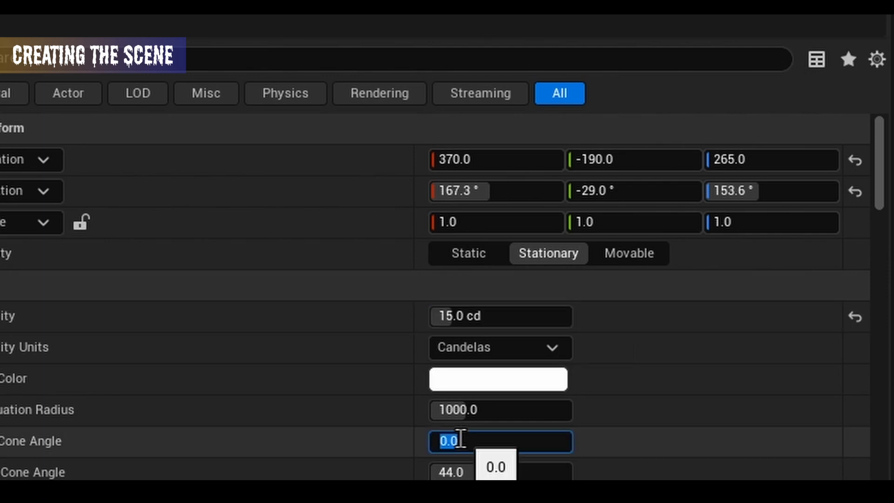
text(6)
key(Return)
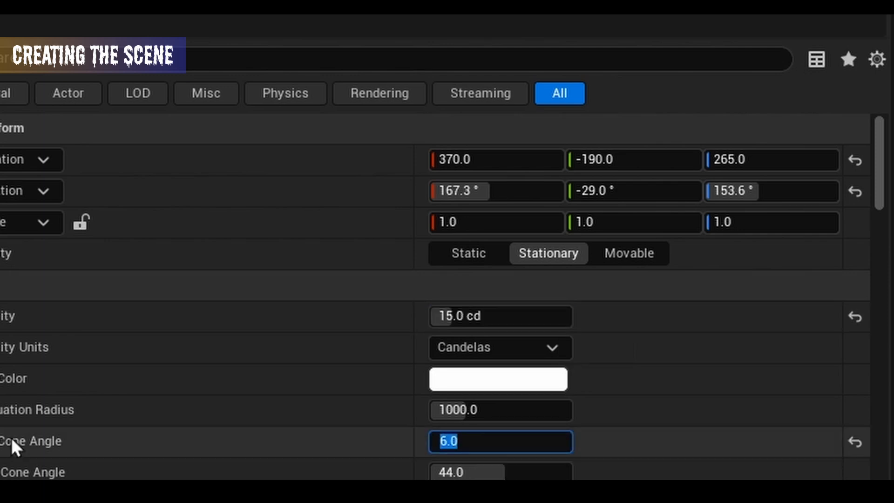
scroll(223, 393, down, 1)
click(459, 434)
text(25)
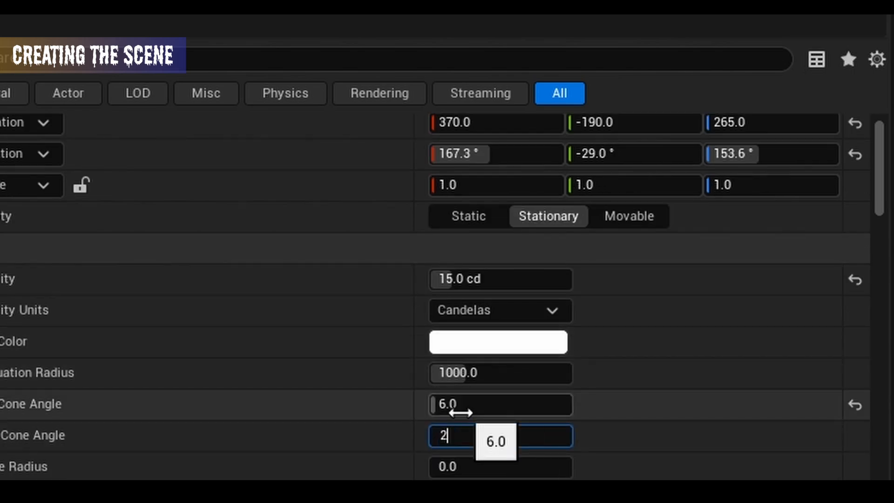
key(Return)
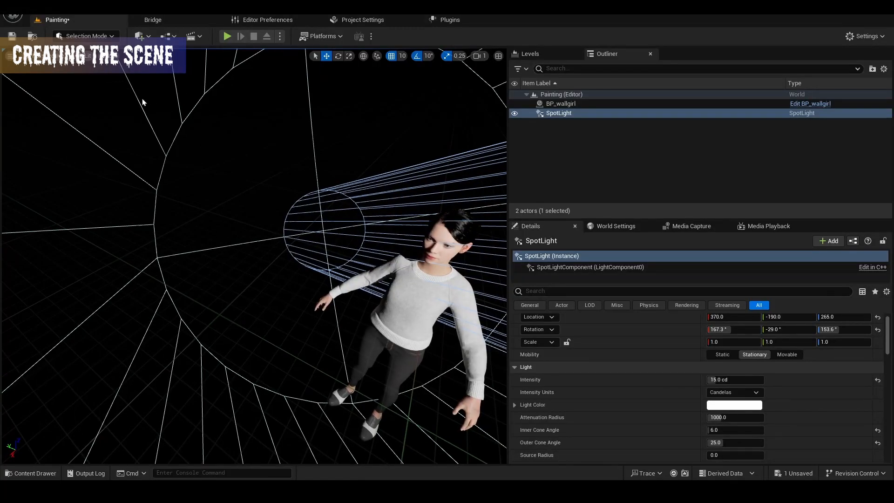
Add a plane shape to the level and set its location to X 0, Y 11, Z 53.9
click(140, 36)
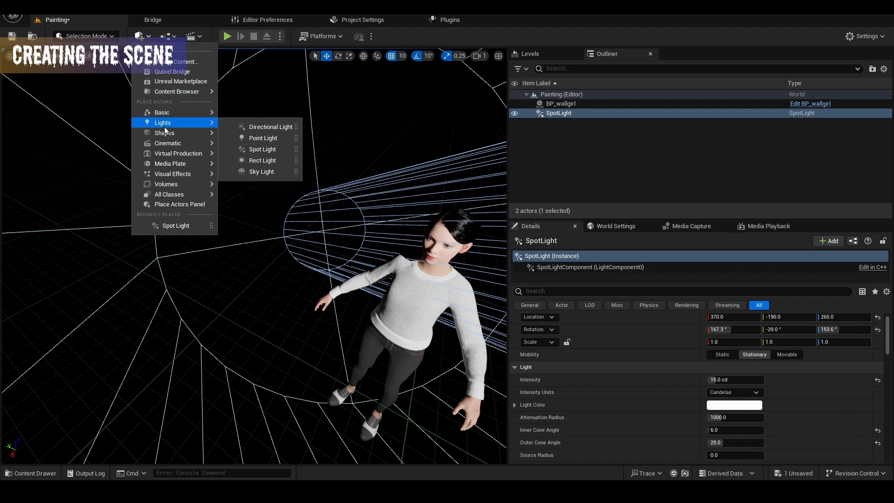
mouse_move(164, 133)
click(256, 182)
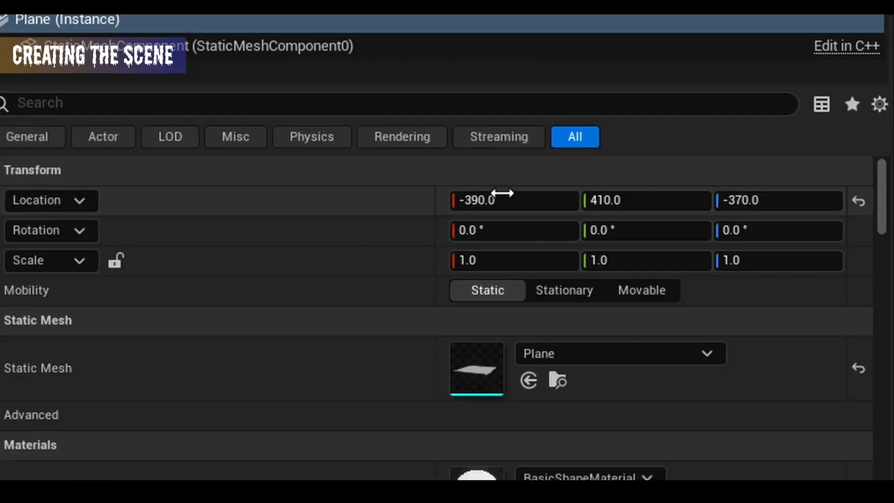
click(731, 317)
text(0)
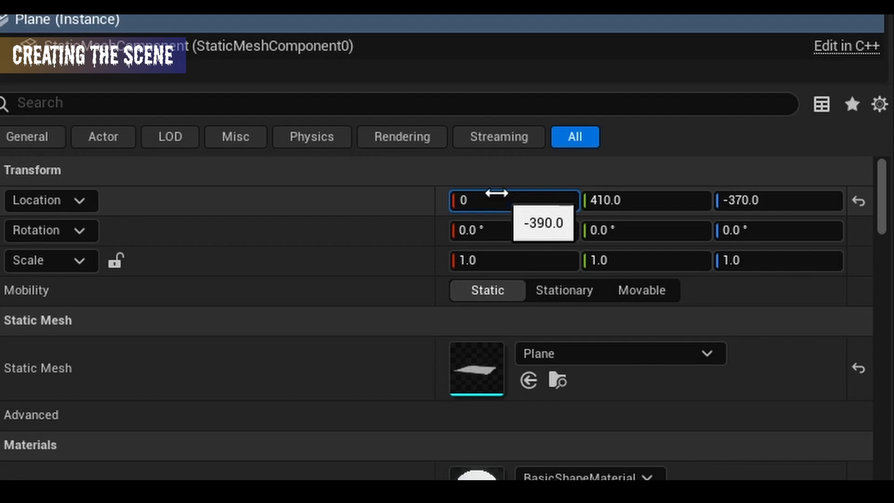
click(626, 204)
text(11)
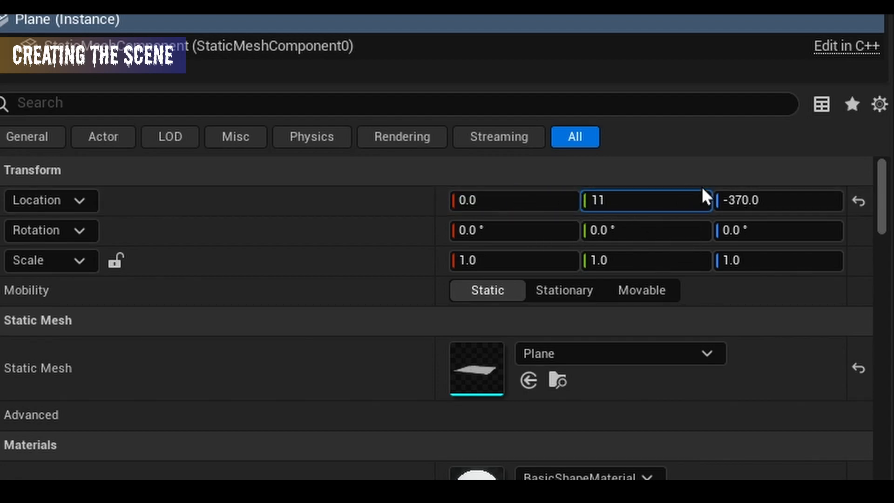
click(765, 200)
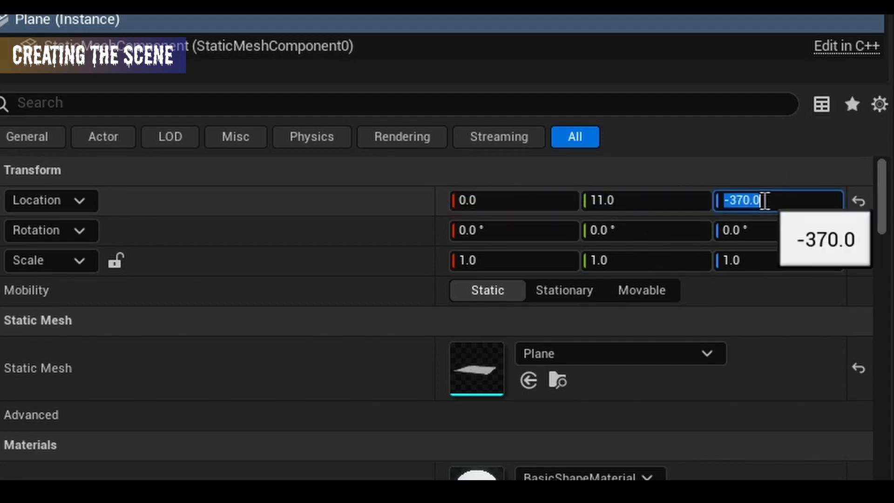
text(53.9)
key(Return)
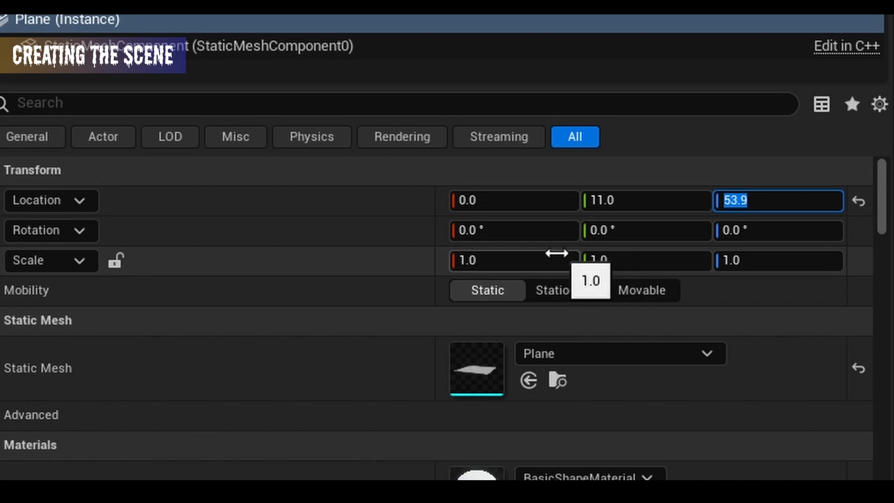
Set the plane's rotation to X 180°, Y -90°, Z 180°
click(519, 230)
text(180)
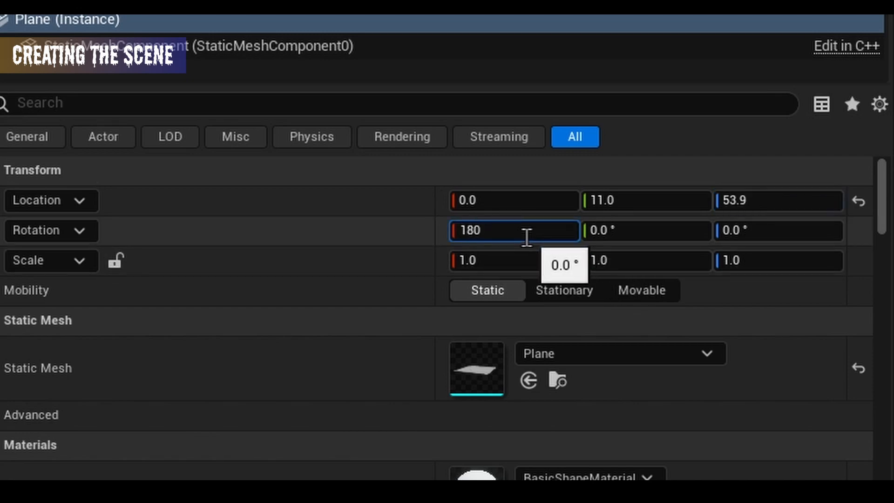
key(Return)
click(640, 231)
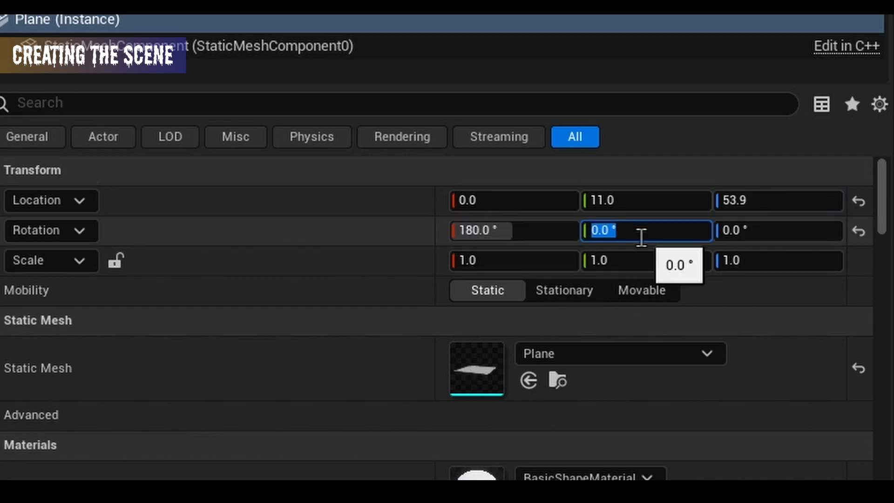
text(-90)
key(Return)
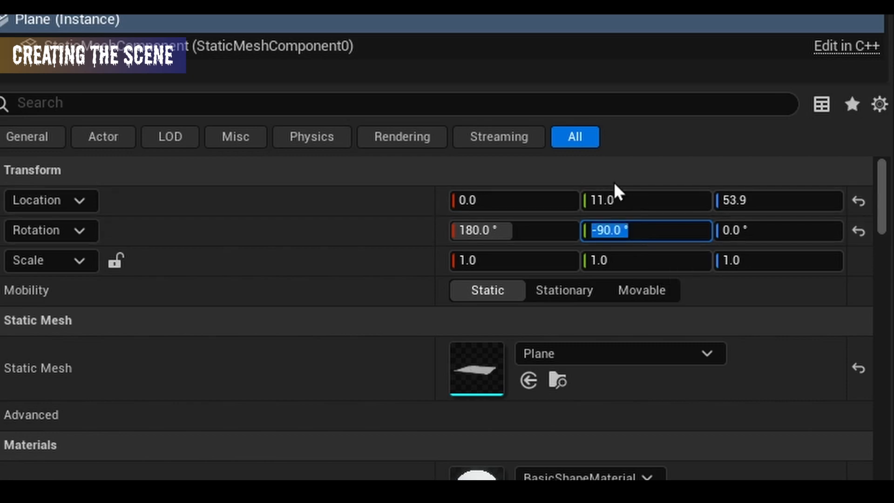
click(766, 229)
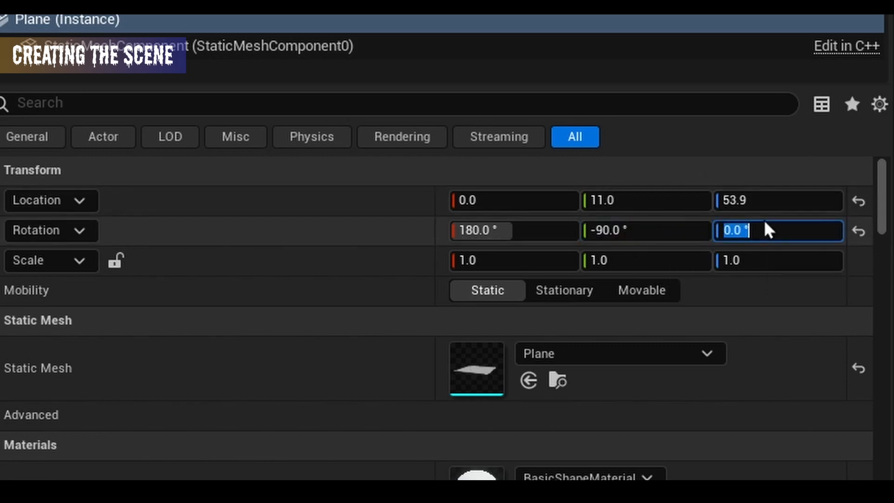
text(180)
key(Return)
Scale the plane to 2.25 in both X and Y
click(547, 261)
text(2.)
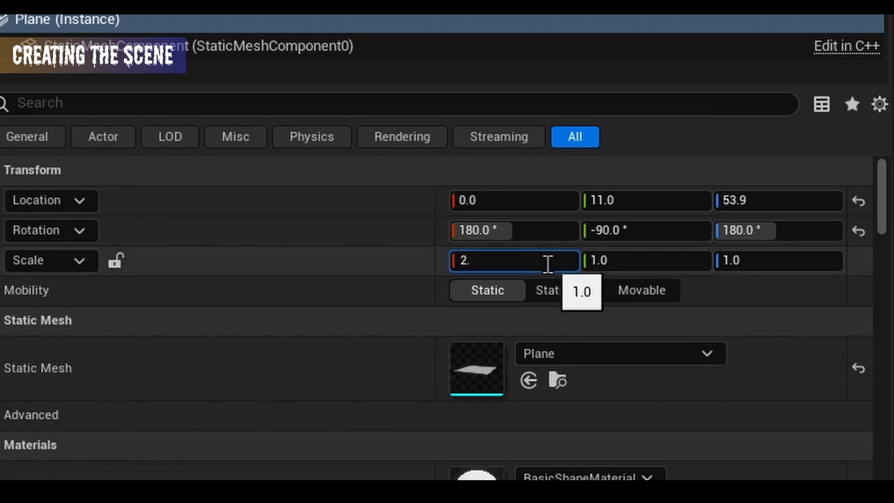
text(25)
key(Return)
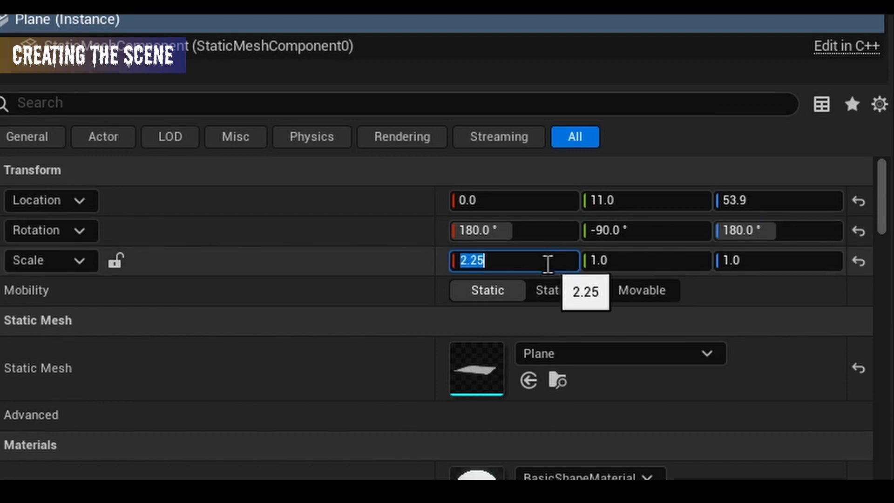
click(680, 270)
text(2.)
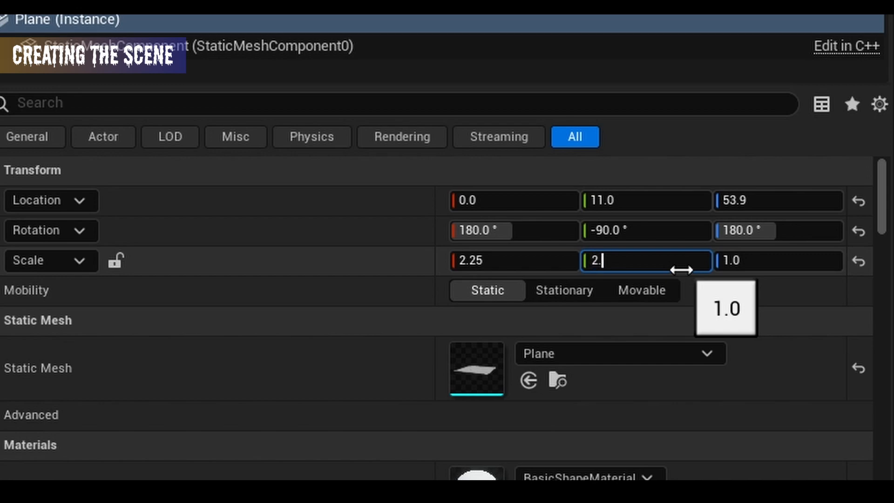
text(25)
key(Return)
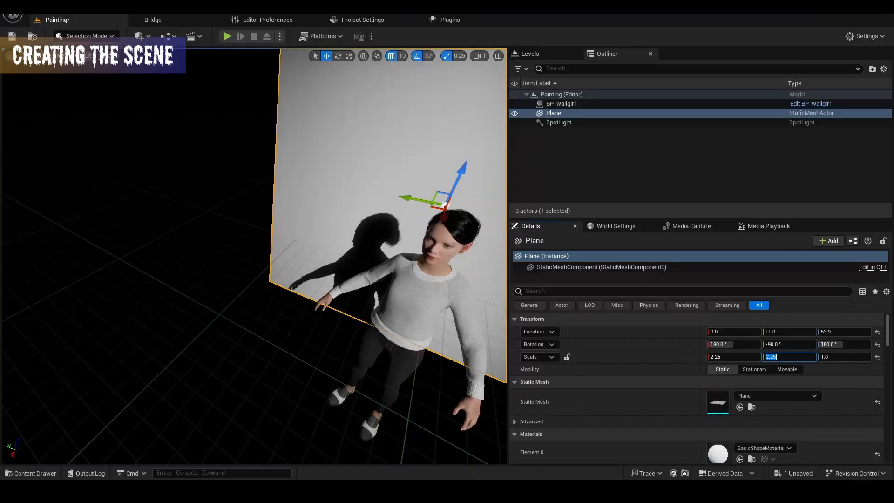
Add a Cine Camera Actor to the level and set its location to X 260, Y 10, Z 57
click(141, 36)
mouse_move(188, 142)
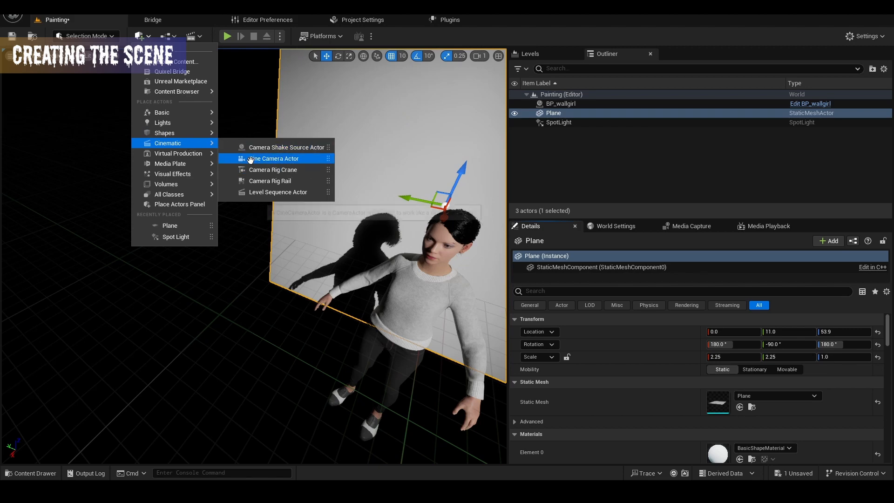
drag(251, 160, 252, 255)
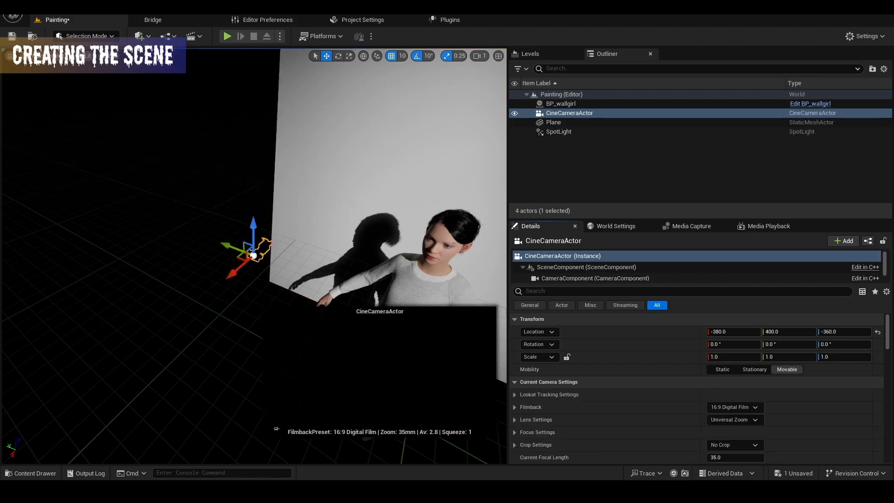
click(740, 335)
text(260)
key(Tab)
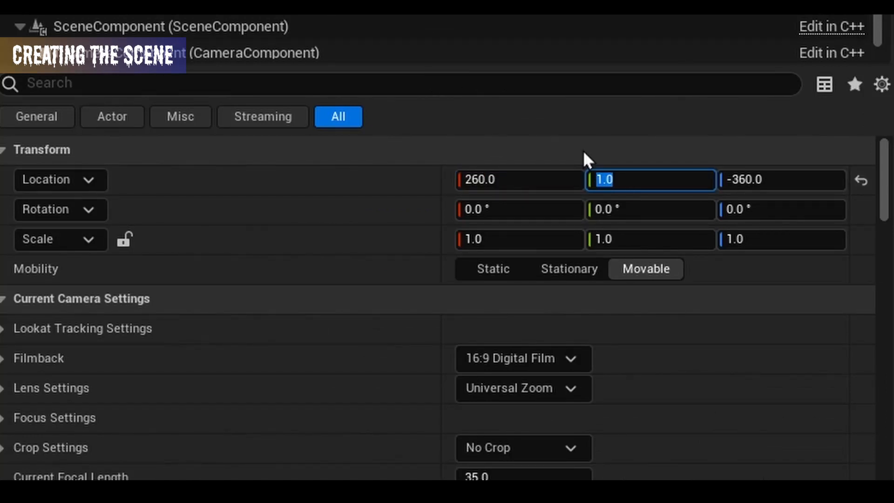
text(10)
key(Return)
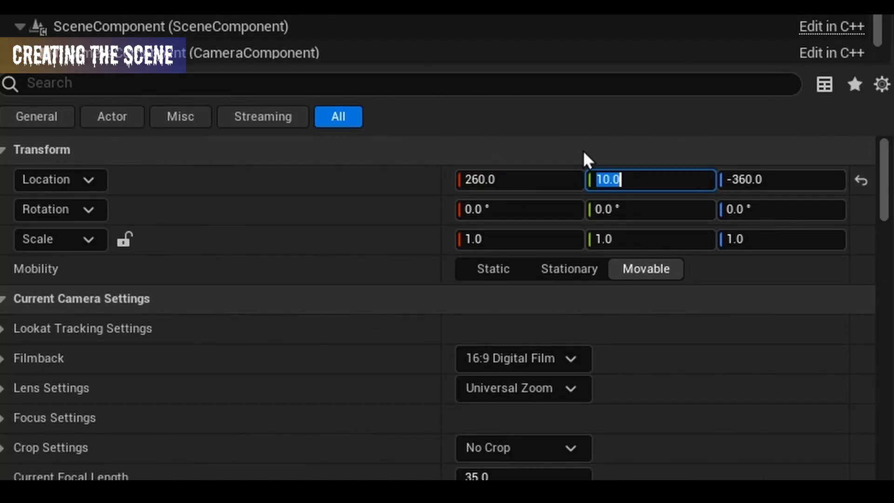
click(761, 186)
text(57)
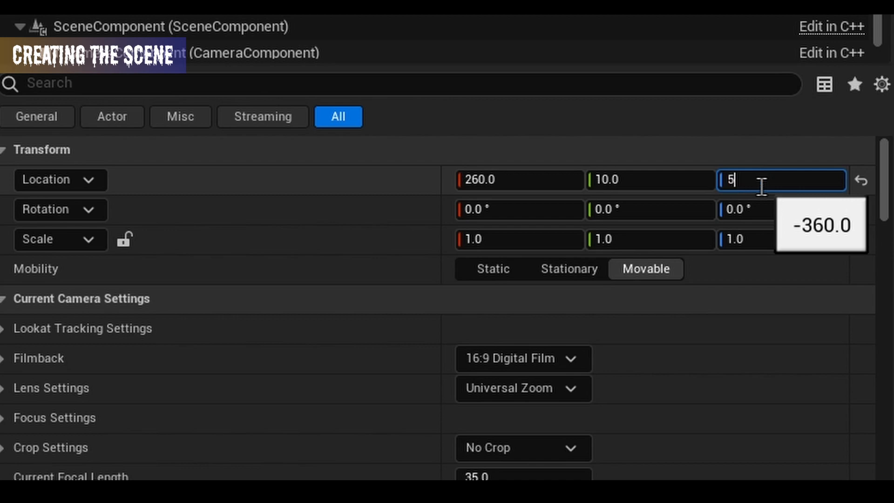
key(Return)
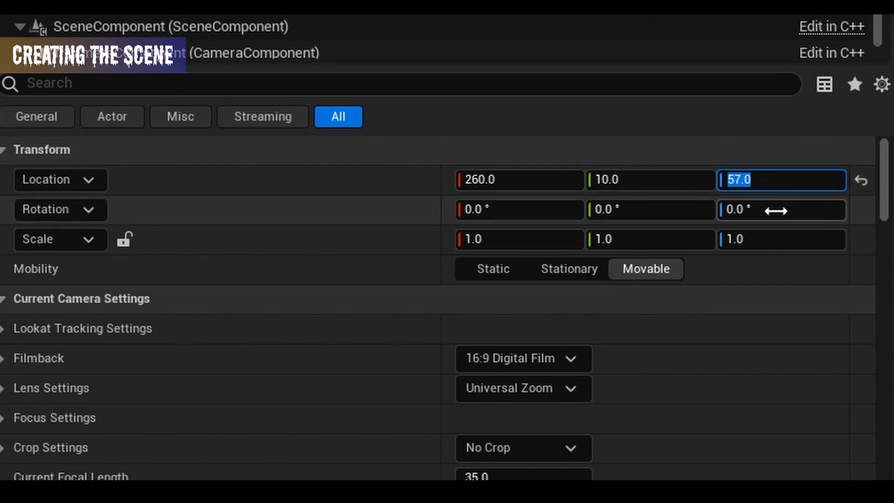
Set the cine camera's Z rotation to 180°
click(762, 208)
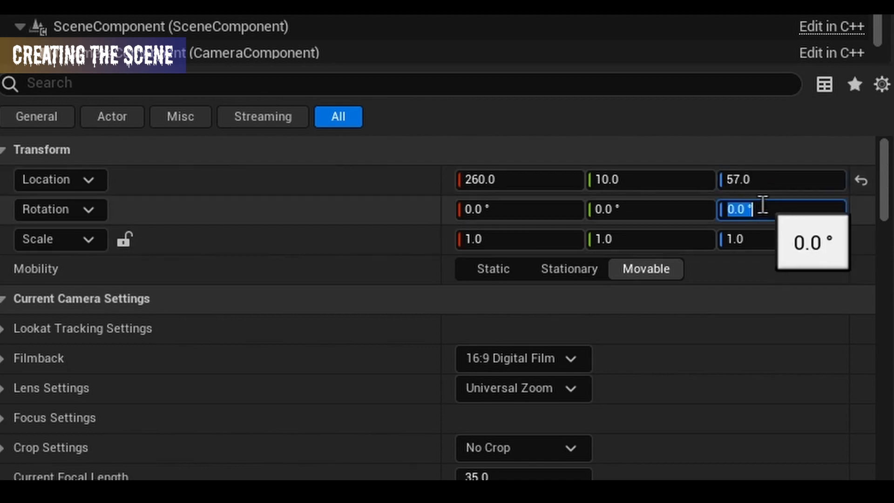
text(180)
key(Return)
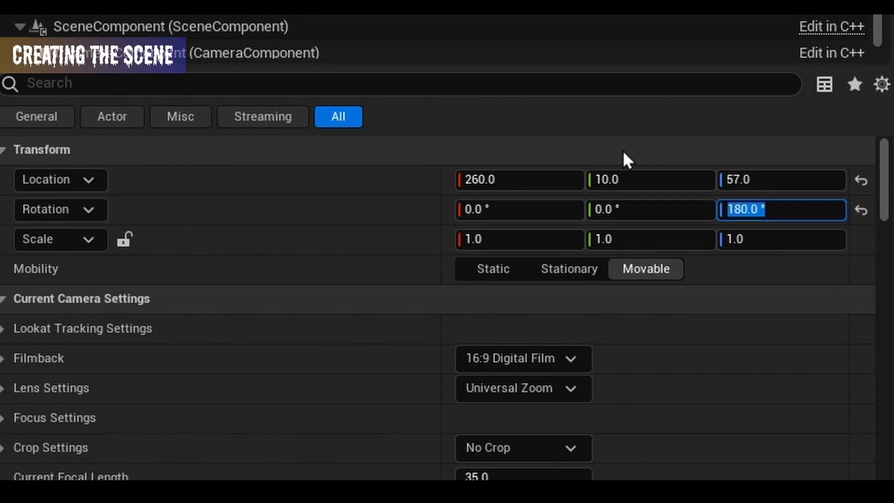
Give the cine camera a custom filmback with a sensor width of 15 mm and a sensor height of 19 mm
scroll(462, 302, down, 2)
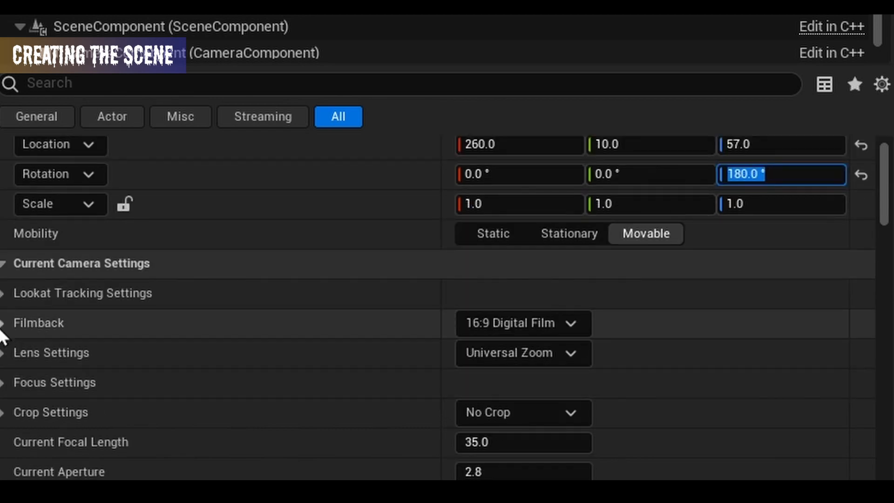
click(4, 325)
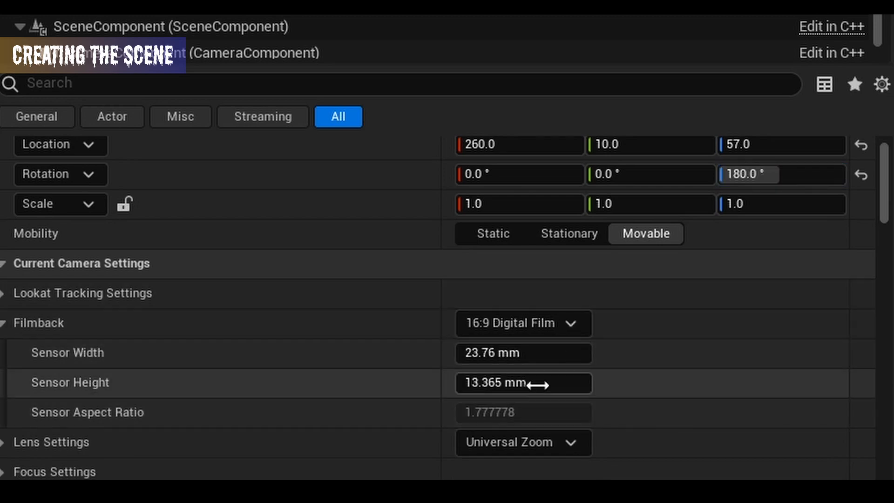
click(522, 356)
text(15)
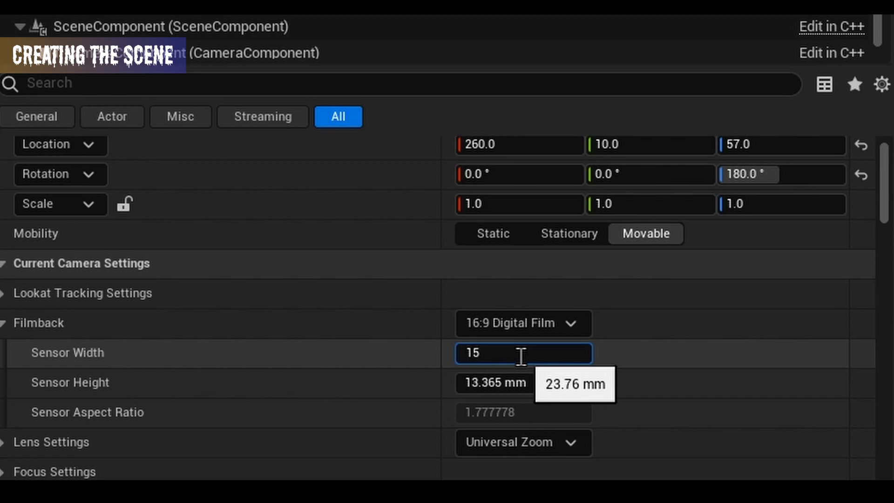
click(487, 379)
text(2)
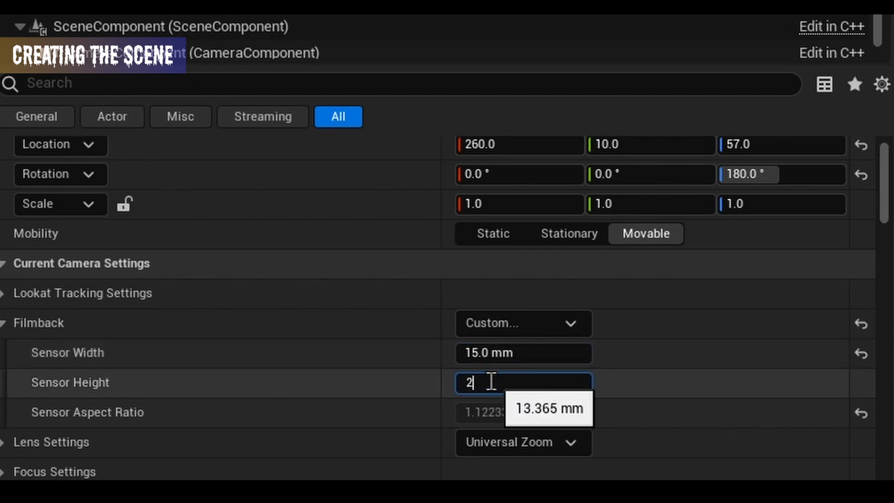
text(0)
key(Return)
Set the cine camera's current focal length to 100 and its current aperture to 4
scroll(491, 381, down, 6)
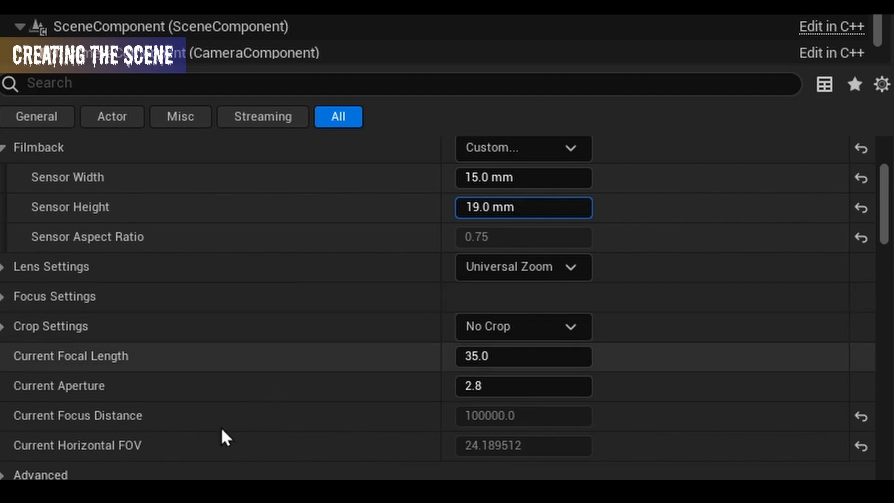
click(471, 355)
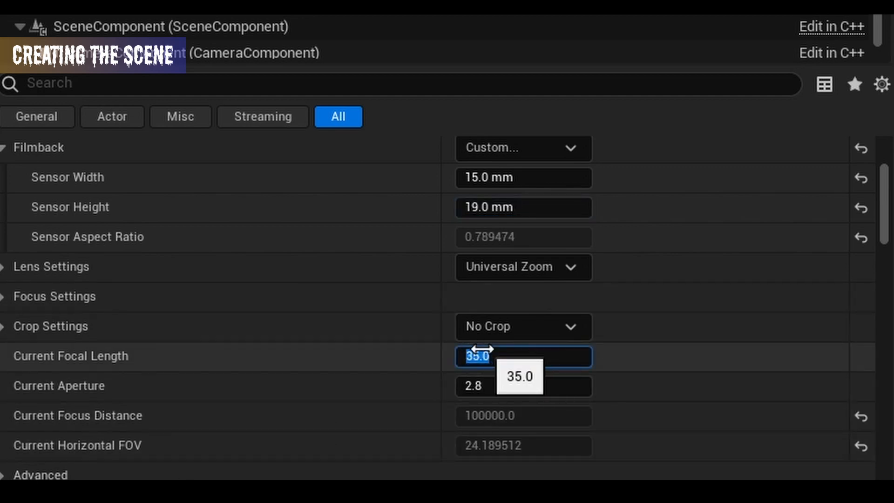
text(100)
key(Return)
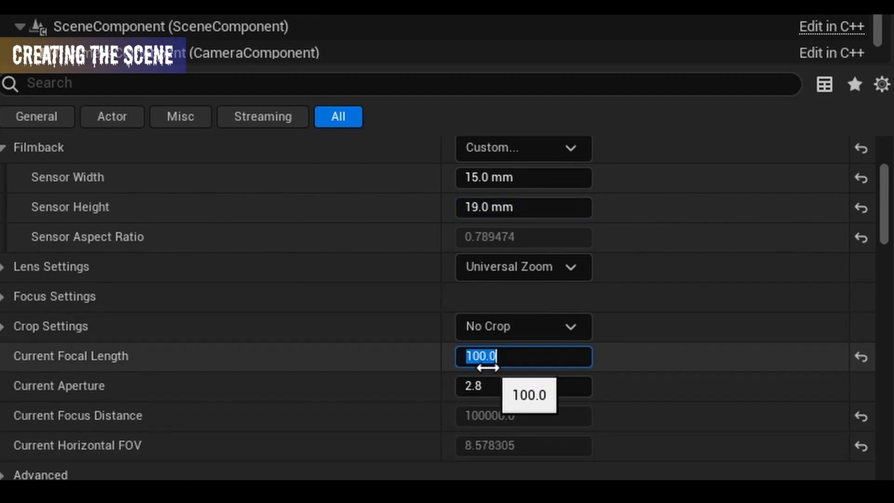
click(491, 382)
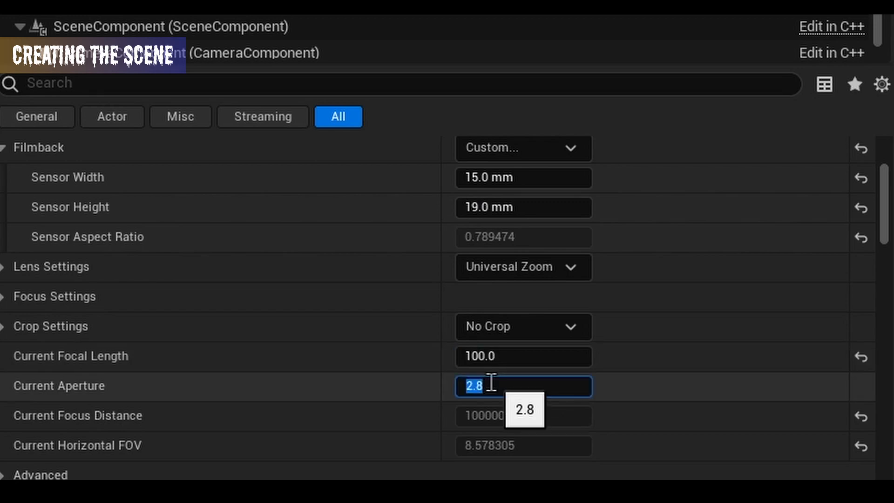
text(4)
key(Return)
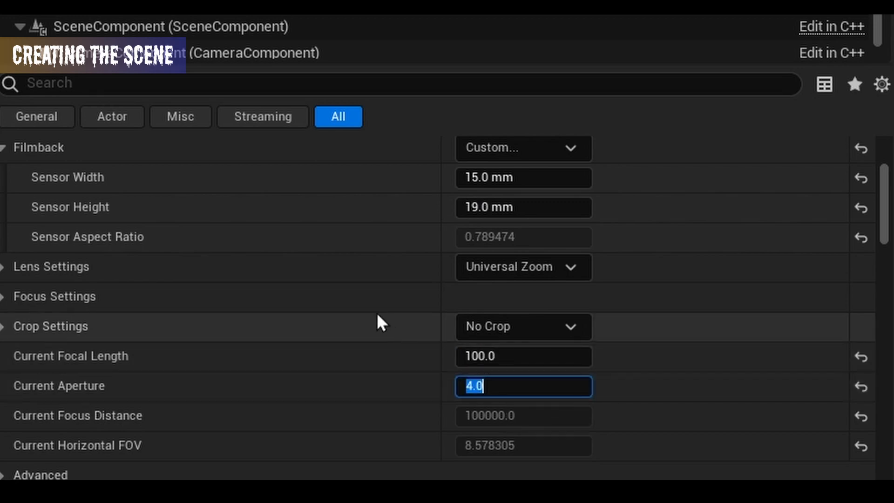
Set the cine camera's manual focus distance to 200 cm in its focus settings
scroll(376, 308, up, 2)
scroll(381, 312, up, 1)
scroll(279, 344, down, 3)
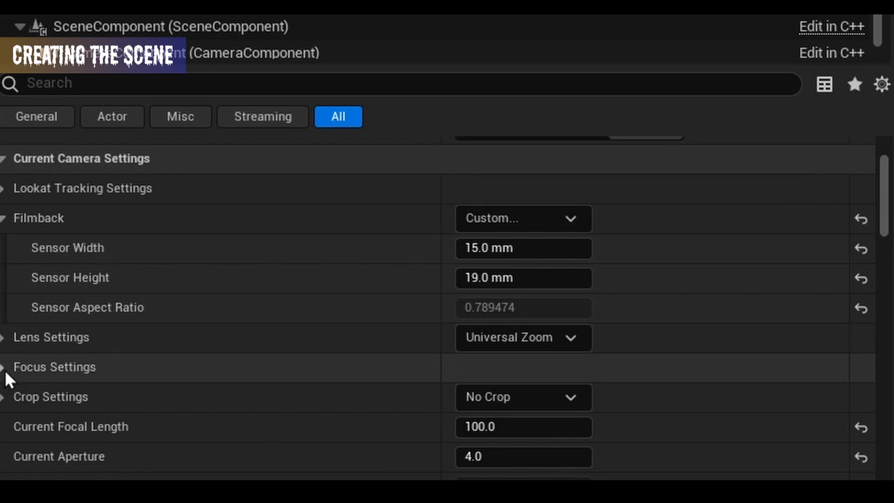
click(5, 367)
scroll(327, 359, down, 3)
click(534, 320)
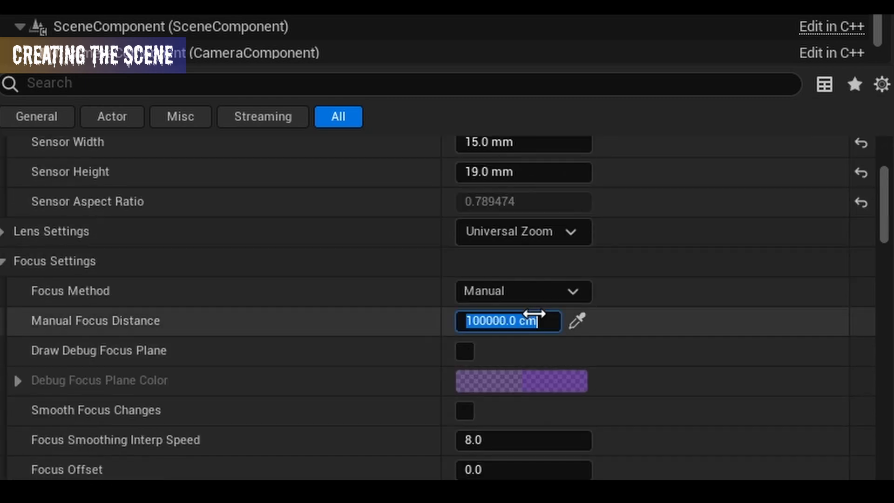
text(200)
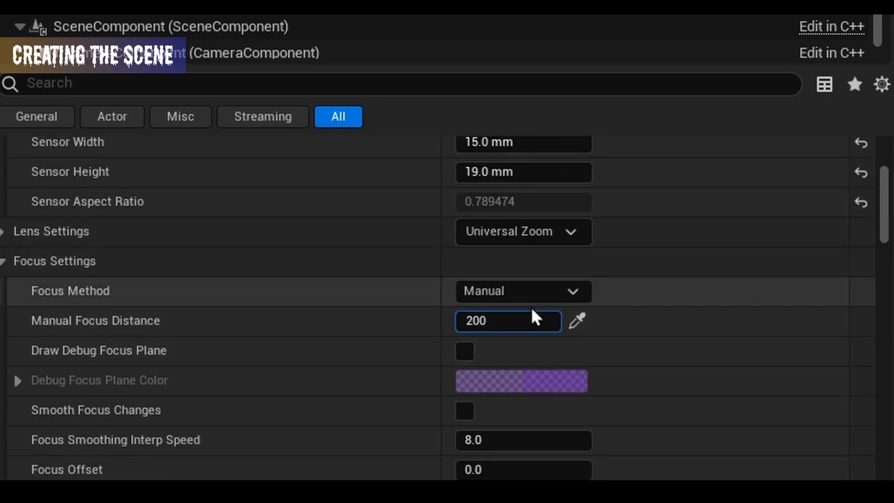
key(Return)
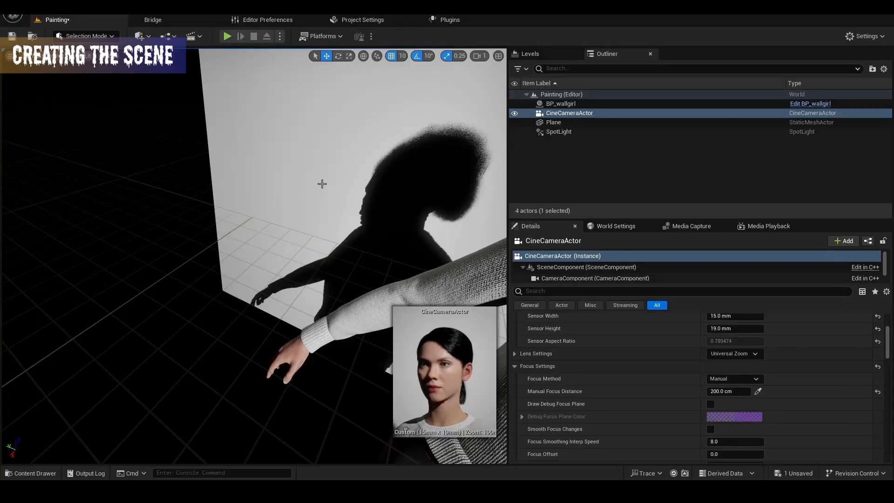
Add a PostProcessVolume to the level and enable its Infinite Extent (Unbound) option
click(140, 36)
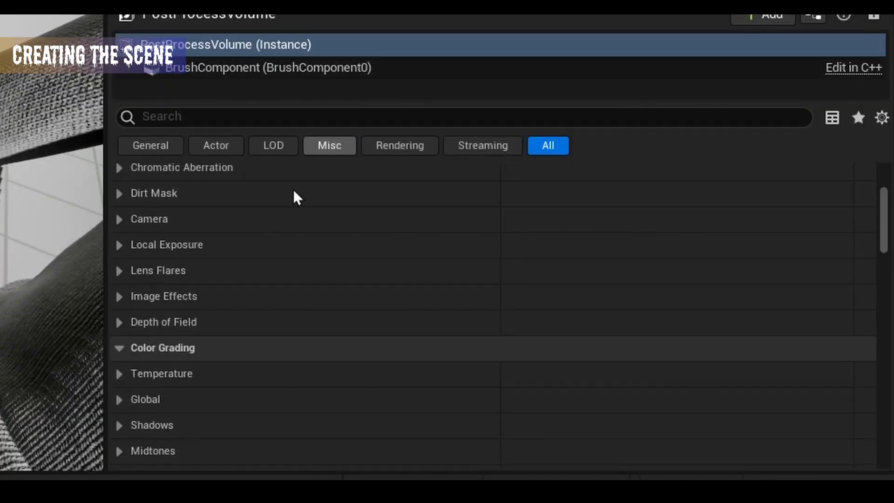
scroll(292, 188, down, 15)
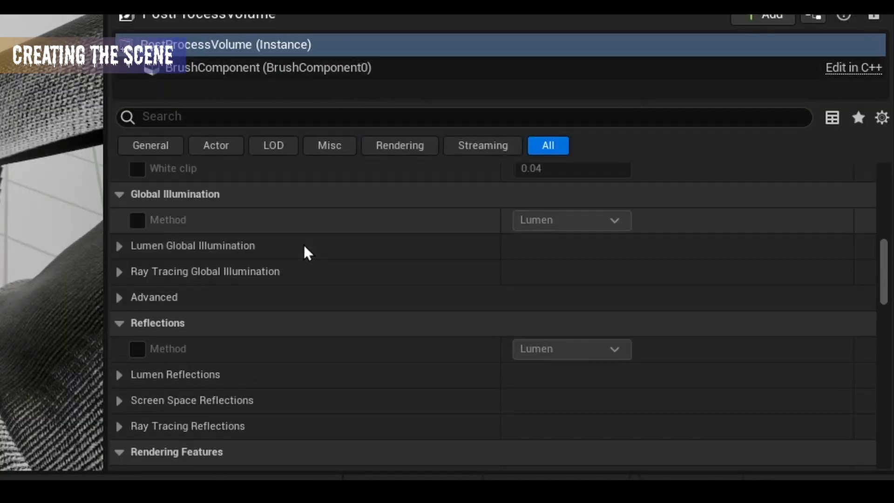
scroll(340, 280, down, 10)
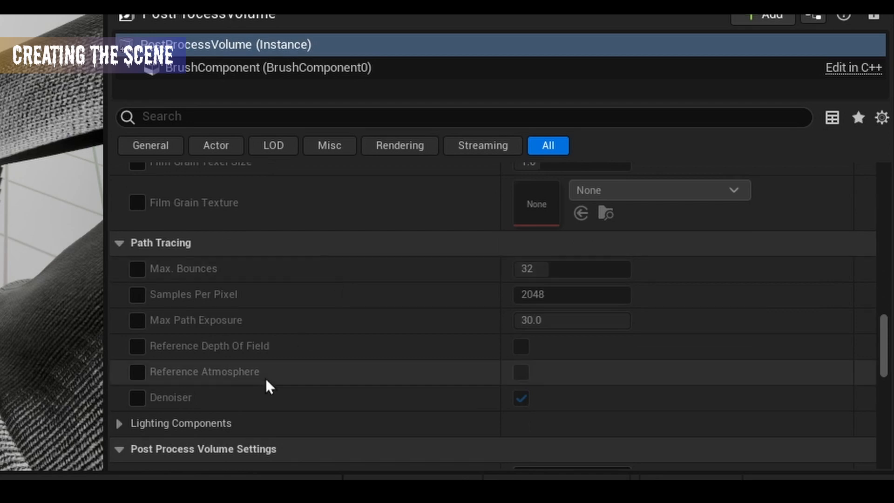
scroll(323, 325, down, 4)
scroll(323, 325, down, 3)
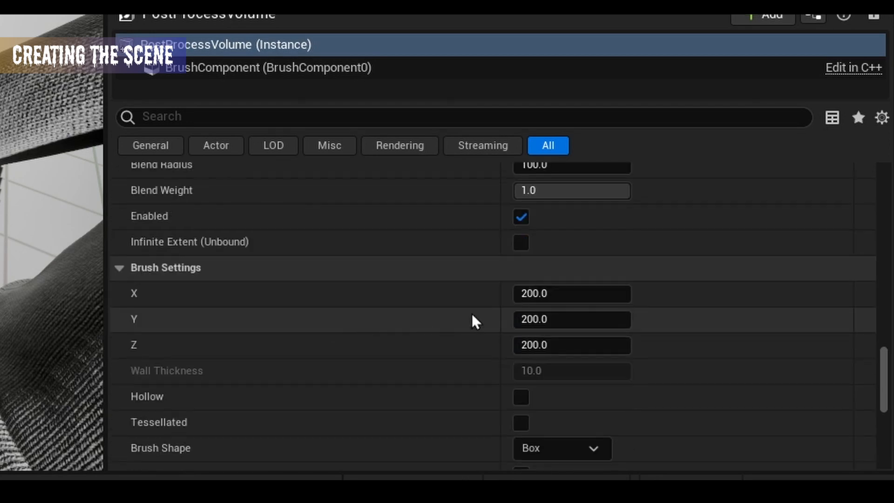
click(519, 242)
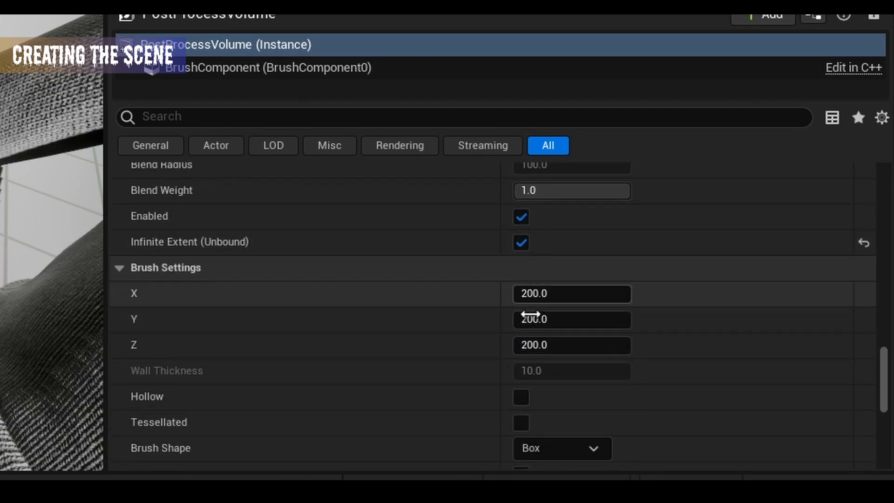
Enable the Bloom Method and Intensity overrides on the post process volume, setting the bloom intensity to 8.0
scroll(230, 335, up, 15)
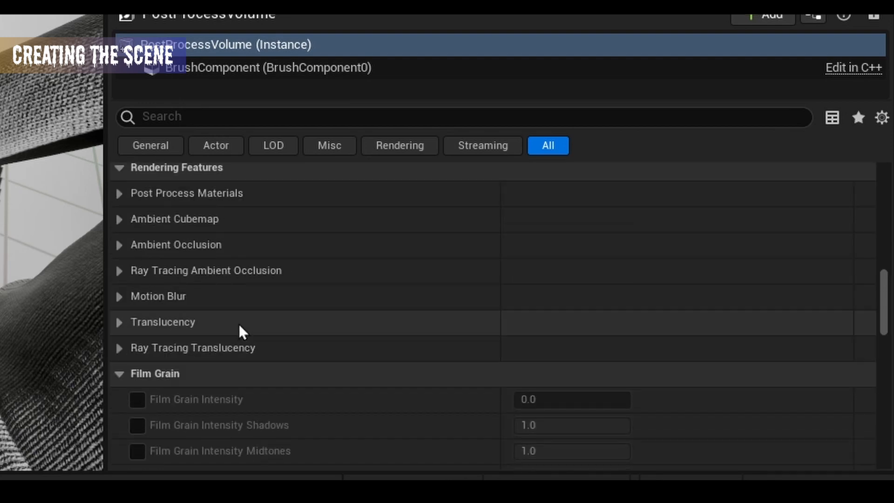
scroll(250, 298, up, 5)
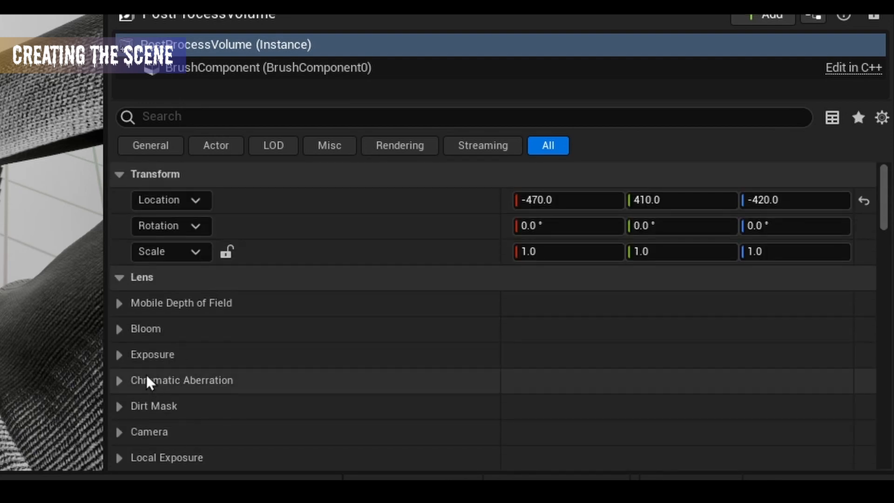
click(120, 321)
scroll(277, 295, down, 2)
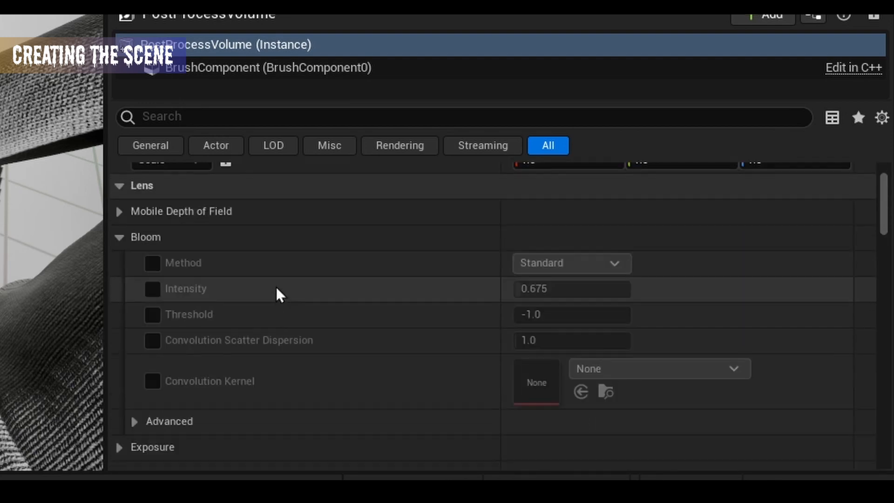
click(152, 263)
click(153, 289)
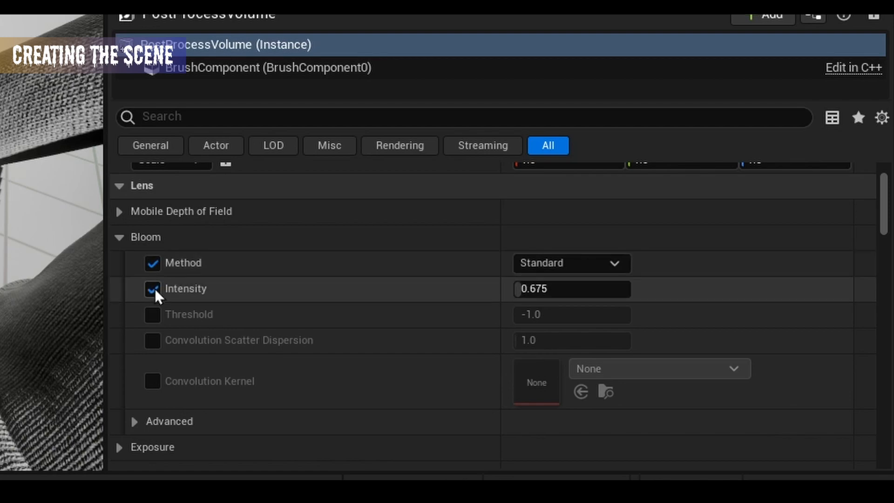
click(153, 315)
click(152, 315)
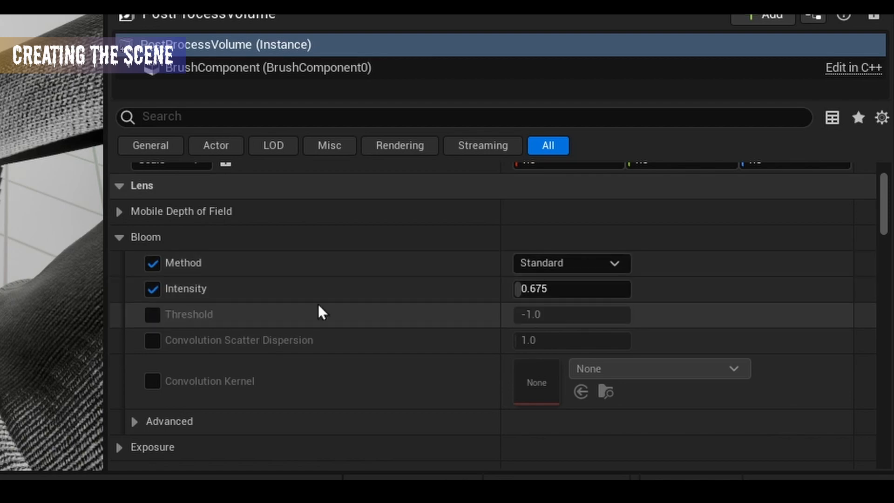
click(534, 291)
text(8)
key(Return)
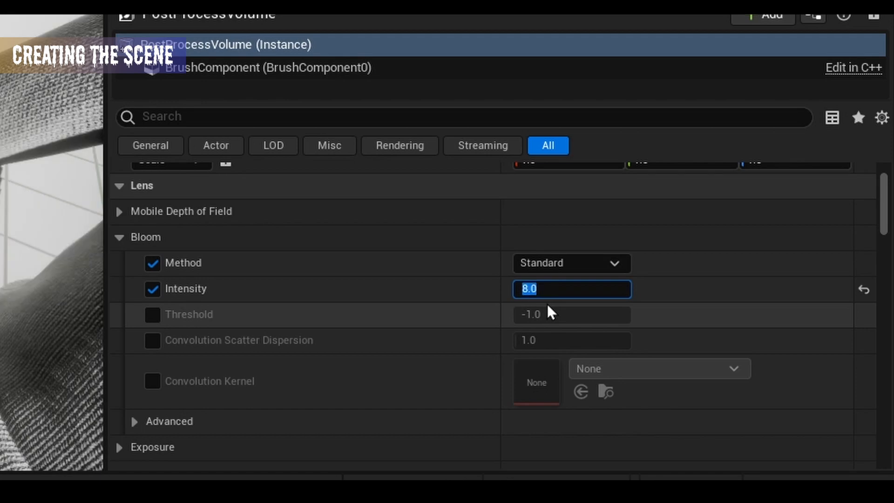
Enable the Vignette Intensity override in the post process volume's Image Effects and set it to 1.0
scroll(298, 326, down, 5)
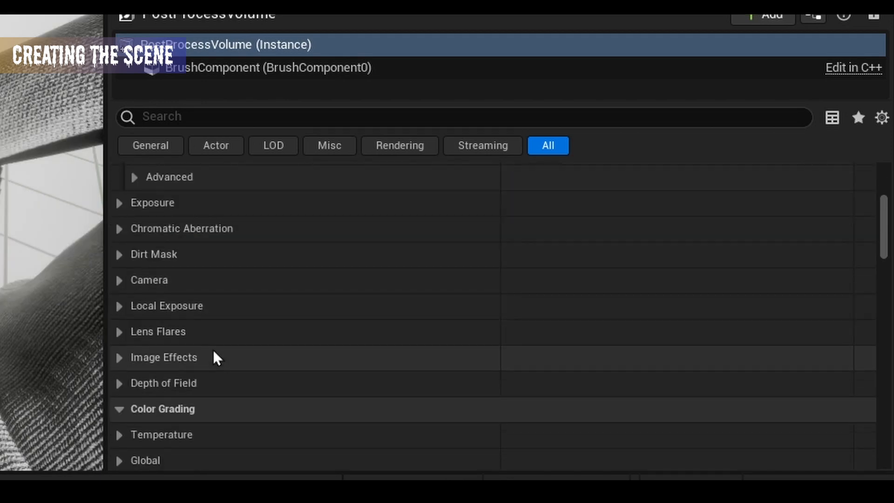
click(122, 360)
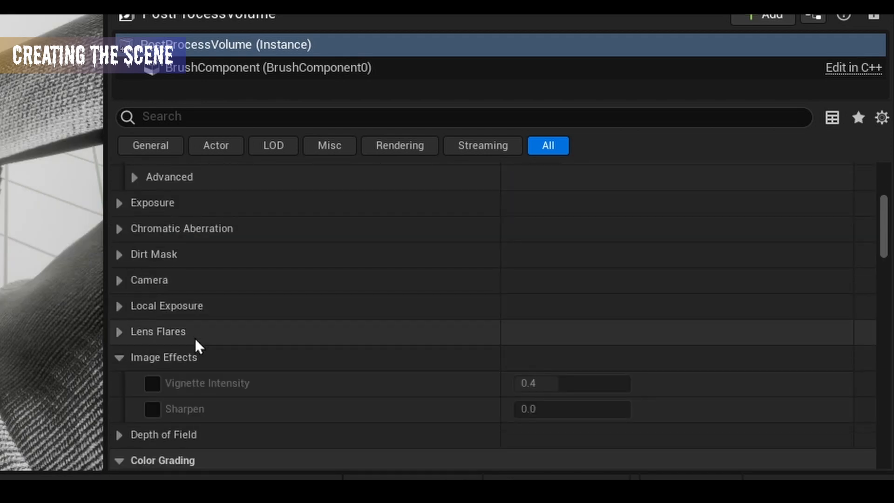
scroll(186, 345, down, 1)
click(153, 358)
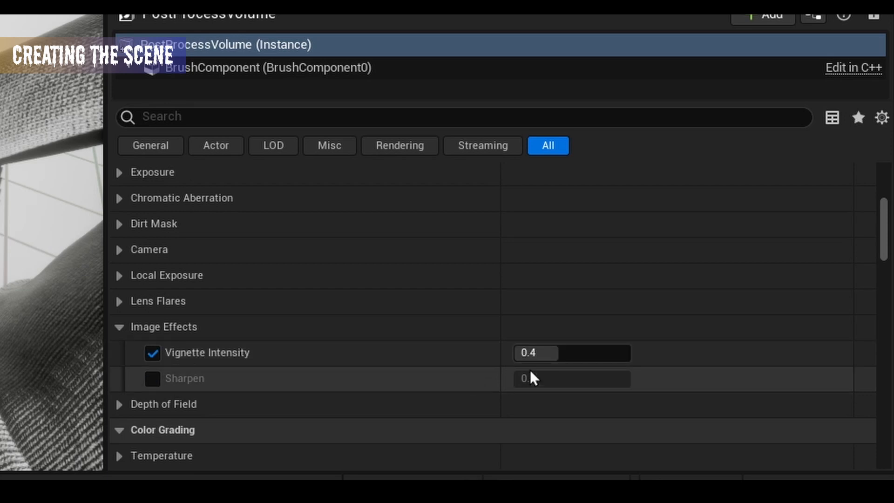
drag(549, 355, 624, 355)
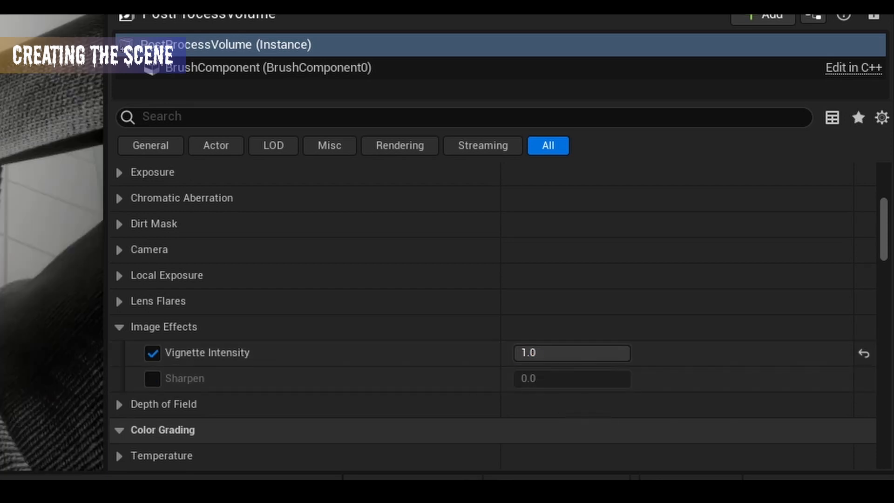
Enable the global Contrast override in the post process volume's Color Grading and set it to 1.17
scroll(209, 335, down, 3)
click(120, 359)
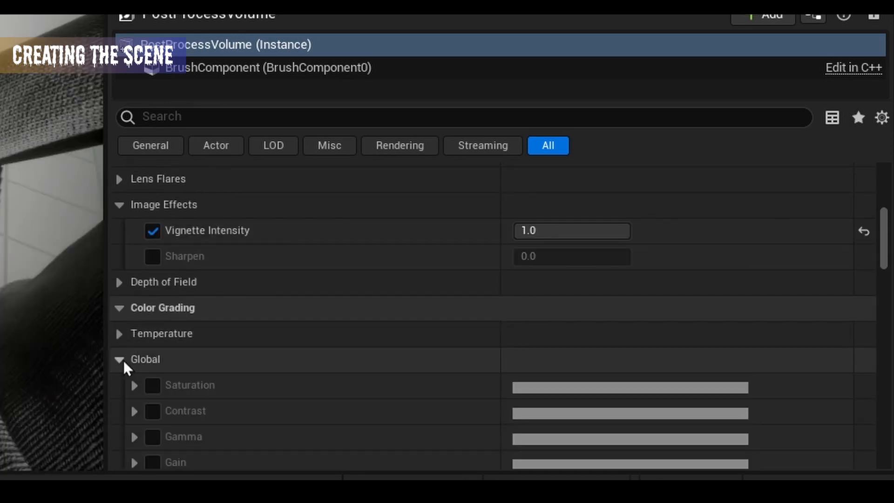
scroll(186, 347, down, 2)
click(153, 321)
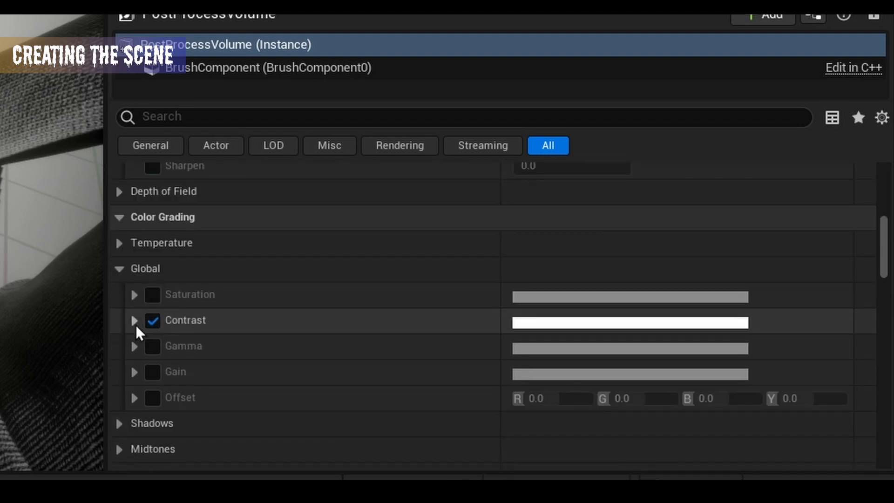
click(134, 321)
scroll(233, 342, down, 2)
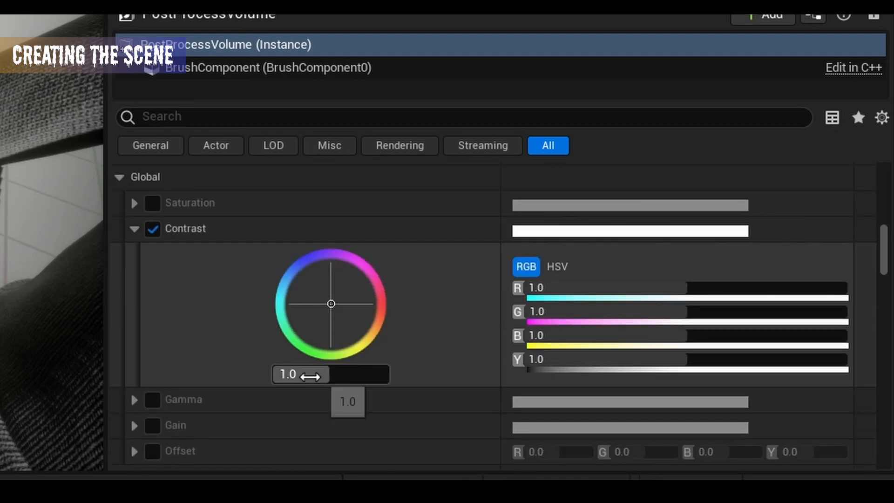
click(293, 374)
text(1.1)
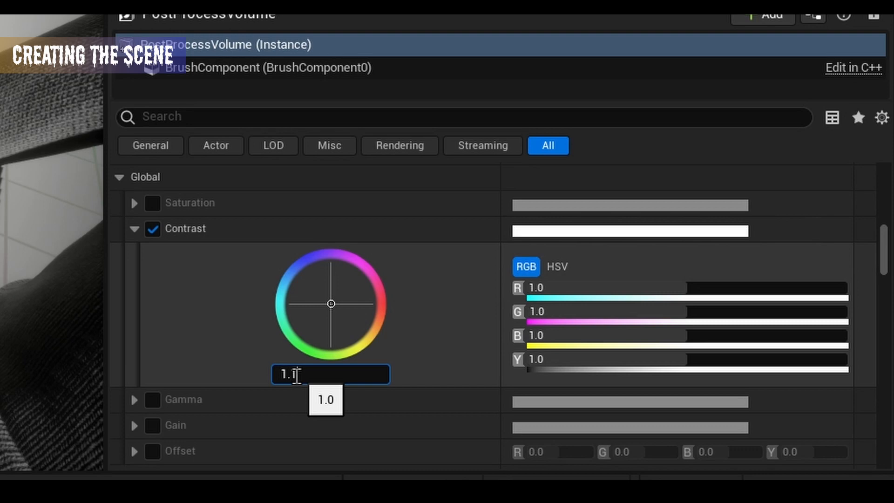
text(7)
key(Return)
Enable the Shadows Offset override in the post process volume's Color Grading and set it to -0.032
scroll(182, 281, down, 2)
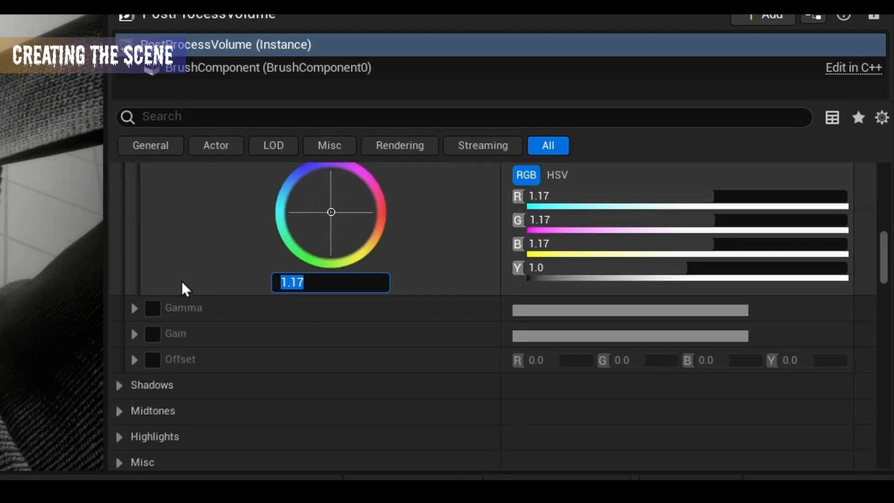
click(120, 385)
scroll(155, 376, down, 1)
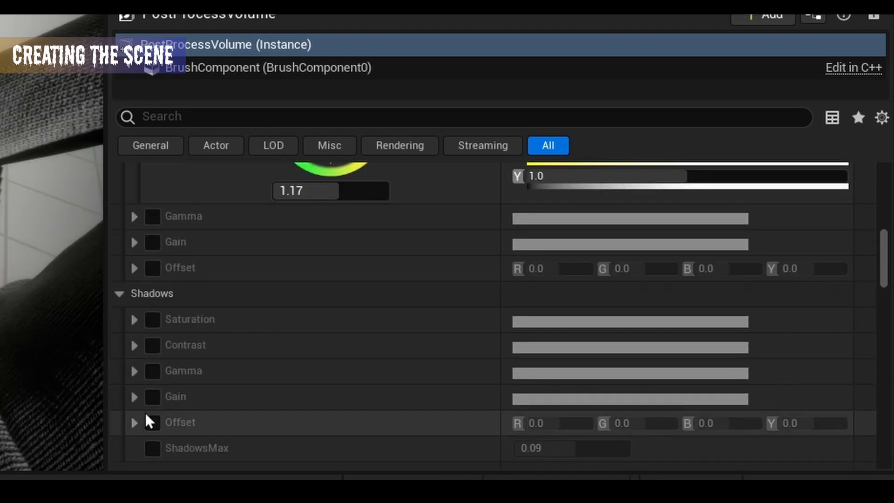
click(153, 422)
scroll(210, 372, down, 3)
click(134, 332)
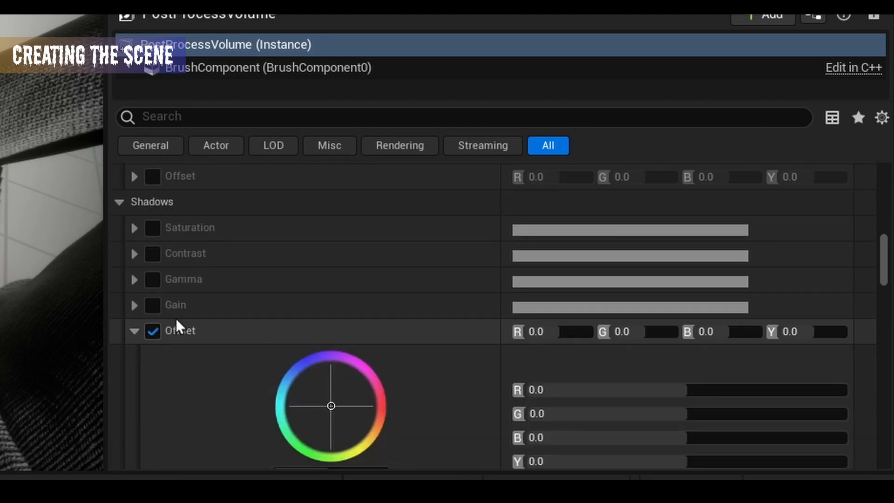
scroll(216, 283, down, 4)
click(342, 298)
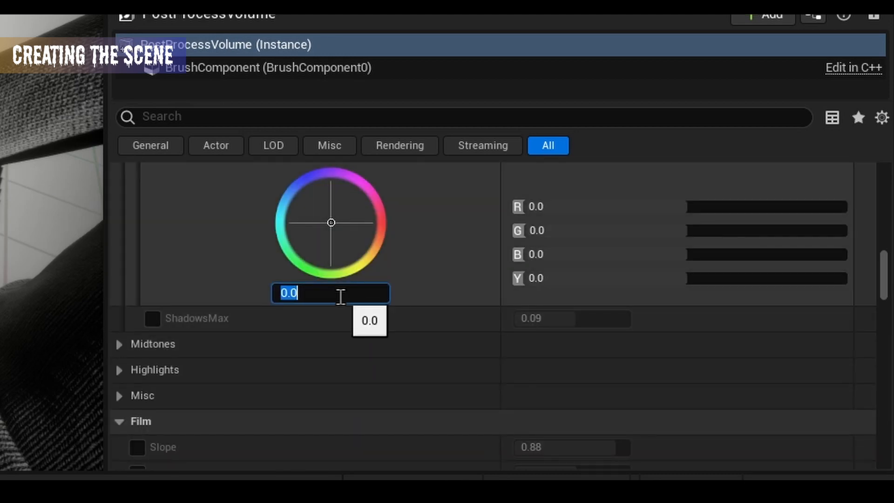
text(-0.032)
key(Return)
Search the Project Settings for "autoexpo" to find the auto exposure options
click(353, 18)
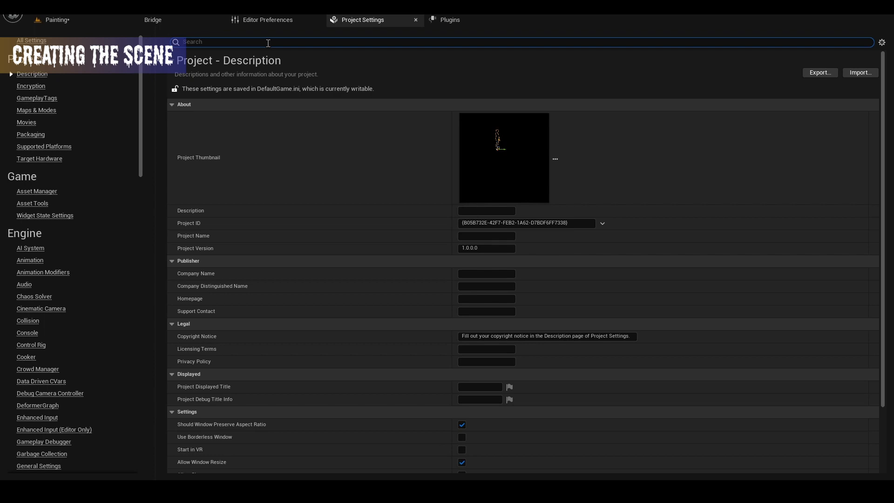
click(268, 43)
text(auto)
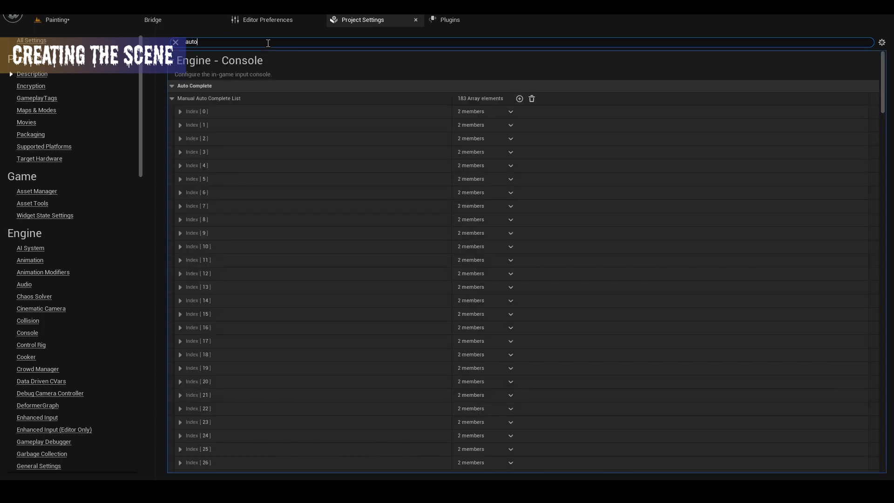
text(expo)
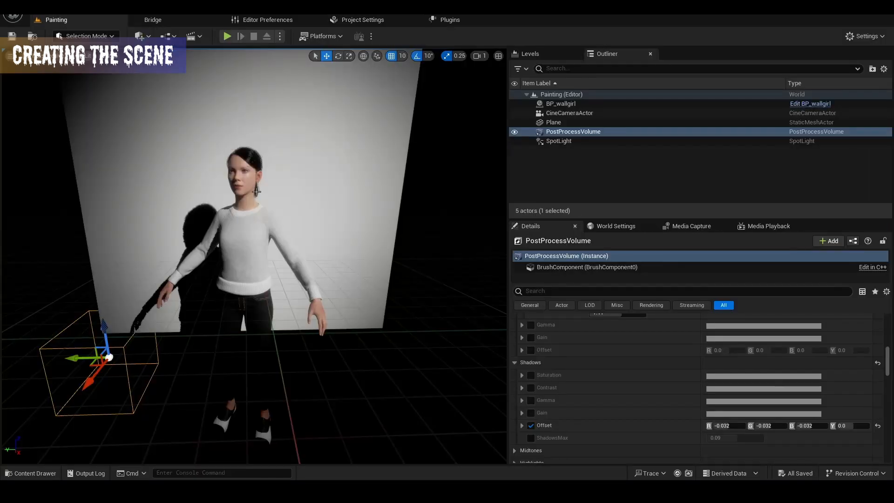
Select the Plane in the level and create a new folder named Materials inside the Content folder
click(559, 122)
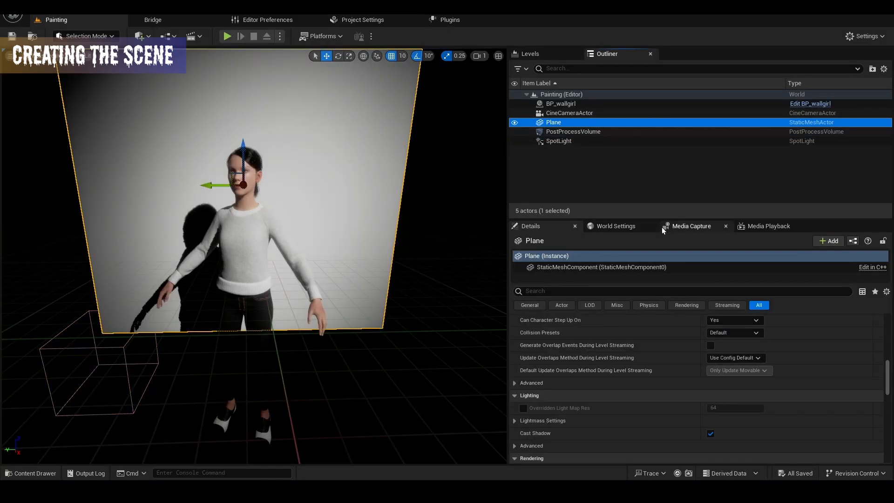
scroll(675, 391, up, 15)
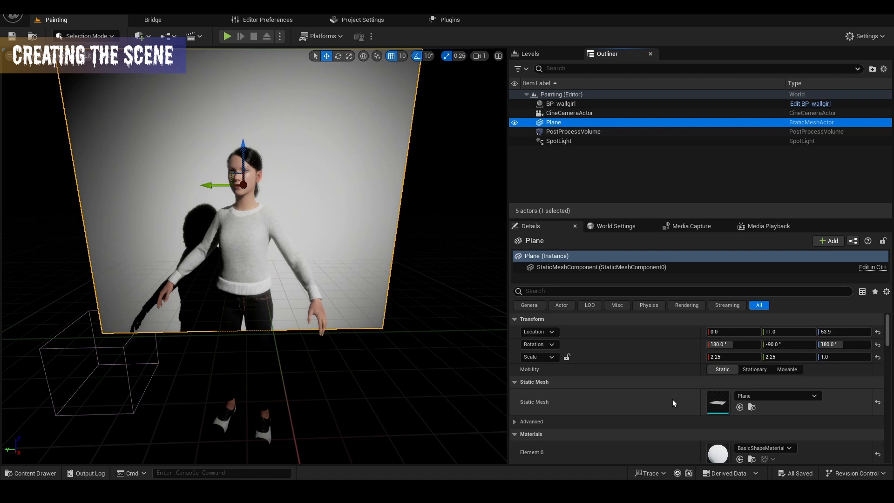
key(ctrl+space)
click(52, 365)
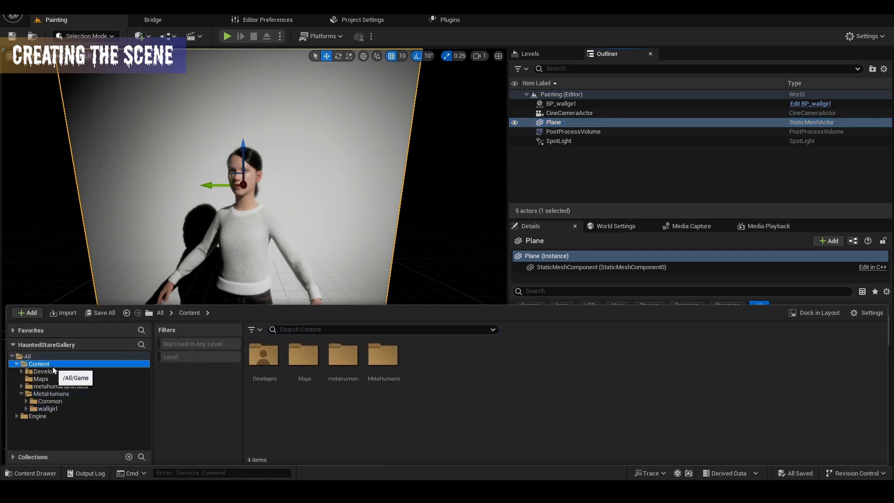
right_click(52, 365)
click(82, 169)
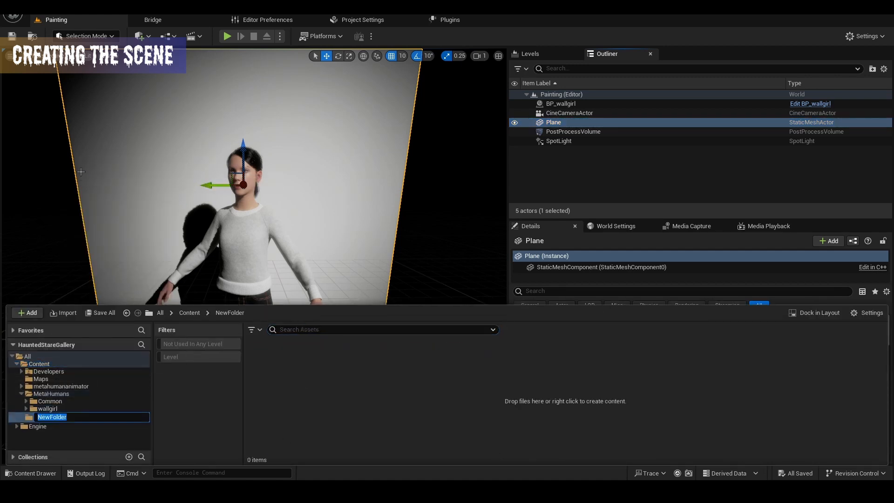
text(Materials)
key(Return)
Create a new material named M_Wall in the Materials folder and open it for editing
right_click(419, 399)
click(436, 148)
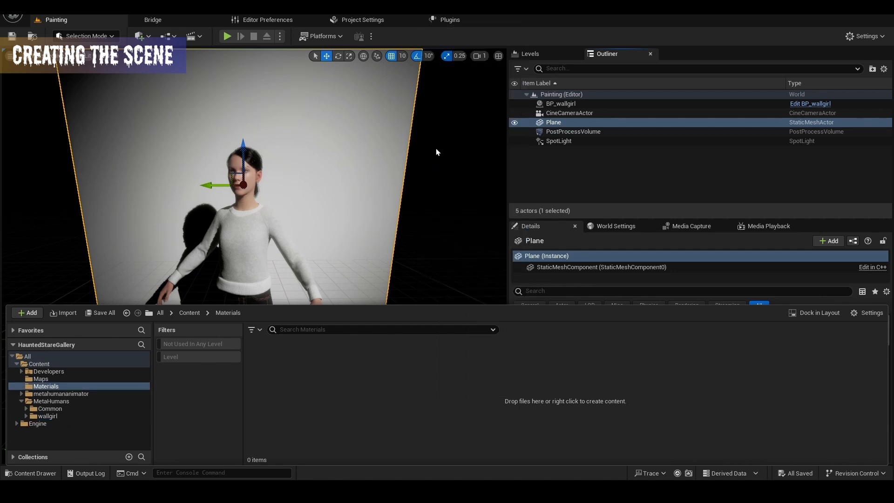
text(M_Wall)
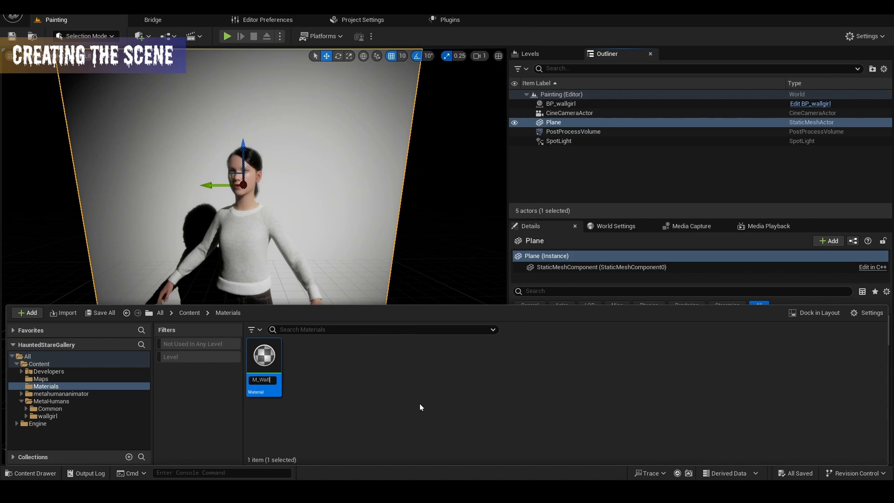
key(Return)
Add a TextureCoordinate node to the M_Wall material graph, well away from the main material node
right_click(296, 193)
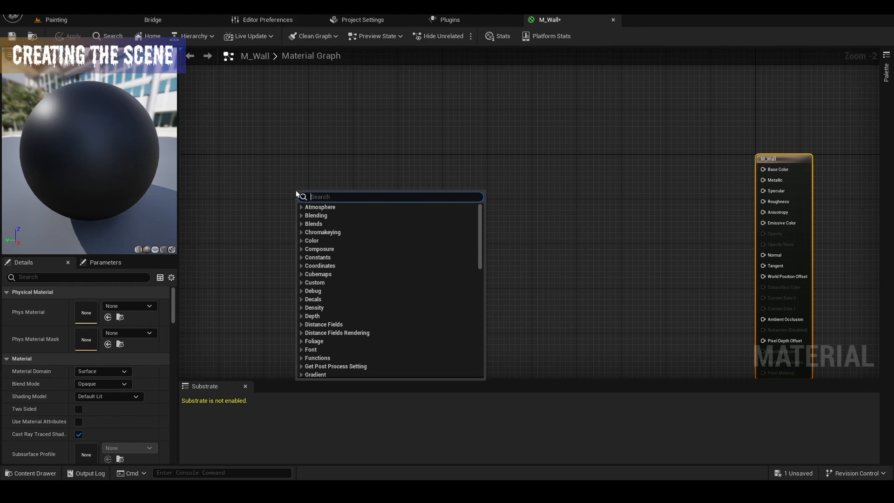
text(texture coord)
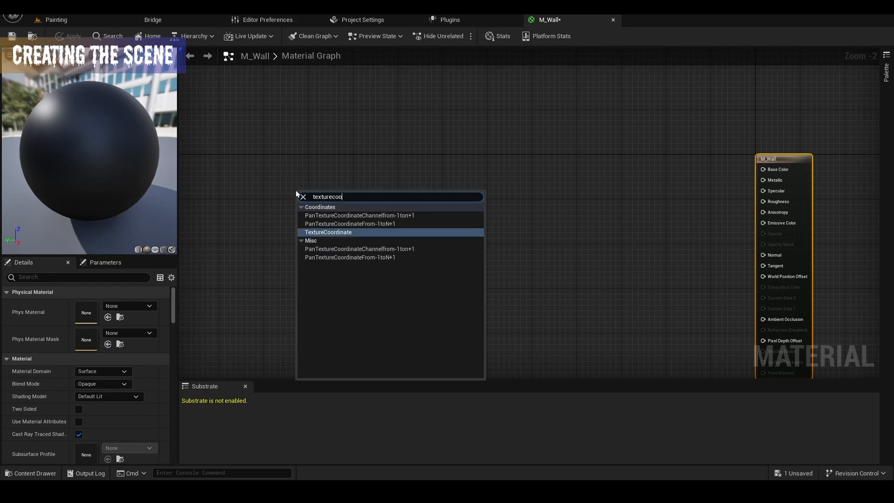
key(Return)
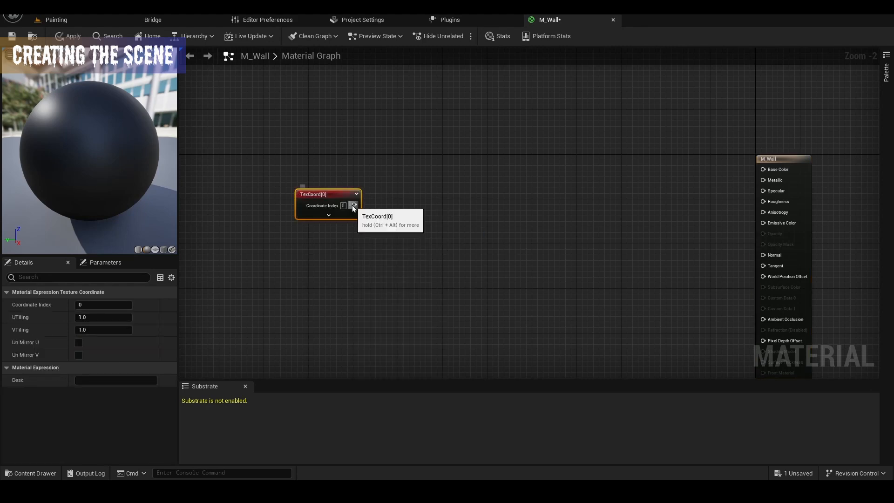
Feed the TextureCoordinate into input A of a new Multiply node and connect its output to the UVs of a new Texture Sample
drag(354, 205, 410, 212)
text(multiply)
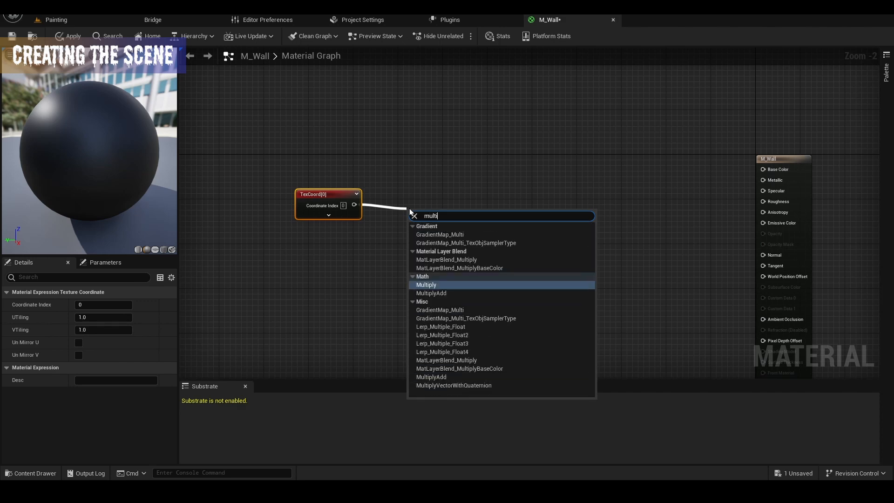
key(Return)
right_drag(409, 209, 324, 177)
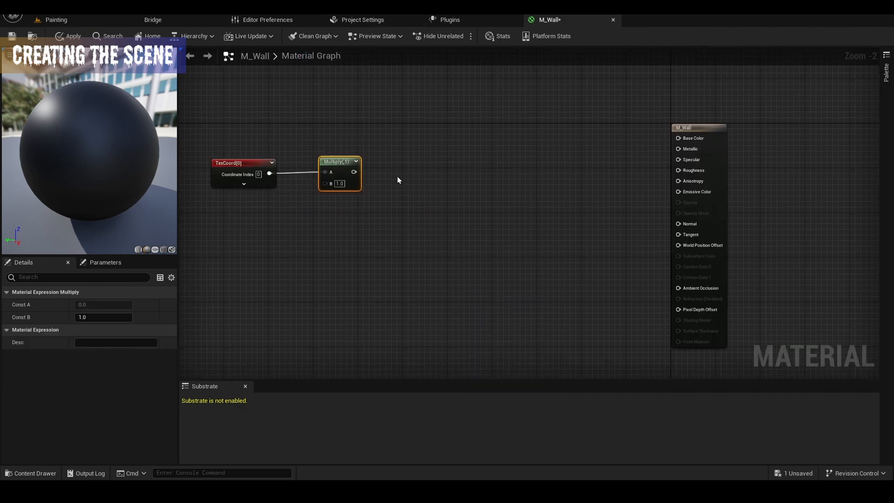
drag(353, 171, 390, 173)
text(texture)
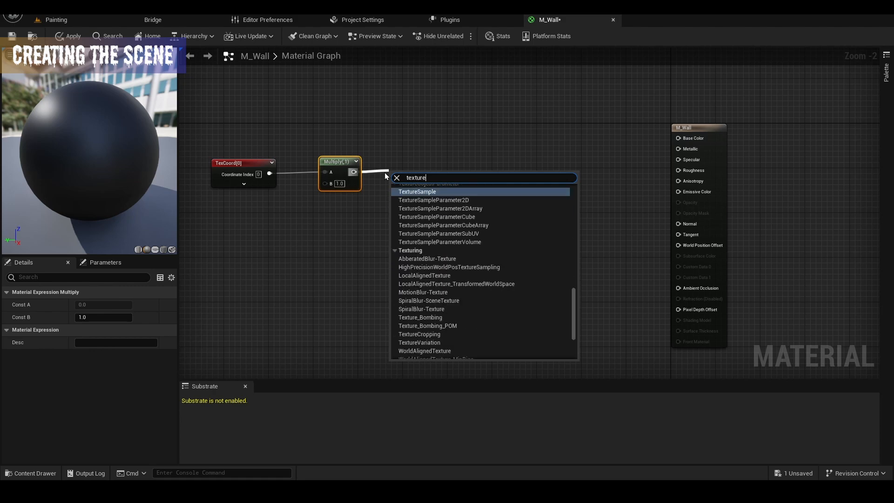
key(Return)
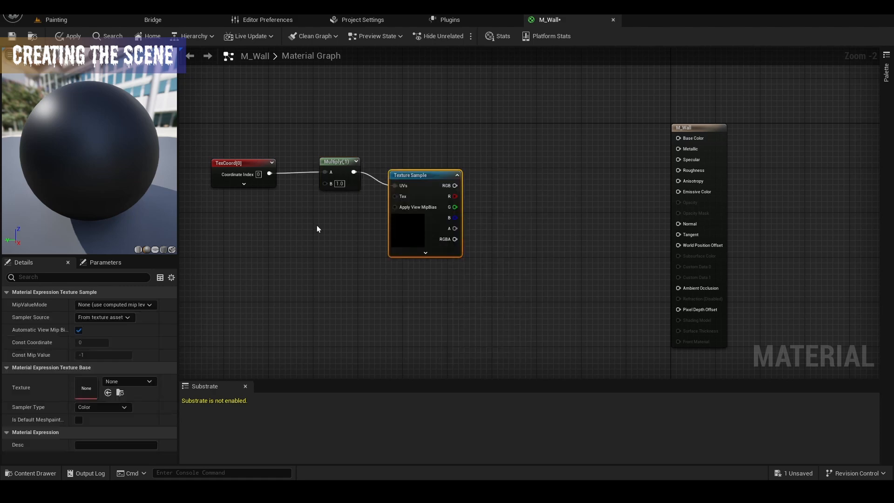
Assign the TilingNoise05 texture to the Texture Sample and align the node with the Multiply node
click(141, 385)
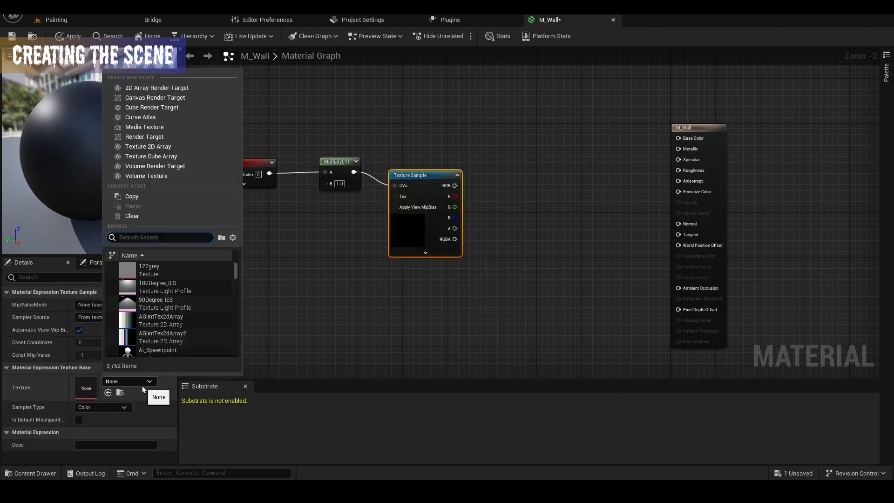
text(noise)
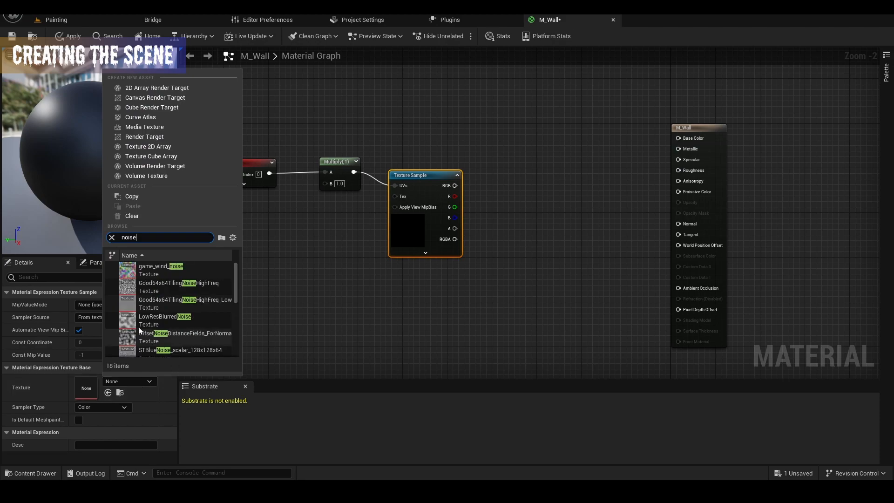
scroll(187, 298, down, 6)
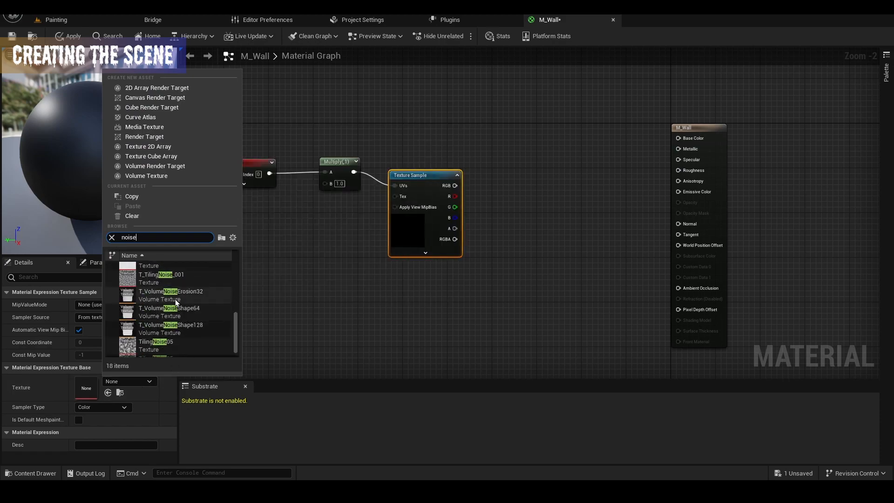
scroll(175, 321, down, 1)
mouse_move(144, 334)
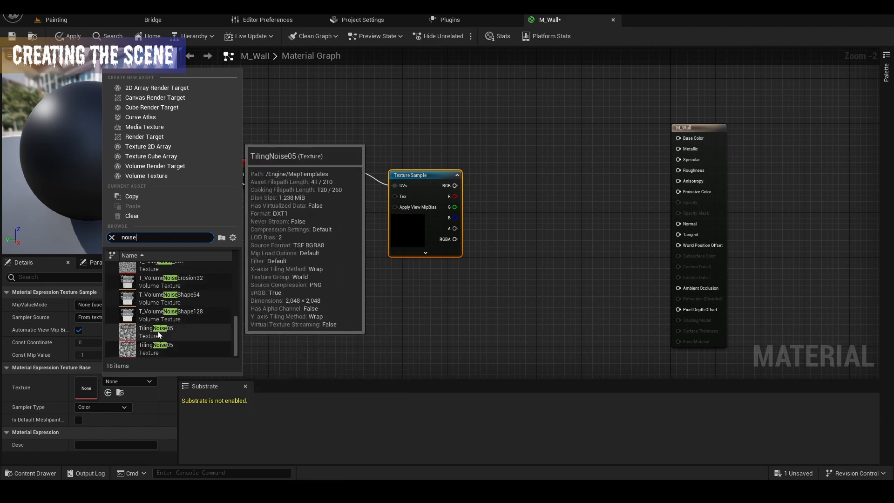
click(157, 331)
drag(425, 224, 422, 210)
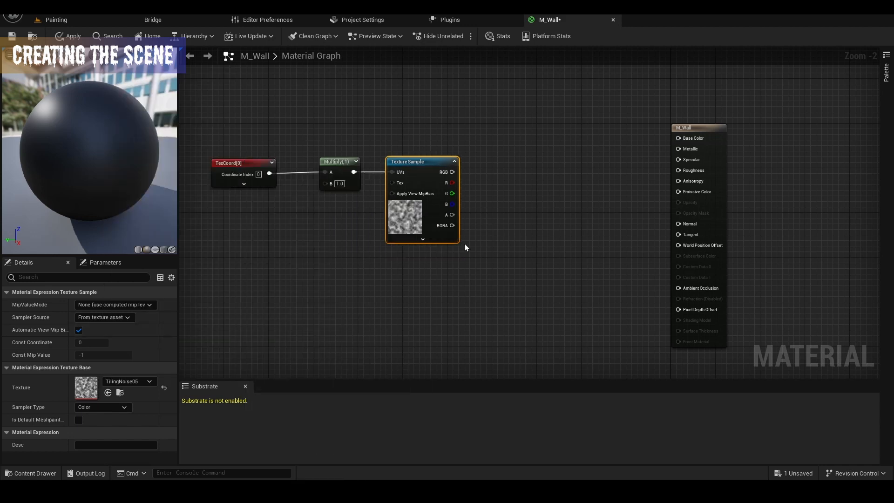
Make room beside the TextureCoordinate node and feed its output into a new ComponentMask node placed below the noise branch
right_drag(326, 219, 482, 184)
drag(589, 251, 261, 134)
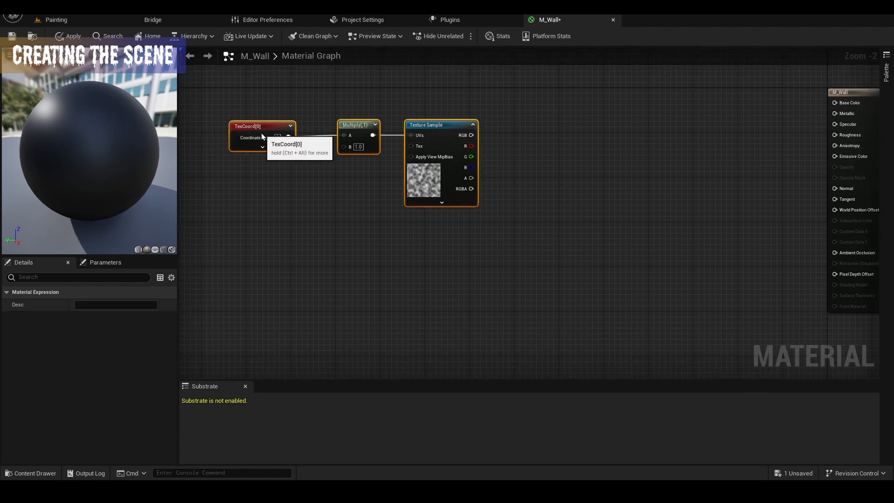
right_drag(287, 199, 401, 173)
click(338, 134)
drag(353, 106, 394, 232)
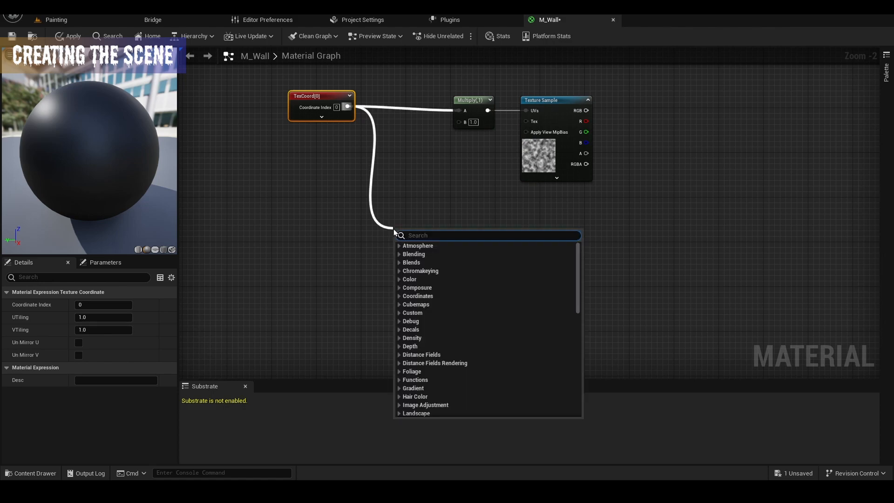
text(mask)
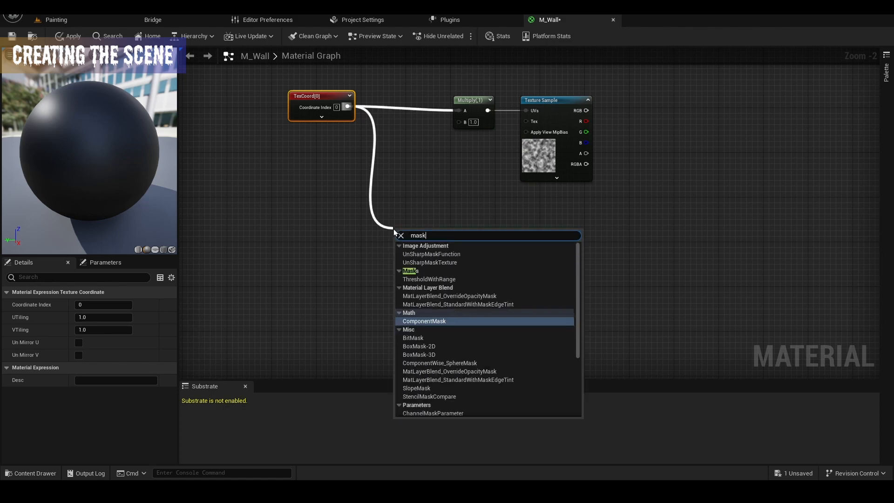
key(Return)
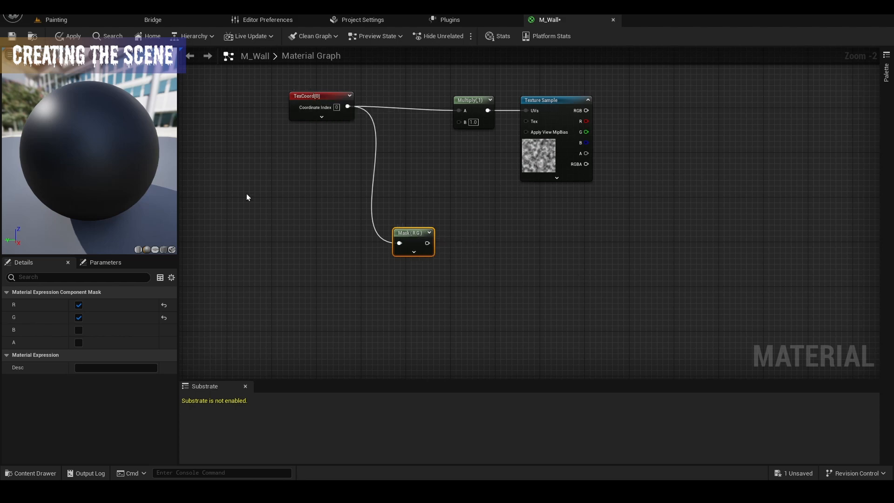
Connect the Mask (R G) output to a new Subtract node, set its B value to 0.5 and align it with the mask
drag(427, 243, 445, 243)
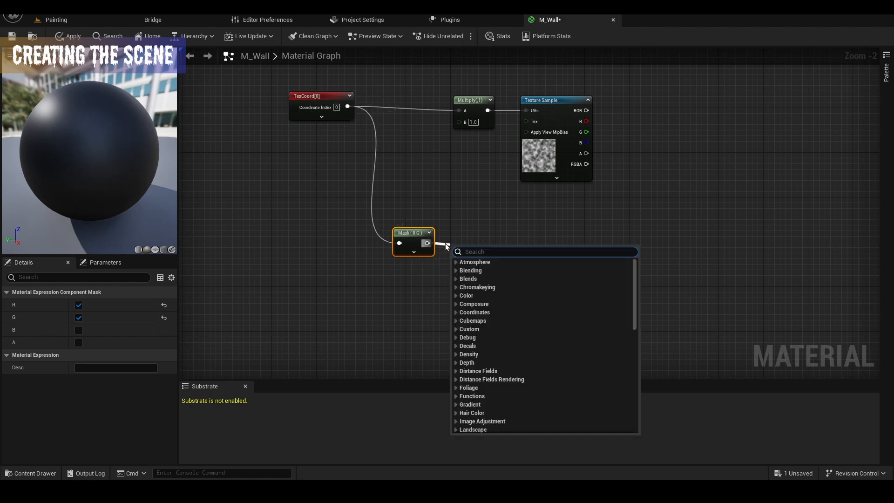
text(sub)
key(Return)
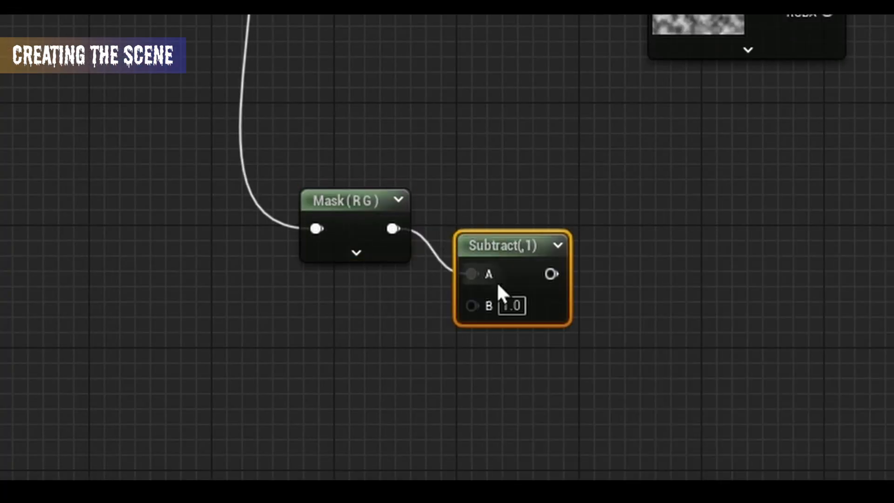
click(511, 305)
text(0.5)
key(Return)
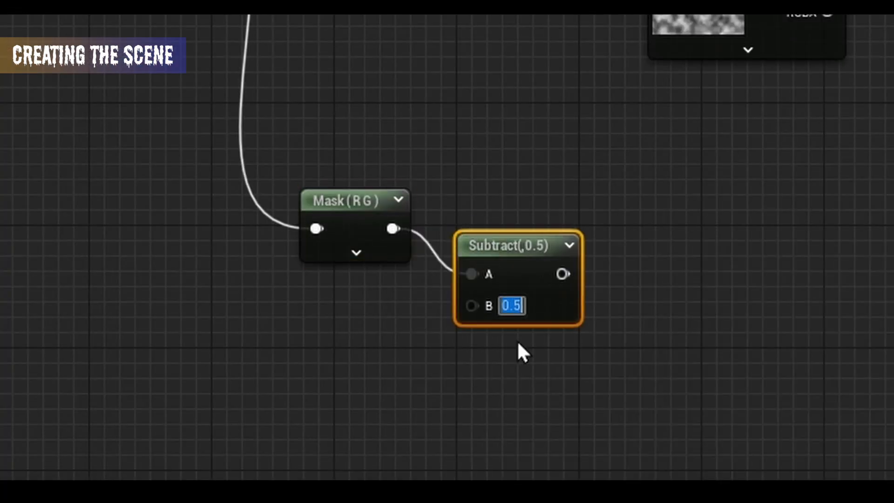
drag(529, 259, 520, 209)
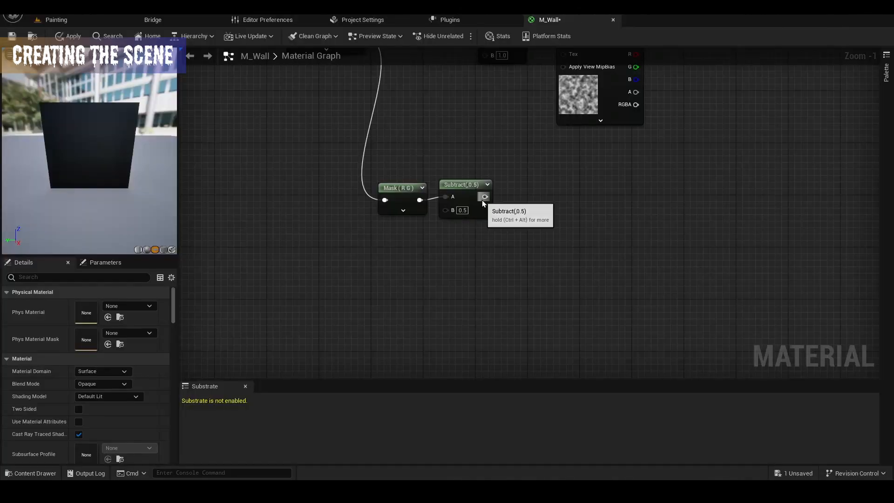
Feed the Subtract result into a new Length node and connect the Length output to input A of a new Multiply node
drag(550, 221, 614, 237)
text(length)
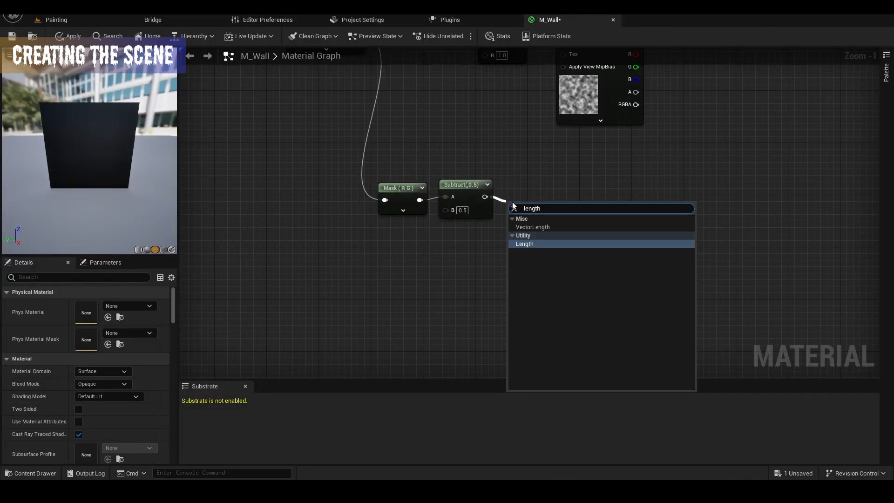
key(Return)
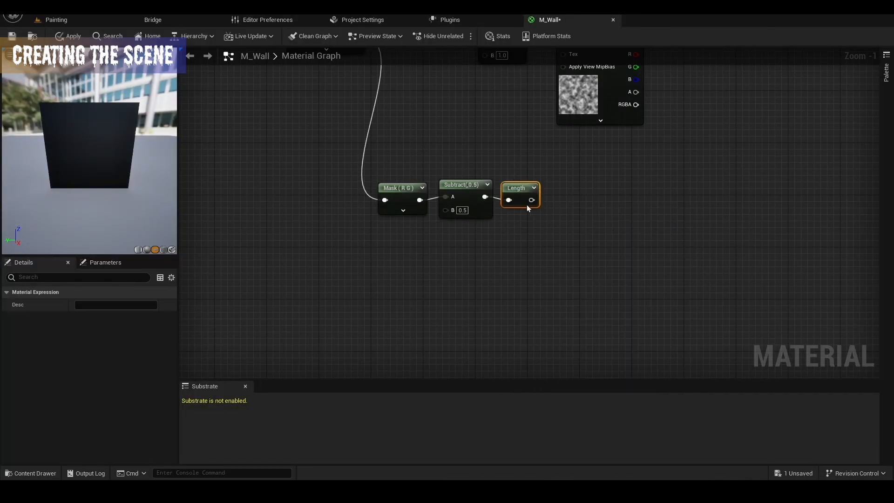
drag(531, 200, 560, 211)
text(multi)
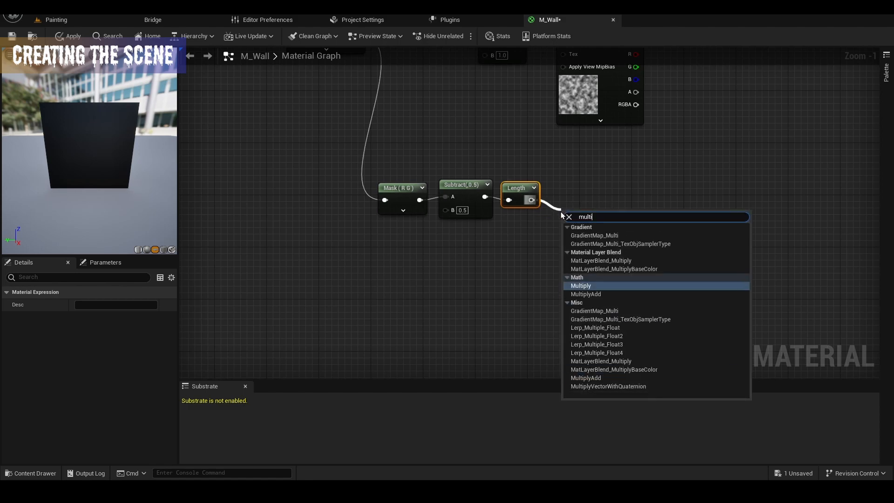
key(Return)
right_drag(646, 205, 560, 191)
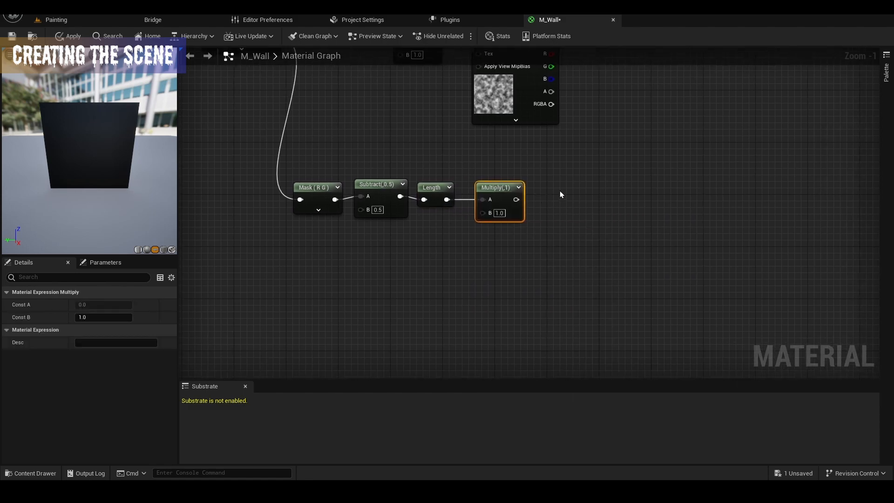
Add a SmoothStep node with the lower Multiply wired into its Value, and feed its output into a new OneMinus node
right_click(561, 191)
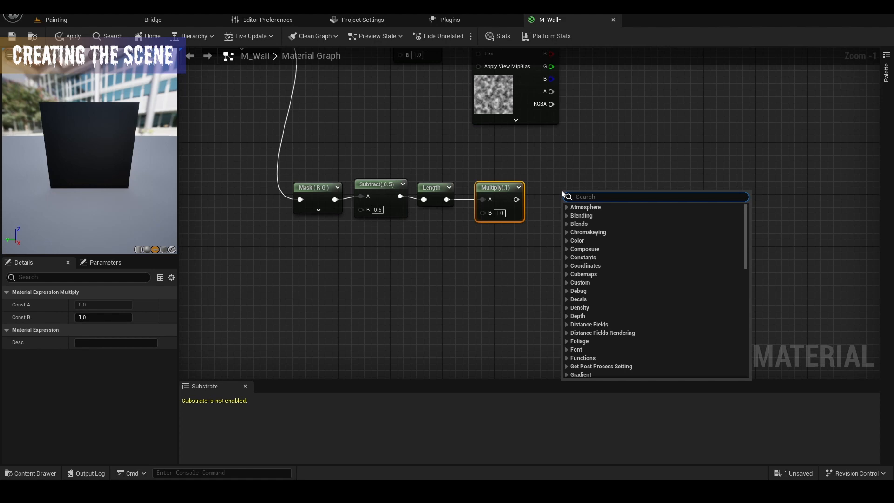
text(smooth)
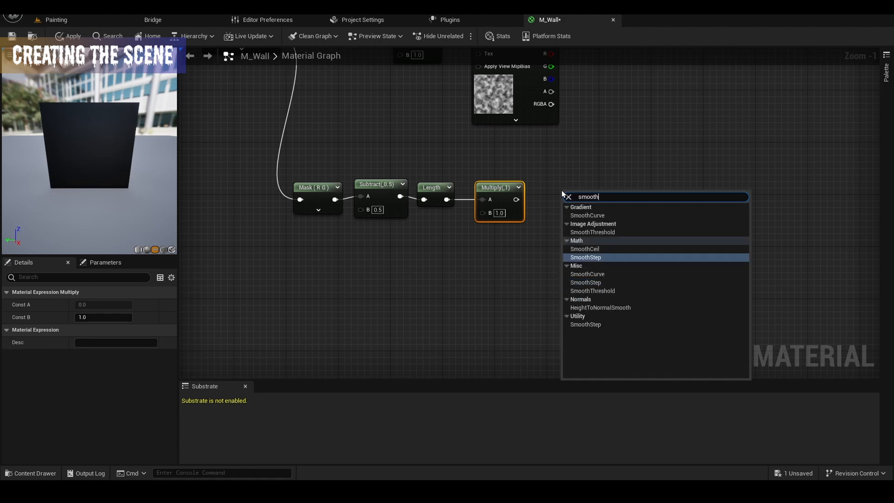
key(Return)
drag(516, 199, 566, 238)
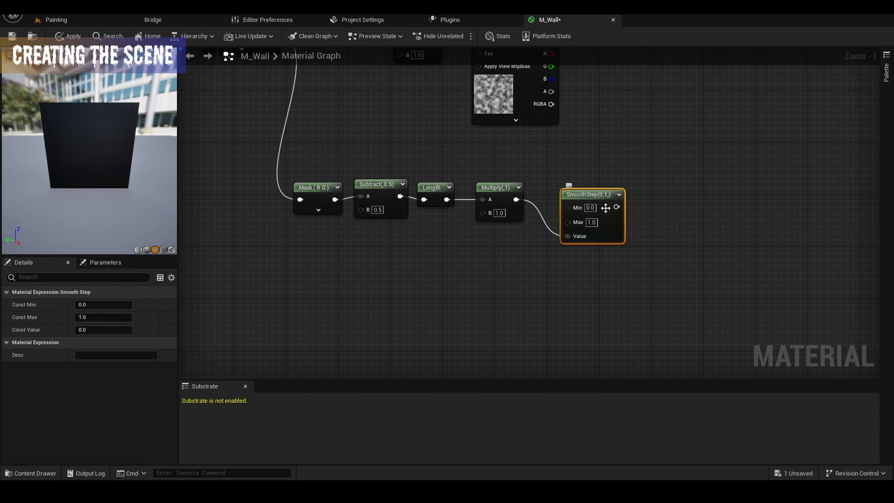
drag(603, 223, 631, 228)
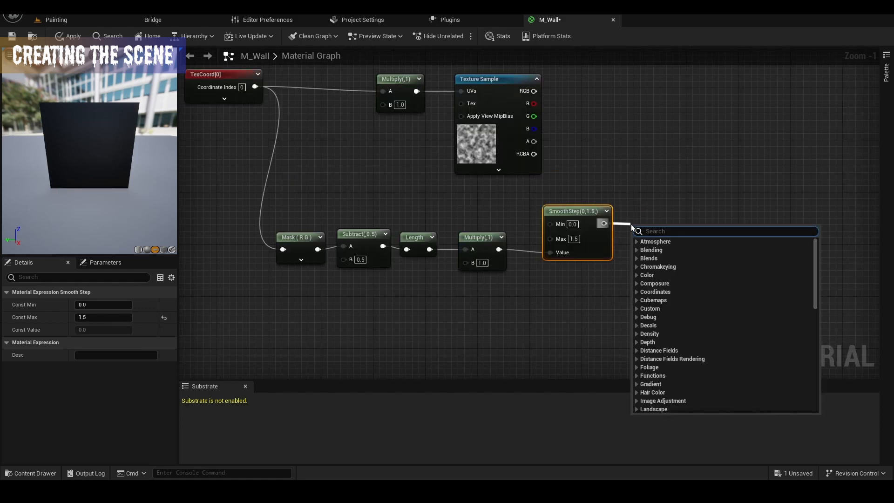
text(one)
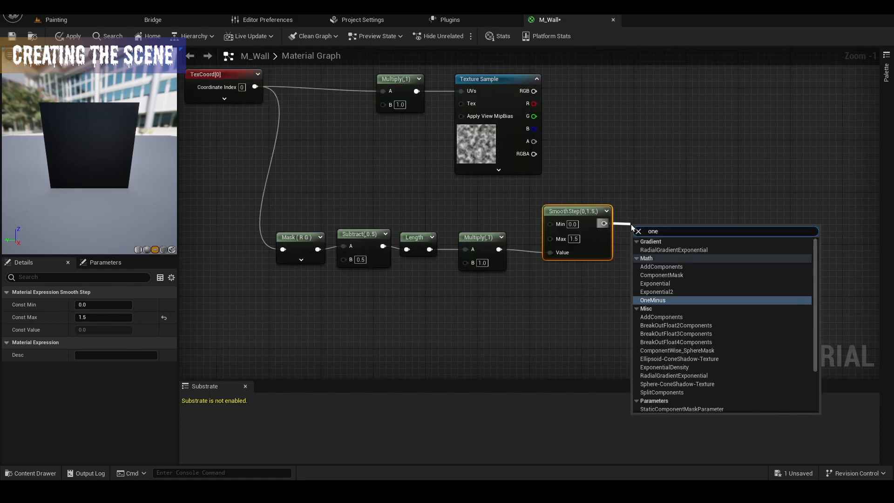
key(Return)
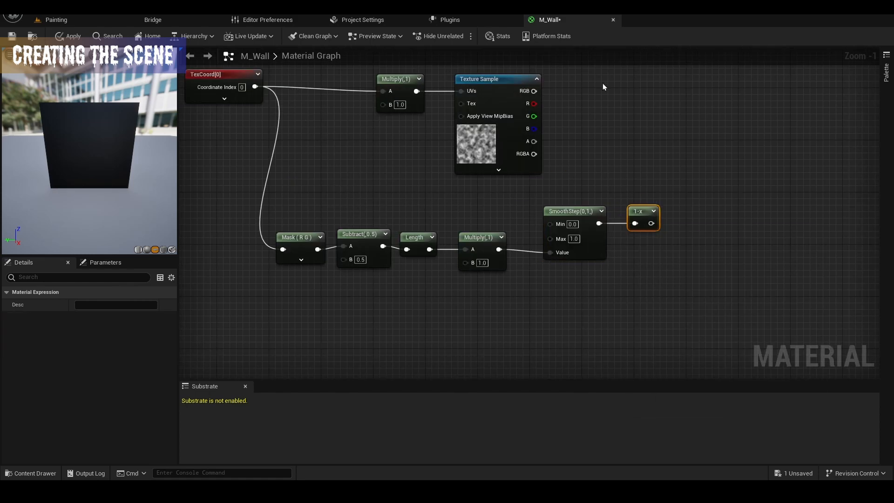
Multiply the Texture Sample's RGB by the OneMinus output using a new Multiply node, with RGB in A and OneMinus in B
right_drag(602, 84, 601, 102)
drag(533, 108, 597, 108)
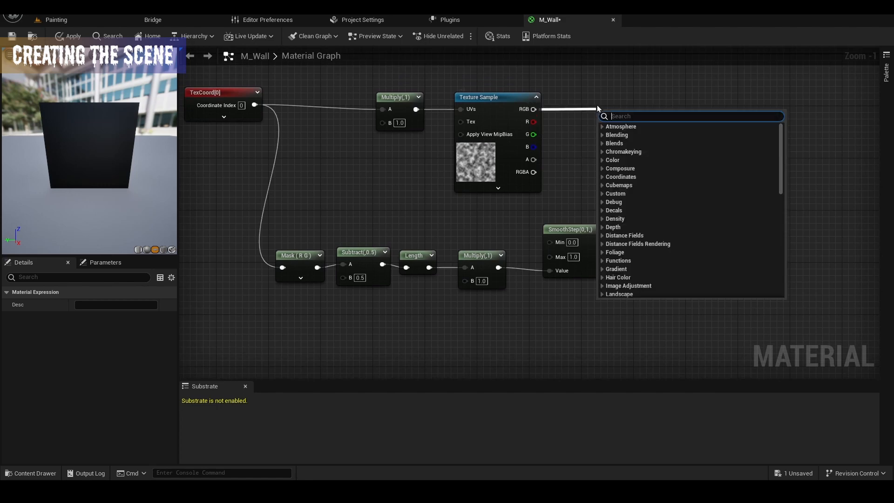
text(mult)
key(Return)
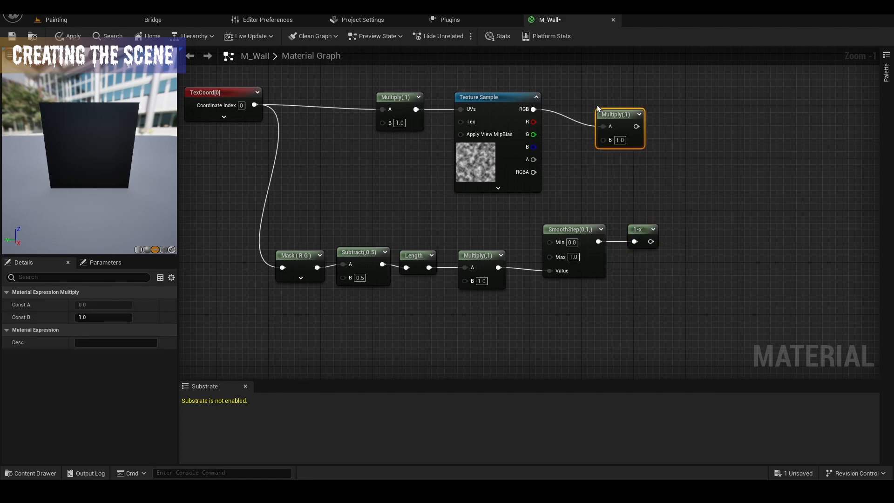
drag(650, 241, 629, 105)
right_drag(629, 105, 605, 161)
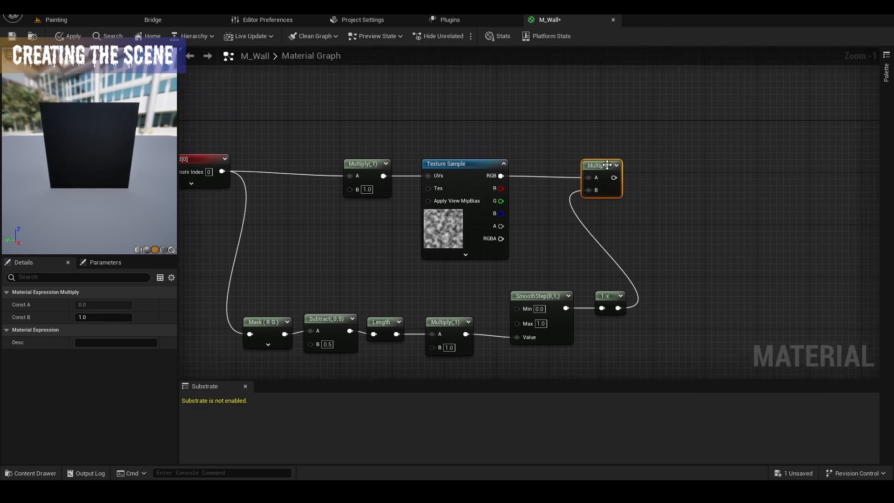
Duplicate that Multiply node above the original, connect the Texture Sample's RGB to its A input and set B to 0.01
key(ctrl+d)
drag(603, 159, 607, 113)
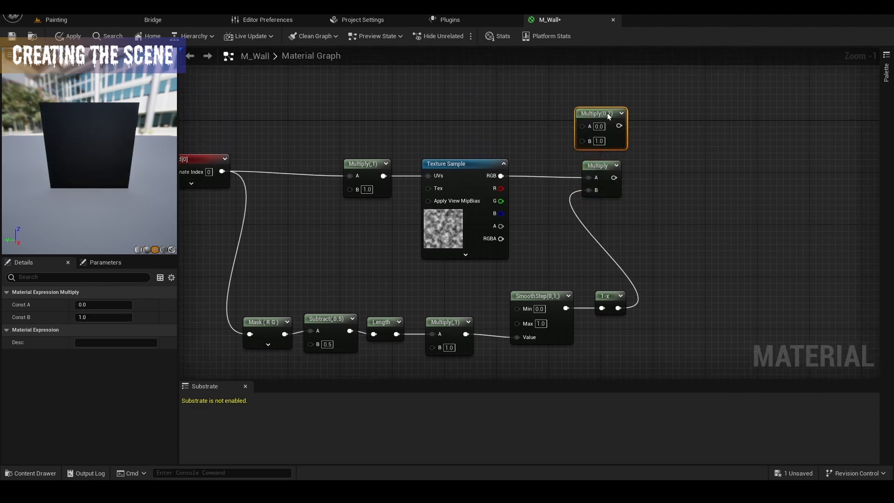
drag(501, 175, 583, 119)
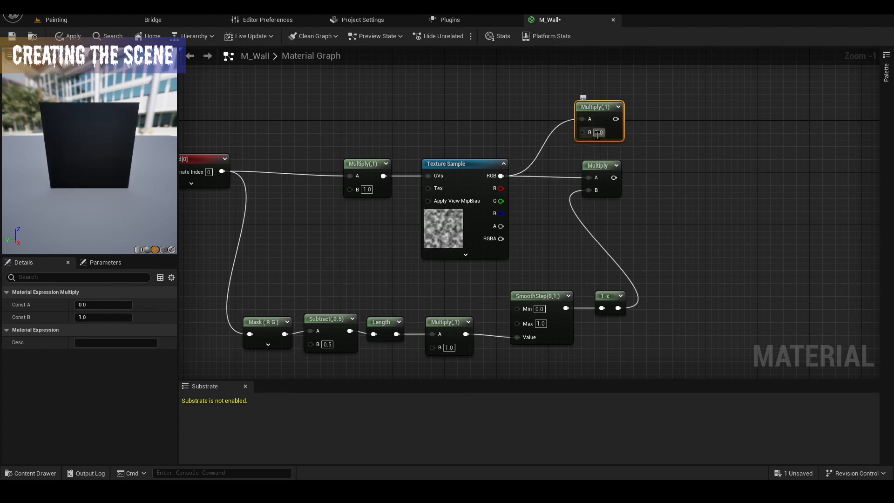
click(597, 133)
text(0.01)
key(Return)
click(632, 119)
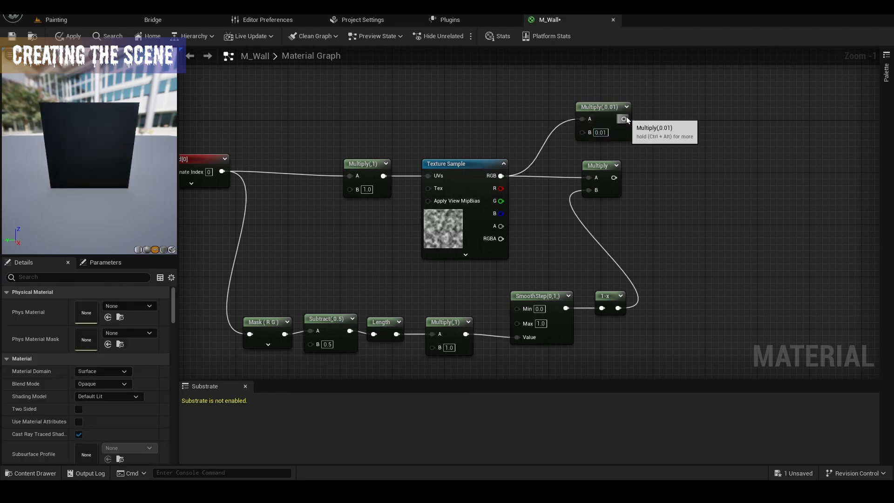
Feed the output of the 0.01 Multiply into input A of a new Add node
drag(623, 118, 653, 141)
text(add)
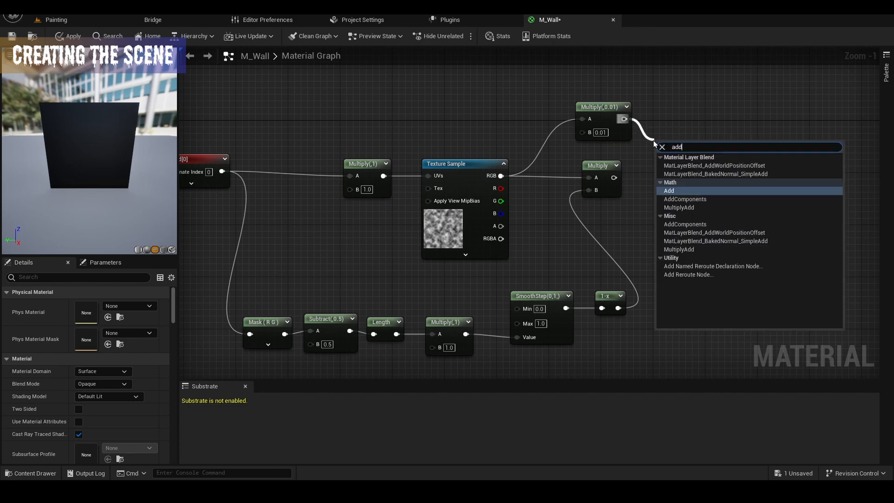
key(Return)
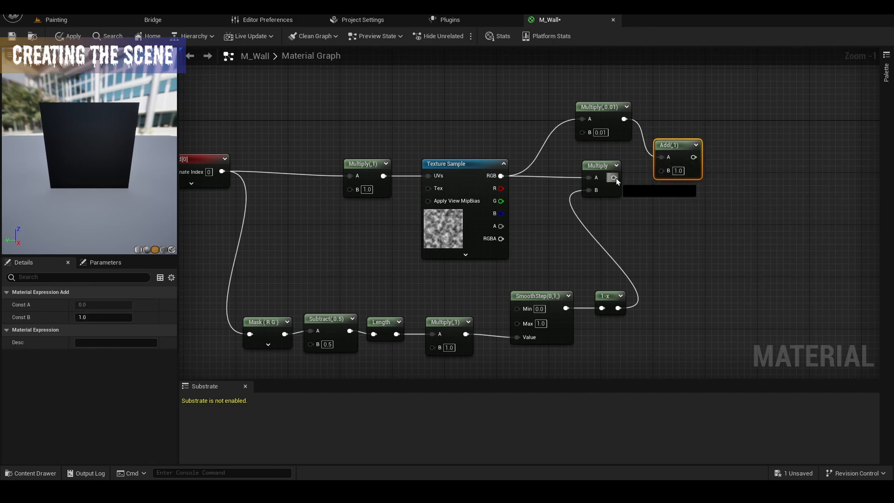
Connect the output of the masked noise Multiply to input B of the Add node
drag(614, 178, 666, 163)
click(668, 145)
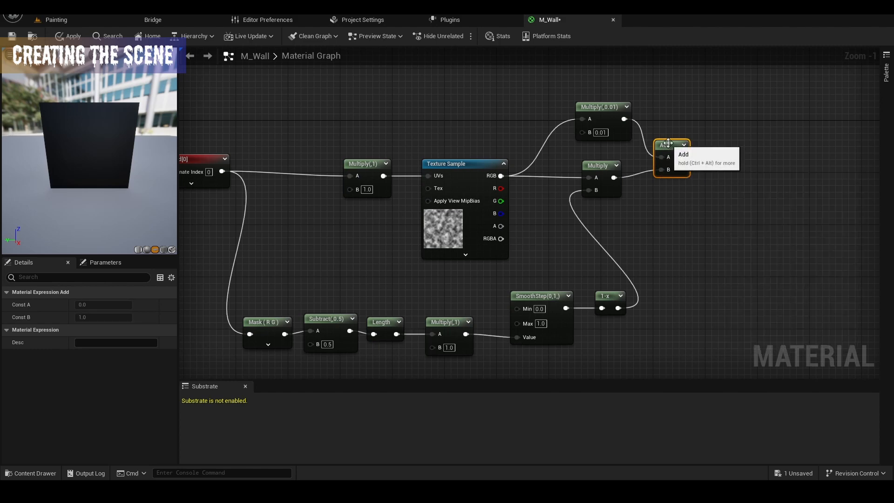
Create a Constant3Vector node above the 0.01 Multiply with a dusty pink color of 0.526042, 0.326036, 0.326036
right_drag(713, 114, 698, 183)
right_drag(671, 142, 670, 196)
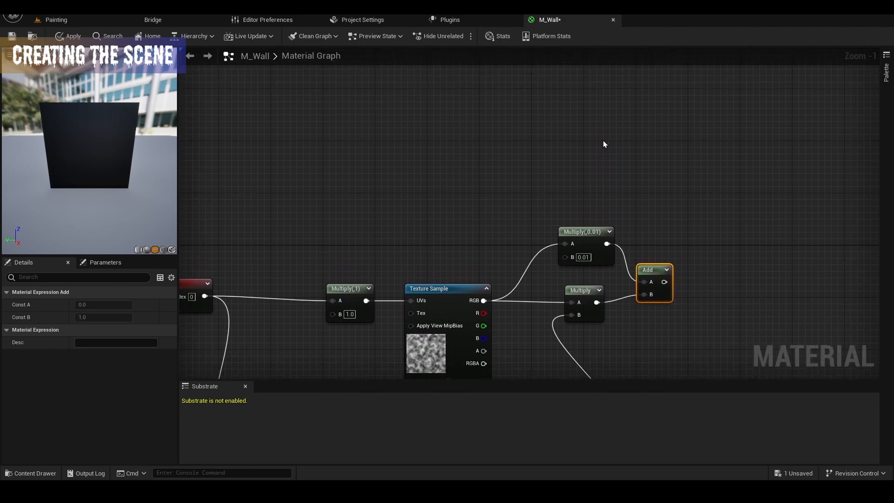
click(581, 126)
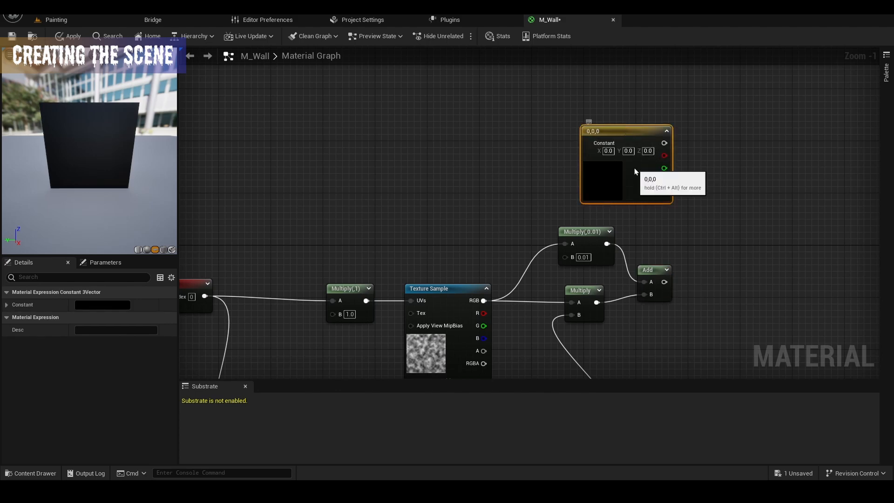
double_click(622, 180)
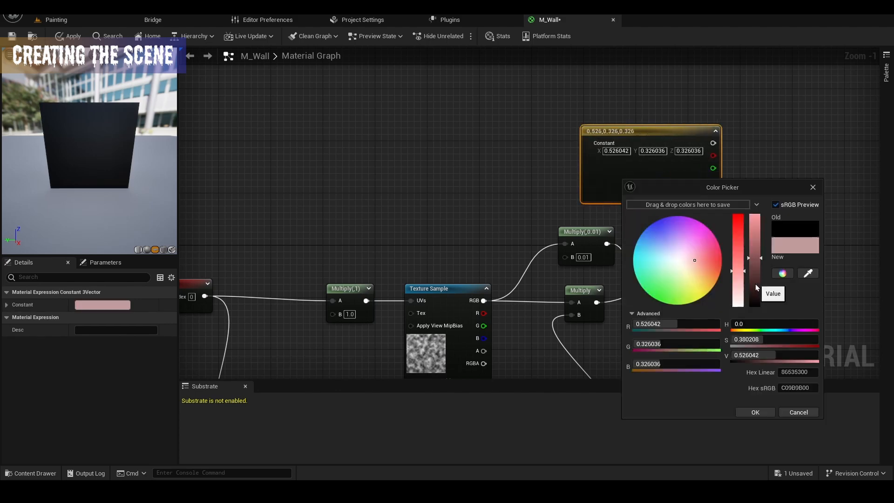
click(758, 412)
drag(654, 180, 611, 157)
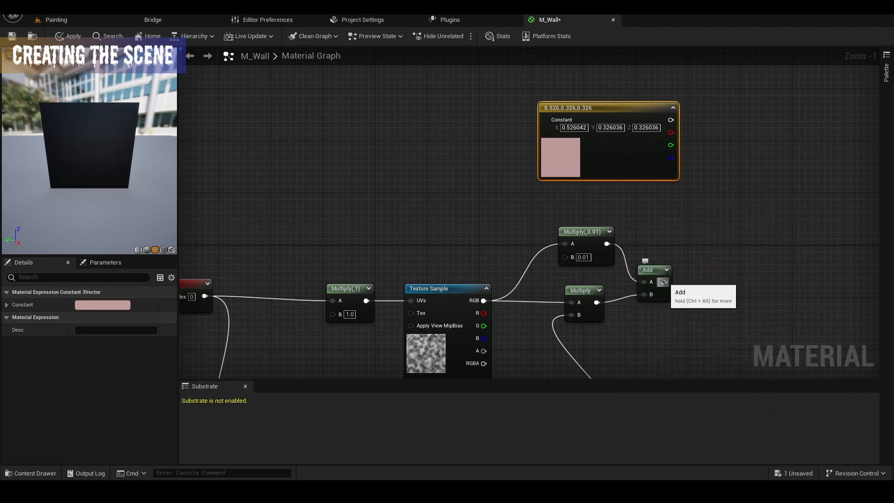
Multiply the color constant by the Add output using a new Multiply node, with the color in A and Add in B
drag(665, 281, 714, 244)
text(mul)
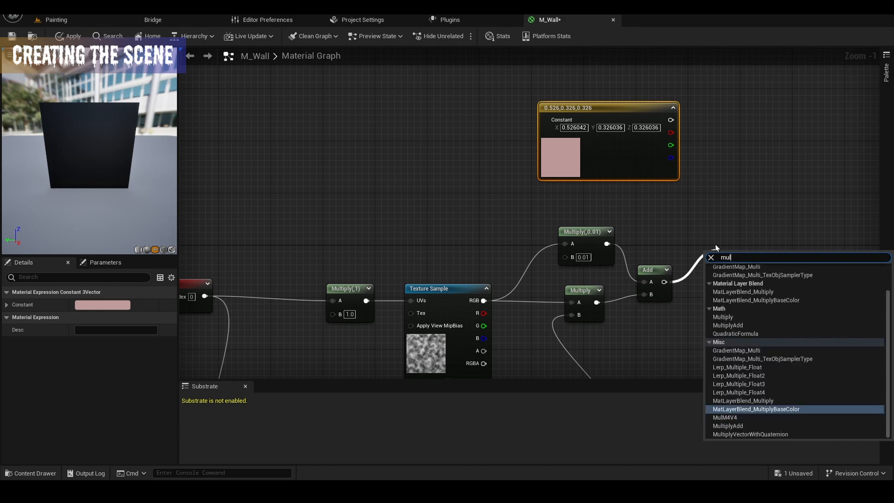
click(723, 317)
drag(740, 268, 734, 245)
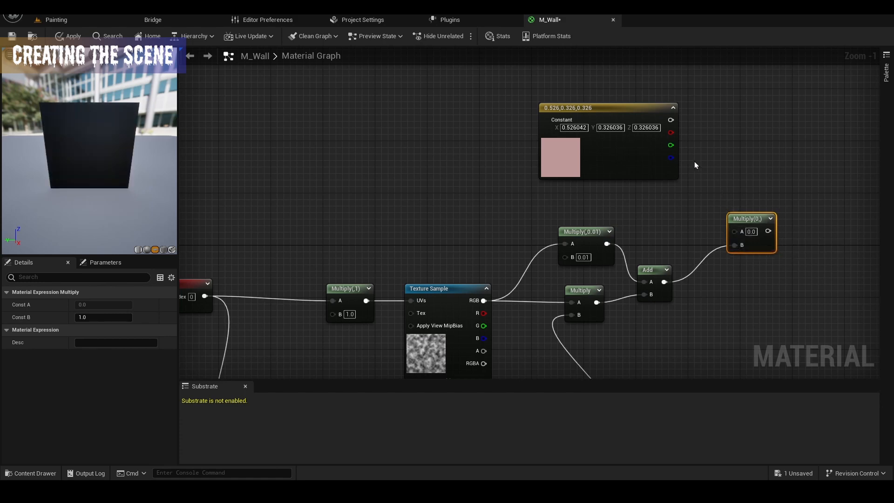
drag(670, 120, 734, 231)
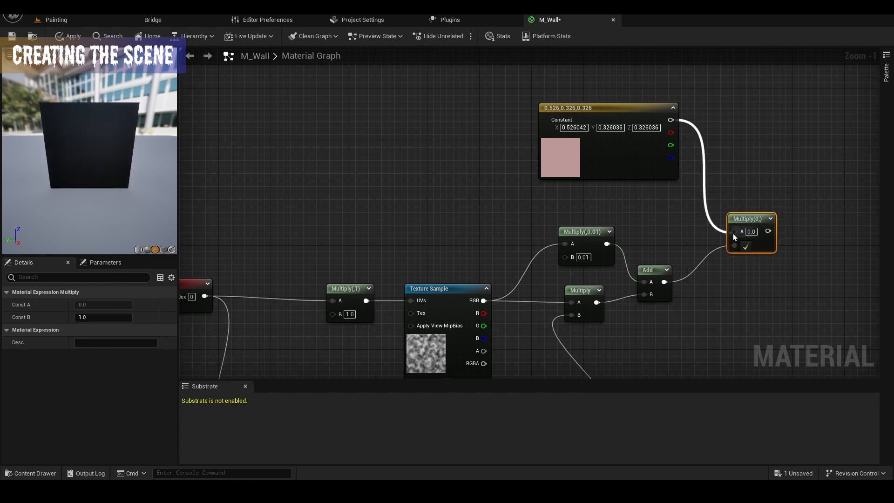
Feed the color Multiply into a new Add node with B set to 0.02, and connect its output to Base Color
right_drag(760, 174, 642, 169)
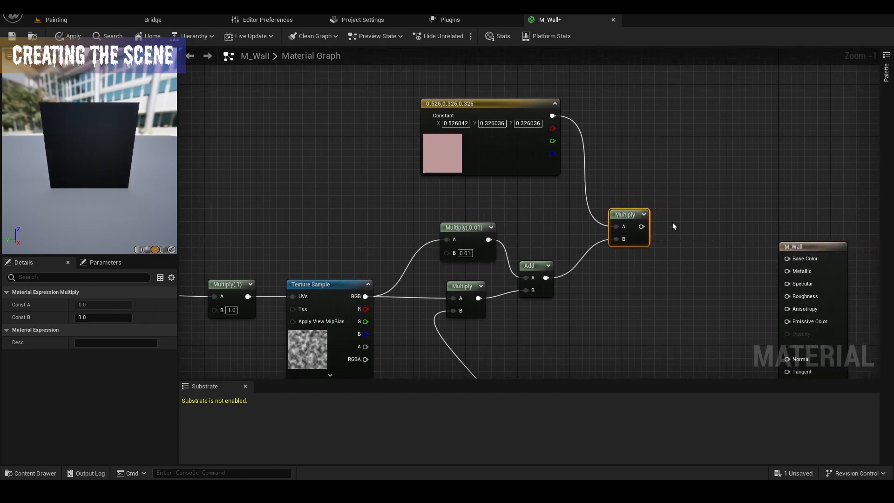
drag(642, 227, 664, 226)
text(add)
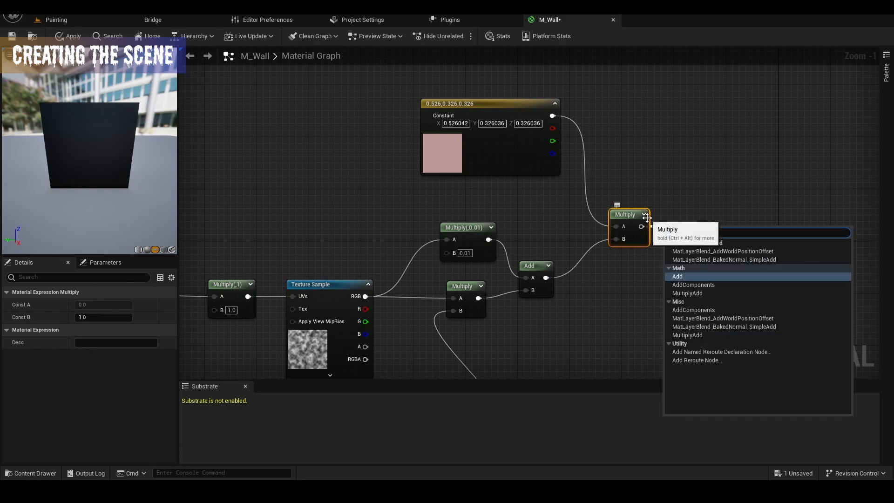
key(Return)
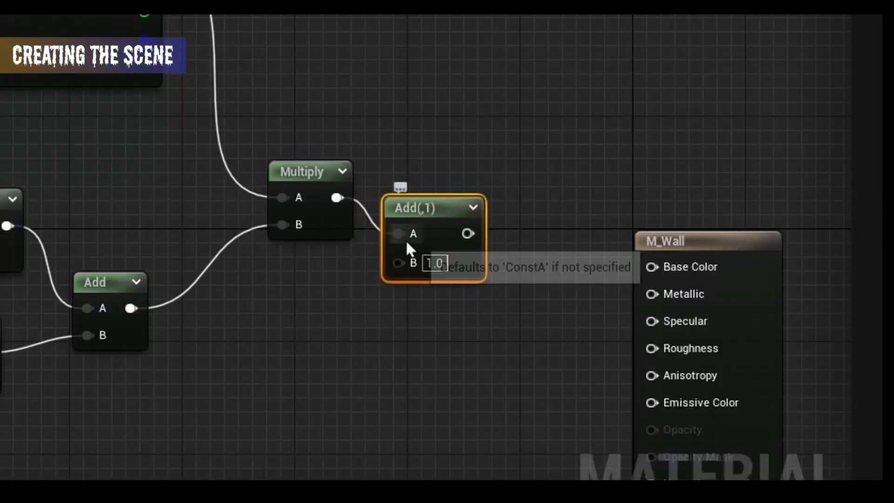
click(433, 264)
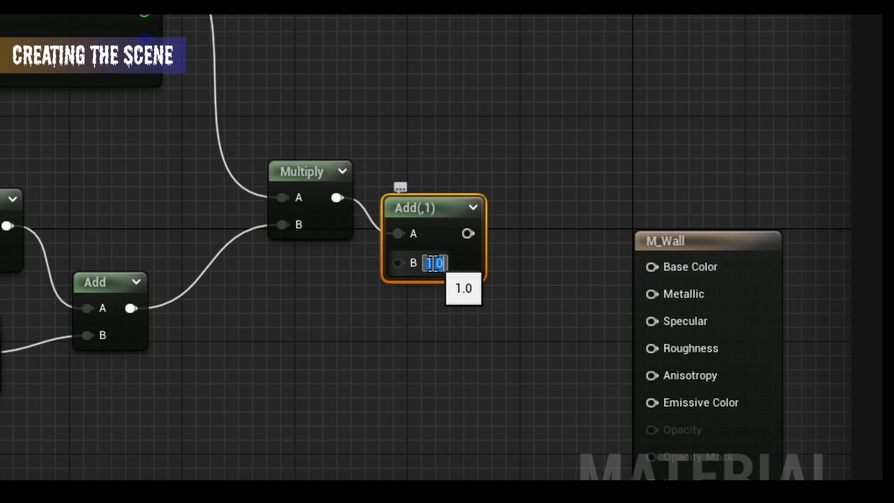
text(0.02)
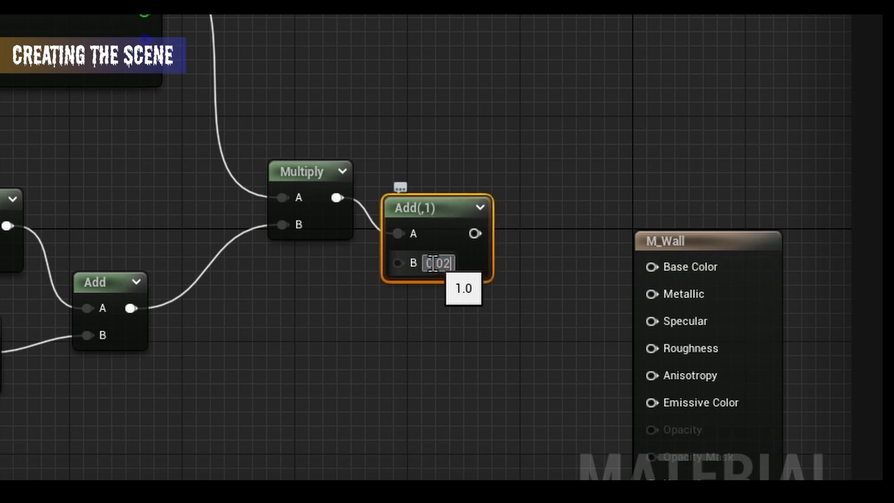
key(Return)
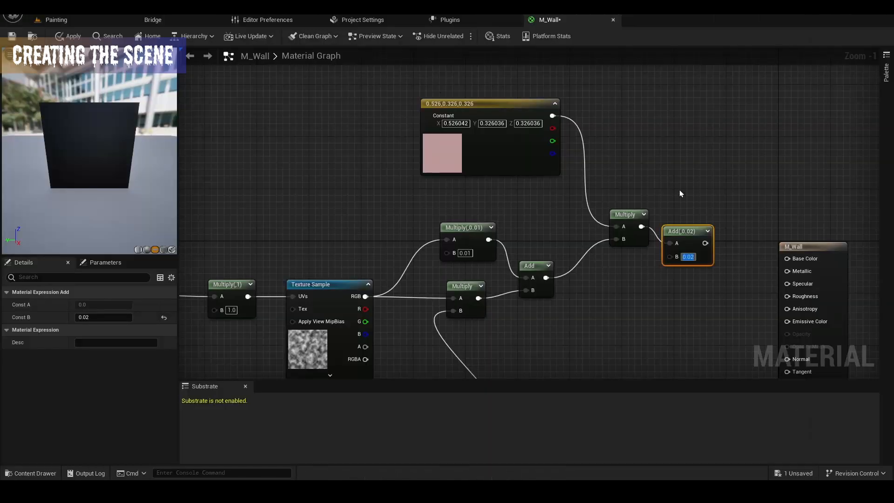
right_drag(740, 177, 653, 106)
drag(616, 172, 712, 187)
Wire a new Constant node with value 1 into M_Wall's Roughness, and apply and save the material
right_drag(613, 234, 620, 186)
click(615, 211)
click(613, 204)
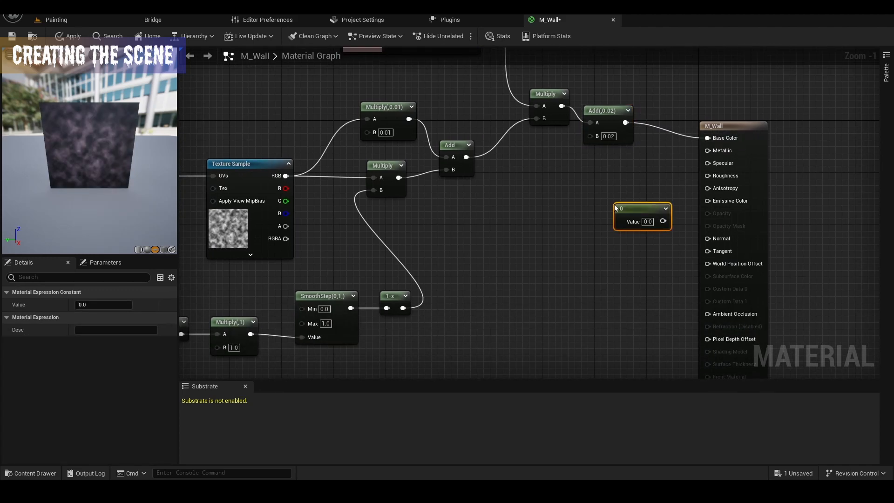
drag(614, 211, 581, 198)
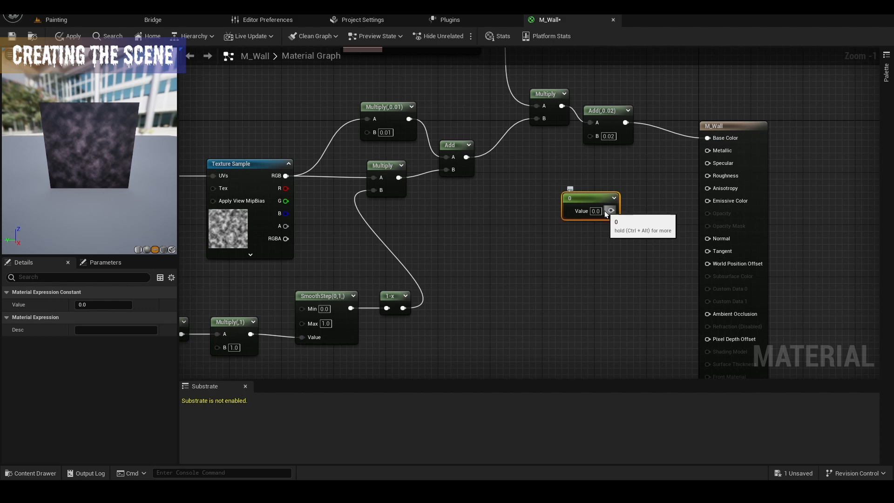
click(596, 211)
text(1)
key(Return)
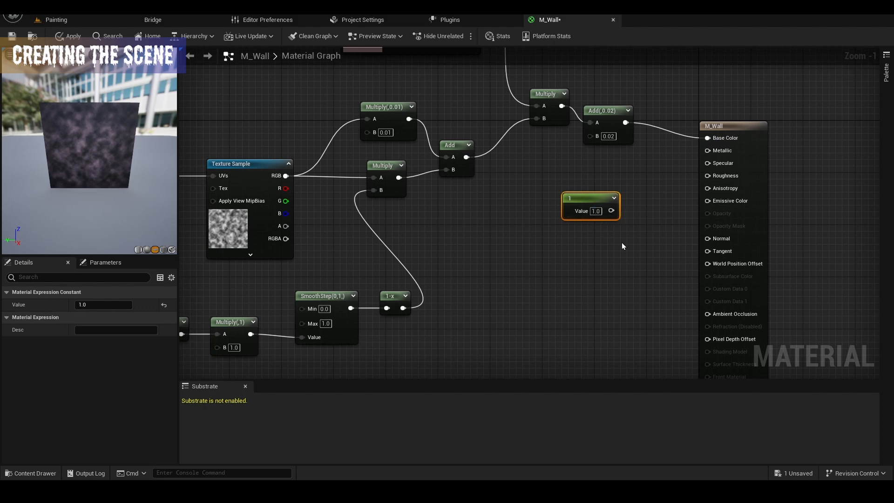
click(621, 242)
drag(610, 211, 707, 176)
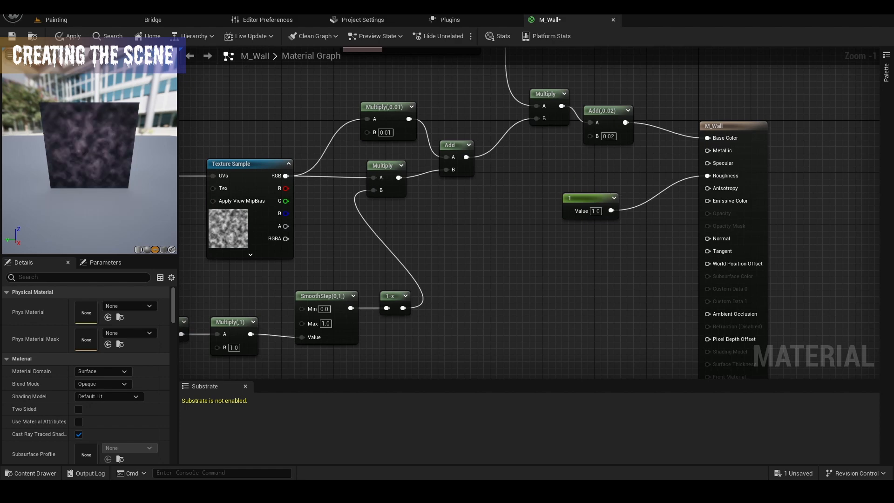
click(69, 36)
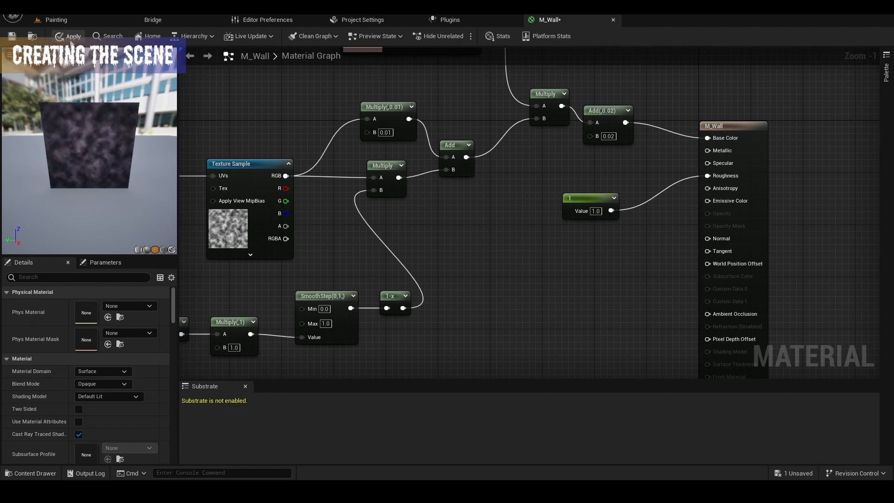
click(12, 36)
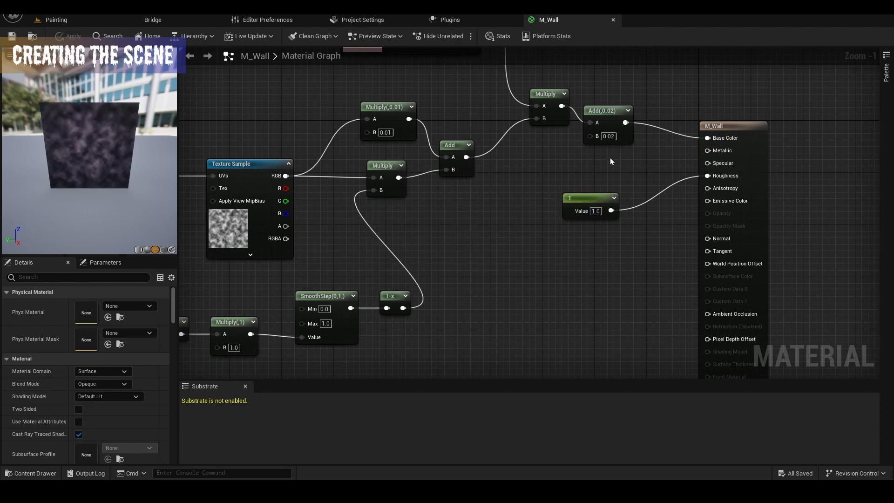
Create a Material Parameter Collection named MPC_Wall in the Materials folder
key(ctrl+space)
right_click(314, 354)
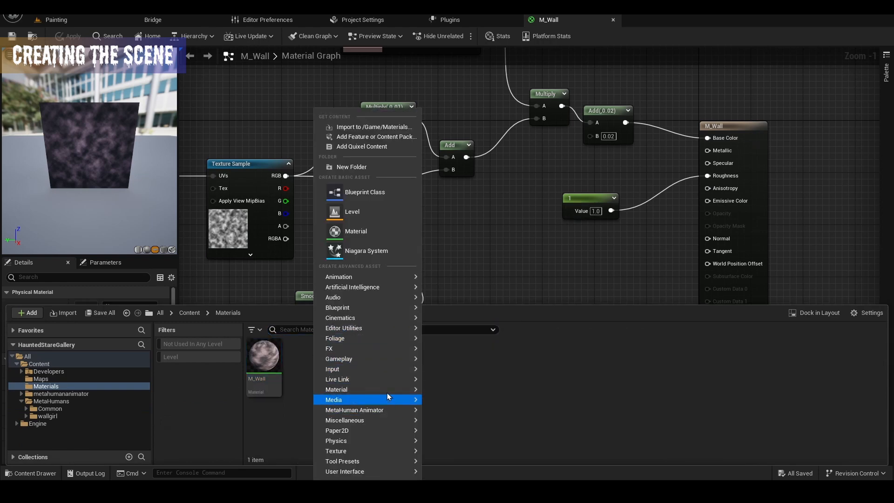
mouse_move(387, 391)
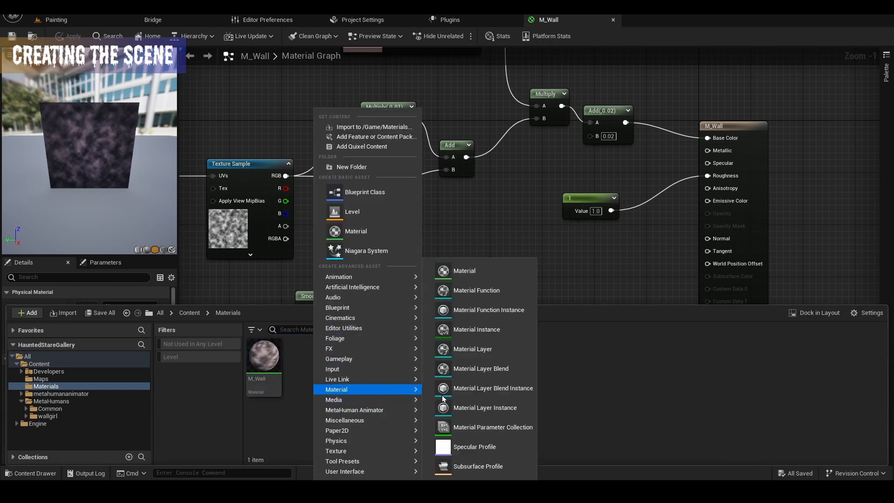
click(484, 427)
text(M)
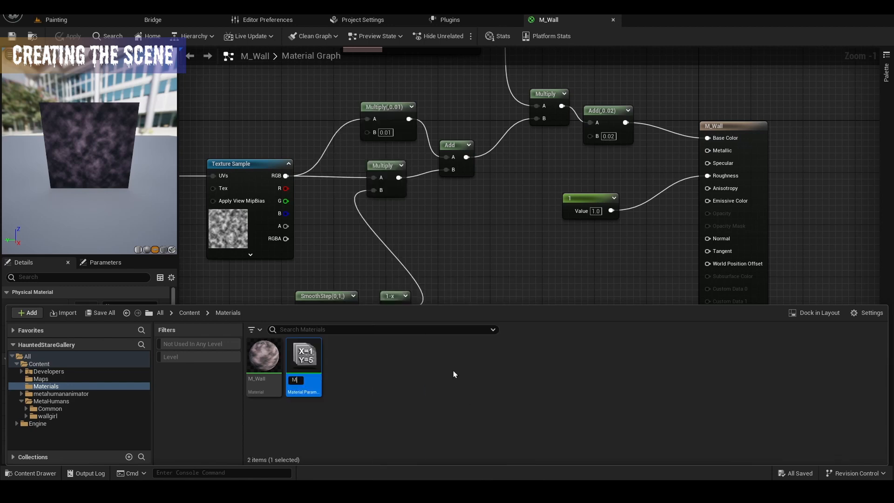
text(PC_Wall)
key(Return)
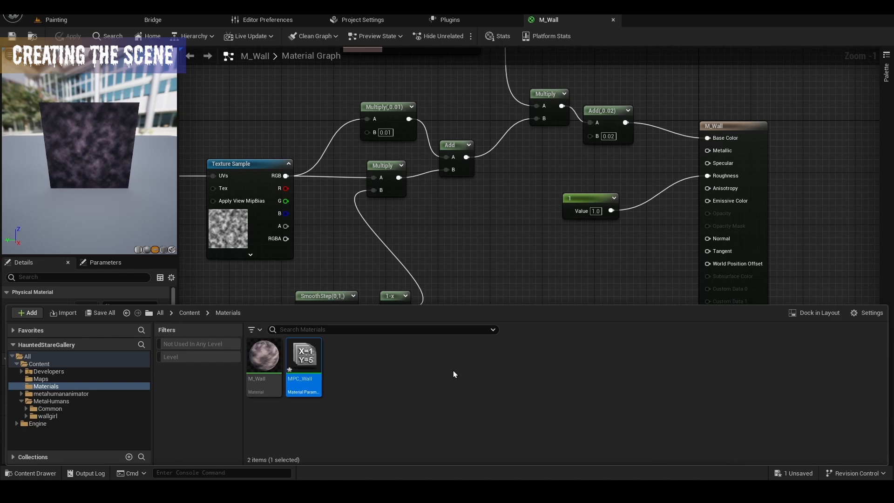
Open MPC_Wall and add a scalar parameter named TextureSize with a default value of 1
double_click(305, 358)
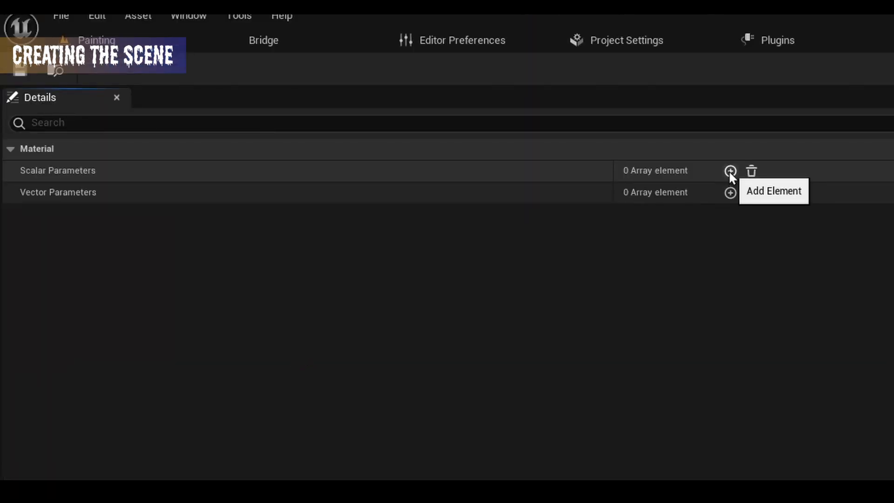
click(729, 171)
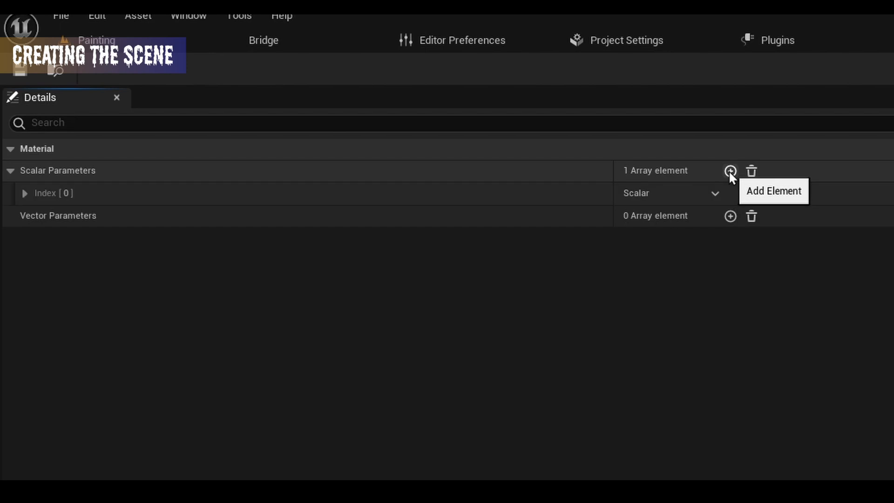
click(25, 194)
click(650, 236)
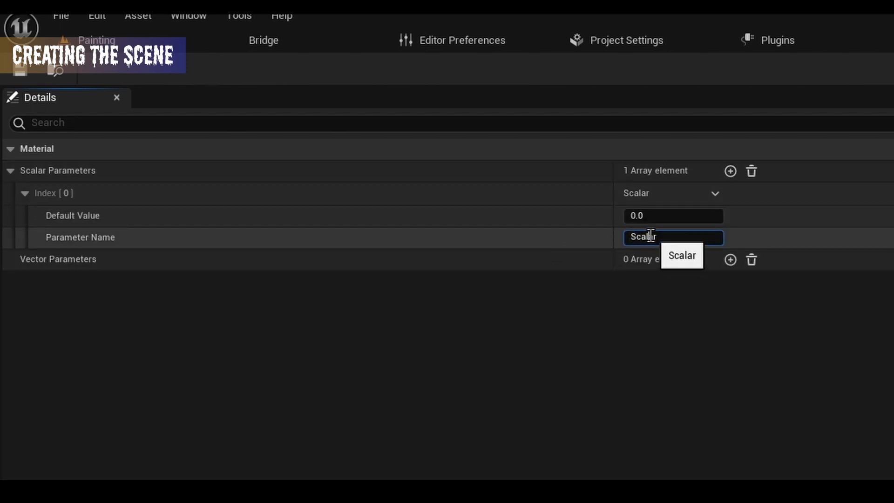
double_click(650, 237)
text(Te)
click(651, 216)
text(1)
key(Return)
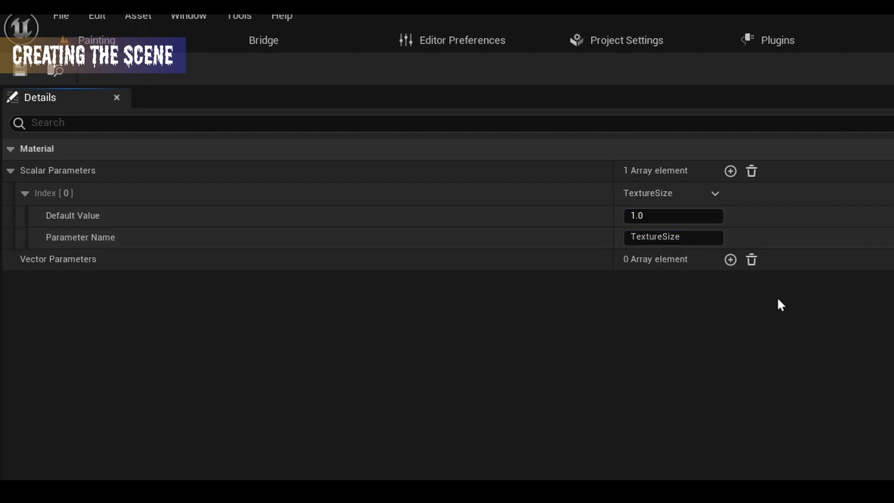
Add a second scalar parameter named CenterWidth with a default value of 5
click(729, 171)
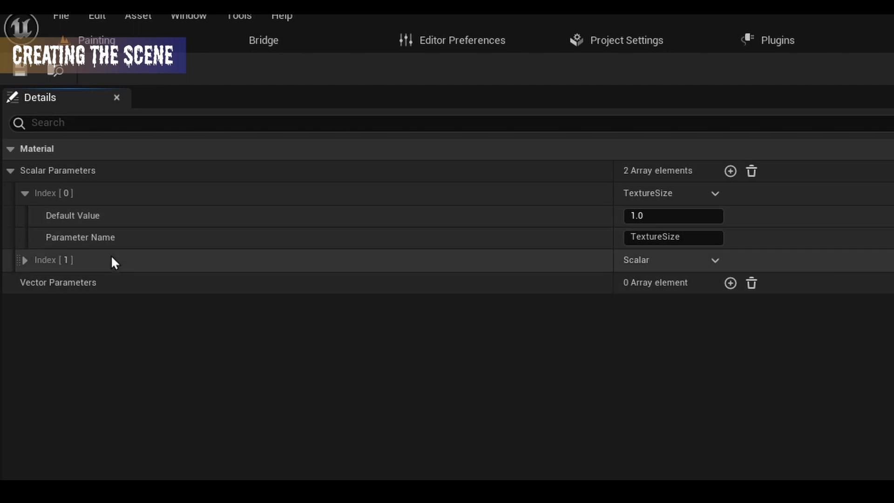
click(26, 262)
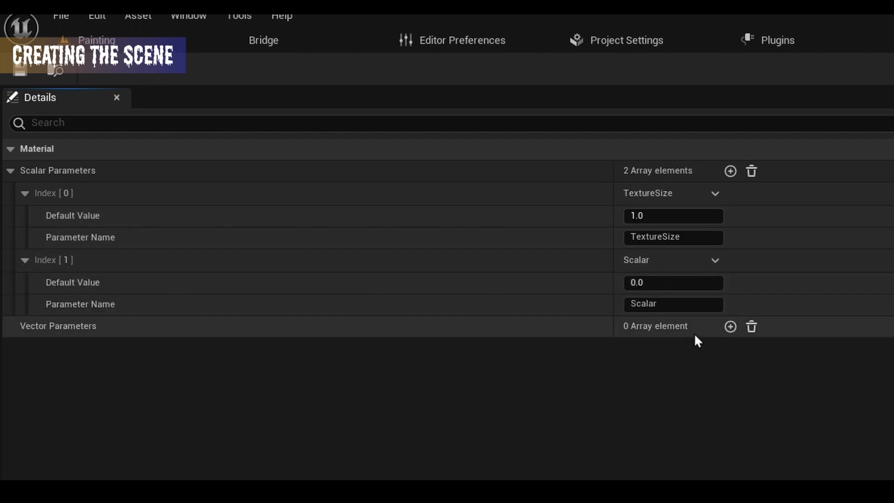
click(683, 303)
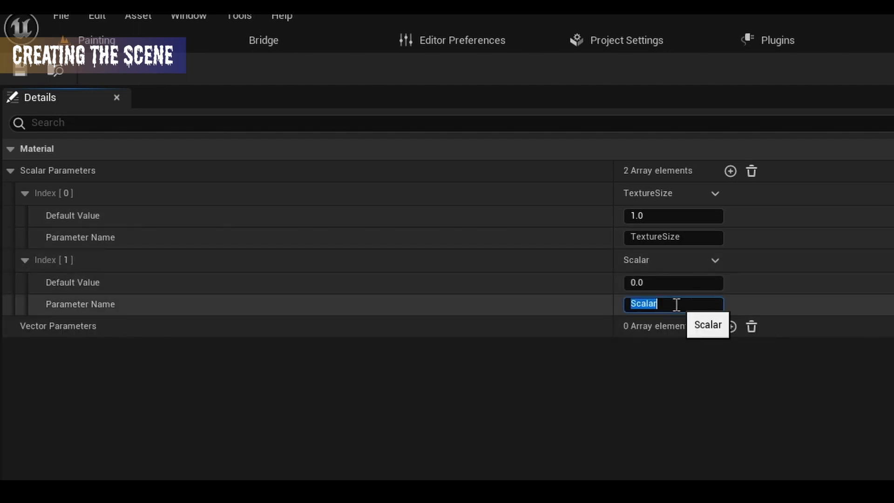
text(CenterWi)
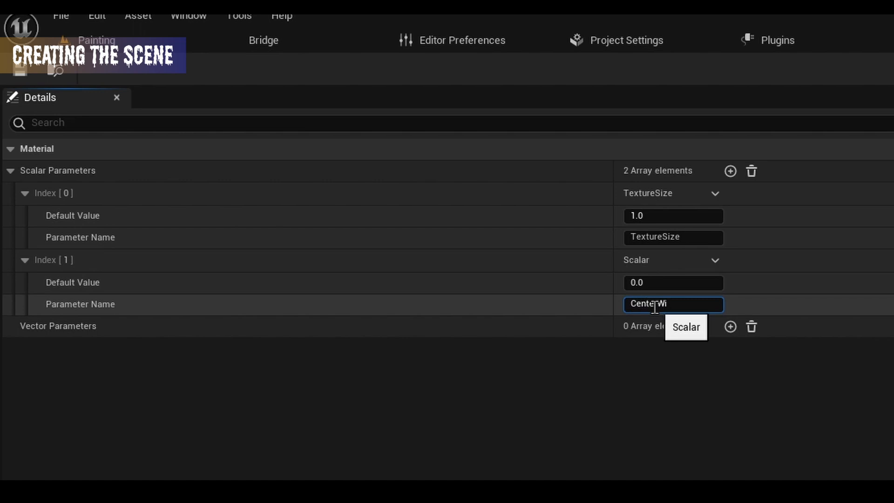
text(dth)
key(Return)
click(706, 289)
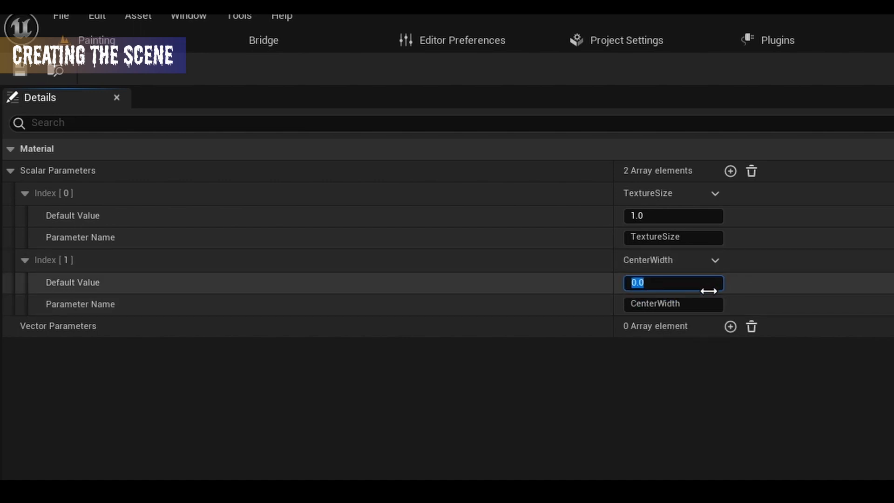
text(5)
key(Return)
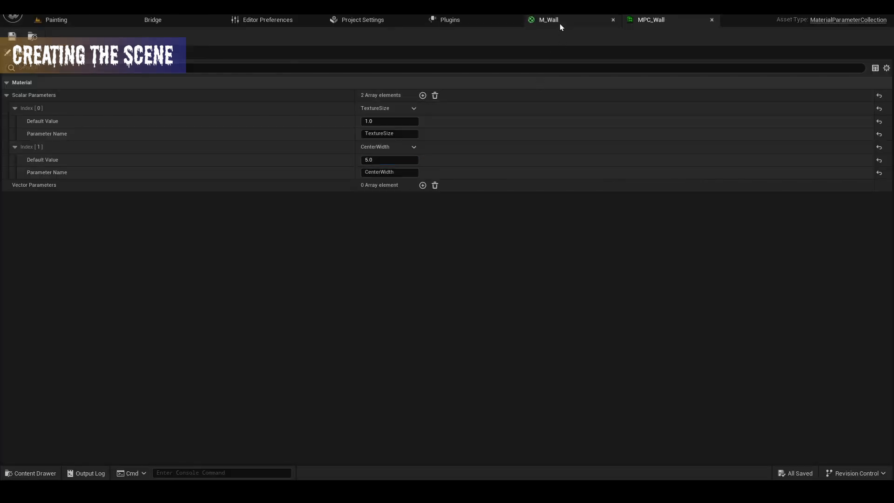
Add an MPC_Wall collection parameter set to TextureSize in M_Wall, and wire it into input B of the Multiply feeding the Texture Sample
click(558, 21)
right_drag(442, 232, 581, 203)
scroll(581, 203, down, 4)
right_drag(400, 193, 447, 185)
scroll(446, 185, up, 4)
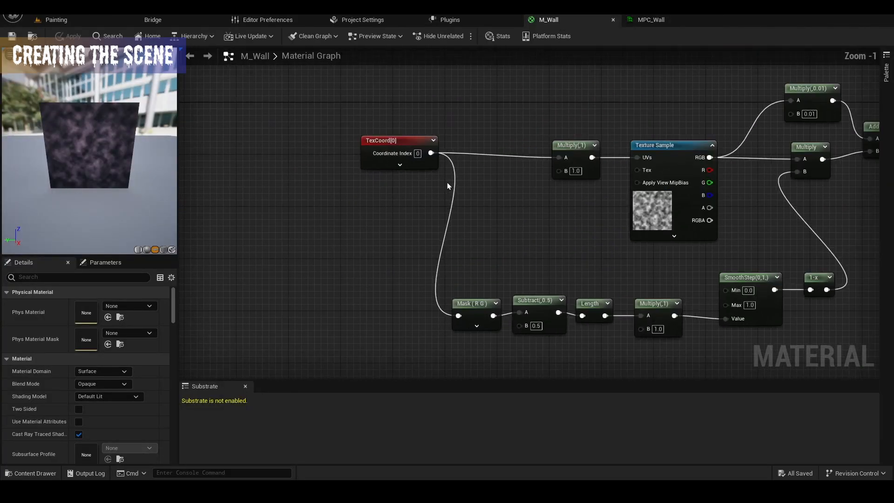
key(ctrl+space)
drag(309, 388, 385, 231)
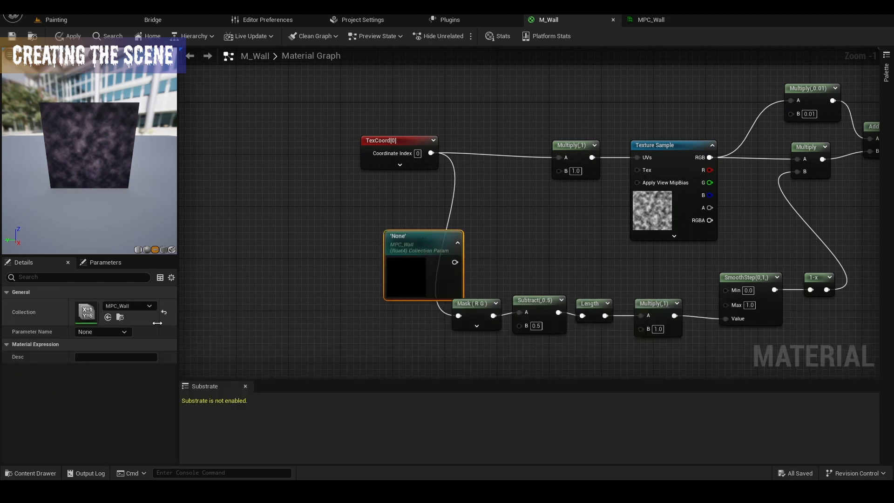
click(124, 332)
click(116, 348)
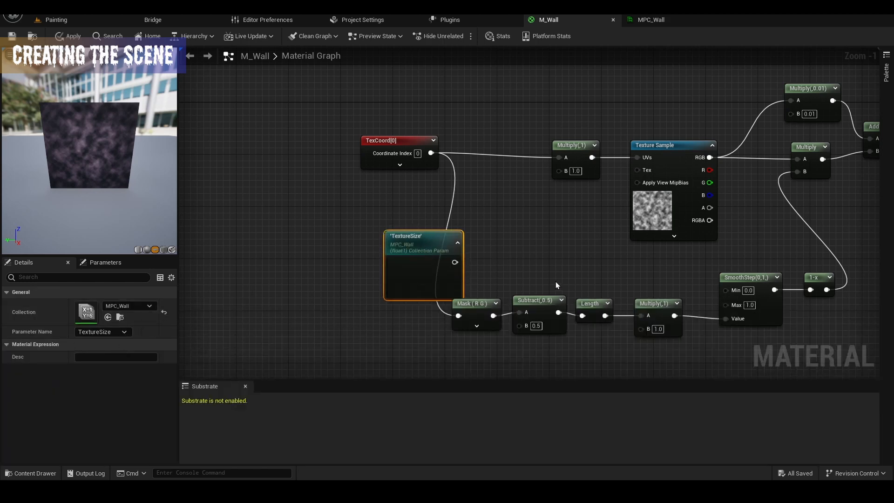
drag(454, 262, 559, 171)
Duplicate the TextureSize node below the mask chain, set it to CenterWidth, and wire it into input B of the Multiply after Length
right_drag(620, 369, 548, 165)
key(ctrl+space)
key(ctrl+space)
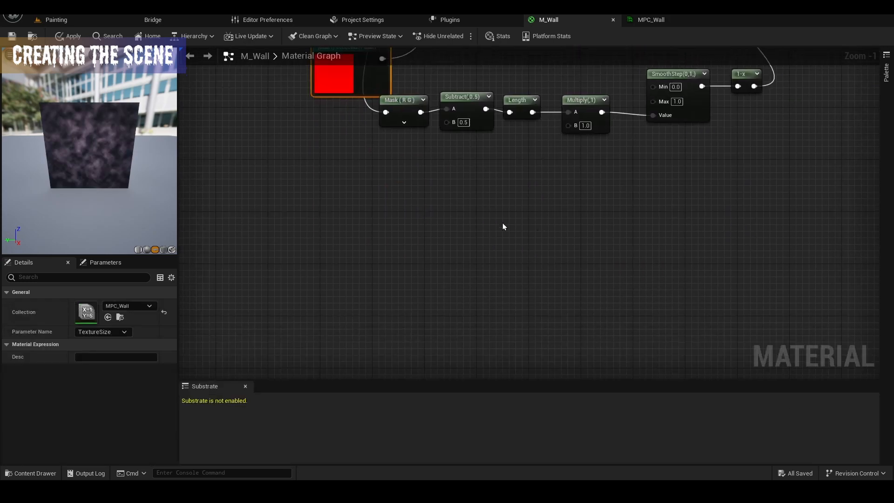
right_drag(503, 227, 494, 299)
right_drag(600, 261, 534, 222)
click(534, 222)
key(ctrl+v)
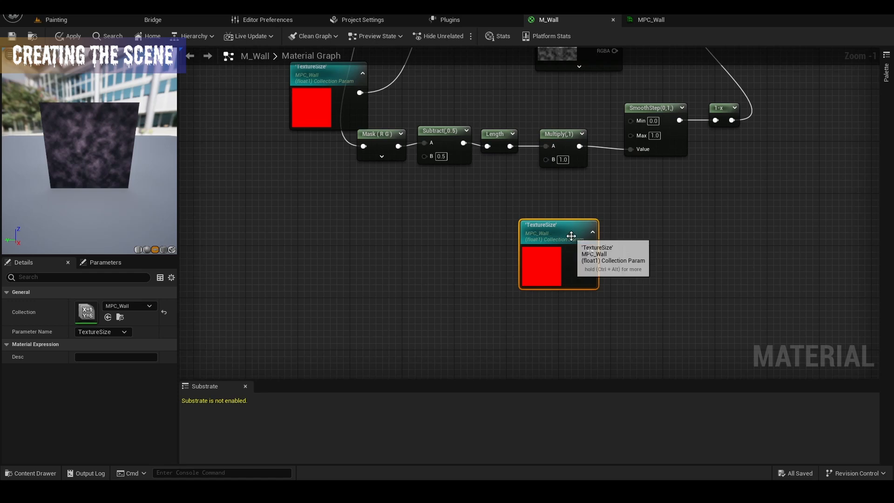
click(116, 332)
click(113, 341)
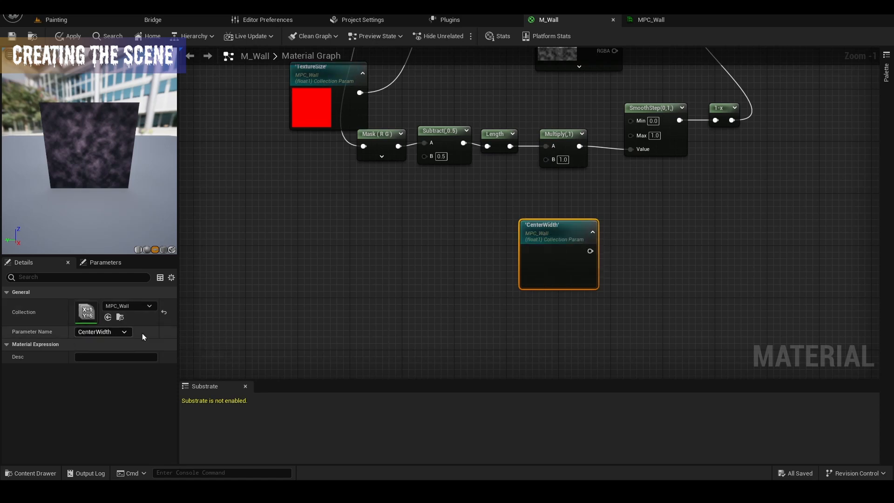
drag(589, 251, 552, 162)
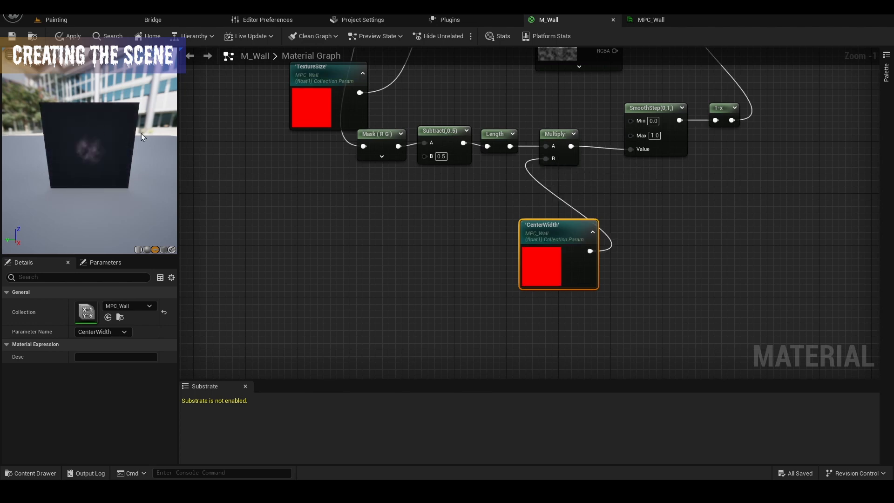
Apply and save M_Wall, and assign it to the Plane behind the character in the Painting level
click(68, 36)
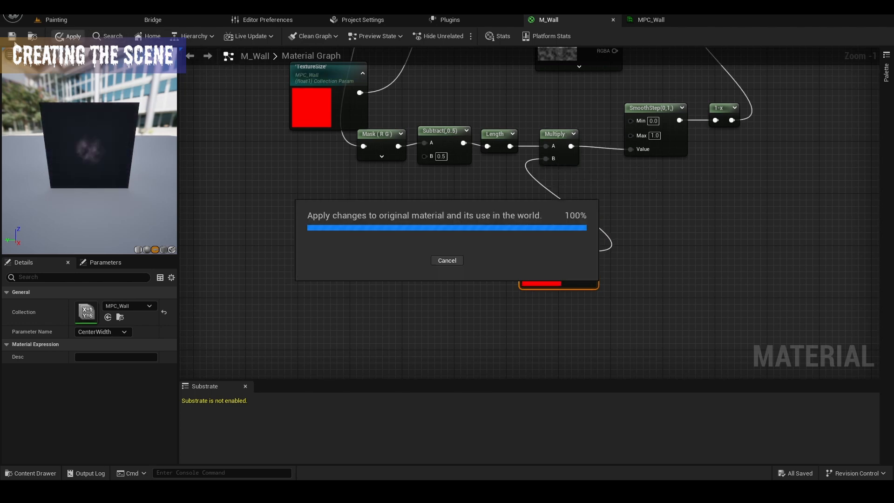
key(ctrl+s)
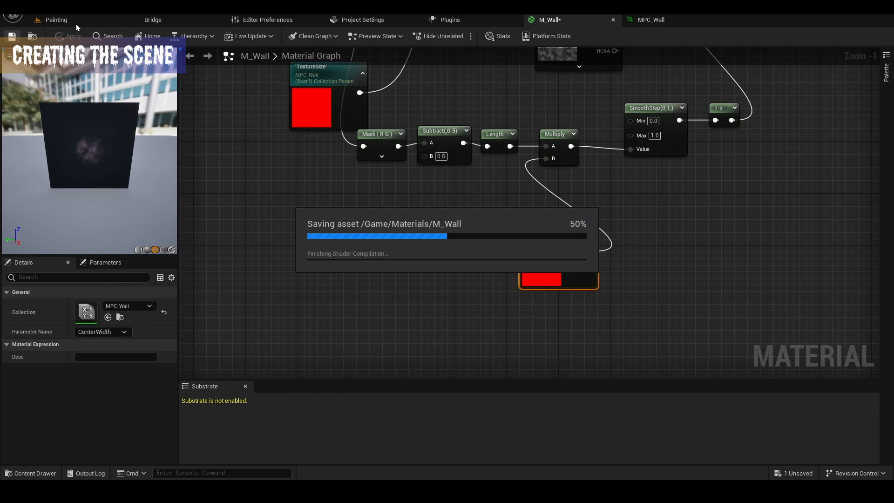
click(77, 24)
key(ctrl+space)
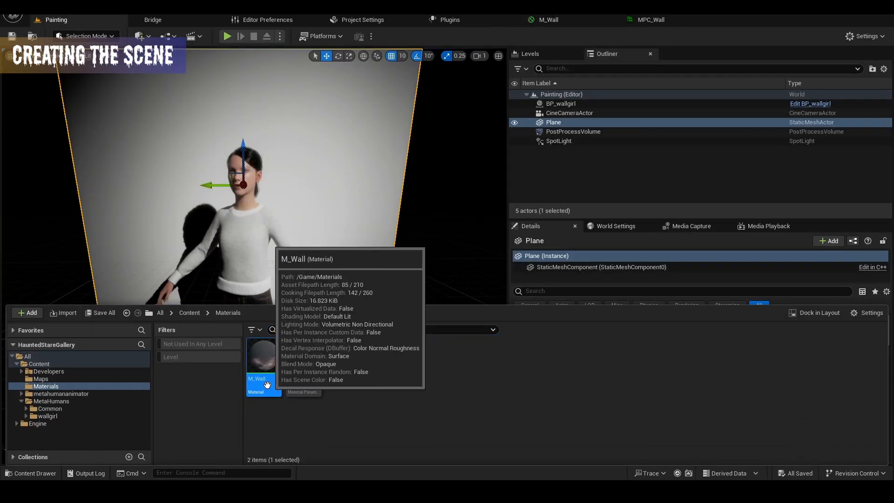
drag(263, 356, 311, 152)
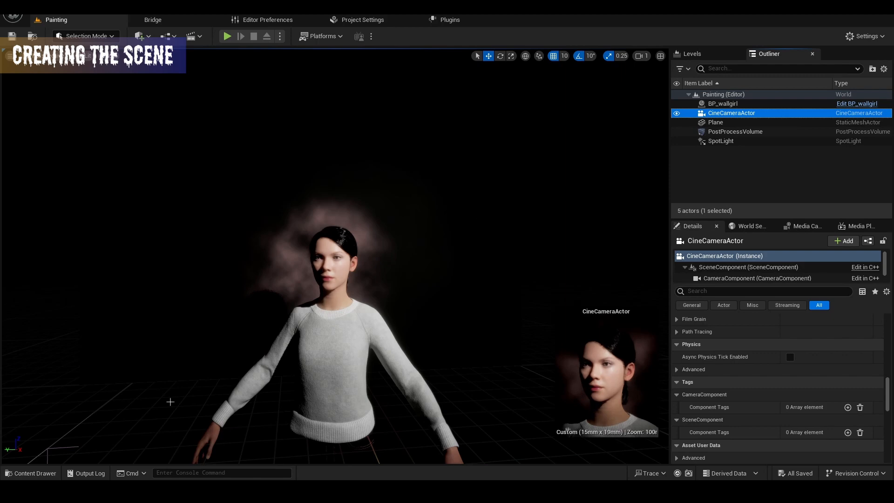
Create a folder named Cinematics in the Content folder and open it
click(51, 473)
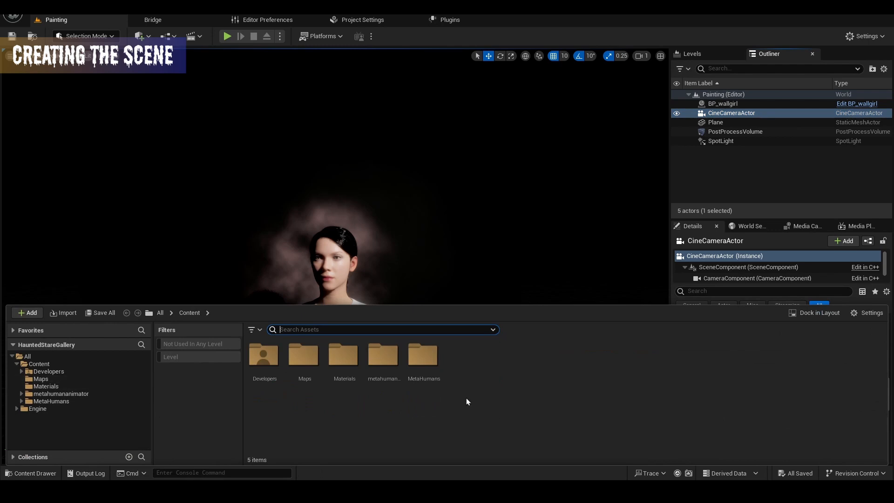
right_click(483, 368)
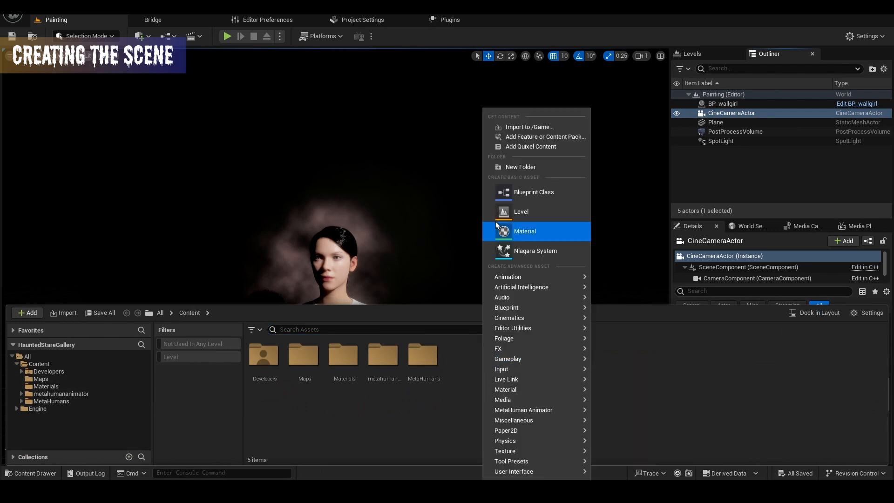
click(511, 165)
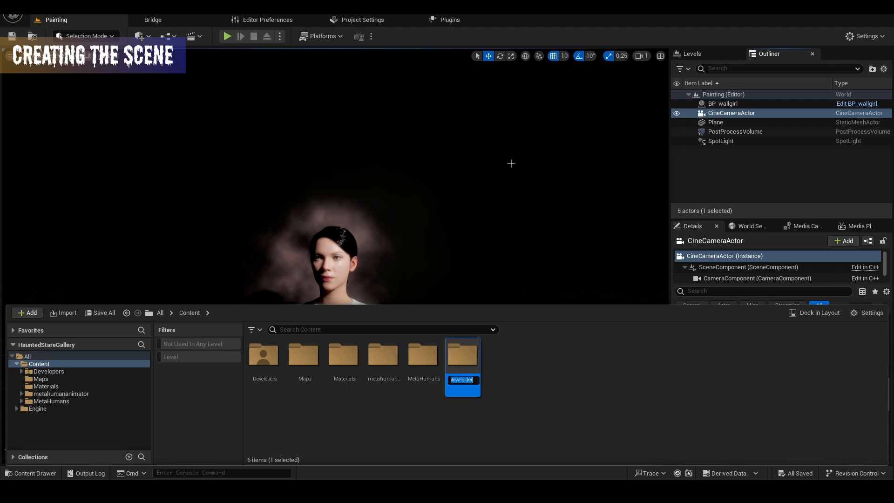
text(Cinematics)
key(Return)
double_click(271, 356)
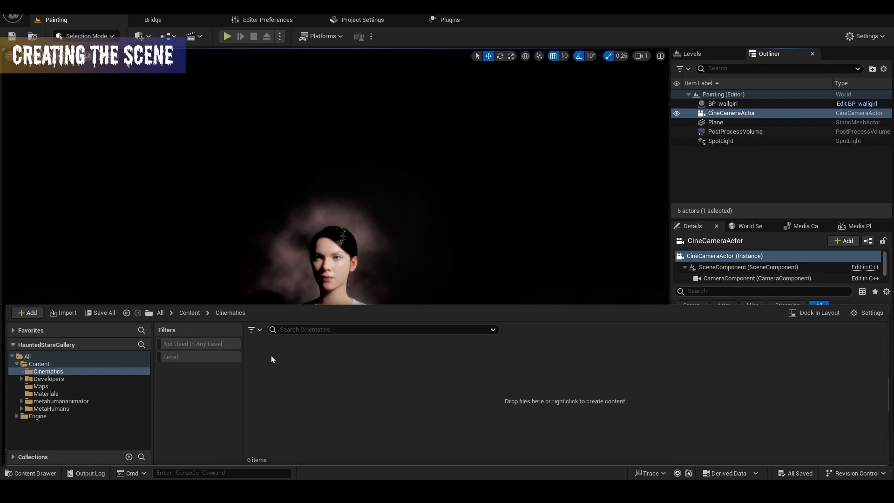
Create a Level Sequence named LS_HauntedStareGallery in the Cinematics folder
right_click(339, 380)
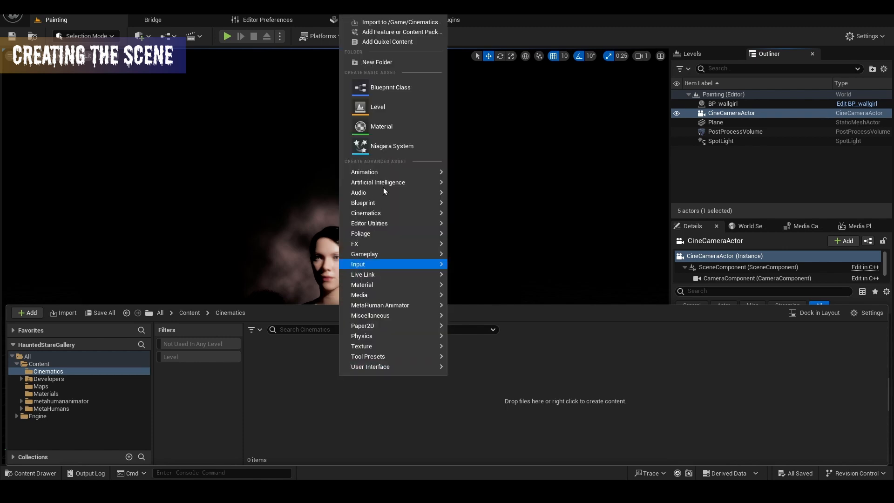
mouse_move(391, 182)
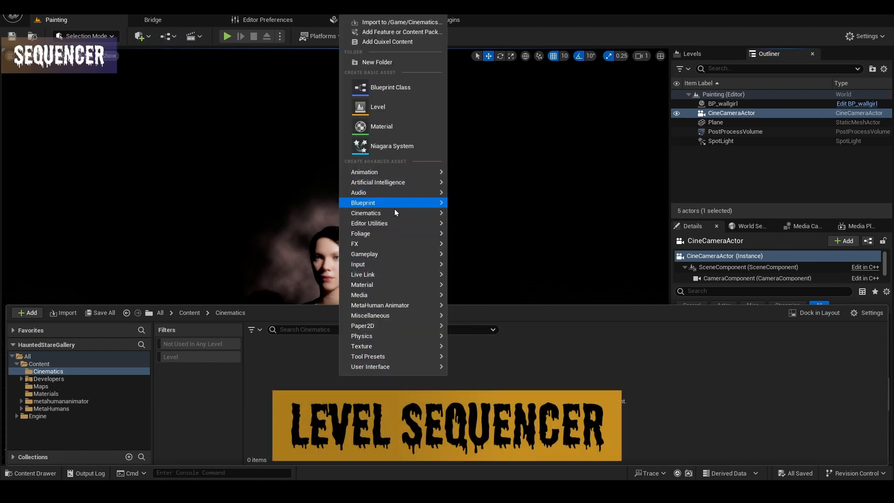
mouse_move(391, 215)
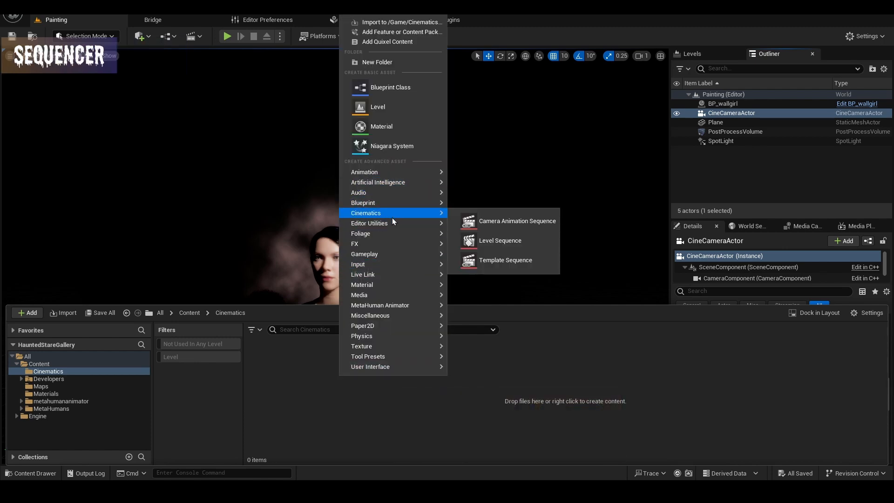
click(502, 241)
text(LS)
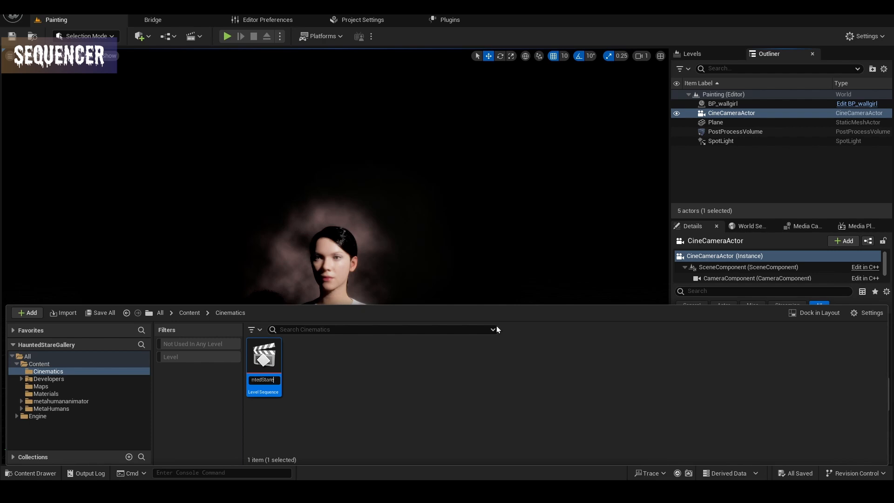
text(_HauntedStareGallery)
key(Return)
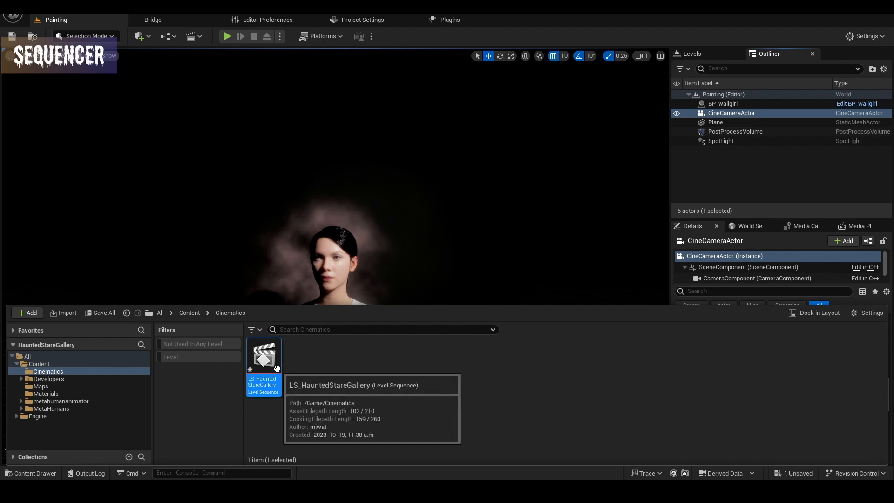
Open LS_HauntedStareGallery in Sequencer and add the CineCameraActor as an actor track
double_click(276, 368)
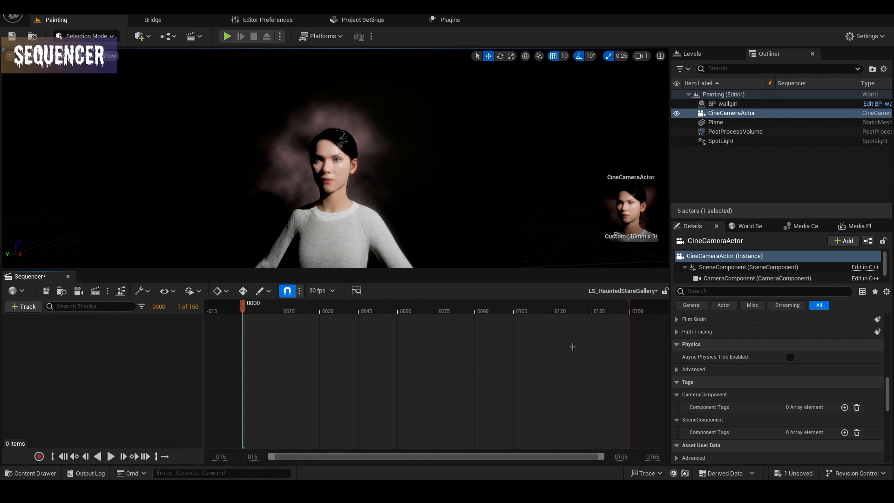
click(24, 308)
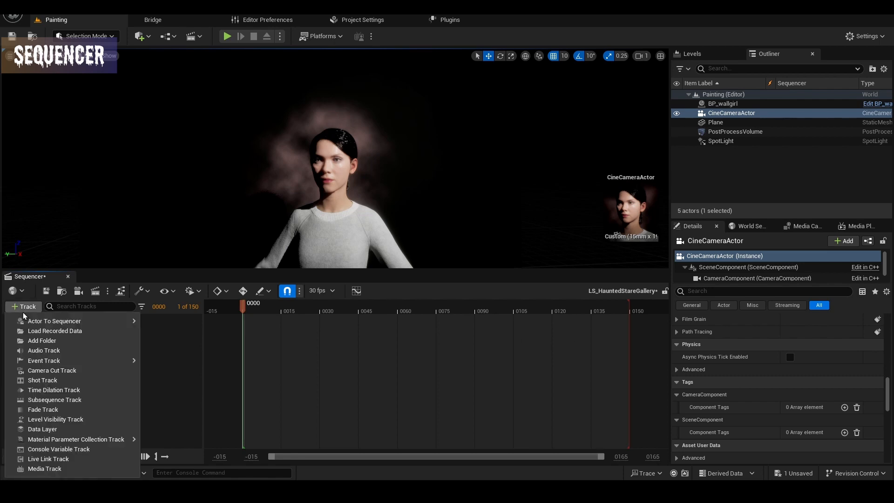
text(cine)
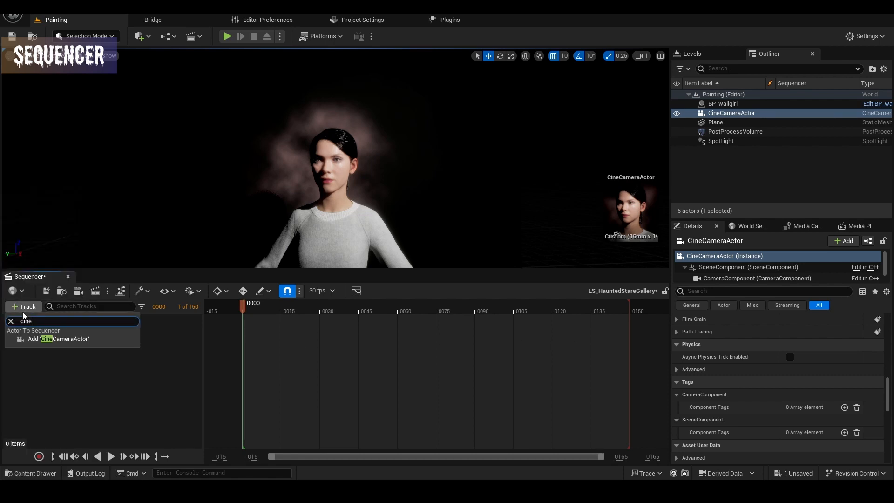
key(BackSpace)
key(BackSpace)
key(BackSpace)
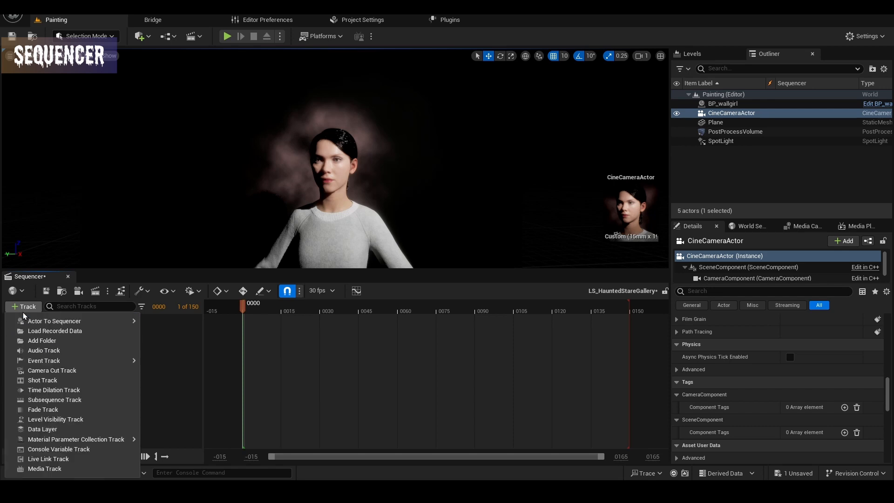
mouse_move(70, 321)
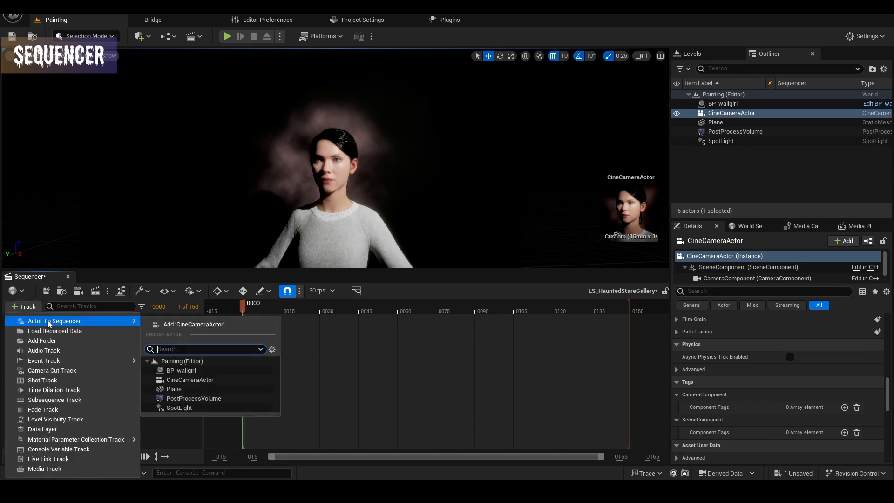
click(225, 327)
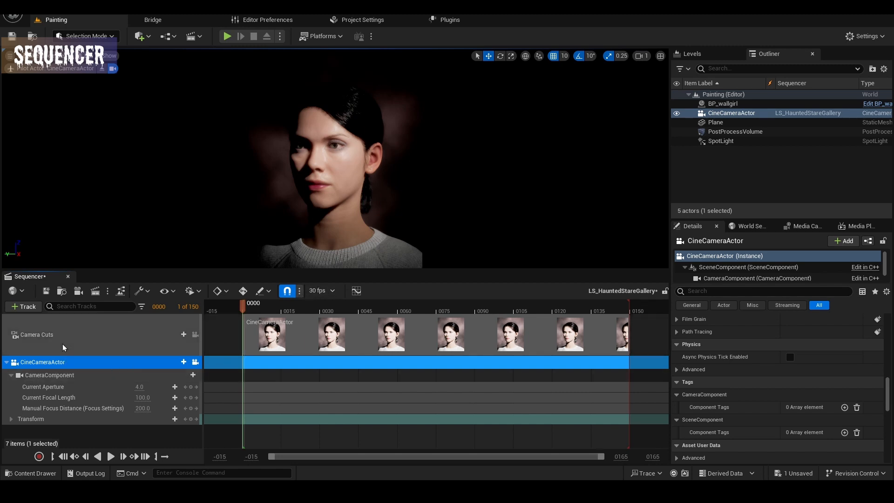
Add the BP_wallgirl actor to the LS_HauntedStareGallery sequence
click(25, 307)
mouse_move(54, 321)
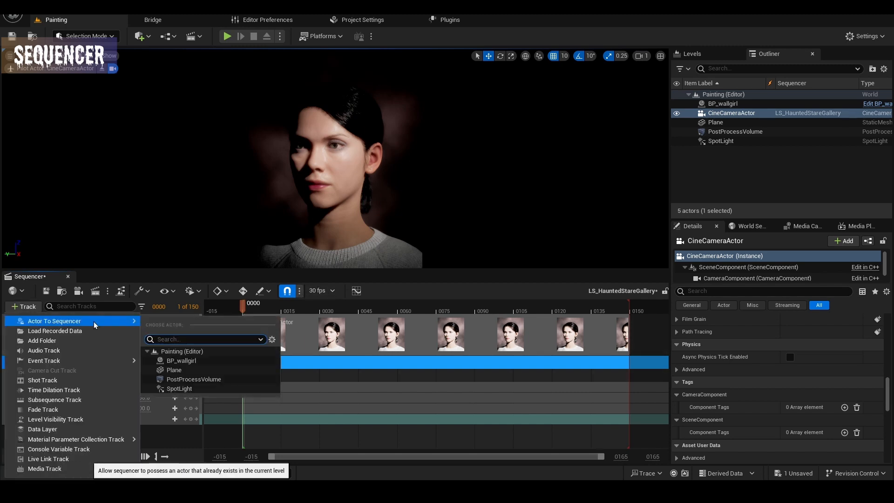
click(200, 365)
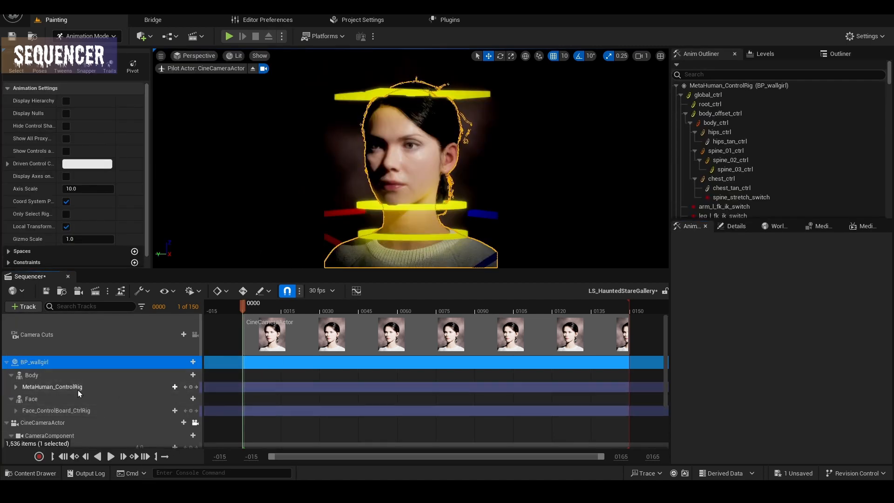
Delete the MetaHuman_ControlRig and Face_ControlBoard_CtrlRig tracks from BP_wallgirl's Body and Face
click(77, 387)
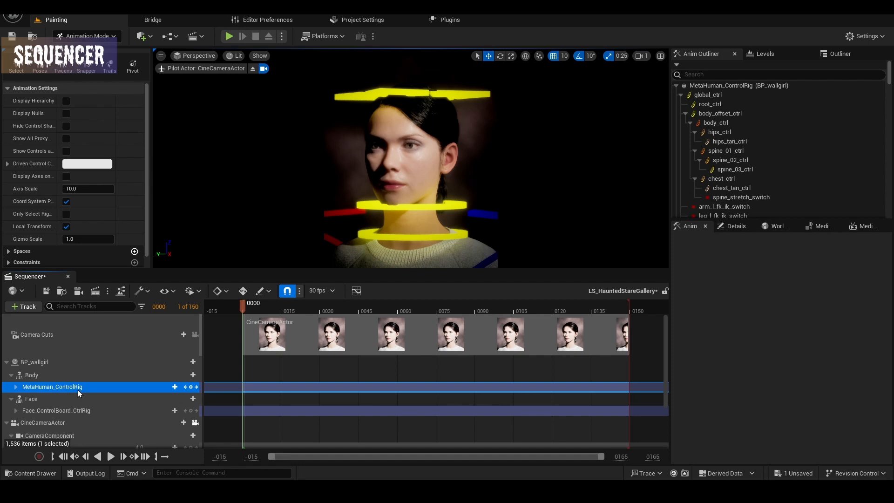
key(Delete)
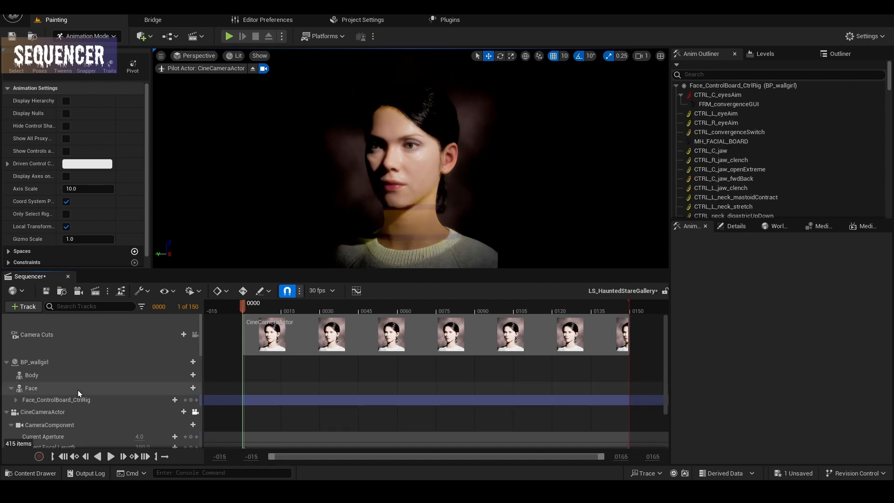
click(81, 403)
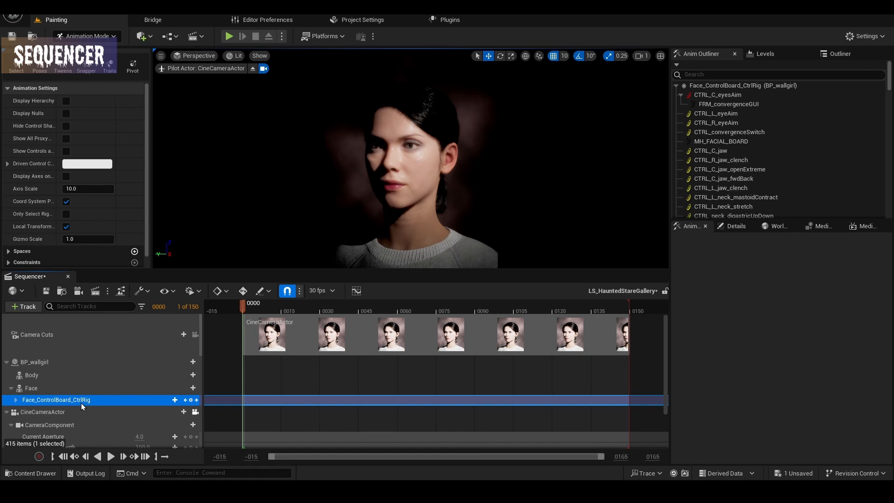
key(Delete)
Add the scary animation sequence to BP_wallgirl's Face track in LS_HauntedStareGallery
click(192, 388)
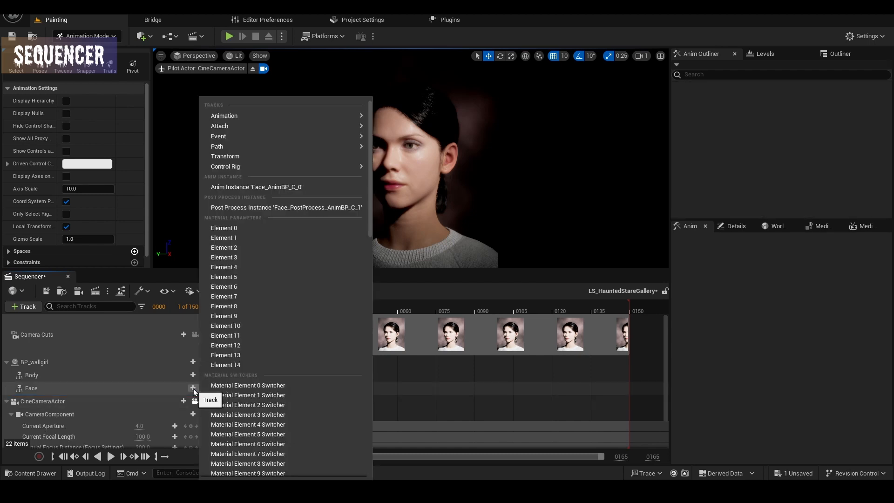
mouse_move(220, 167)
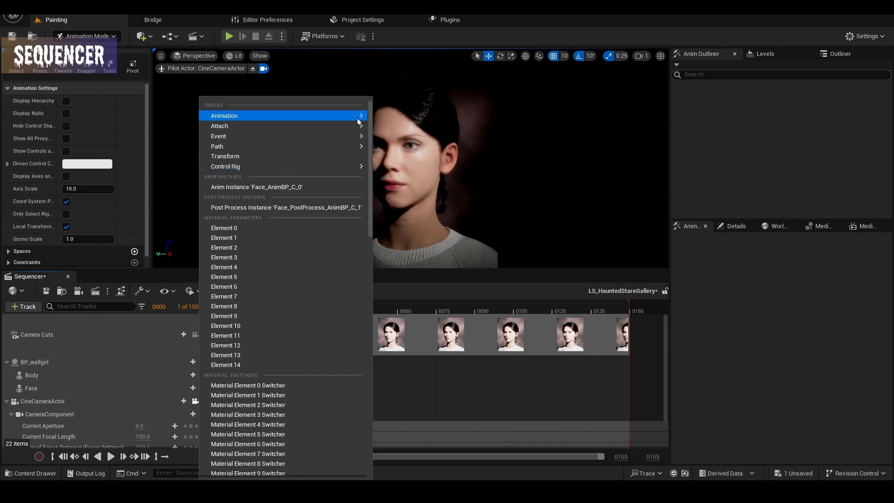
mouse_move(359, 122)
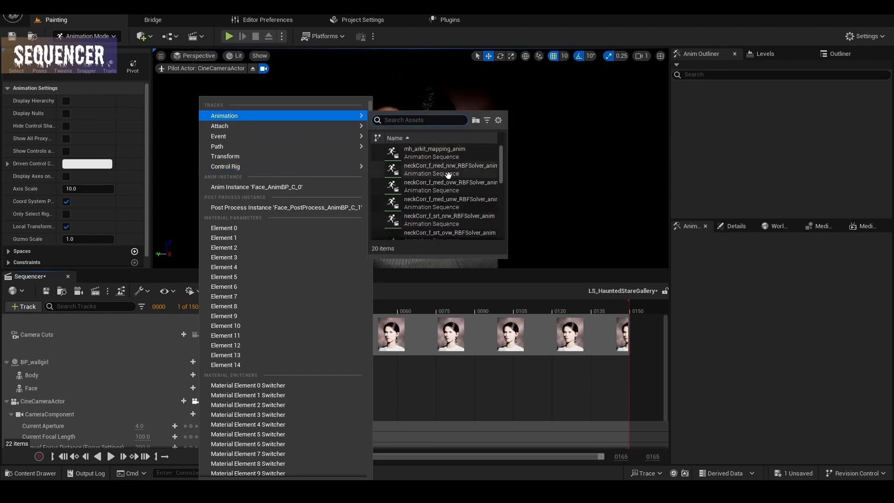
scroll(447, 182, down, 5)
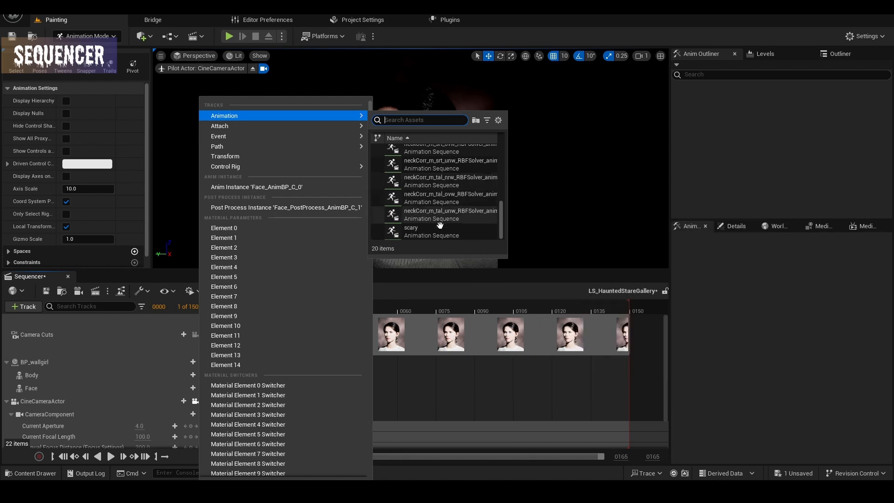
click(439, 228)
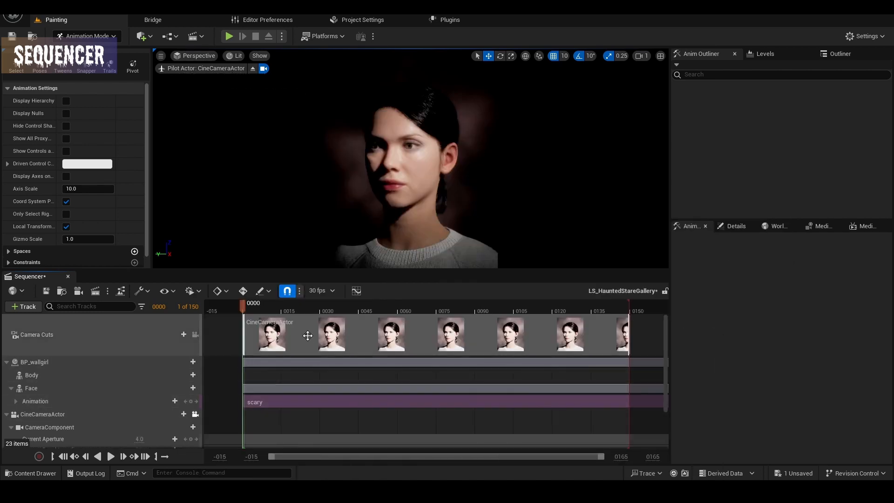
Set the timeline view range end to 500 and extend the playback end to frame 361, where the scary clip ends
drag(258, 310, 611, 308)
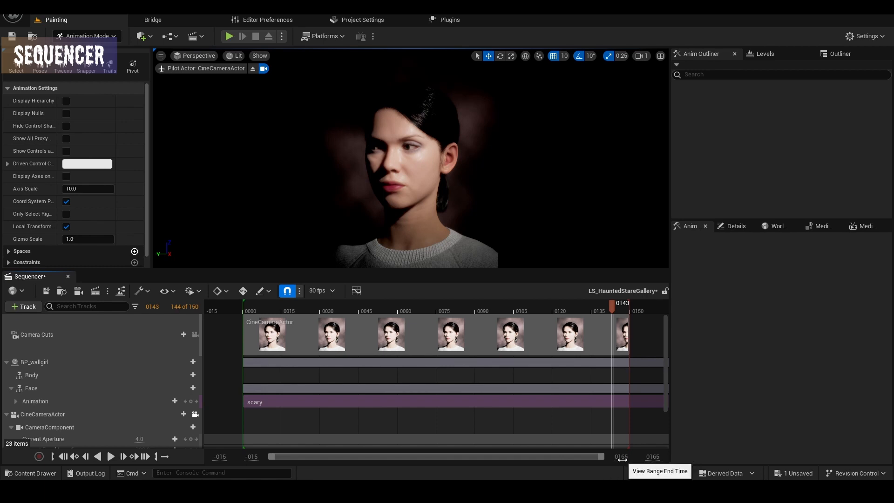
click(626, 456)
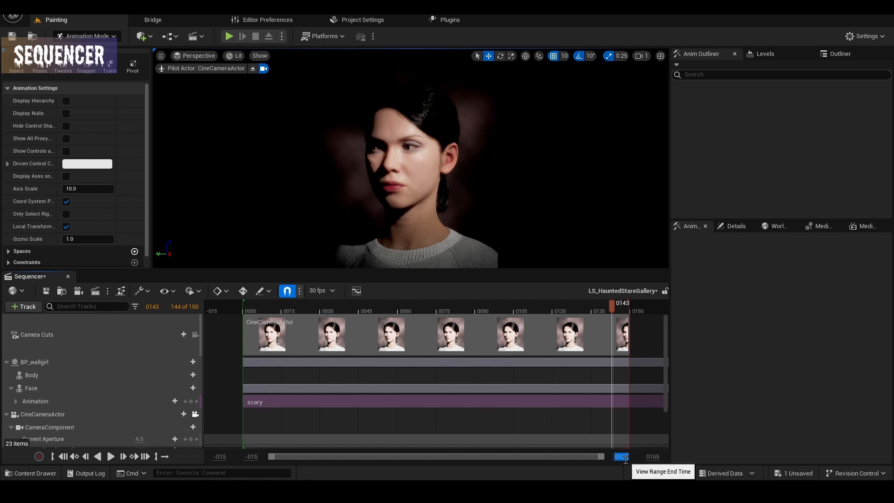
text(306)
key(BackSpace)
key(BackSpace)
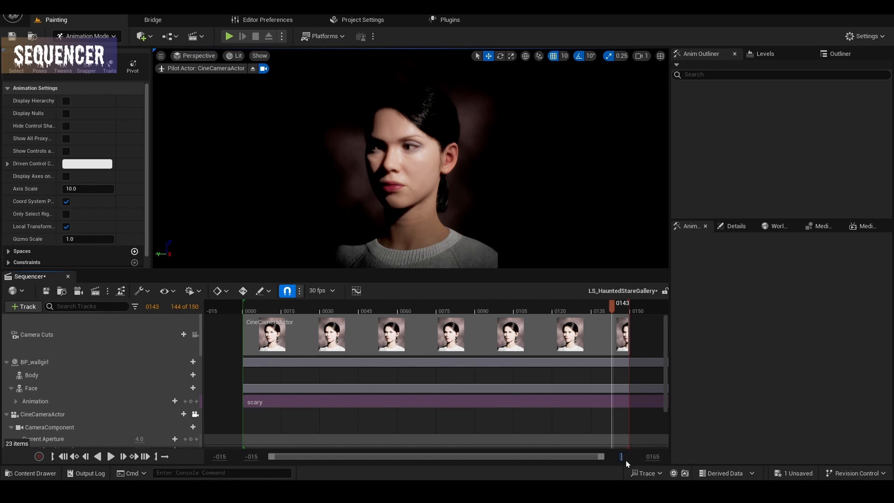
text(500)
key(Return)
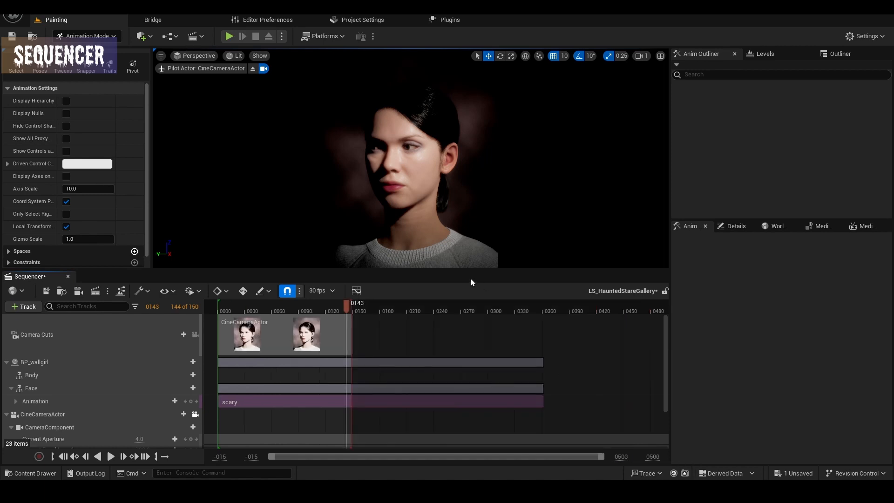
drag(350, 310, 543, 313)
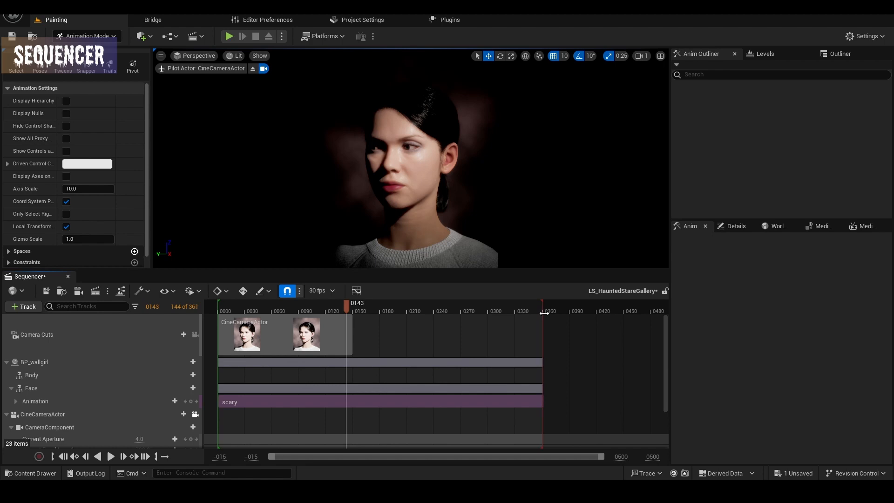
Select BP_wallgirl in the level and turn off Visible for its Body component
drag(348, 314, 465, 331)
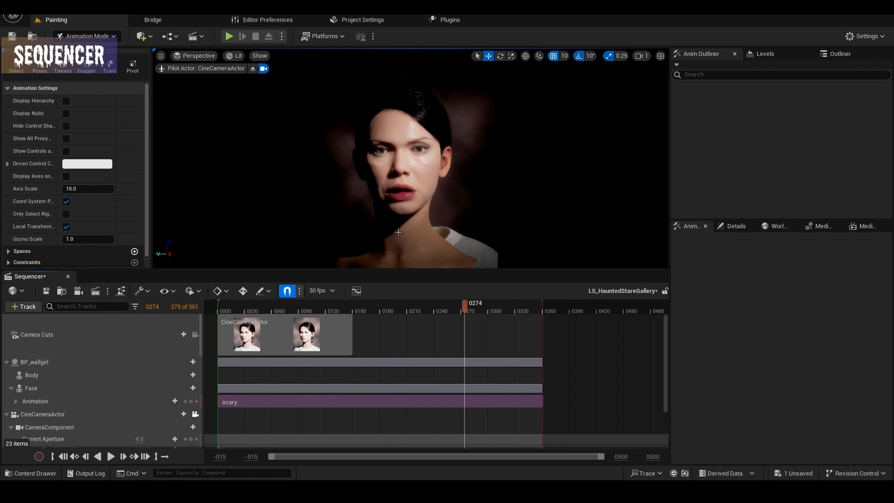
click(483, 251)
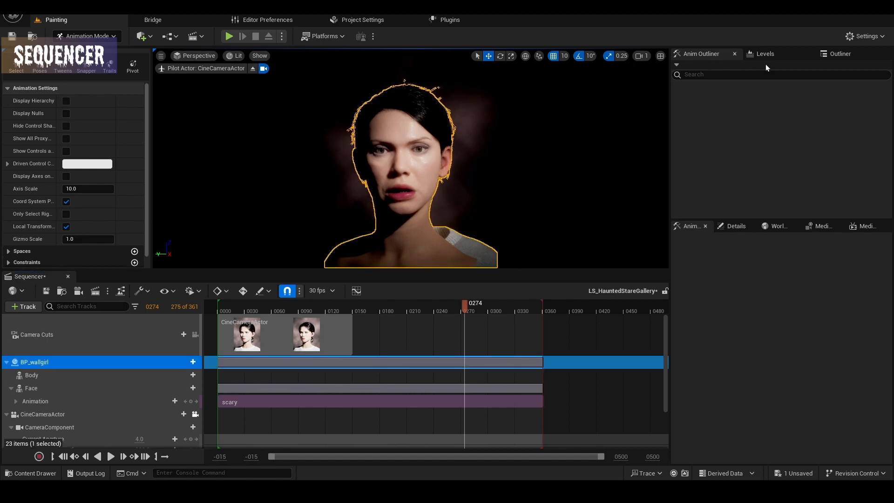
click(850, 55)
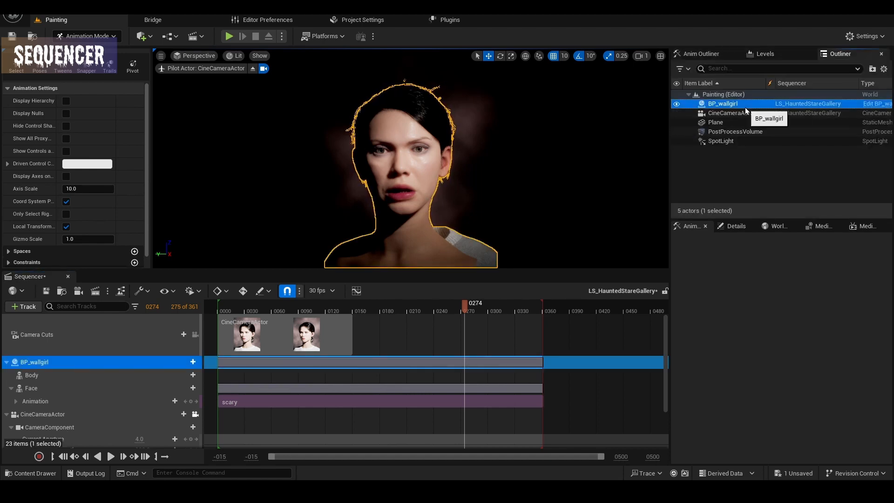
click(734, 226)
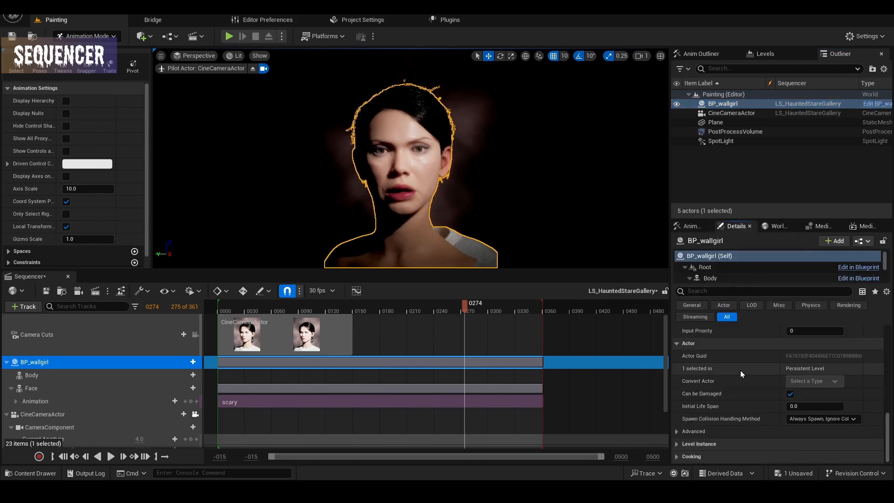
scroll(715, 270, down, 1)
click(719, 267)
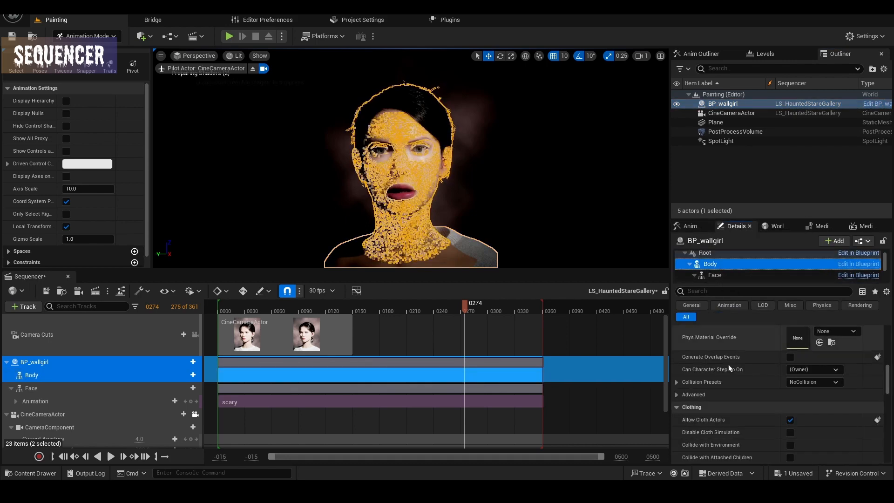
scroll(733, 378, down, 6)
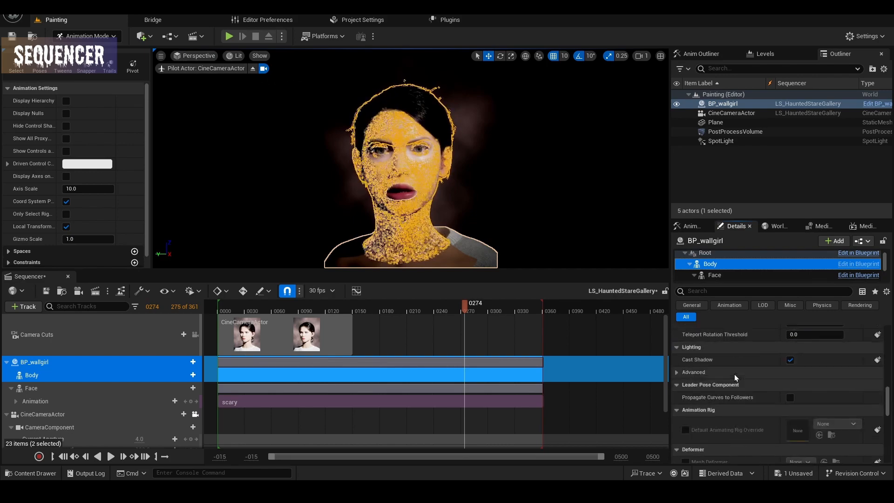
scroll(733, 374, down, 8)
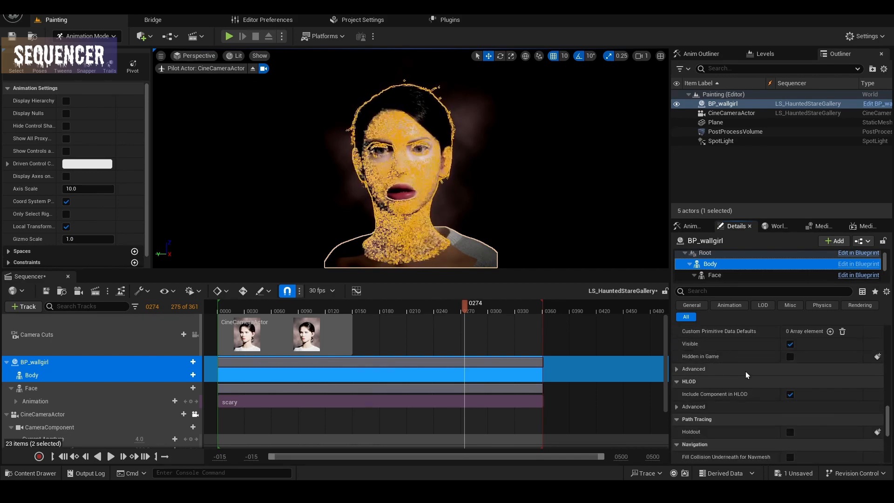
scroll(746, 375, up, 1)
click(789, 359)
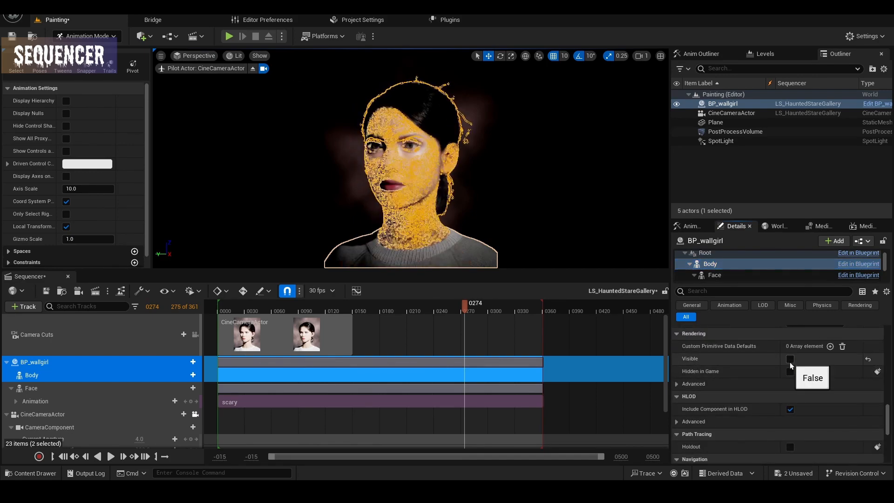
Turn off Visible for BP_wallgirl's Torso, Legs and Feet components
scroll(729, 279, down, 2)
scroll(730, 279, down, 3)
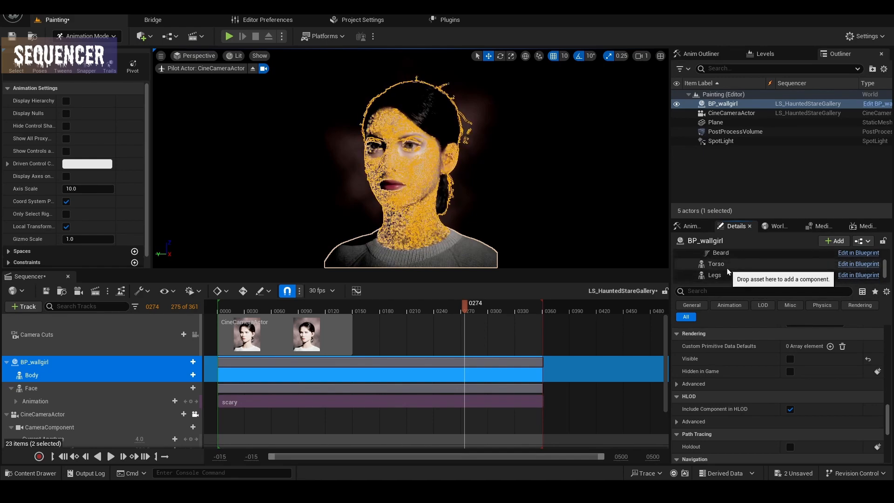
click(716, 264)
click(790, 384)
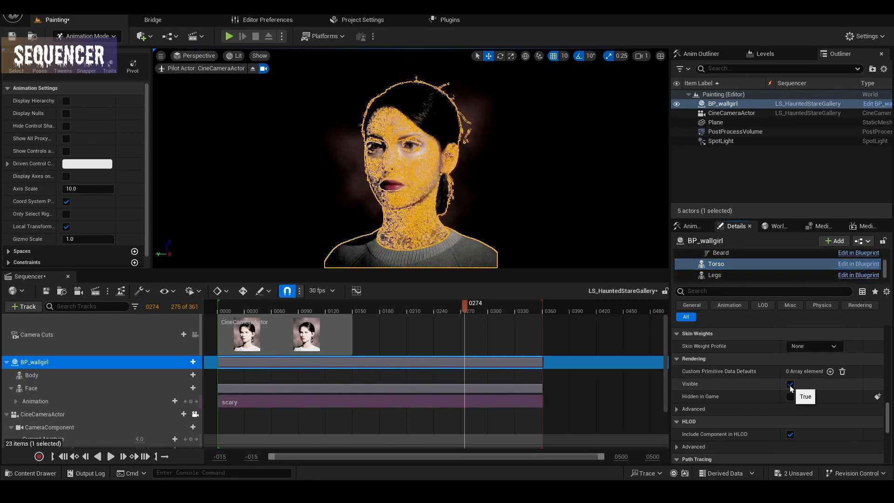
click(728, 276)
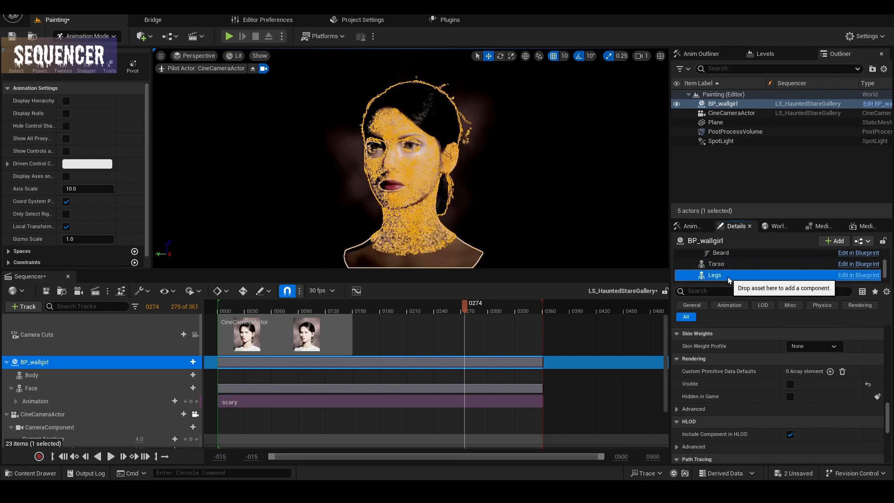
click(790, 371)
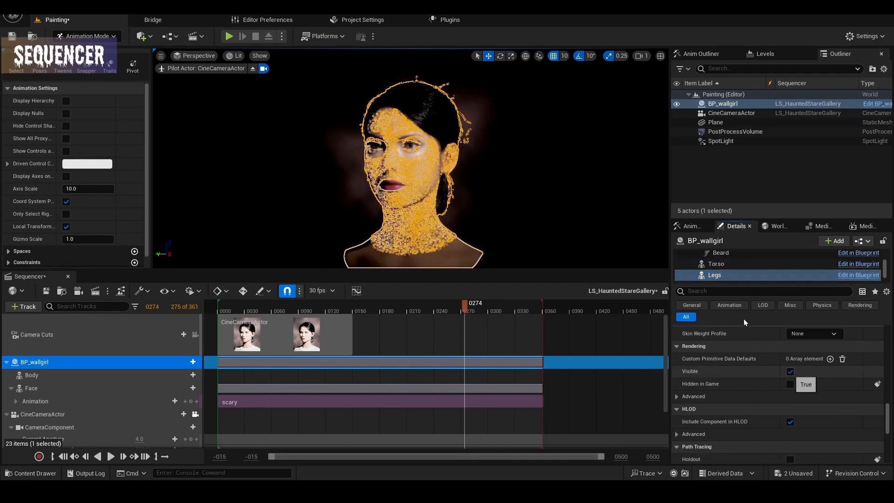
scroll(729, 278, down, 1)
click(726, 264)
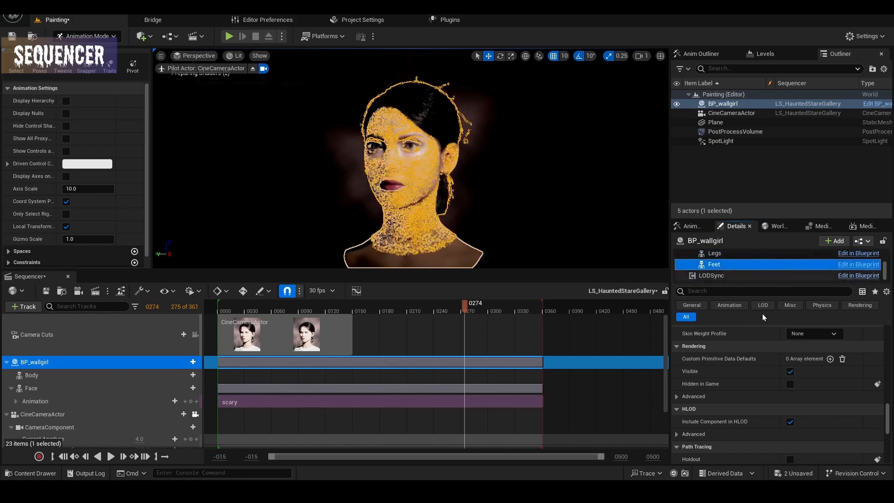
click(792, 375)
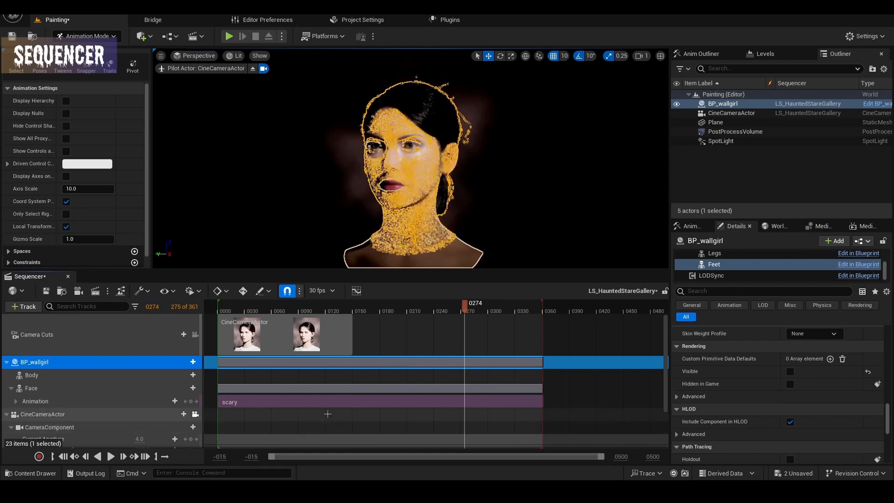
click(317, 401)
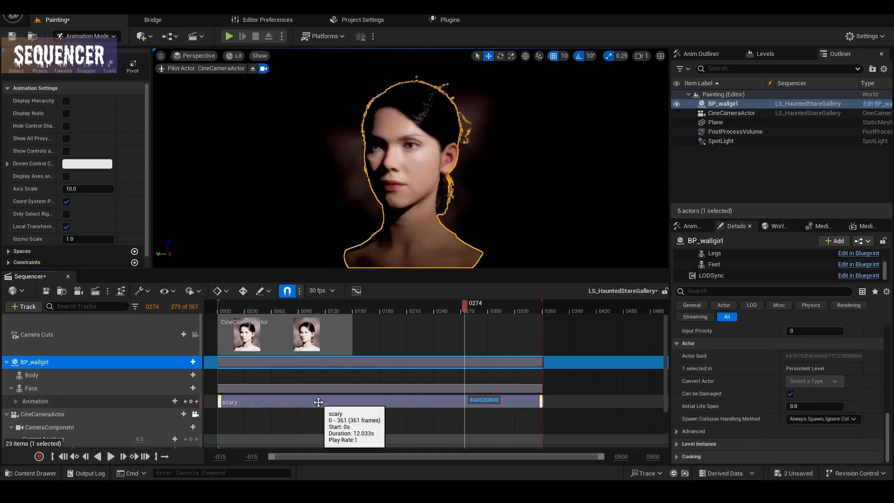
click(188, 390)
click(100, 404)
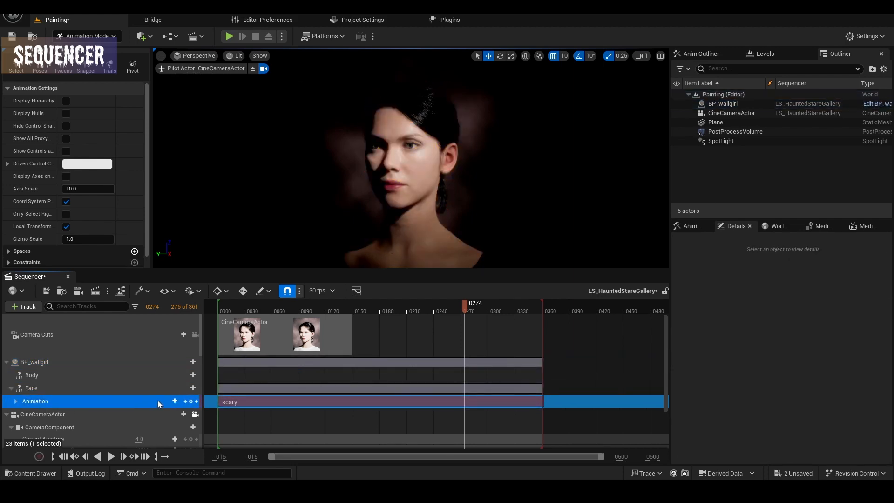
right_click(113, 403)
click(156, 365)
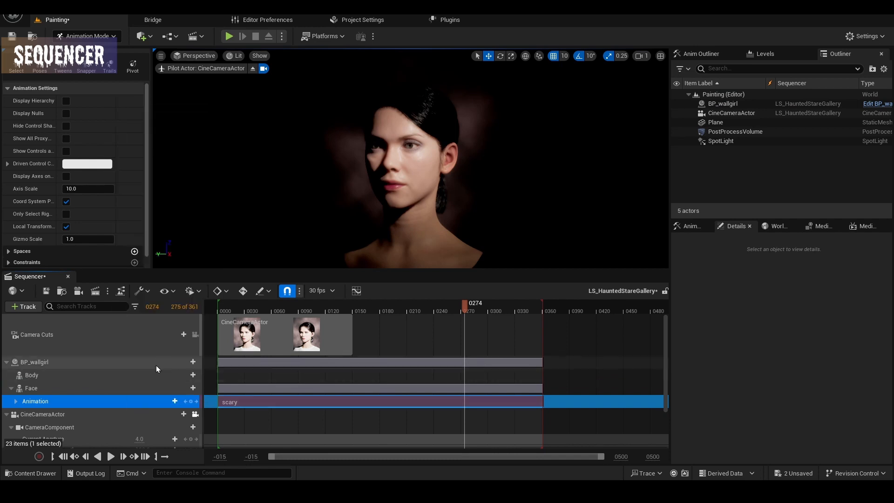
Add a second scary animation to BP_wallgirl's Face and place it at about frame 328, overlapping the end of the first clip
click(191, 391)
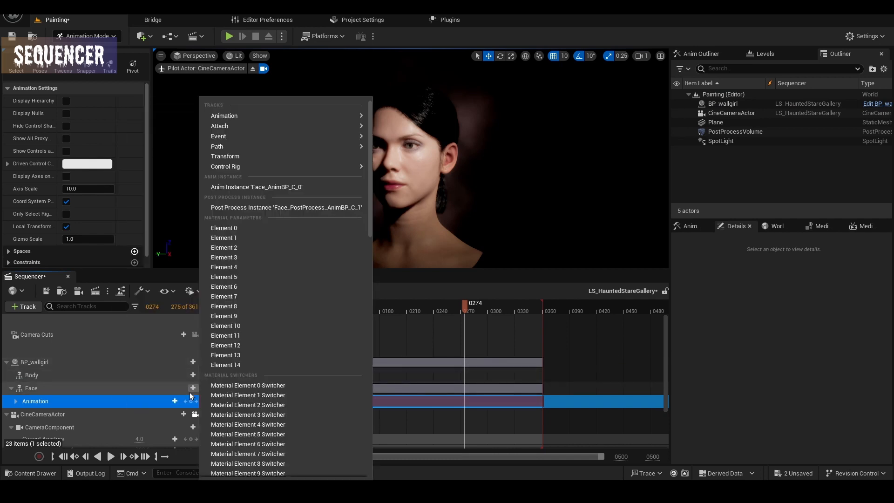
mouse_move(245, 119)
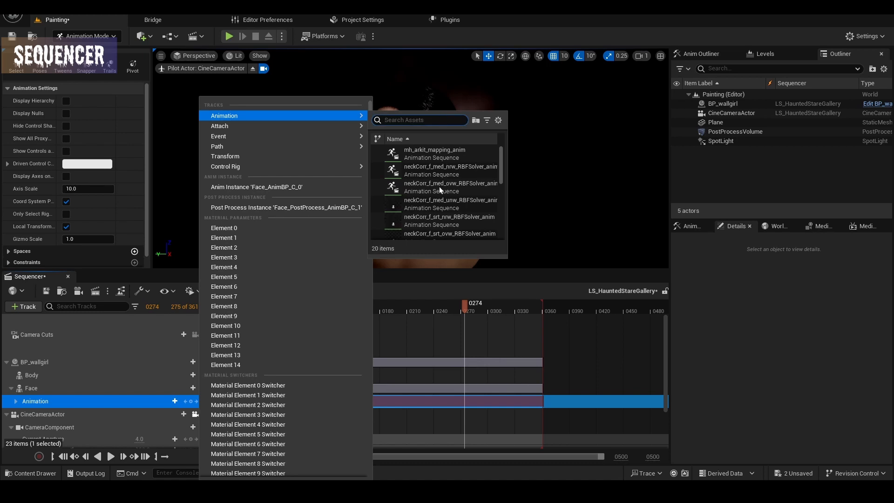
scroll(440, 186, down, 6)
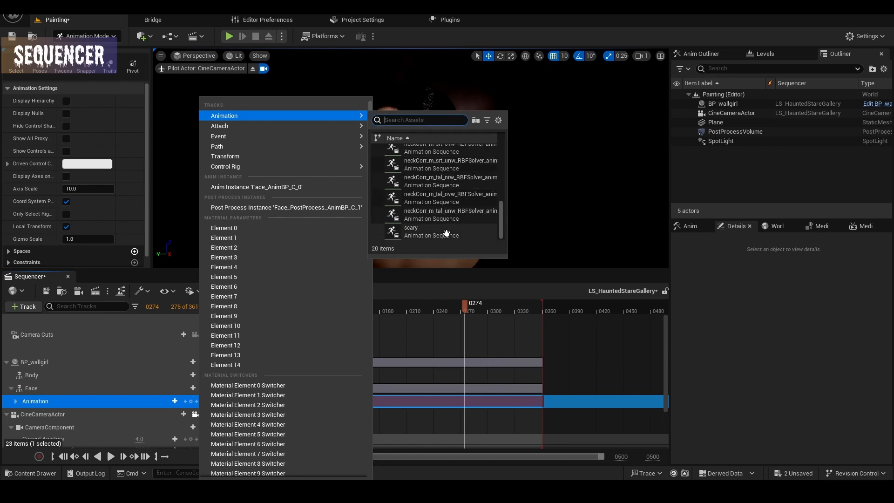
click(460, 228)
scroll(449, 335, down, 1)
drag(492, 386, 541, 388)
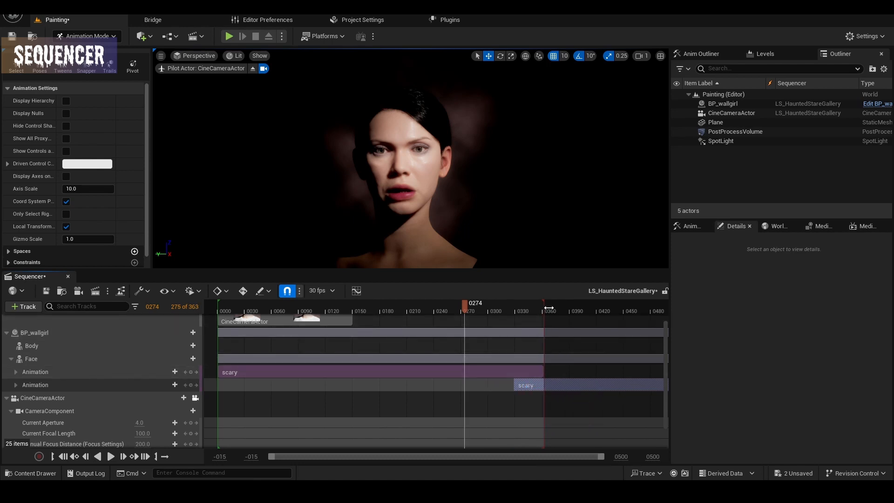
Extend the playback end to frame 384 and shift the second scary clip to start at about frame 342
drag(549, 308, 568, 309)
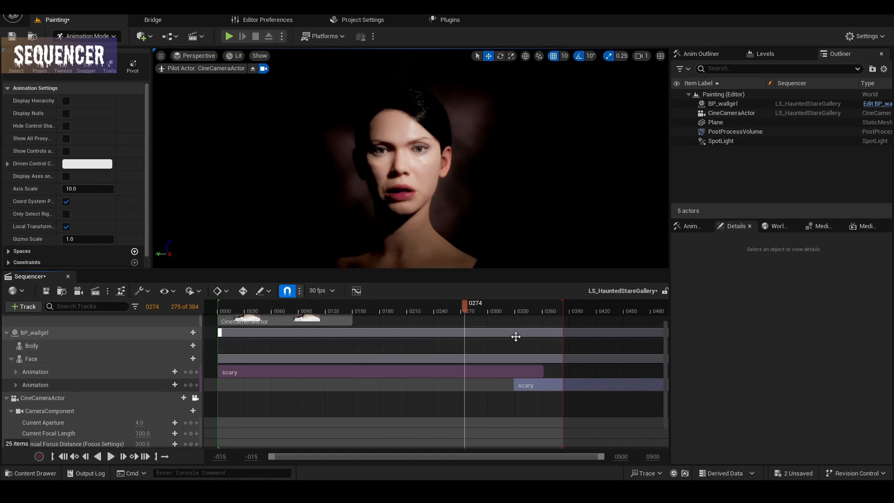
drag(465, 308, 539, 332)
drag(532, 383, 543, 382)
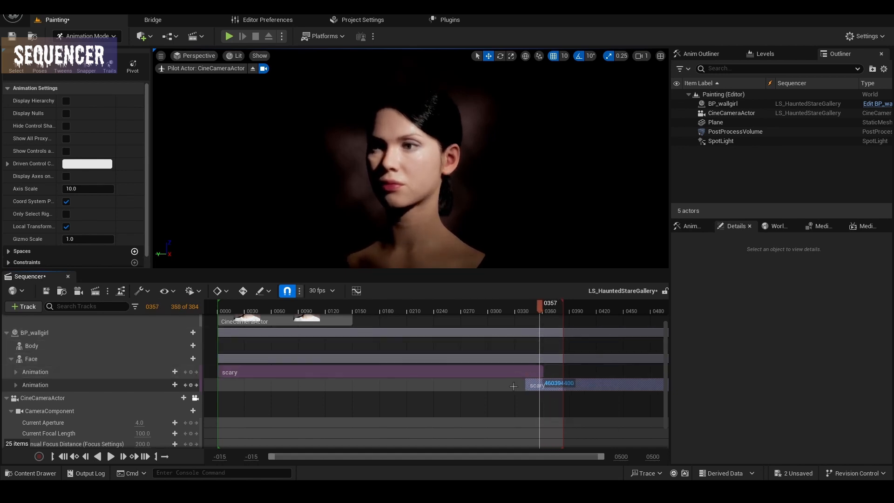
Key the Weight of the first scary clip on BP_wallgirl's Face at 1.0 on frame 345
click(531, 311)
click(530, 309)
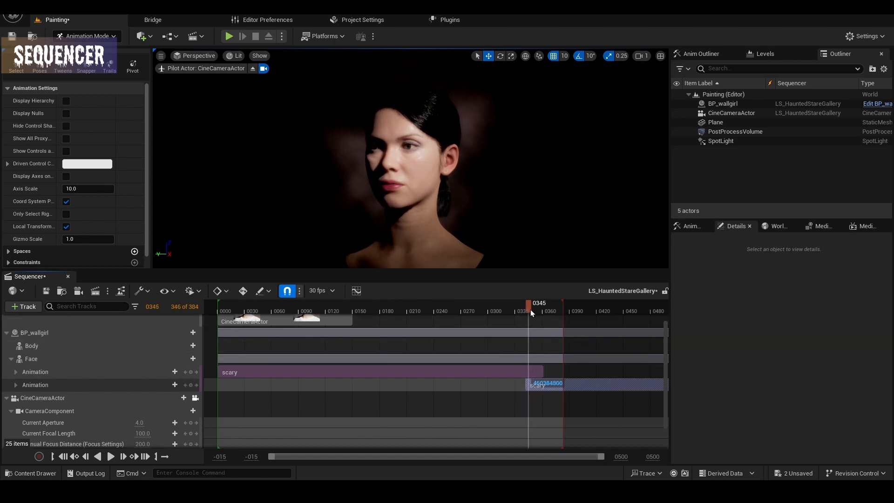
click(535, 371)
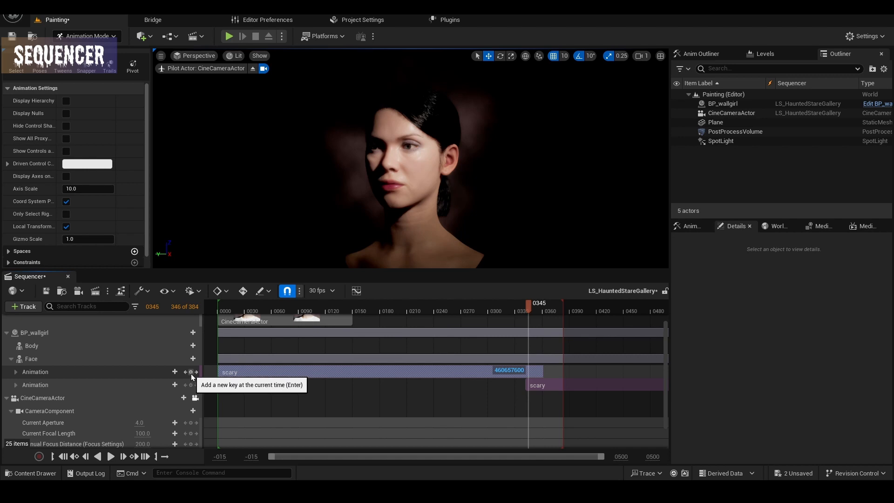
click(16, 372)
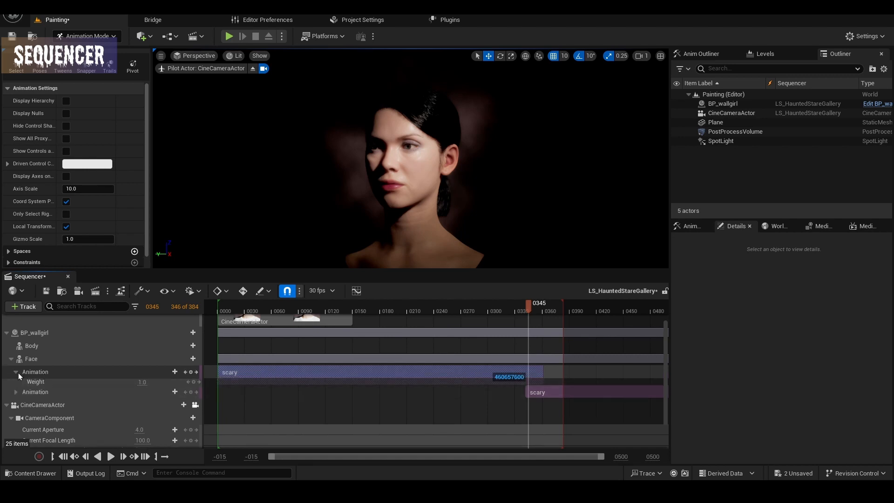
click(194, 383)
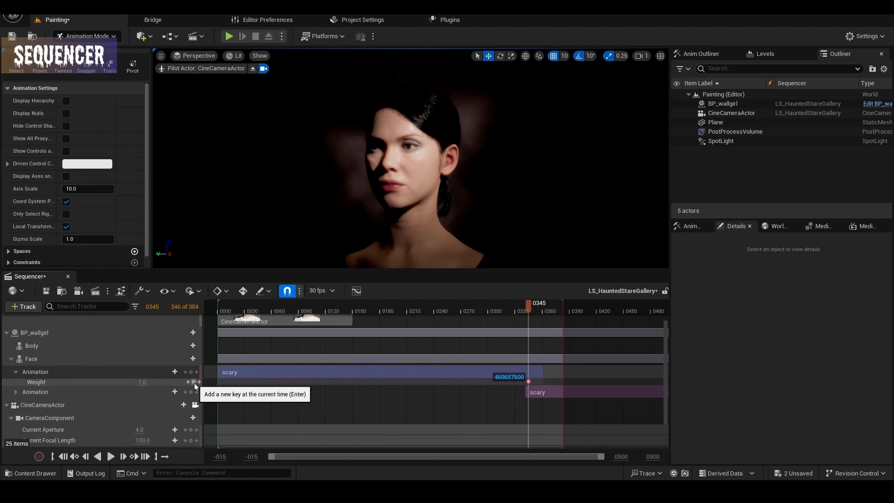
Key the first scary clip's Weight at 0 on frame 361, where the clip ends
drag(529, 308, 544, 308)
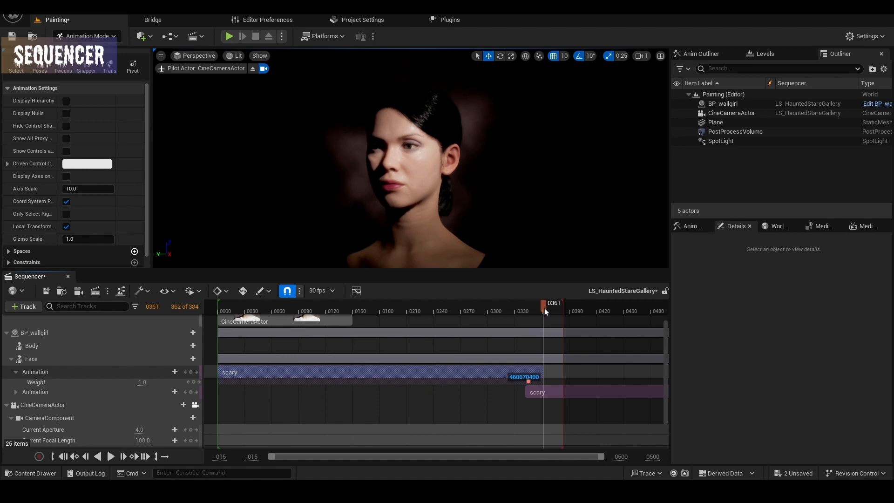
click(195, 382)
click(143, 381)
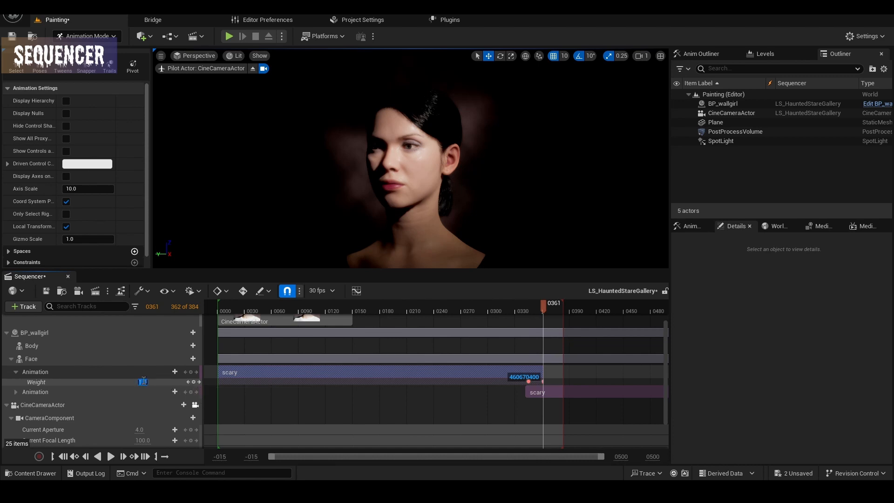
text(0)
key(Return)
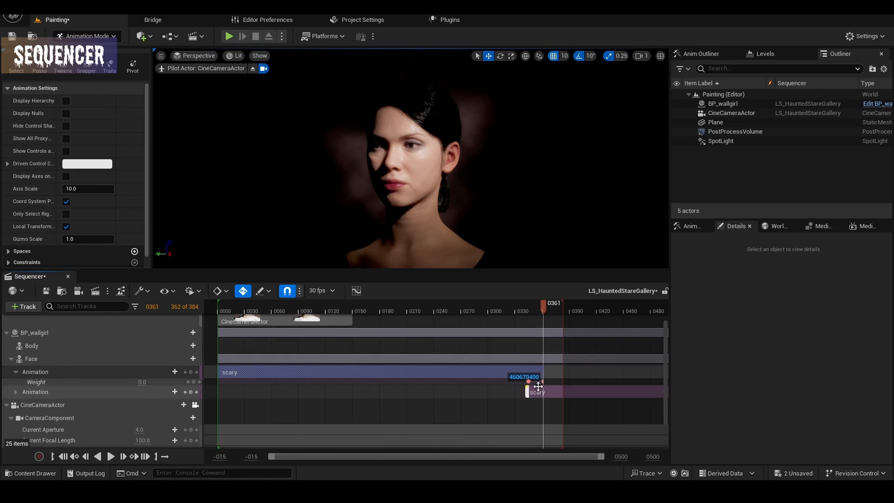
Key the second scary clip's Weight at 0 on frame 345
click(530, 309)
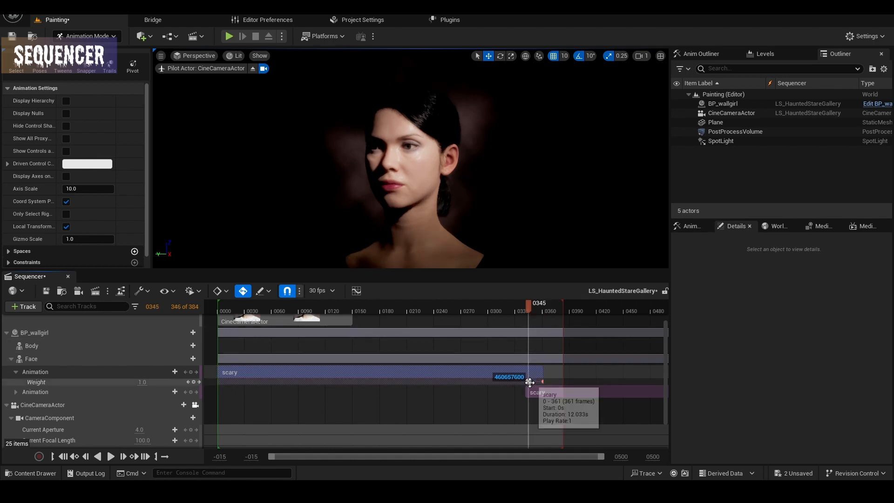
click(17, 392)
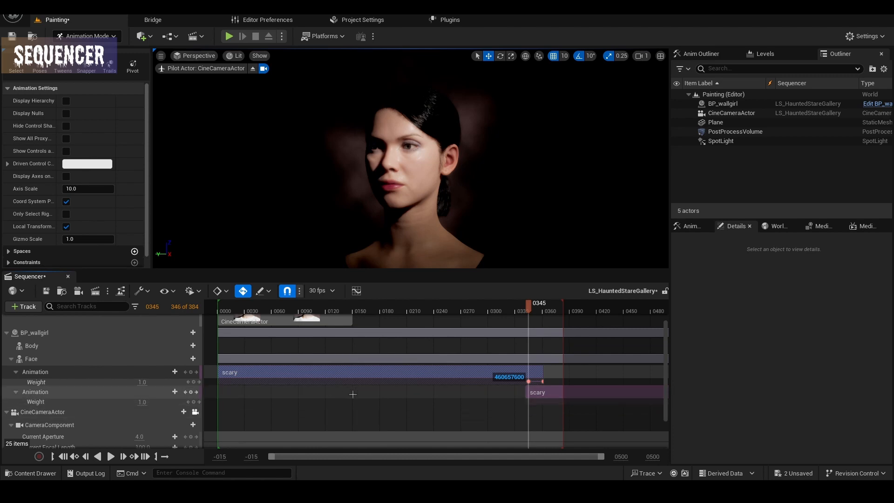
click(82, 395)
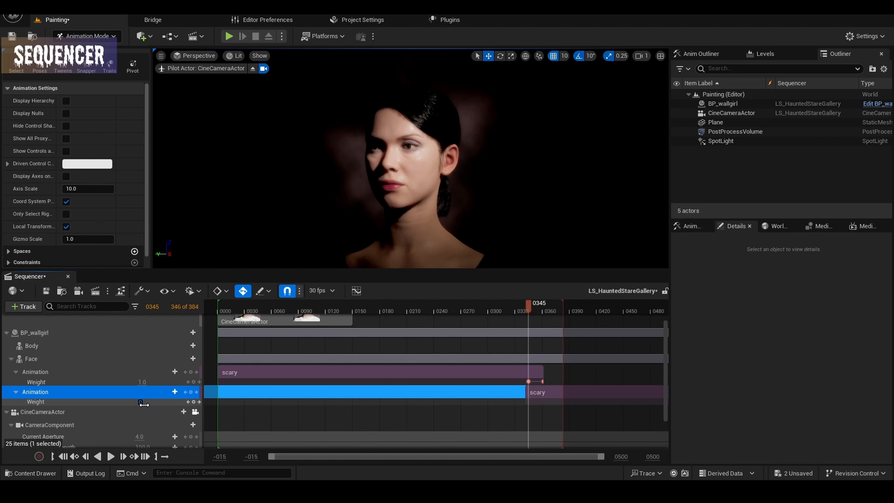
key(Return)
click(193, 401)
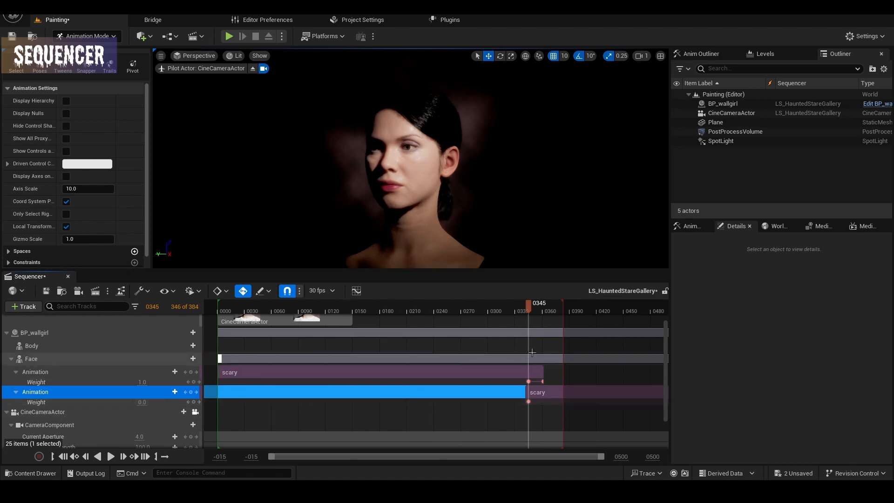
Key the second scary clip's Weight at 1 on frame 361 and check the blend up to frame 371
click(543, 381)
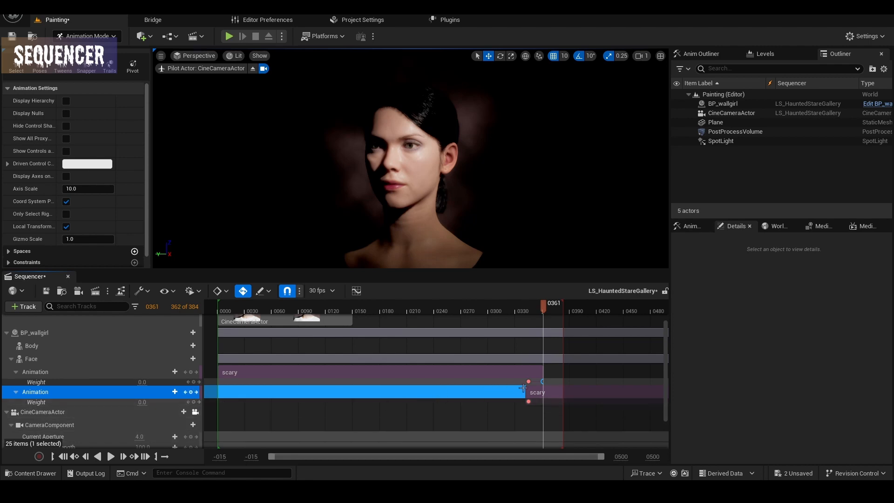
click(536, 395)
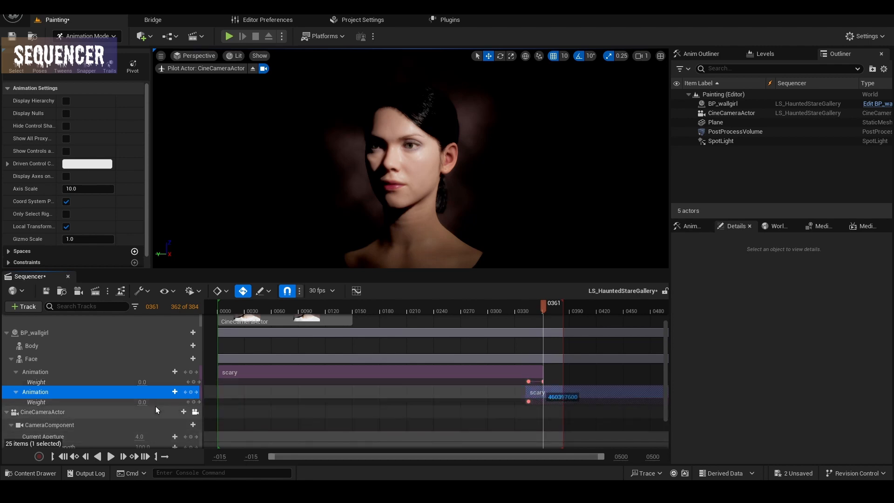
click(127, 401)
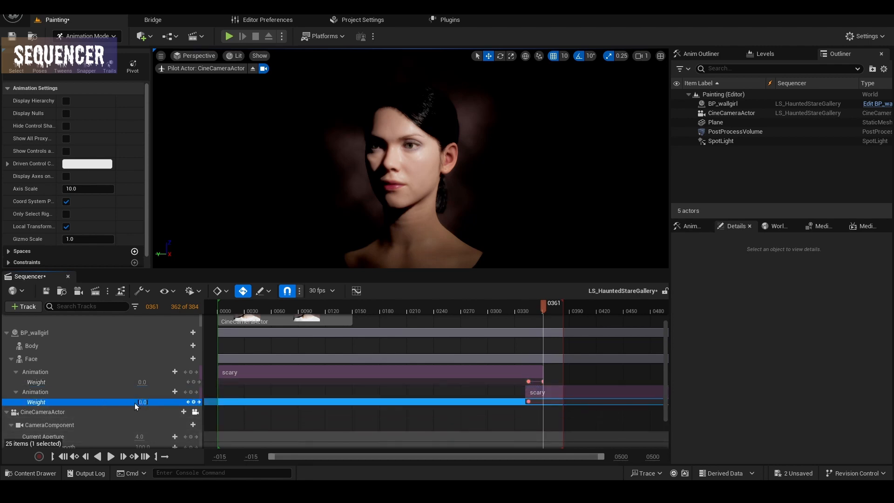
text(1)
key(Return)
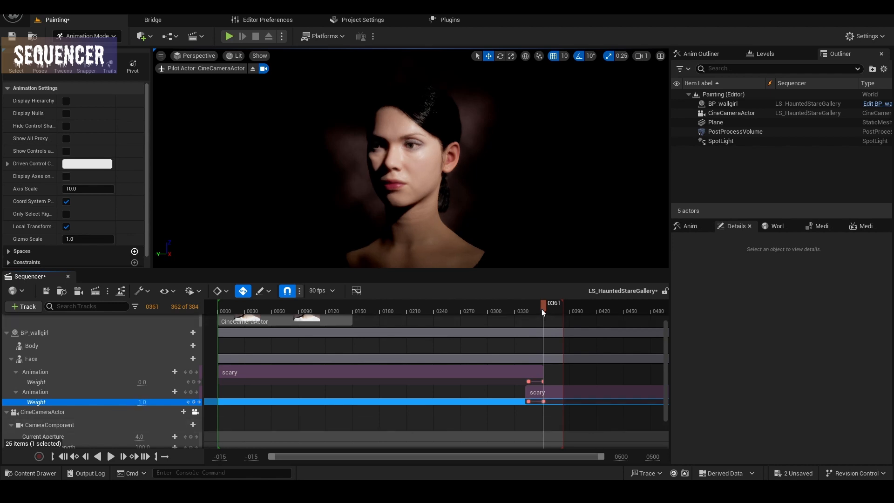
mouse_move(542, 309)
mouse_down()
mouse_move(225, 309)
mouse_move(553, 315)
mouse_up()
key(space)
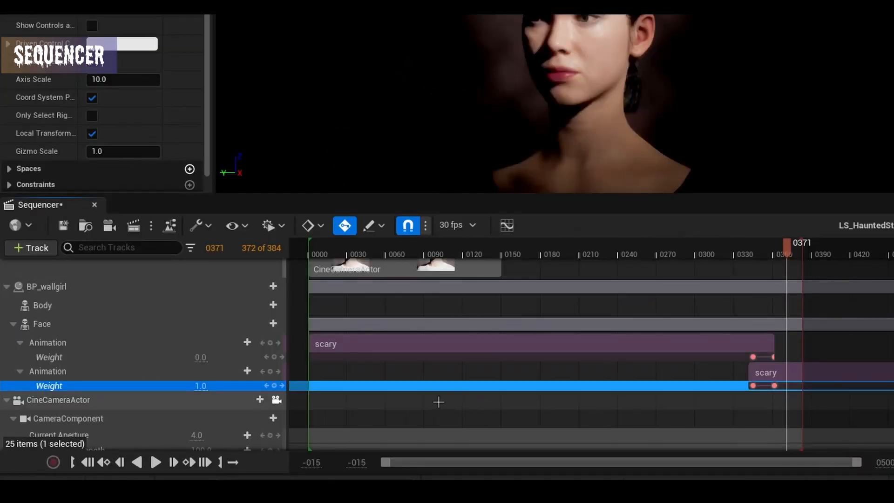
Add a material parameter track for Element 0 to BP_wallgirl's Face component
click(18, 326)
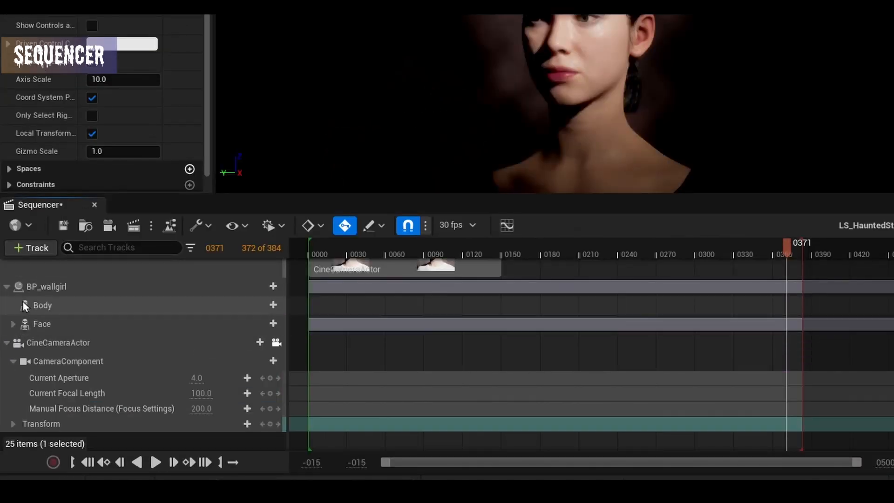
click(255, 282)
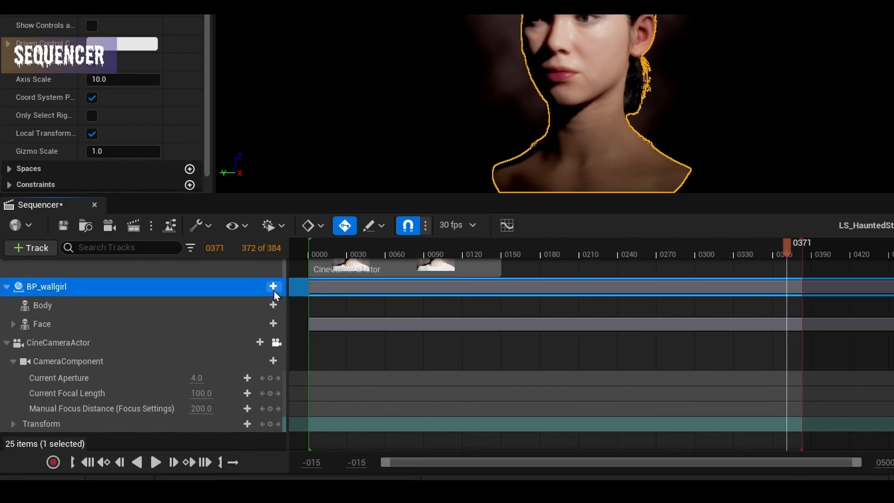
click(273, 288)
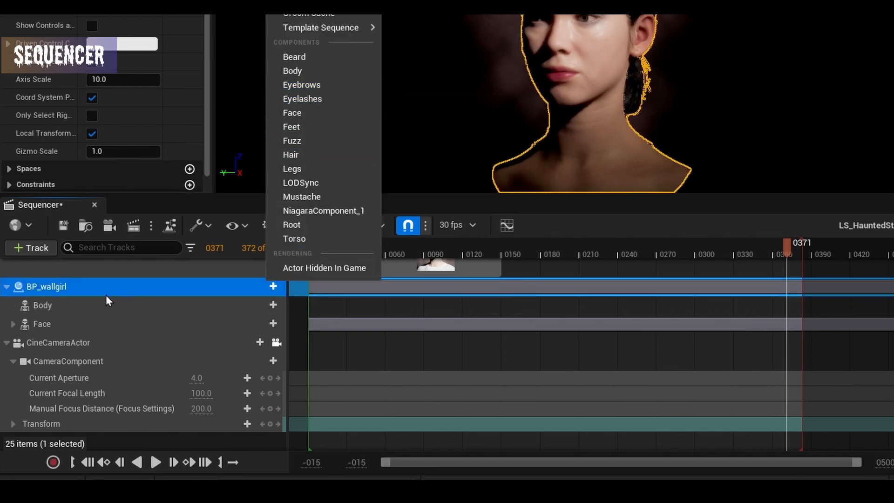
click(103, 326)
click(272, 323)
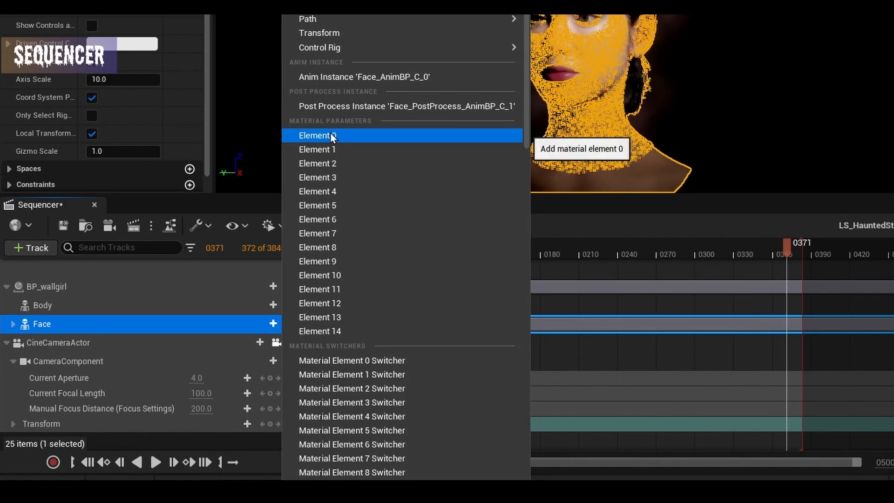
click(330, 135)
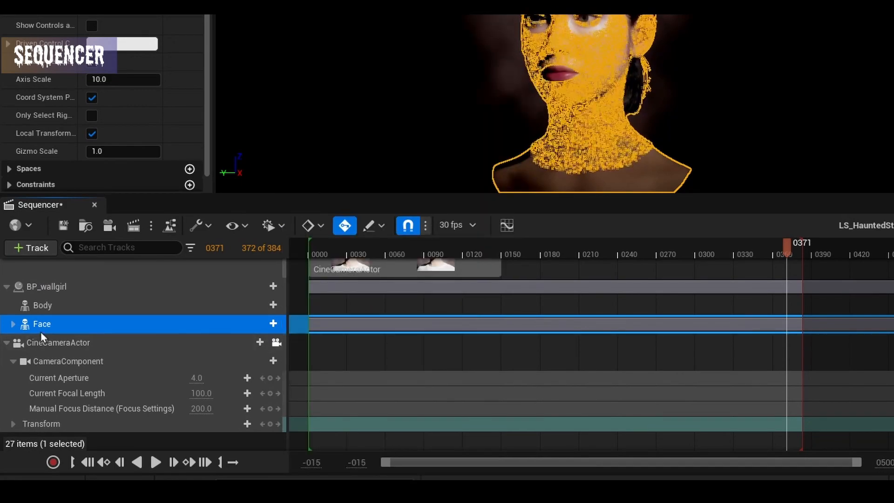
Add the ConcealerMakeupColor parameter to the Face's Material Element 0 track
click(13, 324)
scroll(95, 323, down, 3)
click(90, 328)
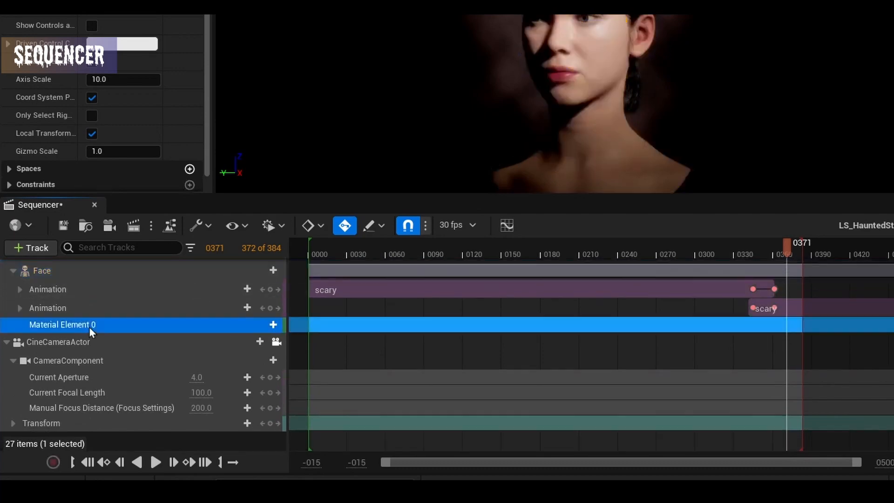
click(273, 324)
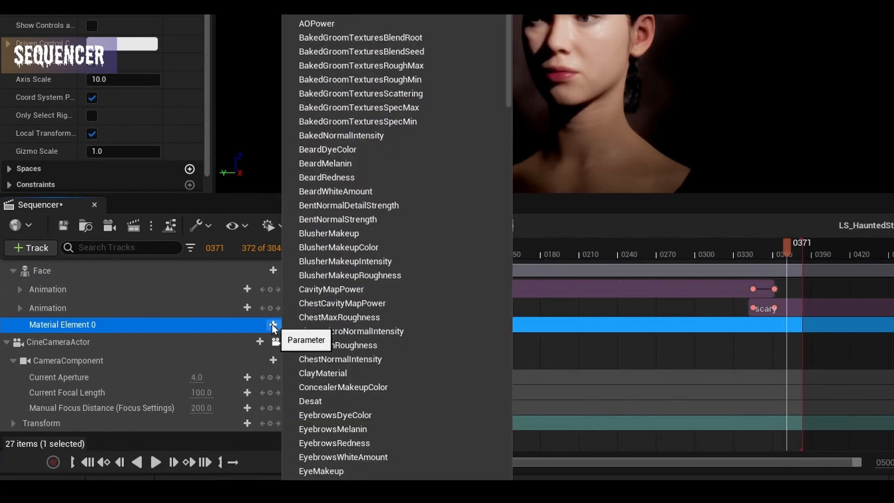
scroll(381, 252, down, 1)
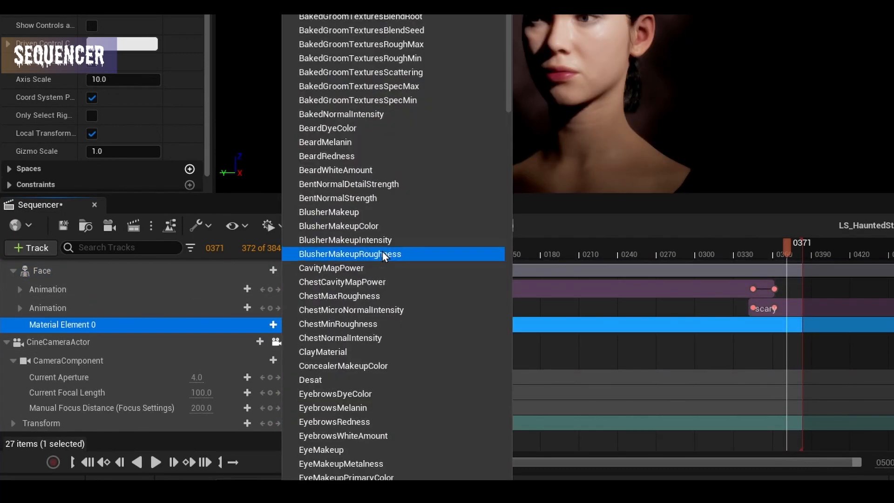
click(364, 364)
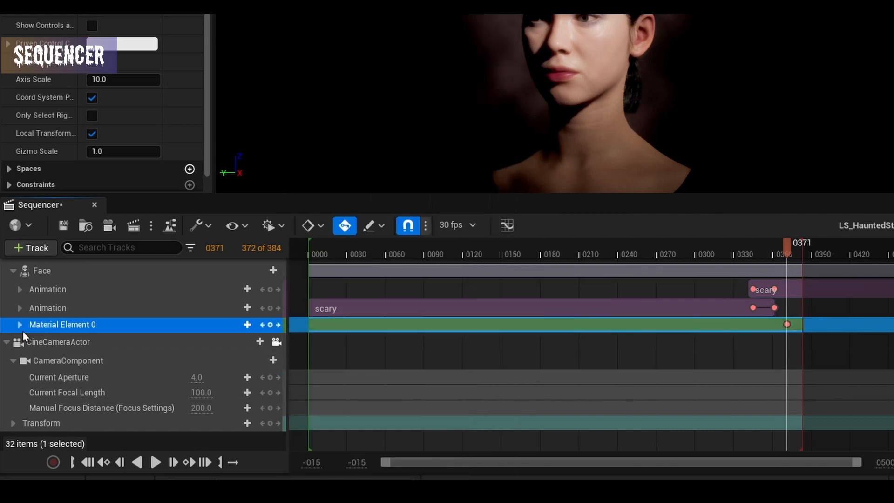
Move the ConcealerMakeupColor key back to about frame 156, saving the sequence along the way
click(21, 326)
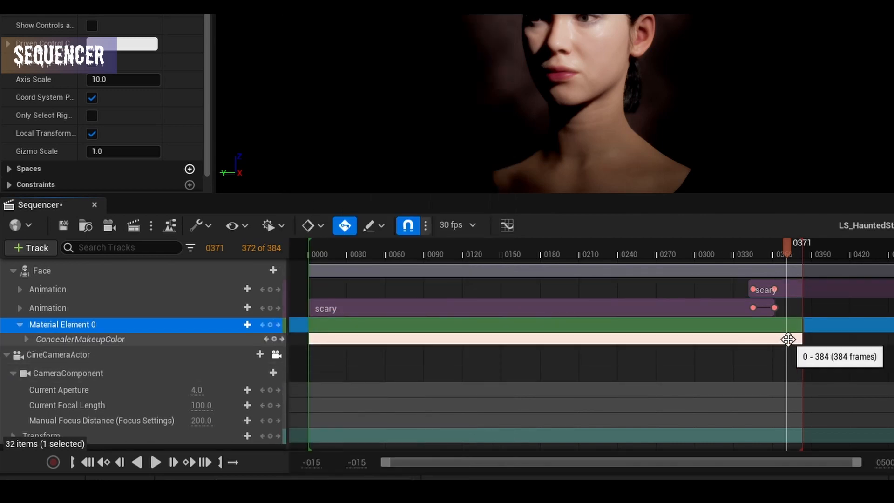
drag(788, 339, 642, 339)
key(ctrl+s)
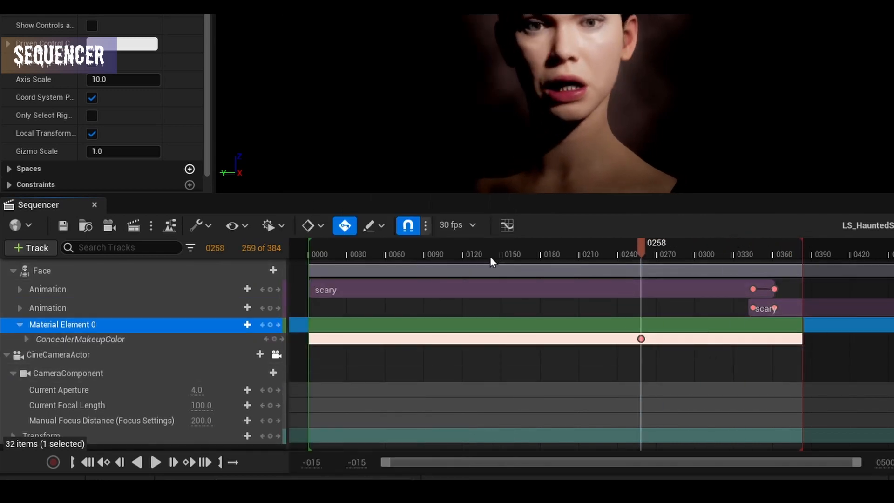
drag(490, 258, 511, 257)
drag(641, 338, 509, 339)
click(514, 247)
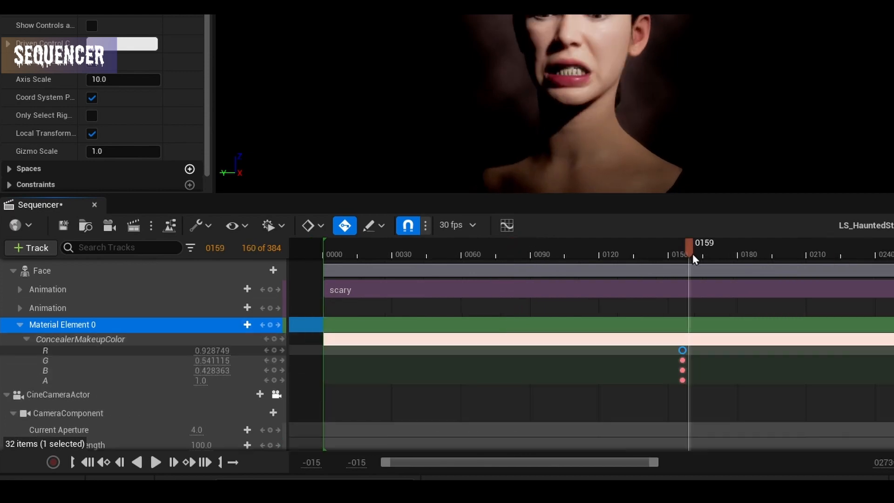
Key ConcealerMakeupColor as dark red on frame 160 with R 0.1, G 0 and B 0
click(691, 253)
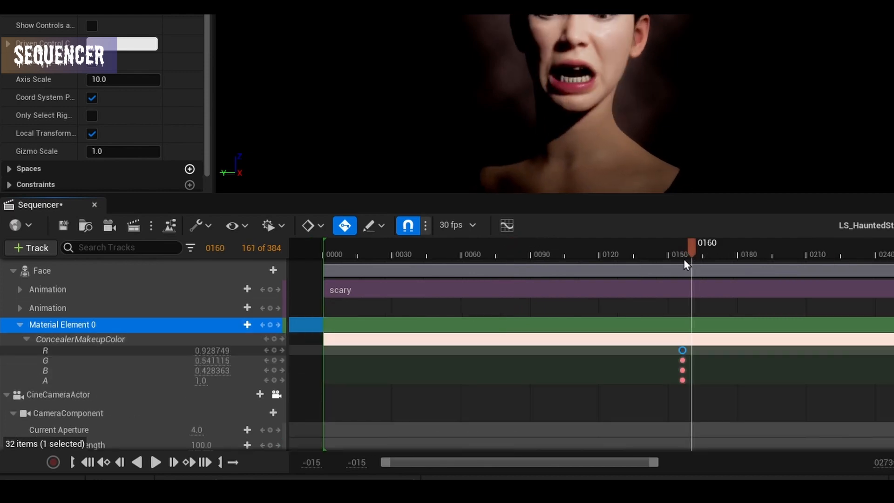
click(274, 350)
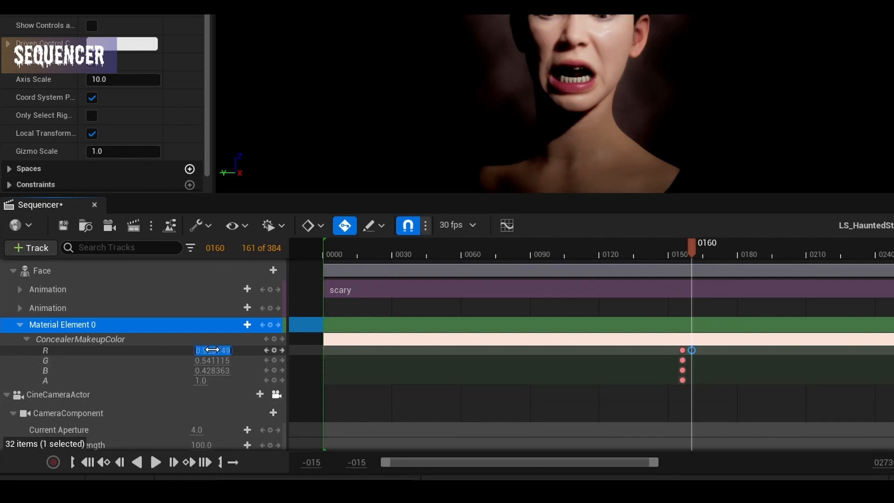
key(Return)
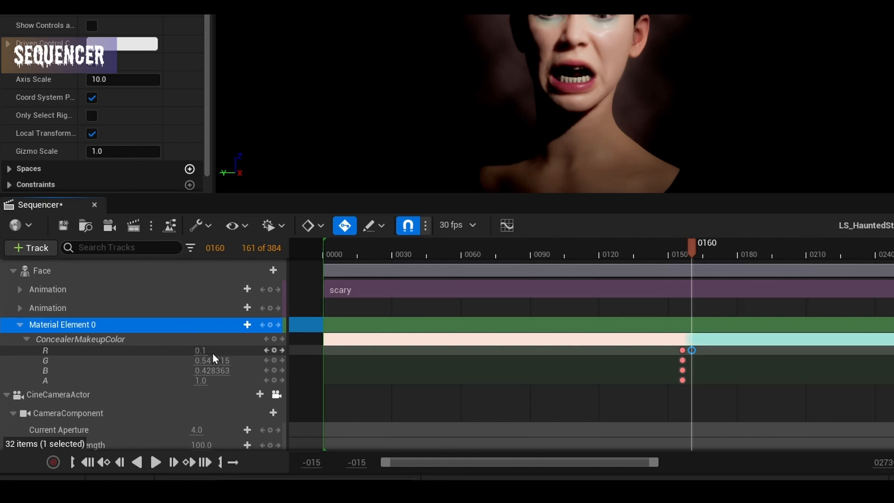
click(214, 368)
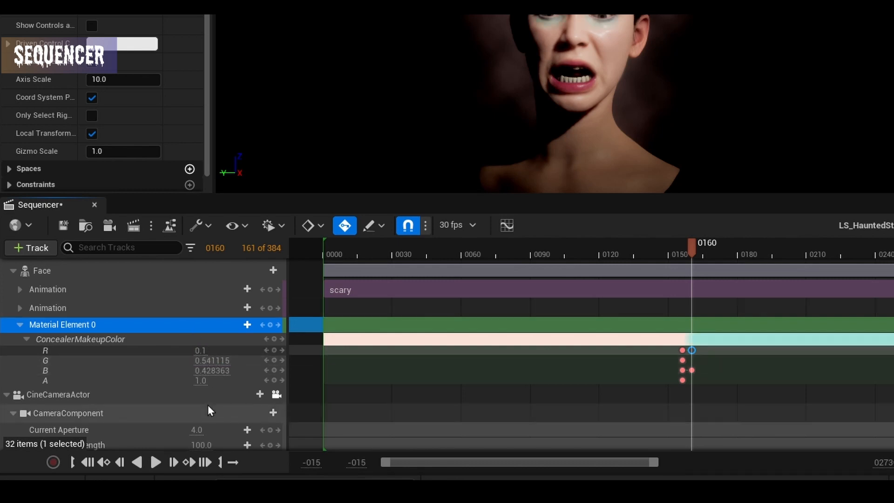
click(212, 361)
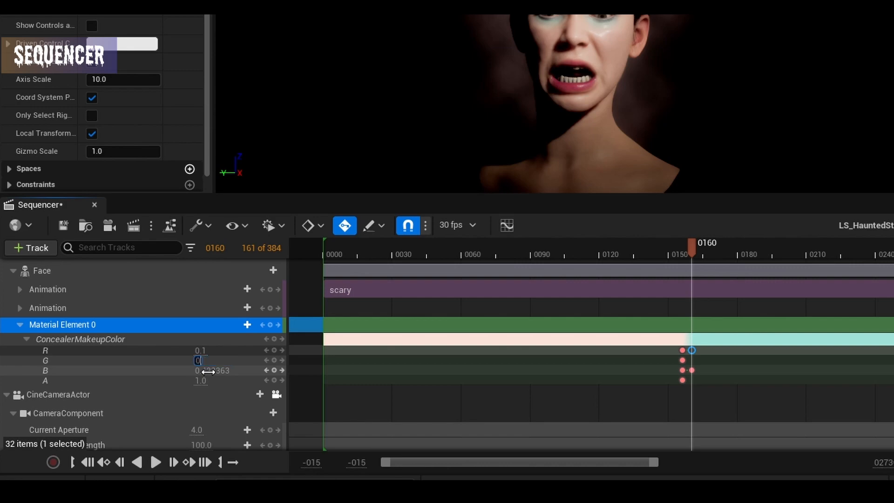
click(208, 371)
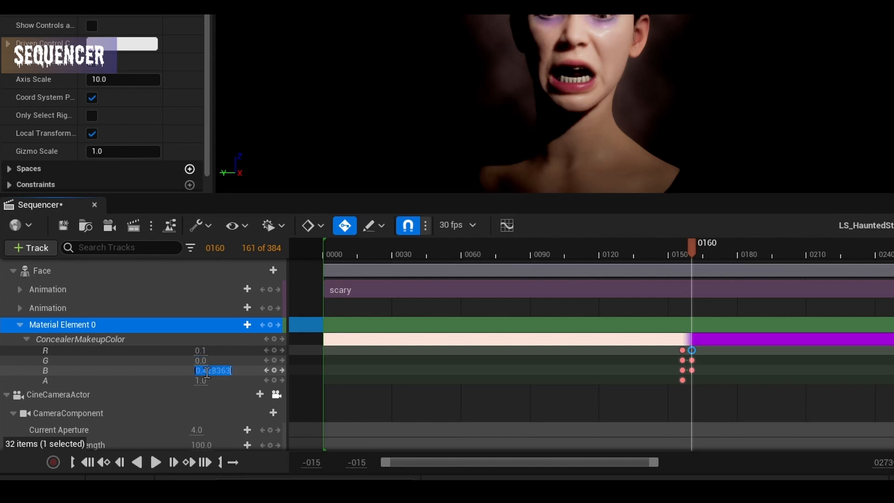
key(Return)
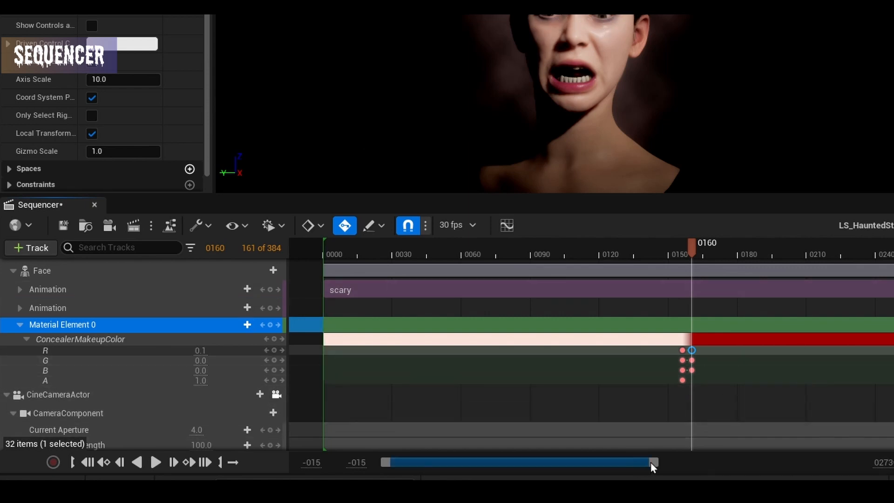
Copy the dark red ConcealerMakeupColor R, G and B keys from frame 160 to frame 303
key(comma)
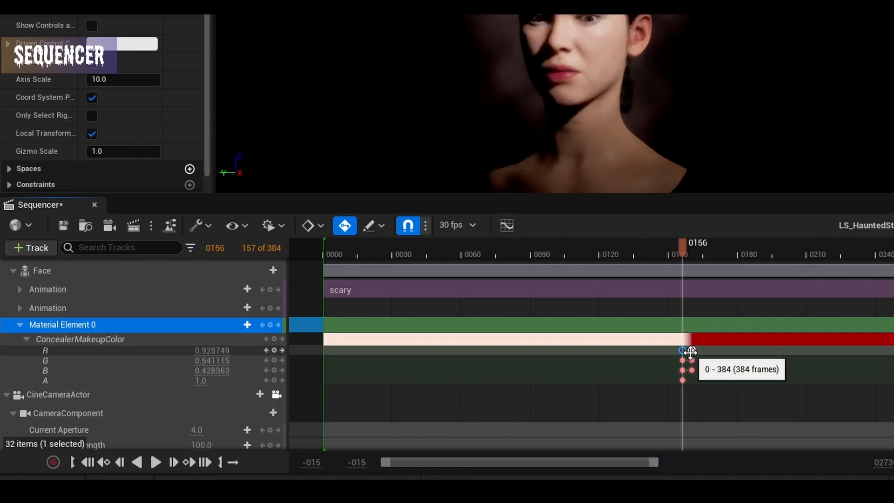
click(691, 351)
shift+click(692, 370)
shift+click(691, 361)
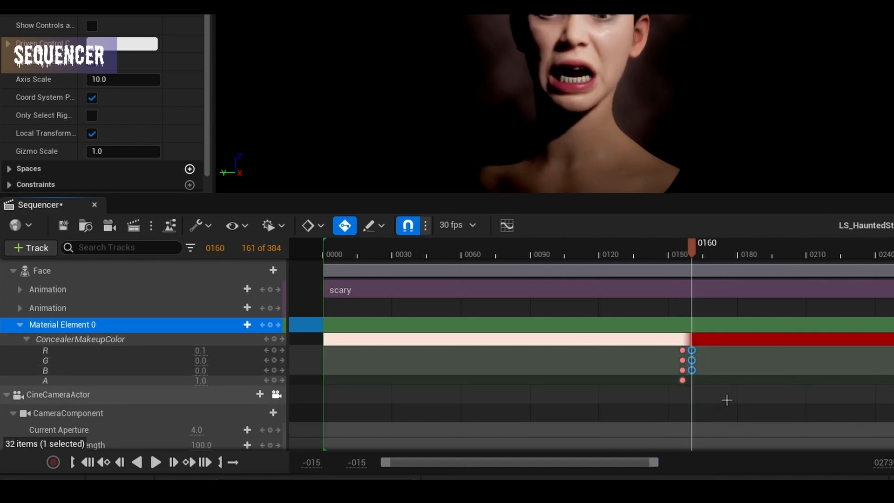
drag(658, 461, 858, 461)
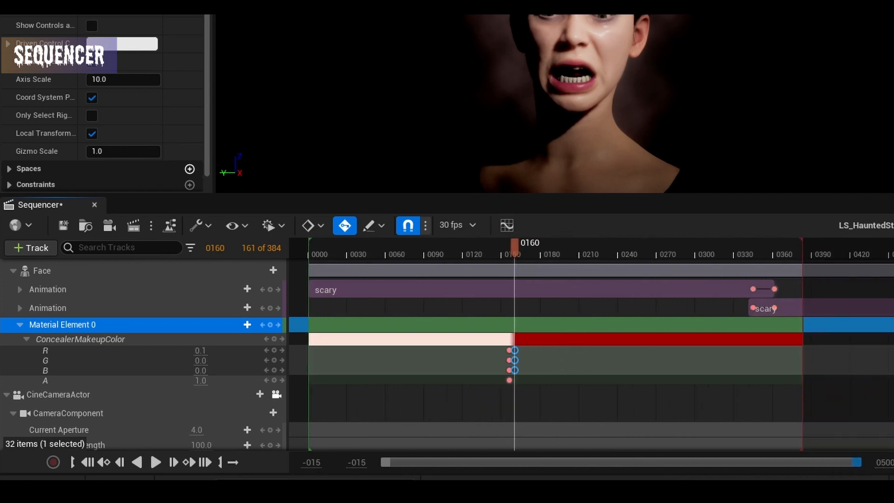
drag(675, 254, 699, 249)
key(ctrl+v)
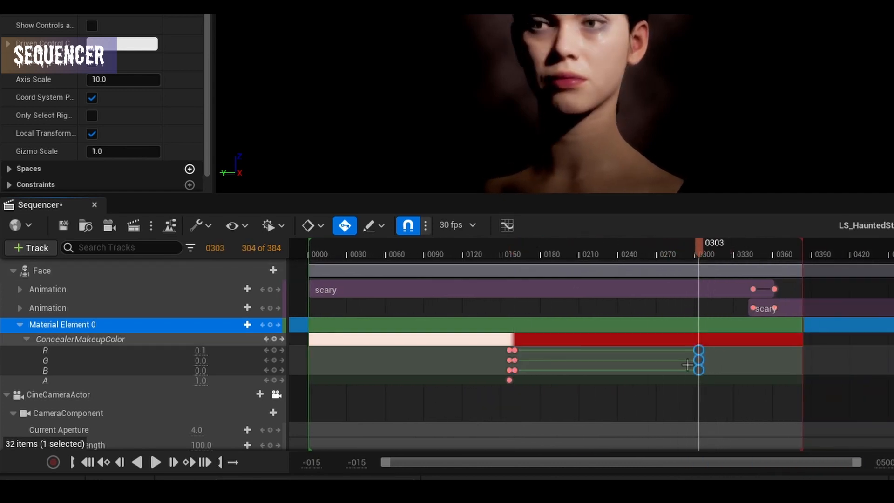
Copy the four original skin-tone ConcealerMakeupColor keys from frame 156 to frame 344, where the second scary clip starts blending in
click(508, 362)
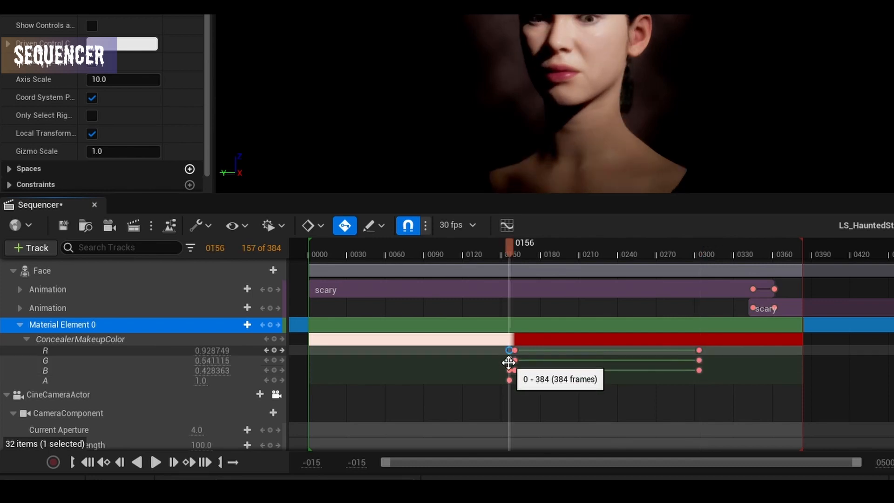
shift+click(508, 360)
shift+click(508, 370)
shift+click(509, 380)
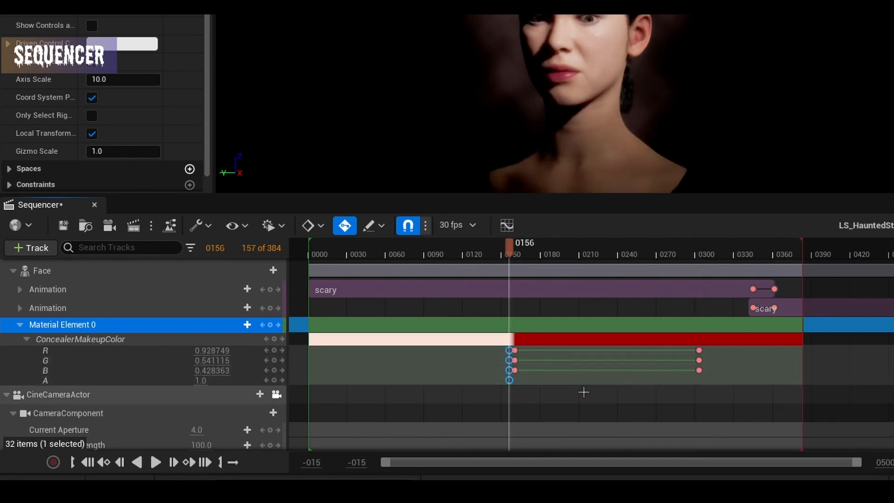
click(755, 250)
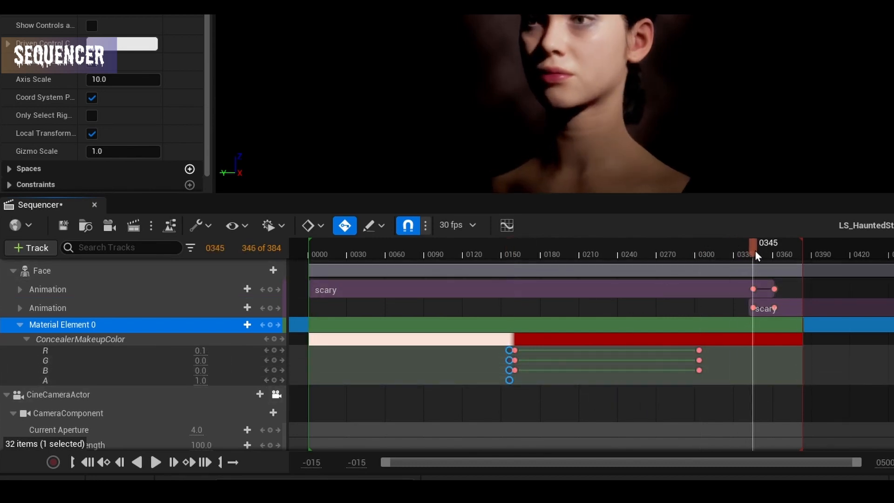
drag(756, 249, 753, 251)
key(ctrl+v)
drag(753, 251, 623, 279)
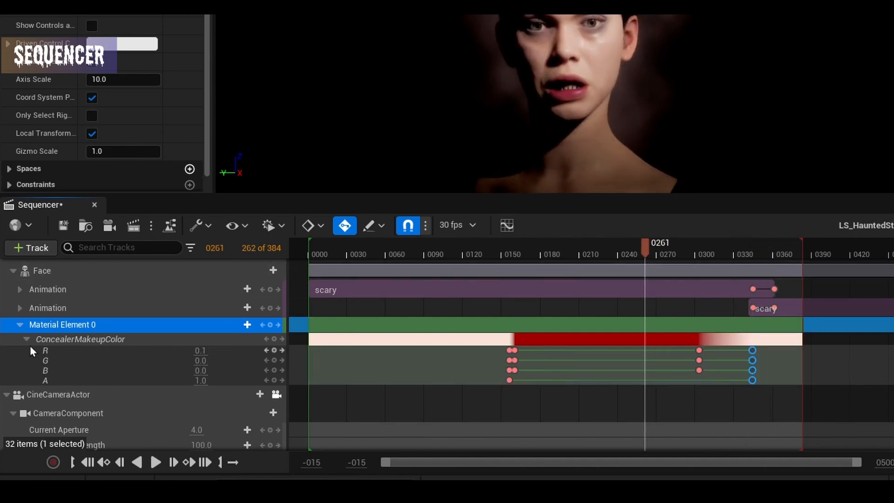
Add the FoundationMakeupColor parameter to the Face's Material Element 0 track and place its key on frame 156
double_click(108, 336)
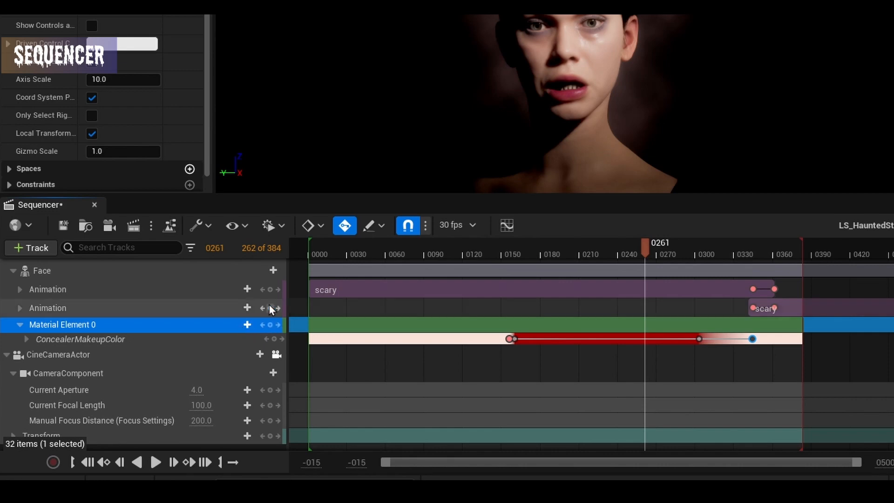
click(248, 325)
scroll(337, 264, down, 1)
scroll(333, 242, down, 10)
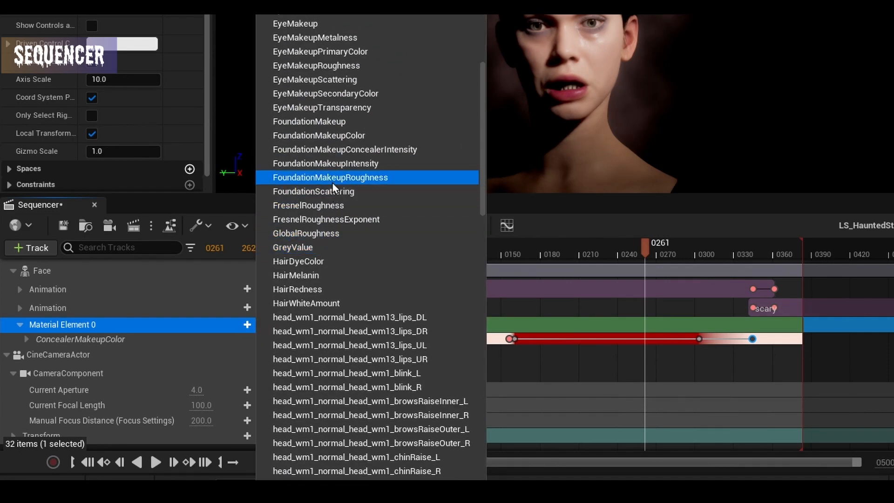
click(322, 137)
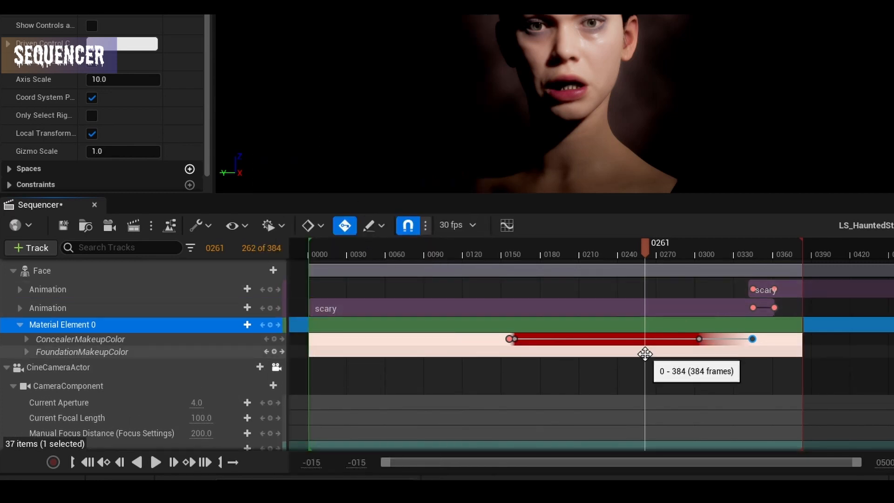
drag(625, 348, 511, 344)
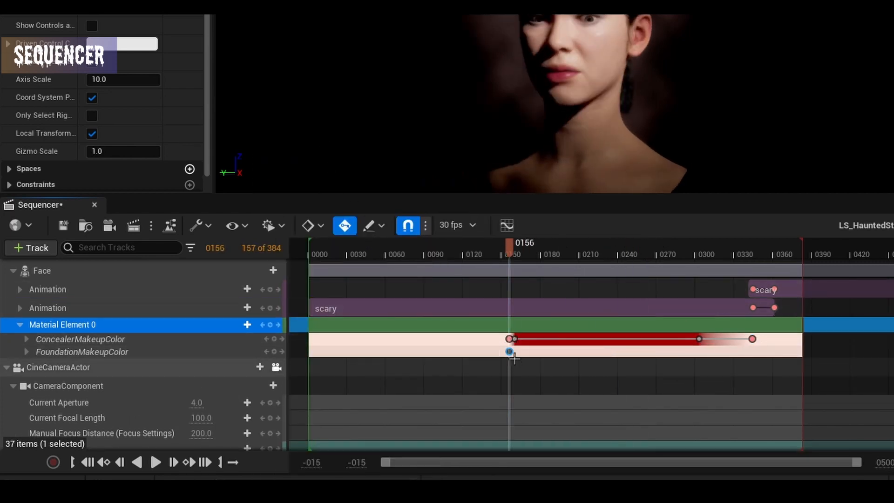
Key FoundationMakeupColor on frame 160 with R 0.71, G 0.3 and B 0.3
click(27, 351)
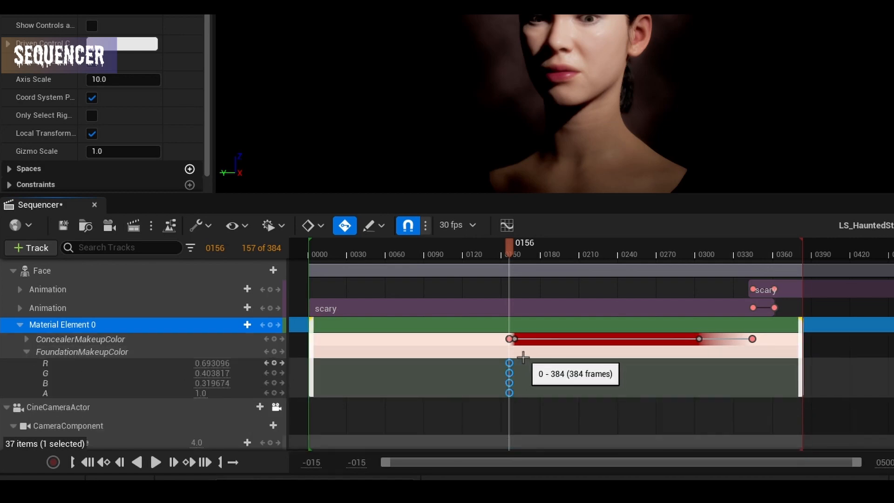
click(514, 339)
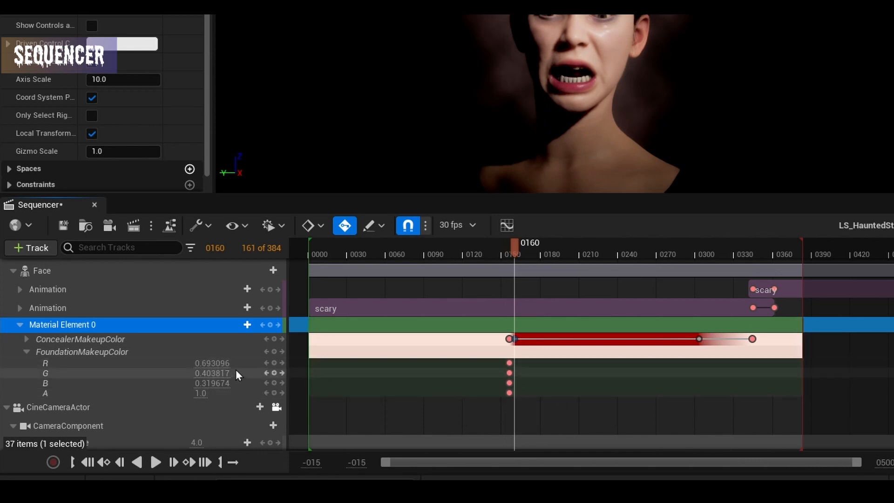
click(273, 363)
click(219, 369)
click(515, 363)
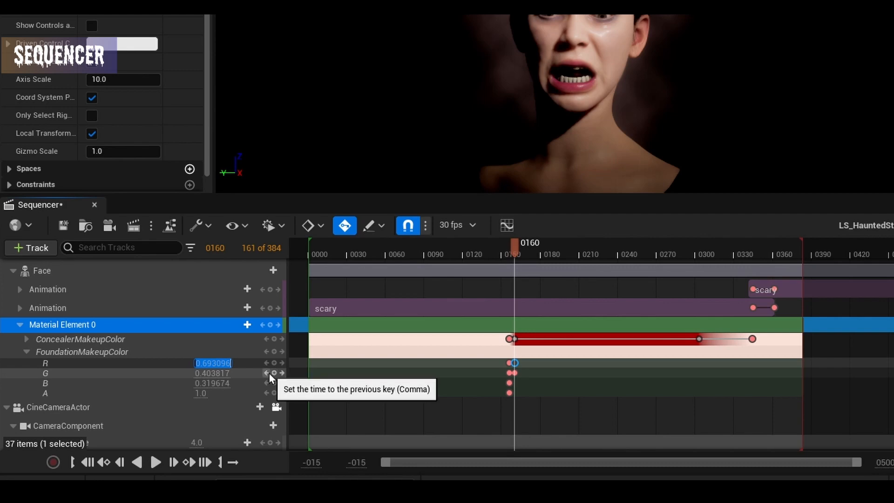
text(0.71)
click(227, 372)
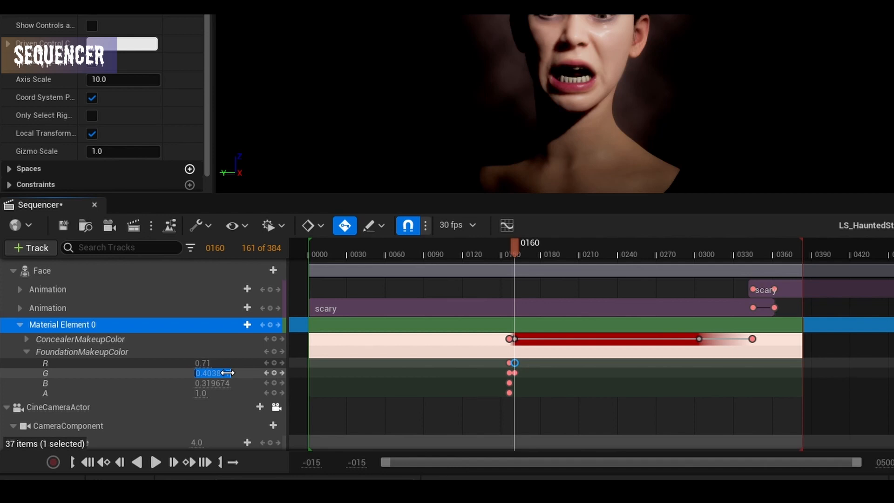
text(0.)
key(Return)
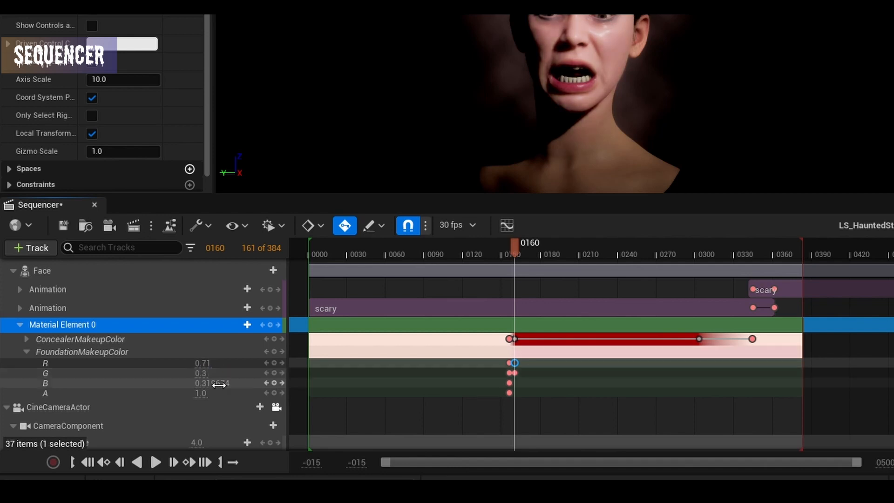
click(218, 392)
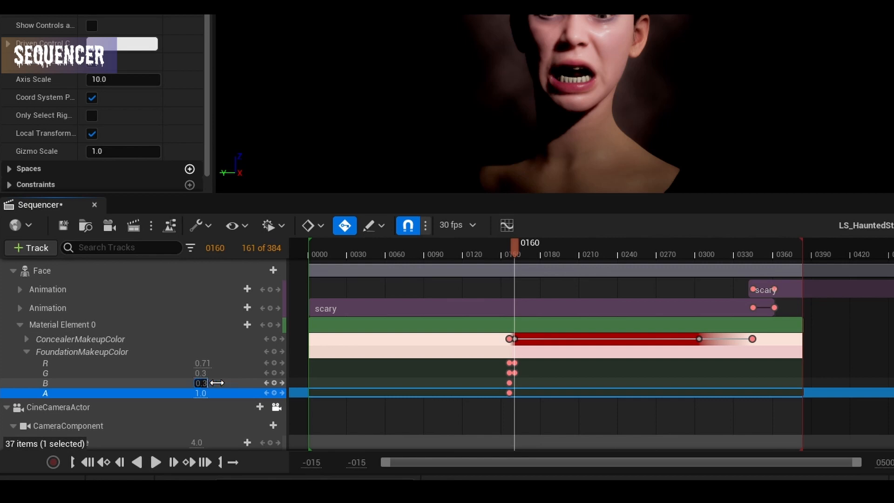
Copy the reddish FoundationMakeupColor R, G and B keys from frame 160 to frame 303
click(515, 382)
ctrl+click(516, 372)
ctrl+click(515, 363)
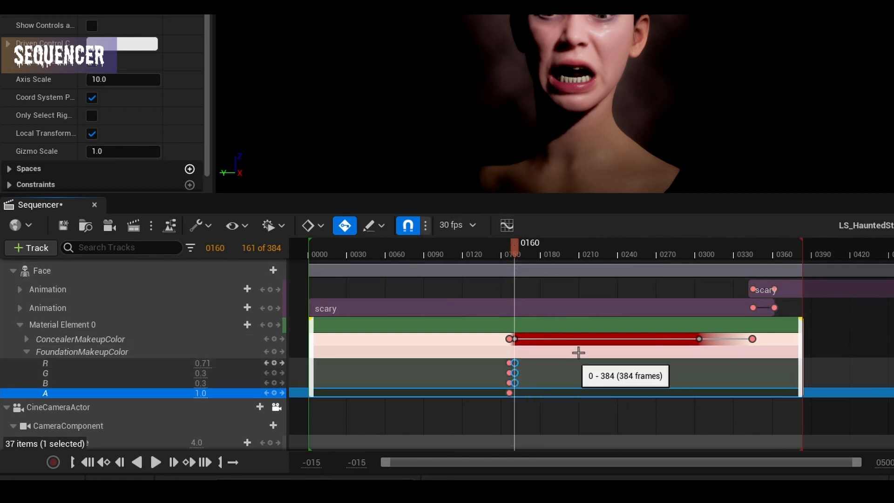
click(698, 347)
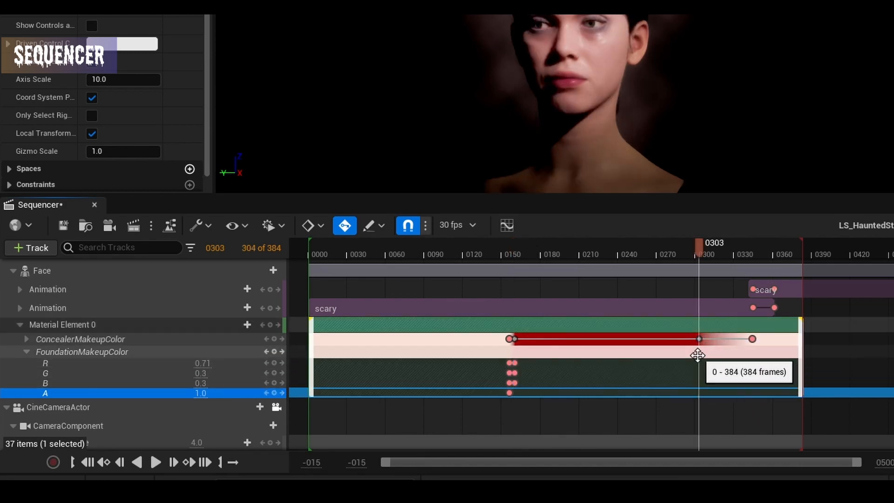
key(ctrl+v)
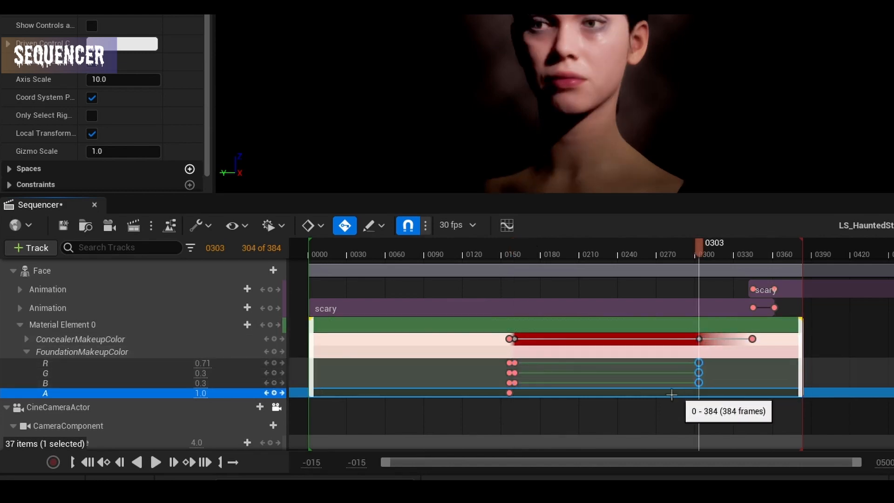
Copy the four original FoundationMakeupColor keys from frame 156 to frame 344, in line with the last ConcealerMakeupColor key
click(508, 393)
shift+click(508, 383)
shift+click(509, 373)
shift+click(508, 363)
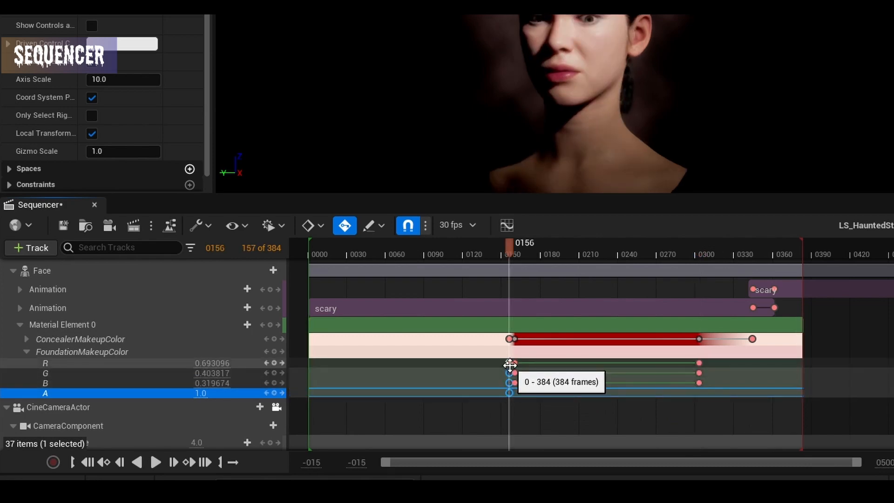
click(752, 339)
key(ctrl+v)
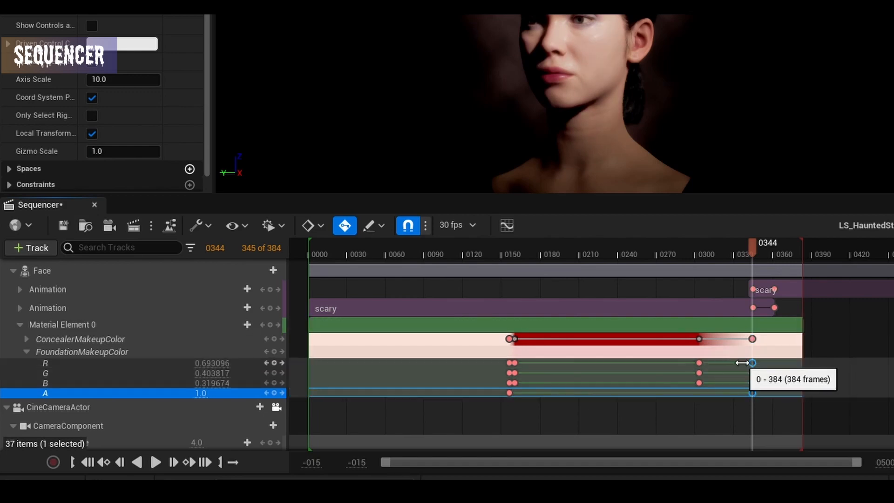
Add a LipstickColor parameter track to Material Element 0, and move its initial key to frame 156
mouse_move(746, 254)
mouse_down()
mouse_move(727, 255)
mouse_move(743, 258)
mouse_up()
click(753, 362)
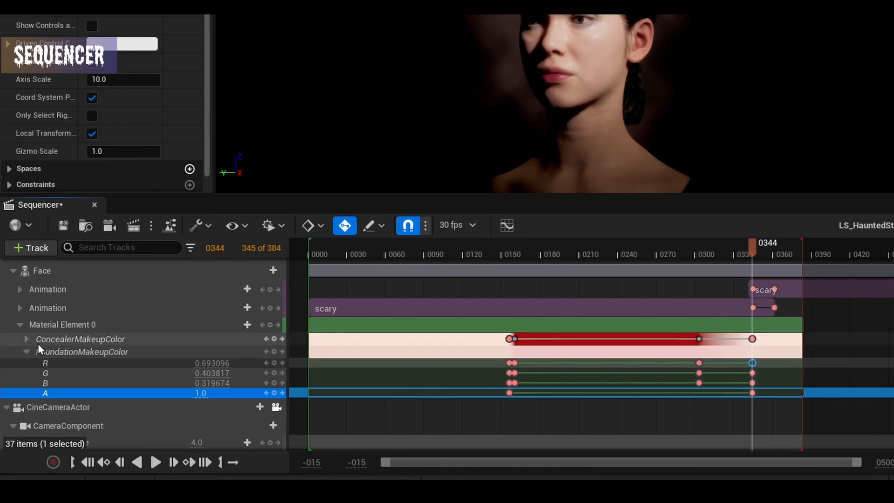
click(27, 352)
click(246, 325)
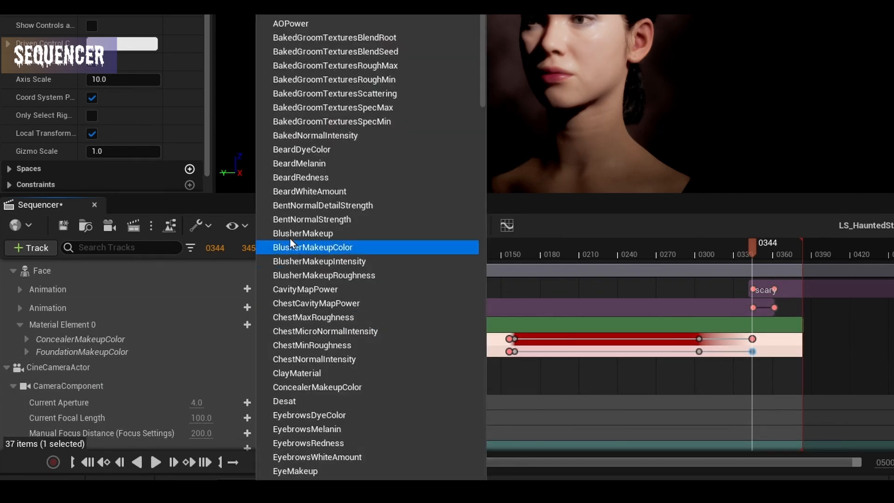
scroll(331, 300, down, 15)
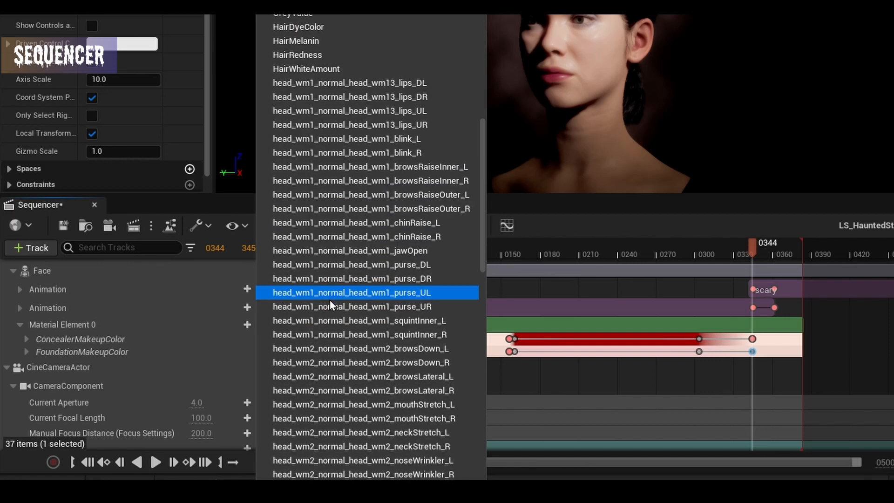
scroll(330, 301, up, 6)
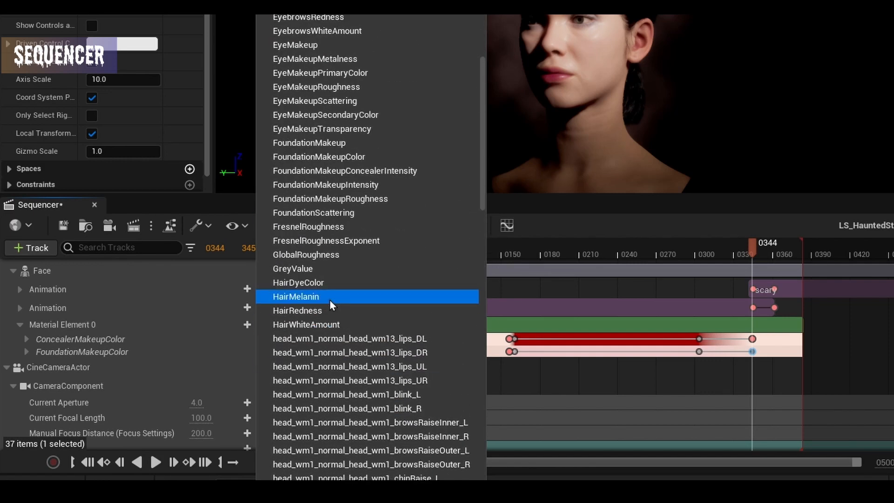
scroll(329, 300, up, 1)
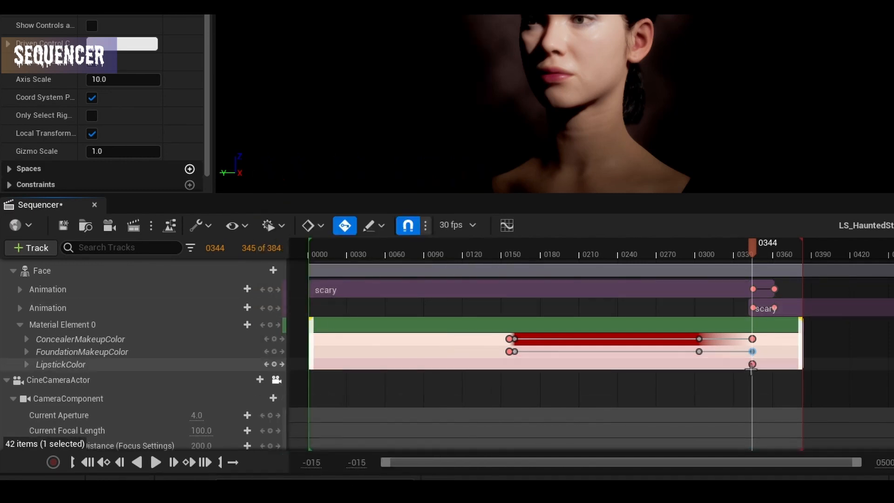
drag(752, 364, 509, 364)
click(28, 364)
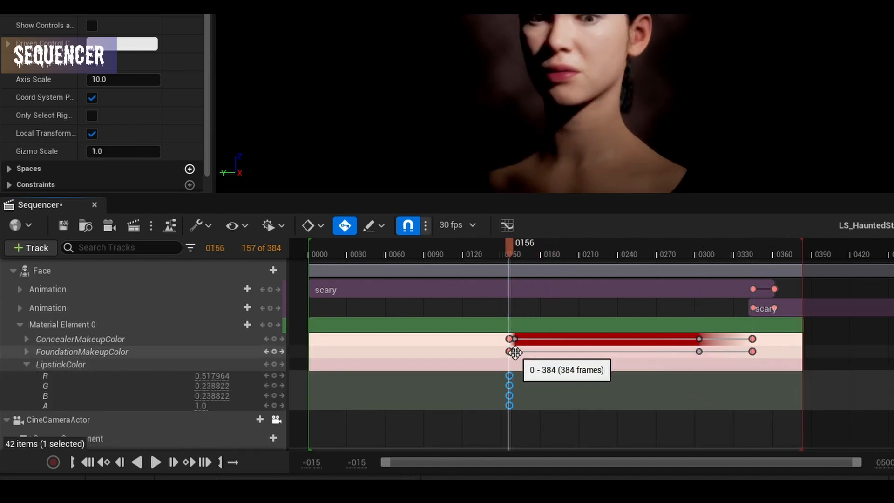
Key LipstickColor at frame 160 with R 0.05, G 0.0 and B 0.01
click(274, 375)
click(514, 375)
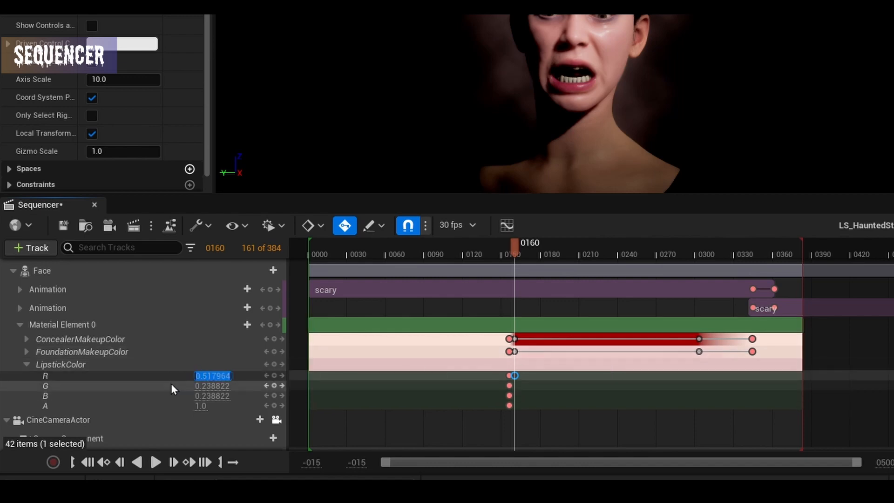
text(0.05)
key(Return)
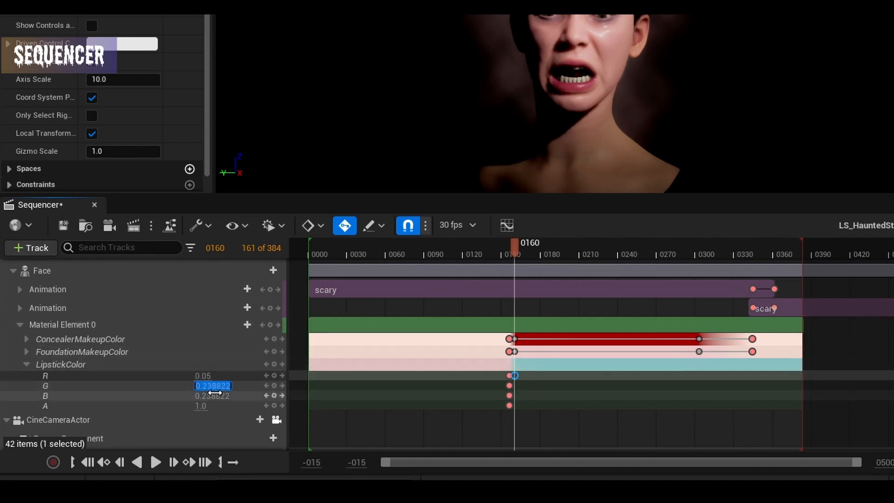
key(Return)
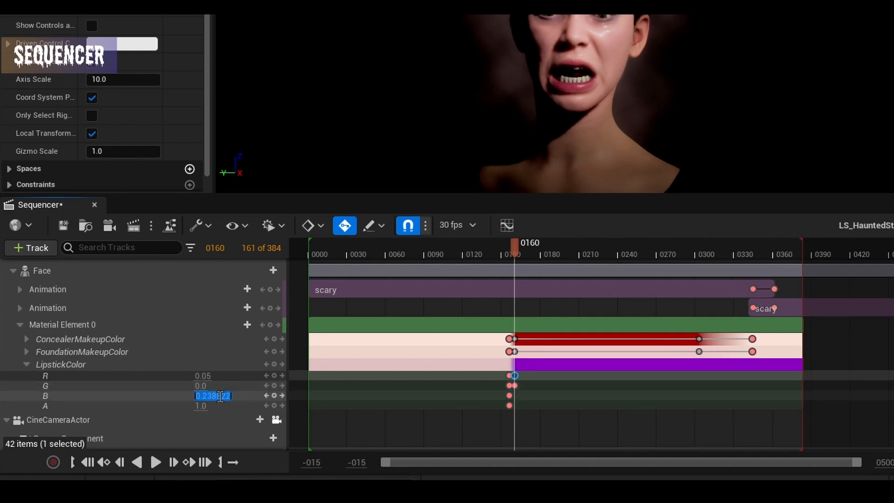
text(1)
key(Return)
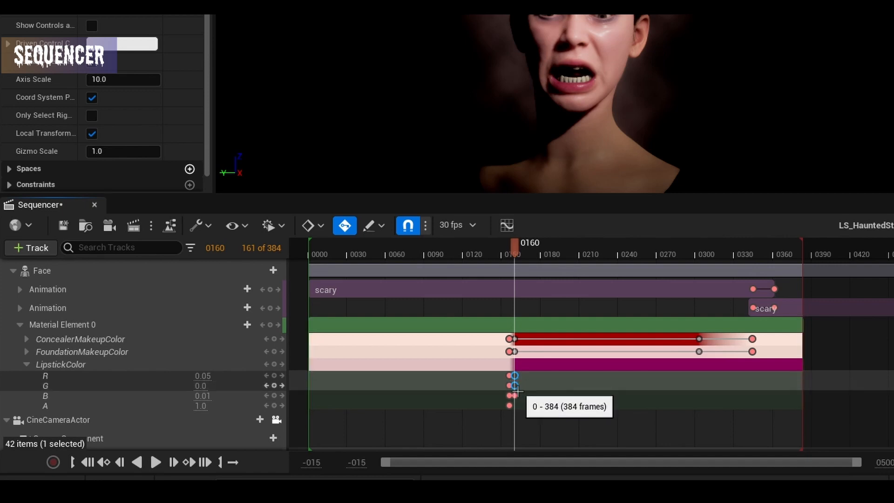
Copy the frame 160 LipstickColor RGB keys to frame 303 and all four frame 156 channel keys to frame 344
click(697, 354)
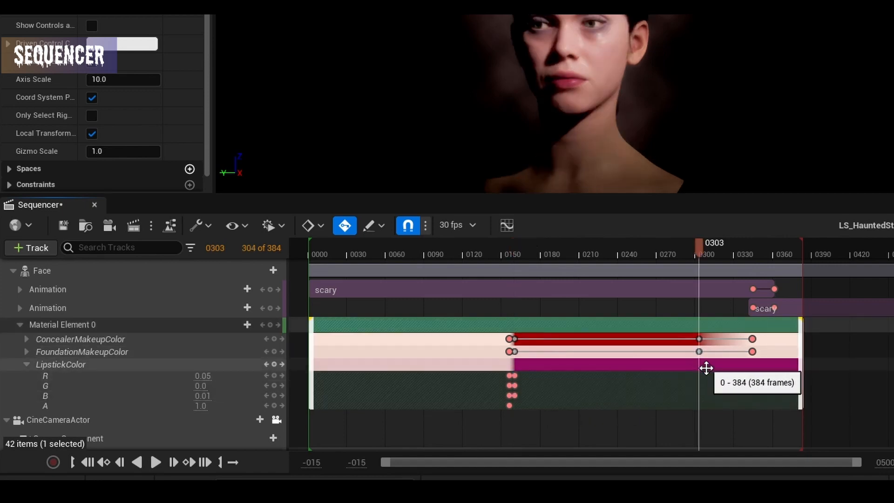
key(ctrl+v)
click(510, 378)
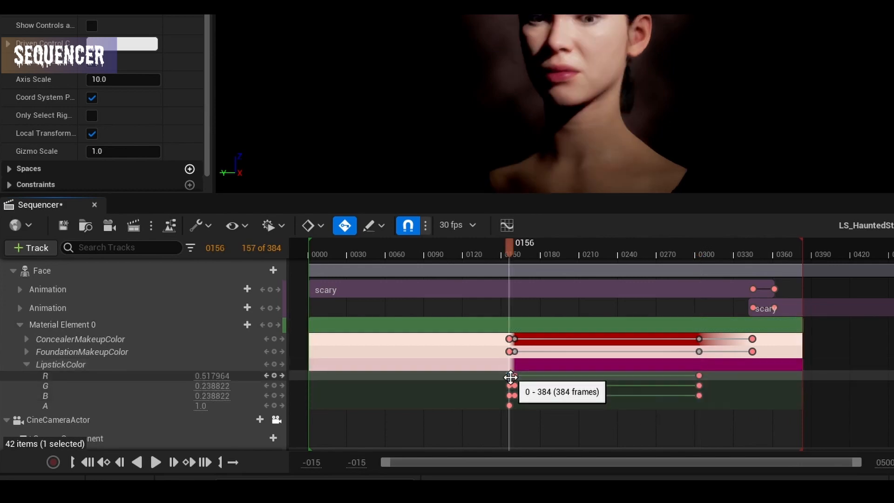
click(509, 376)
shift+click(509, 386)
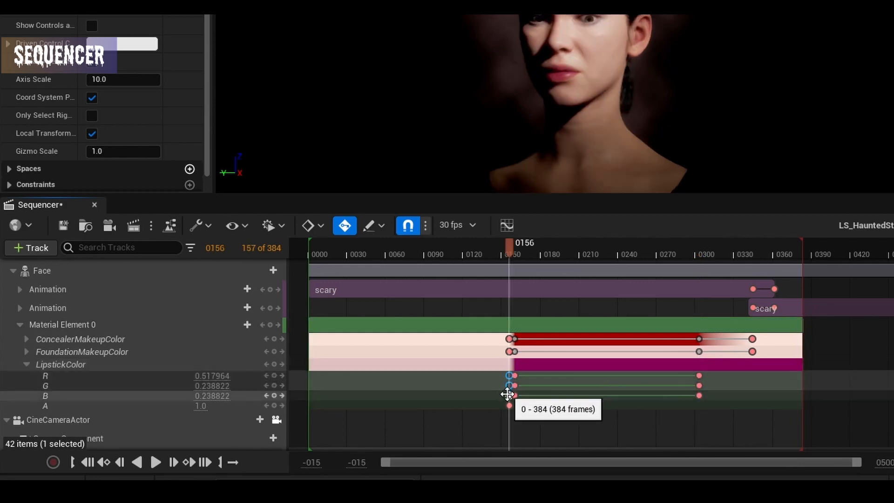
shift+click(509, 395)
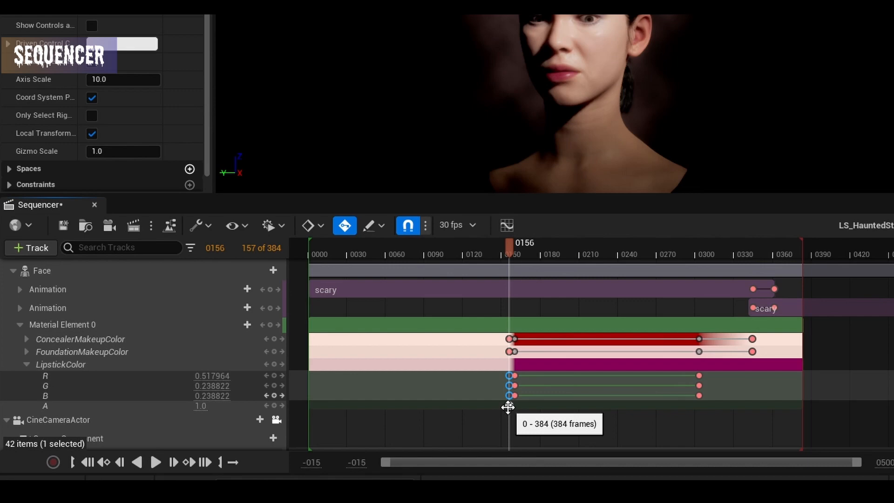
shift+click(509, 405)
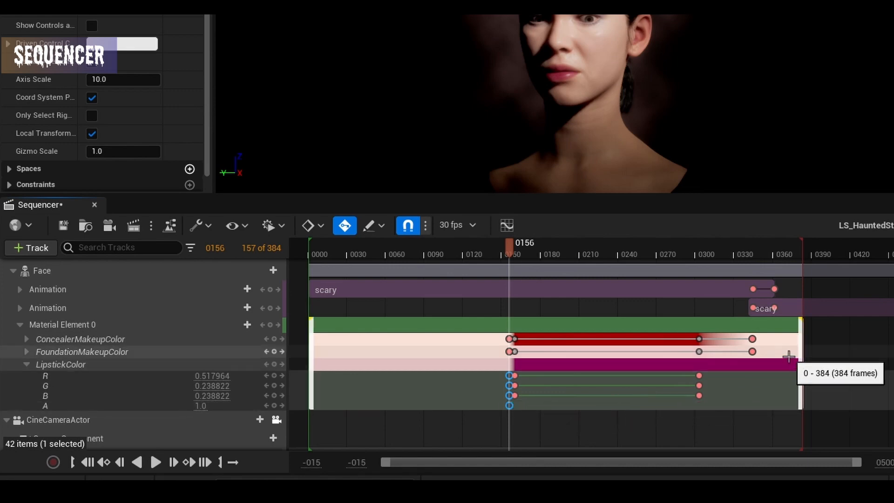
click(752, 351)
click(753, 365)
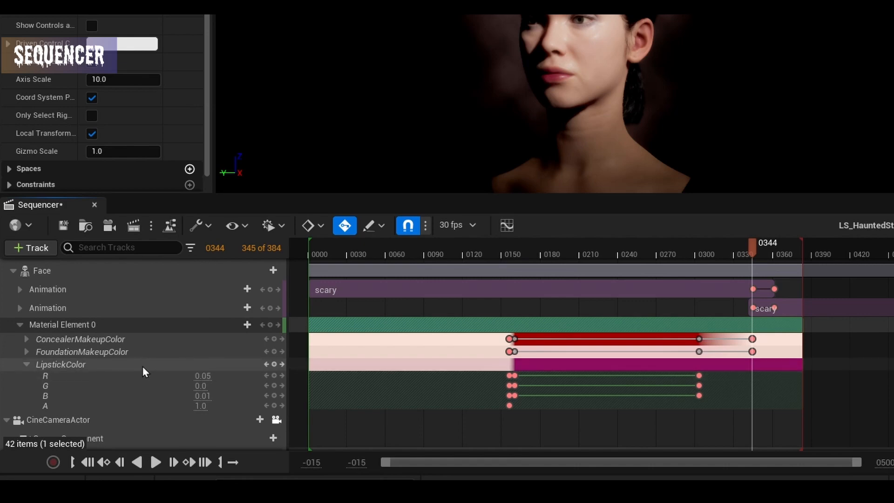
key(ctrl+v)
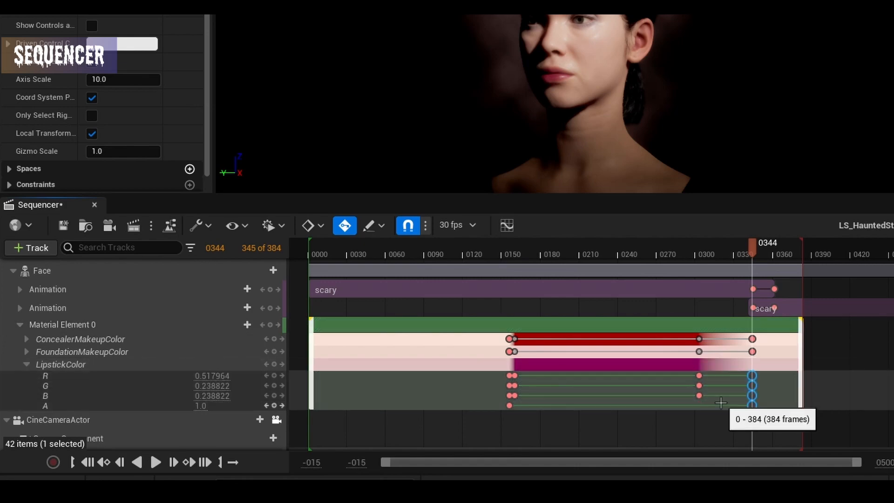
drag(521, 254, 750, 279)
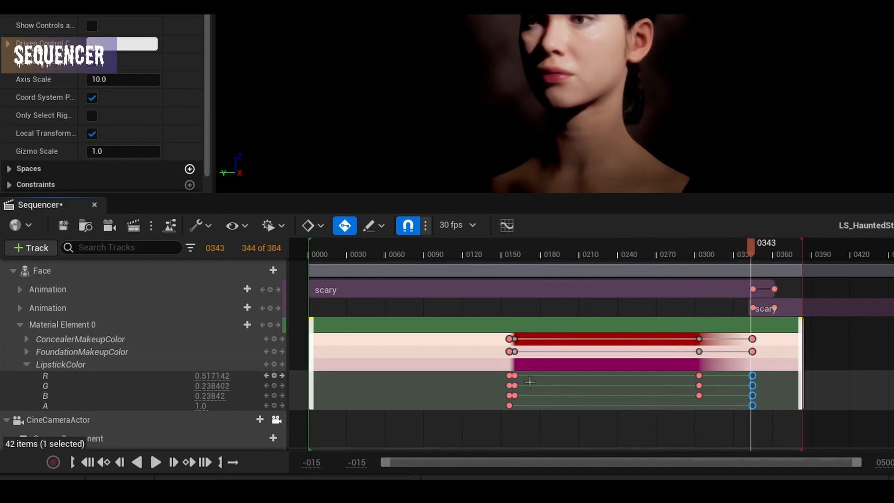
click(25, 365)
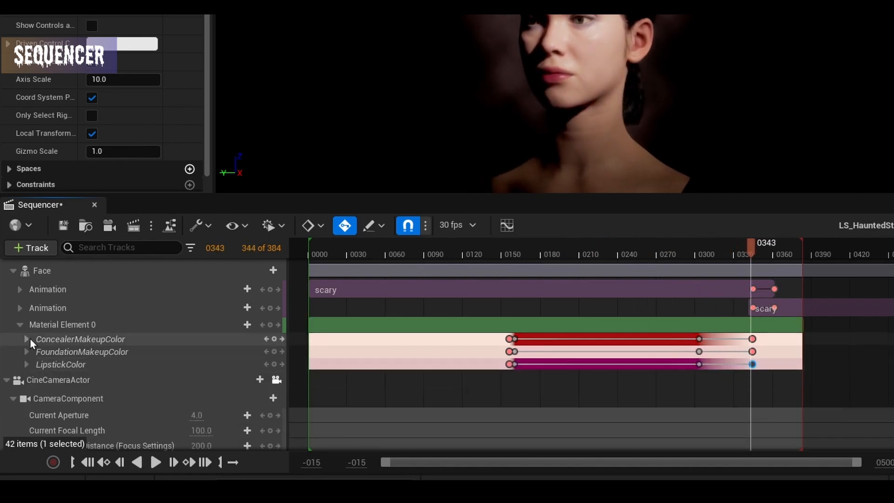
Add a material parameter track for Element 3 to the Face
click(246, 324)
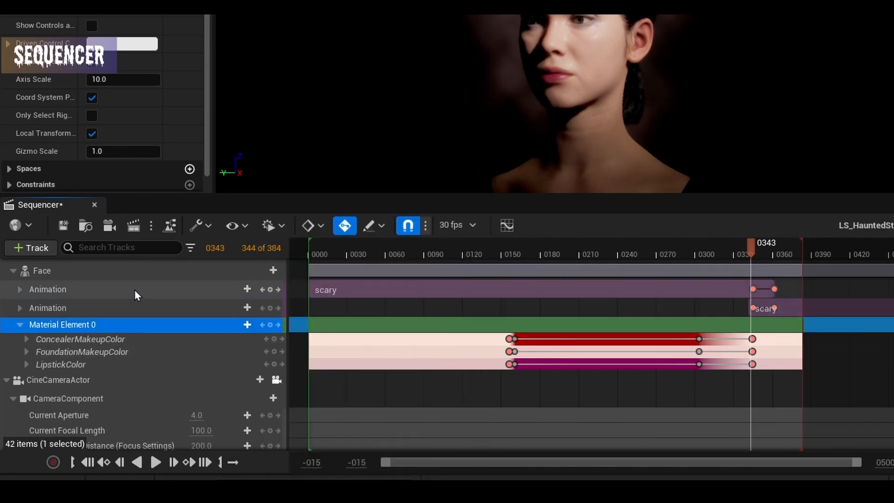
click(271, 274)
click(271, 272)
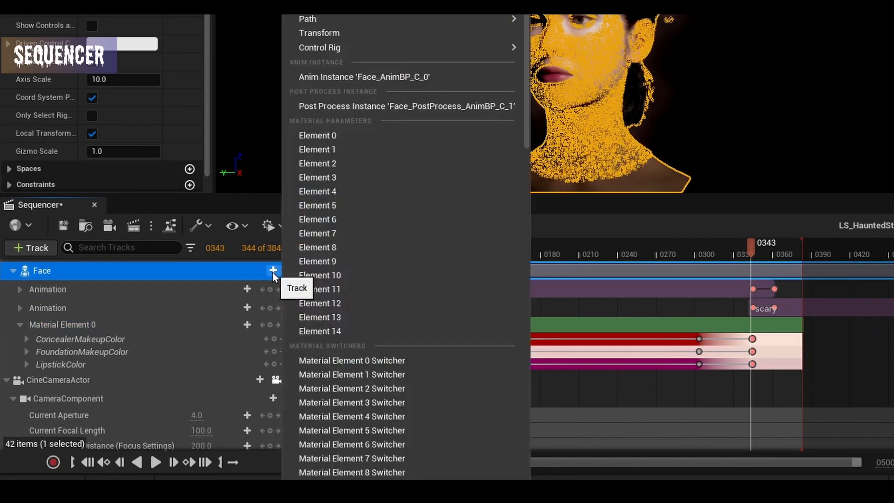
click(329, 178)
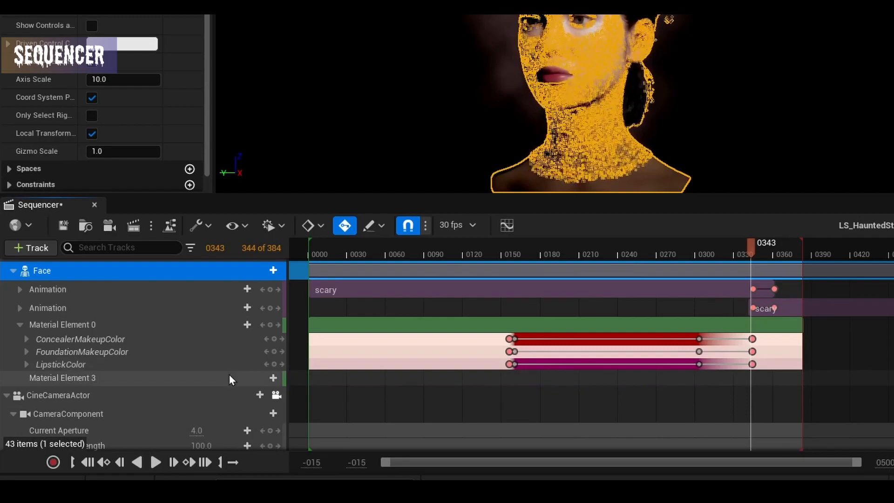
Add the IrisUVRadius parameter to Material Element 3 and move its key to frame 156
click(272, 378)
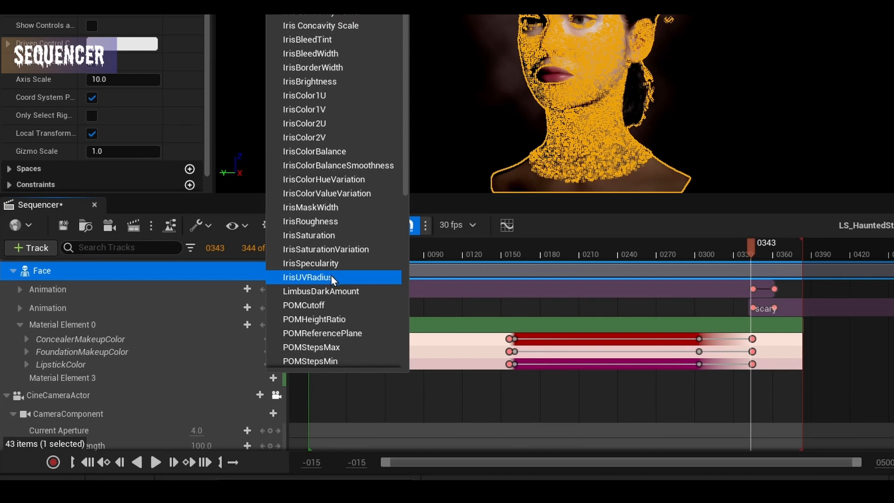
click(306, 278)
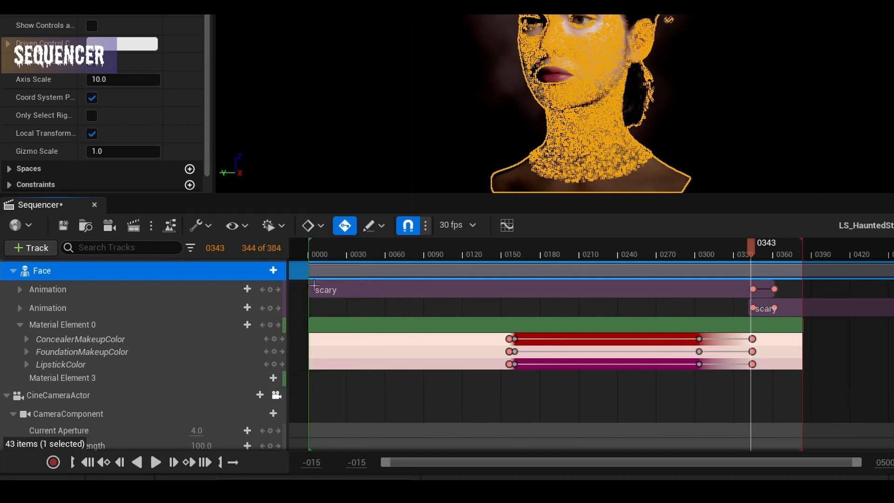
drag(729, 392, 516, 396)
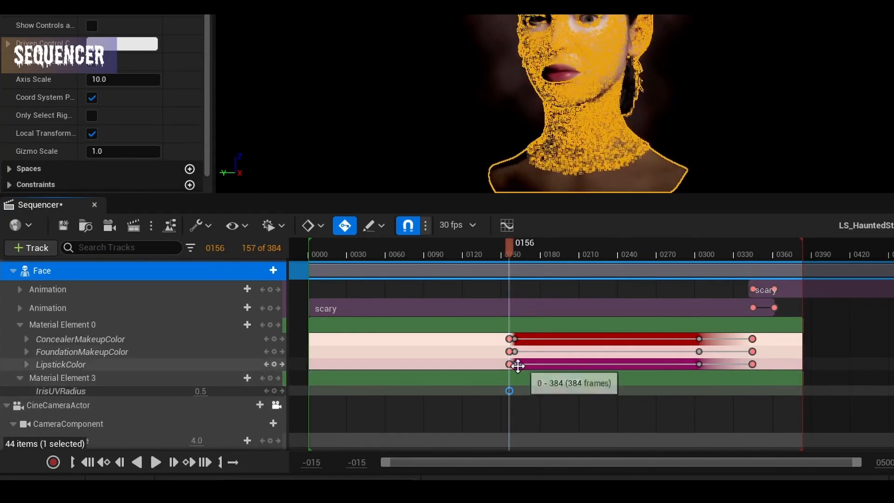
Key IrisUVRadius at -7.5 on frame 160
click(516, 379)
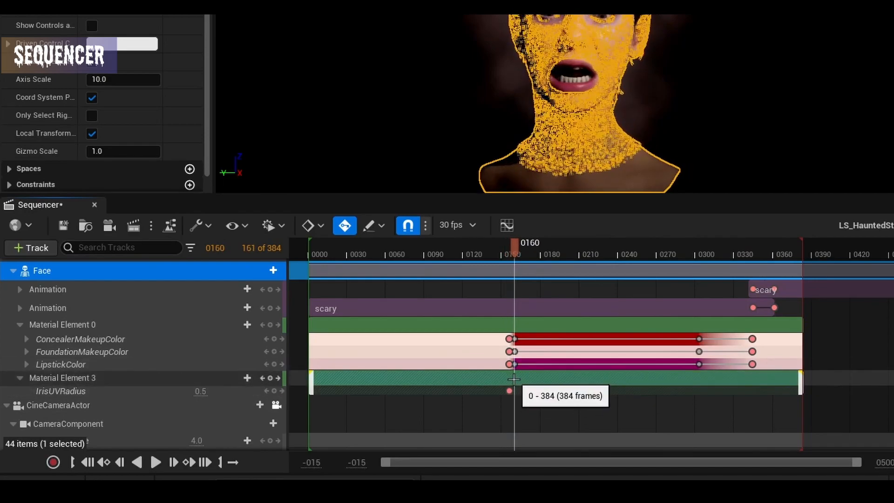
click(274, 391)
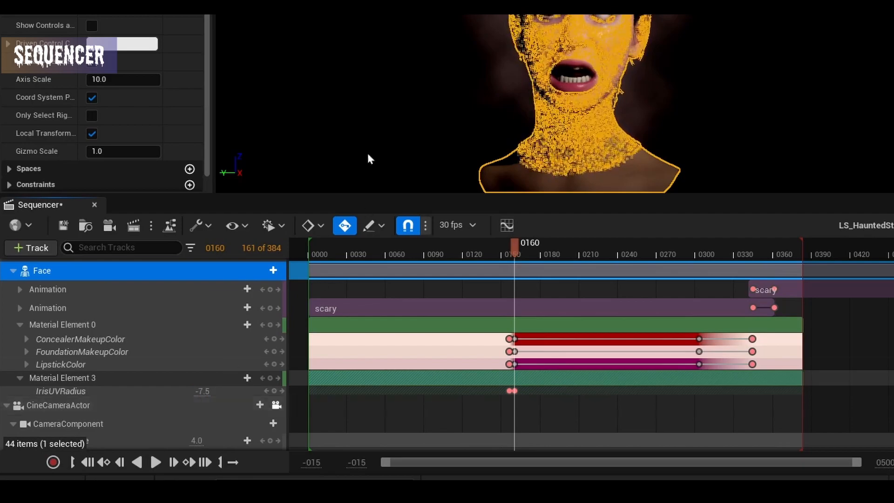
click(510, 390)
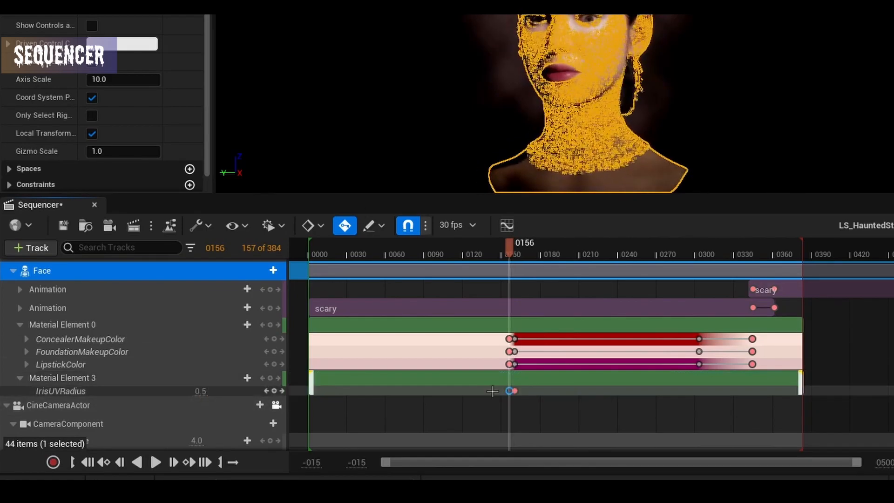
Copy the frame 160 IrisUVRadius key to frame 303 and the frame 156 key to frame 344, and preview the transition
click(514, 391)
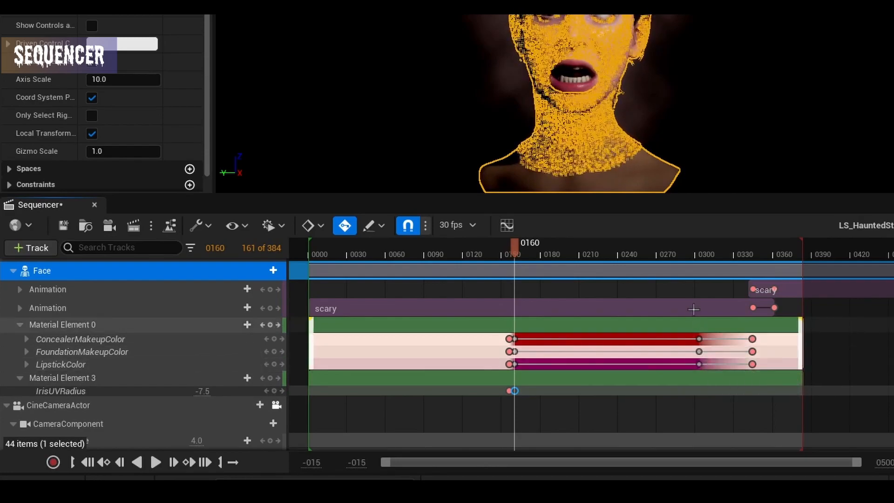
click(697, 390)
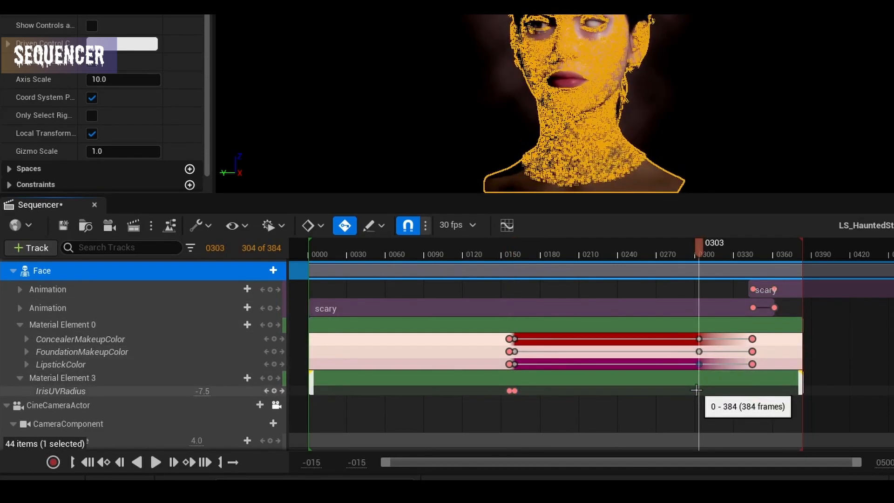
middle_click(698, 391)
click(509, 391)
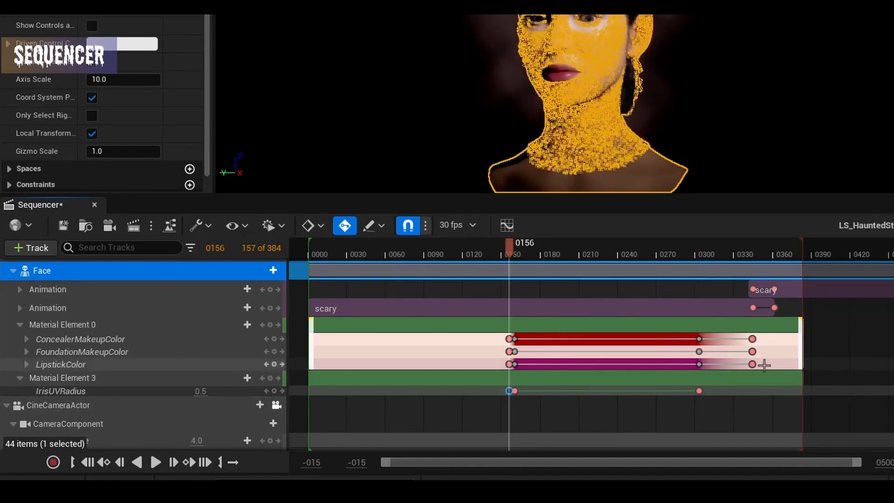
click(752, 391)
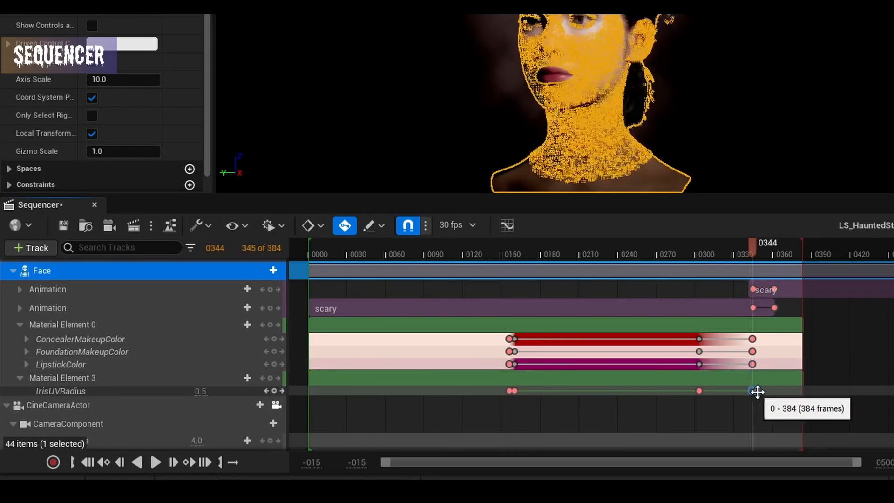
middle_click(752, 391)
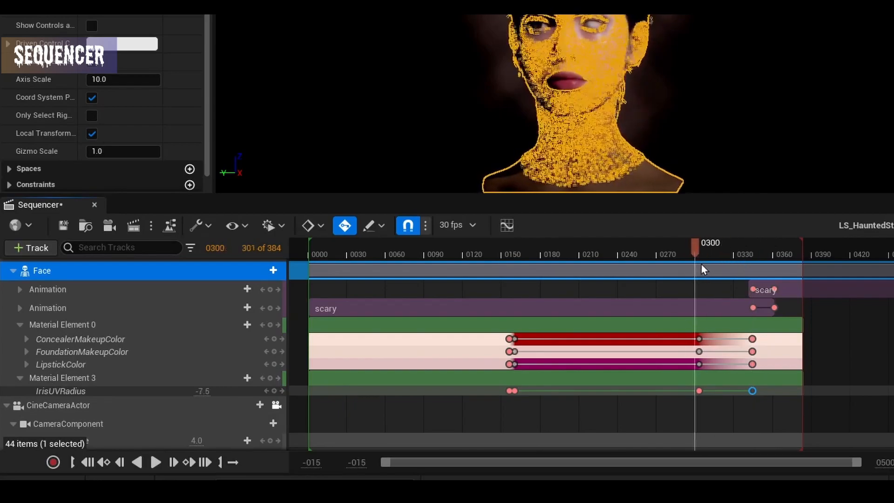
drag(727, 259, 594, 247)
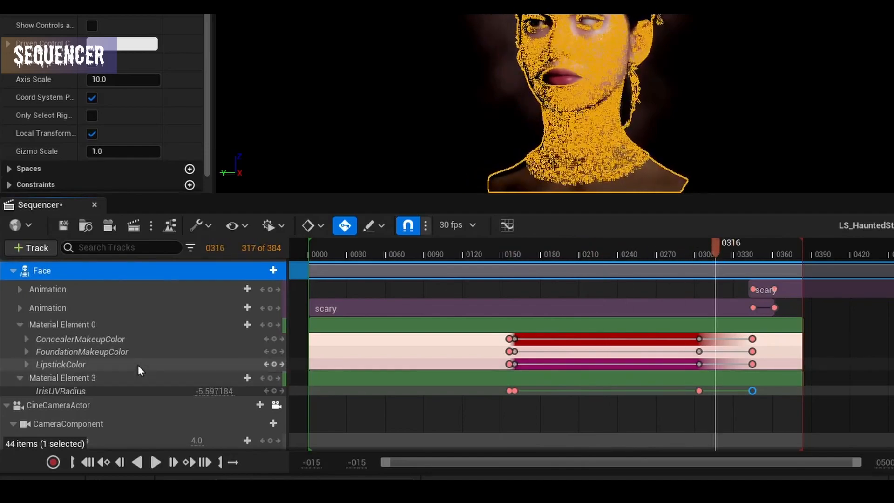
scroll(136, 366, up, 1)
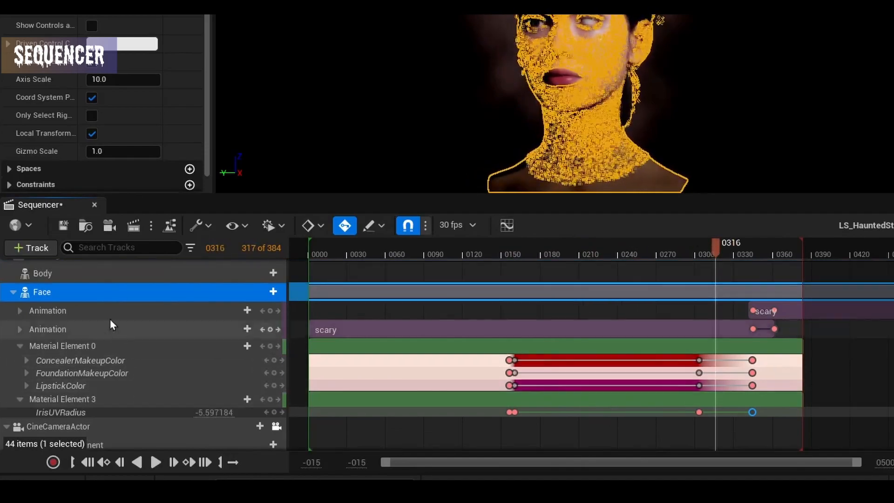
Add a material parameter track for Element 4 to the Face, with the IrisUVRadius parameter
click(271, 295)
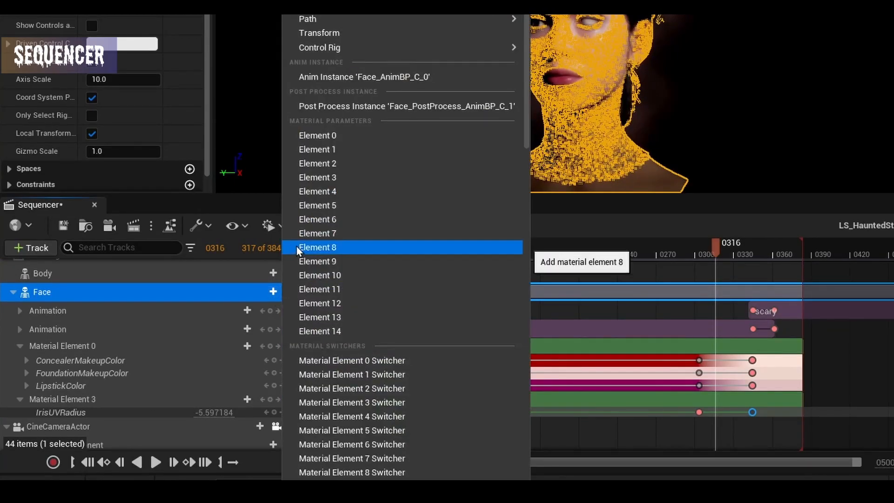
click(344, 190)
click(273, 326)
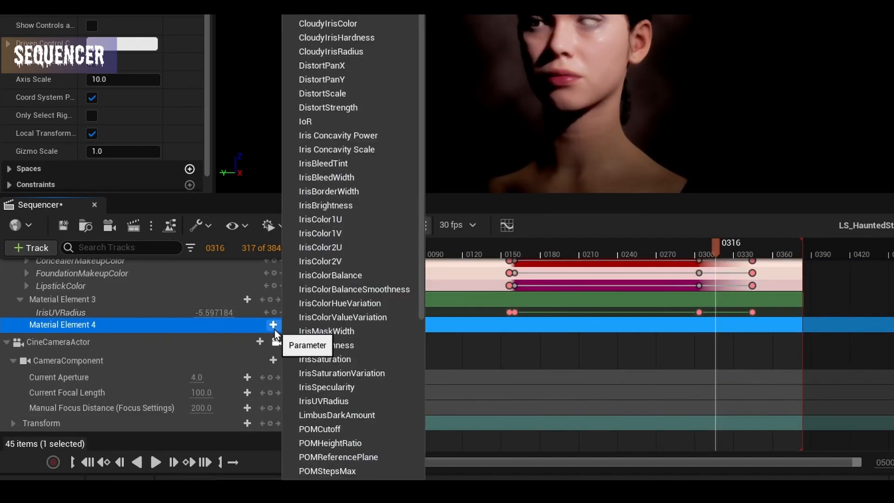
click(344, 402)
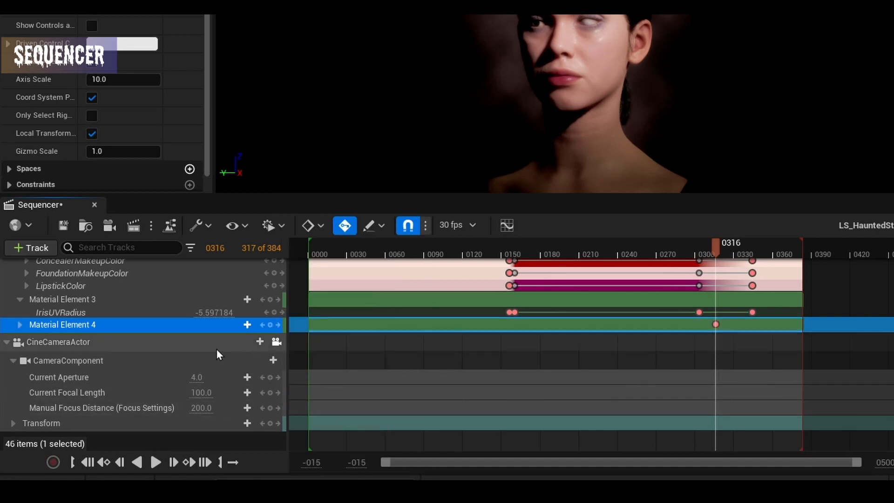
click(19, 324)
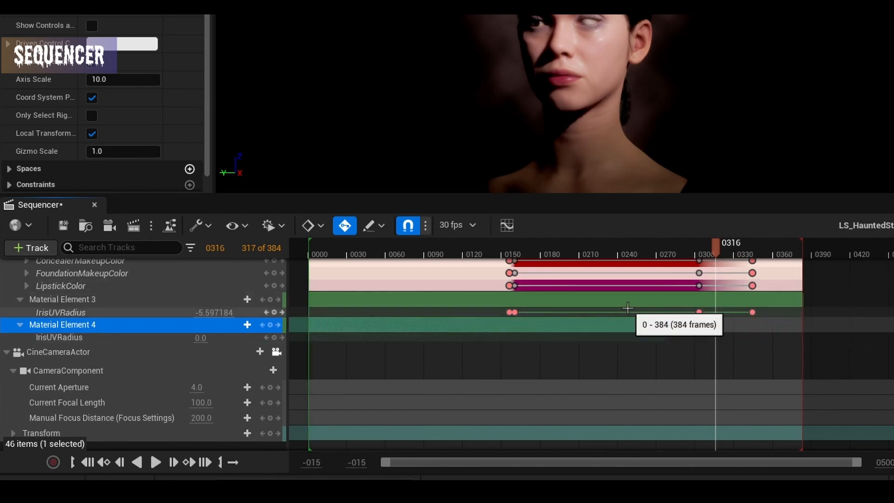
Copy the four IrisUVRadius keys from Material Element 3 to Material Element 4, starting at frame 156, and save the sequence
click(752, 312)
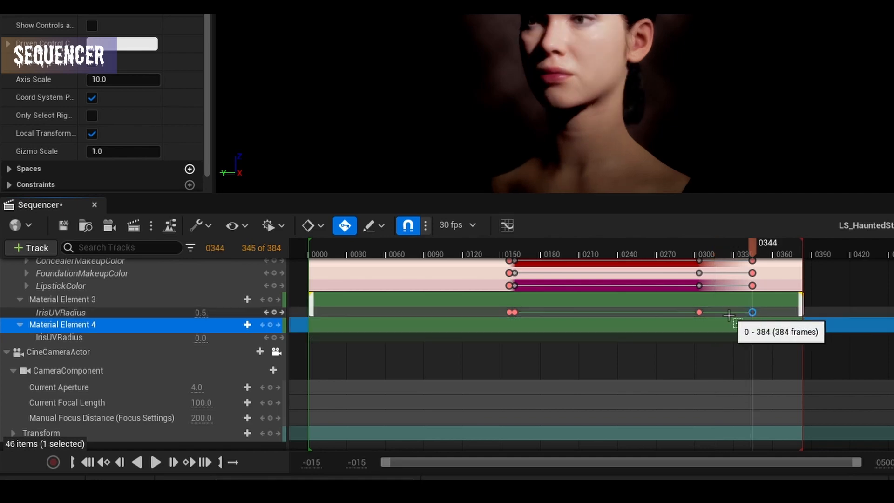
shift+click(699, 312)
shift+click(514, 312)
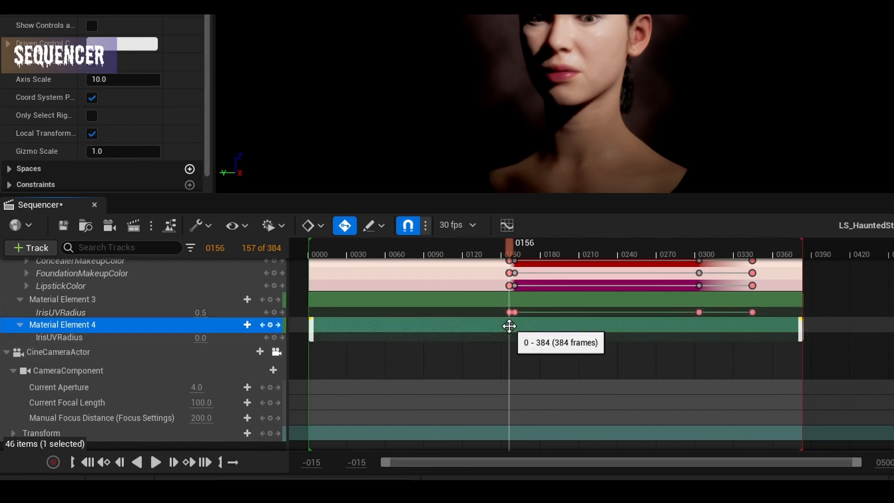
key(ctrl+v)
drag(510, 251, 662, 261)
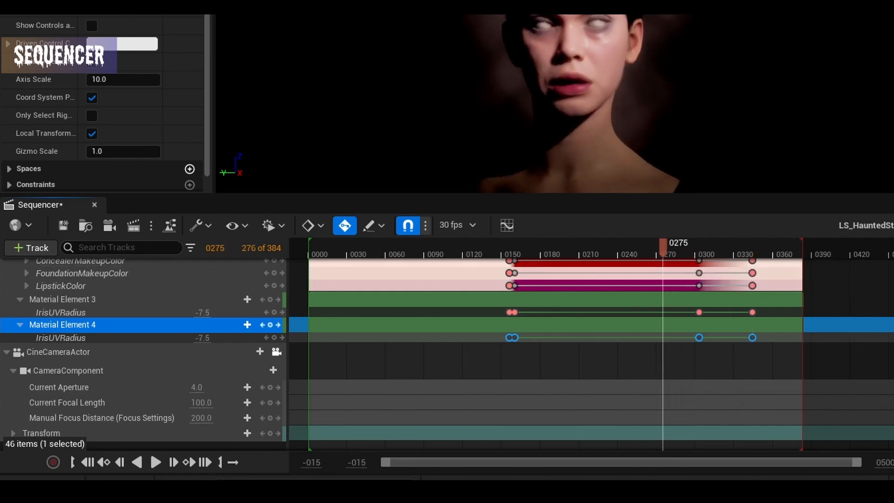
click(58, 227)
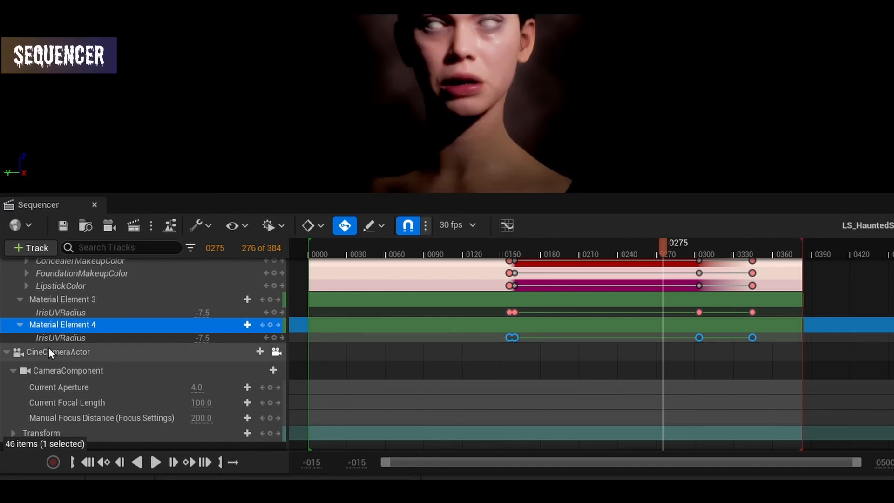
Add the PostProcessVolume actor to the sequence
scroll(48, 347, up, 8)
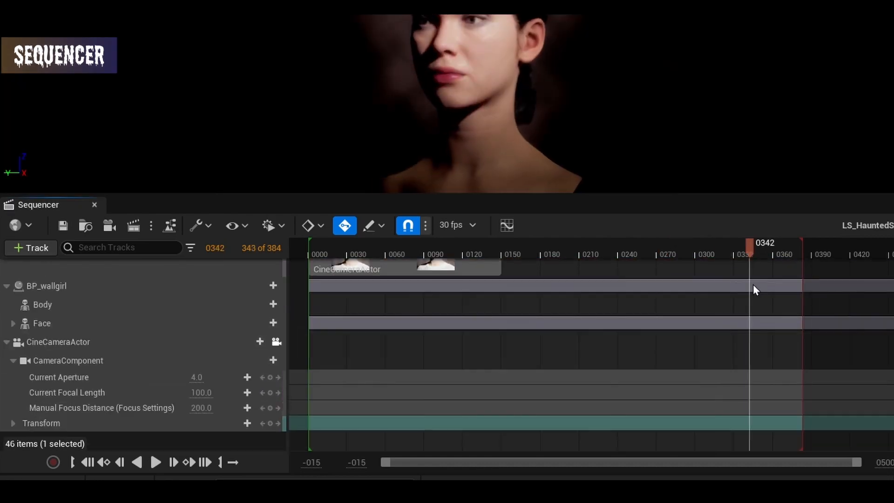
drag(754, 292, 442, 273)
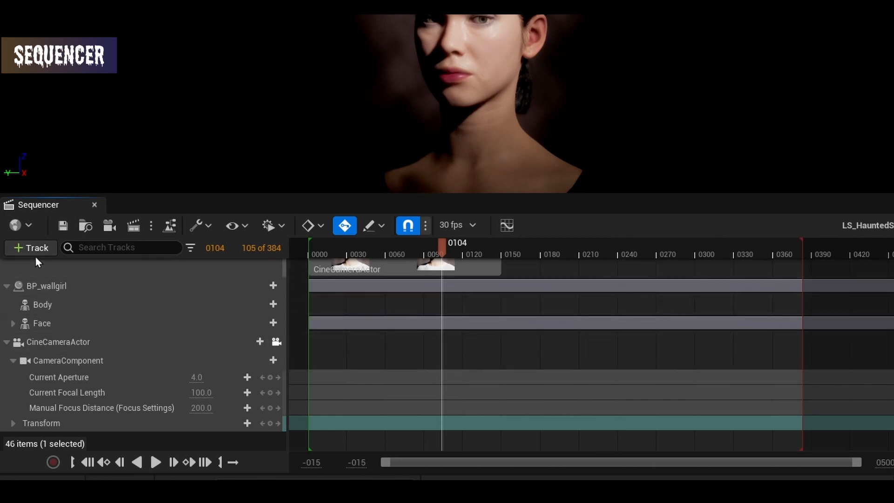
click(41, 244)
mouse_move(168, 270)
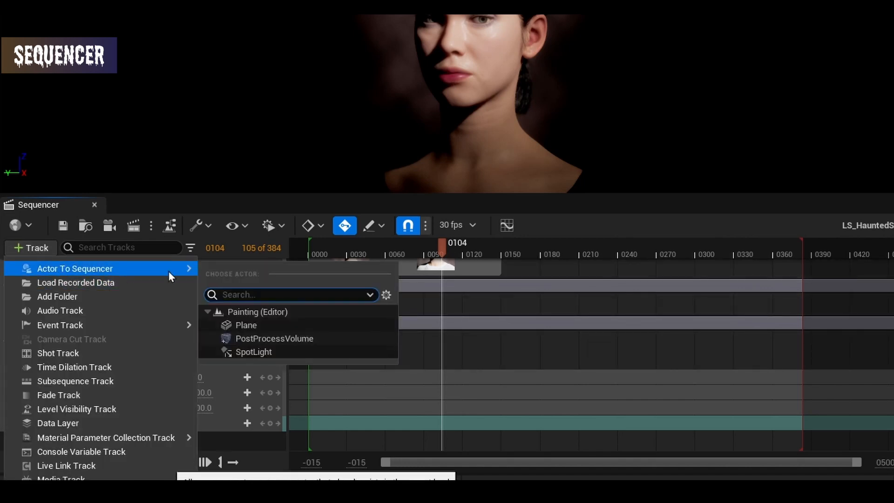
click(269, 338)
scroll(114, 357, down, 2)
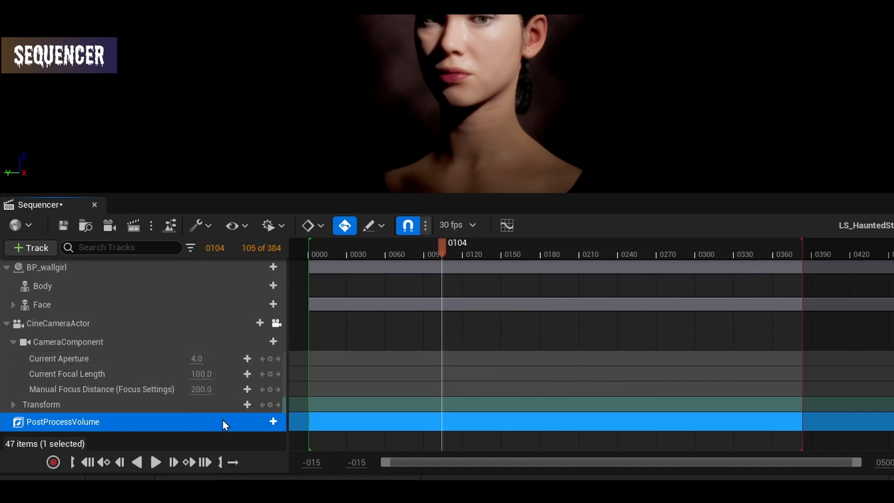
Add a Color Grading Midtones Contrast track to the PostProcessVolume
click(273, 421)
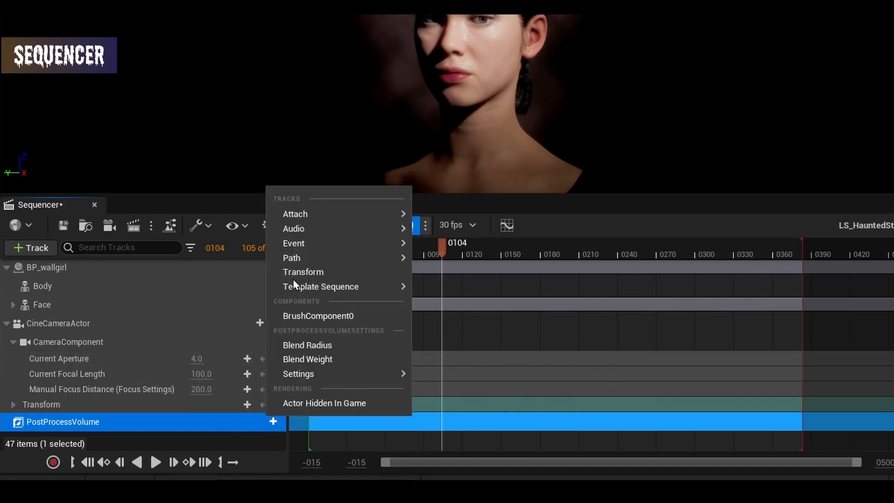
mouse_move(324, 378)
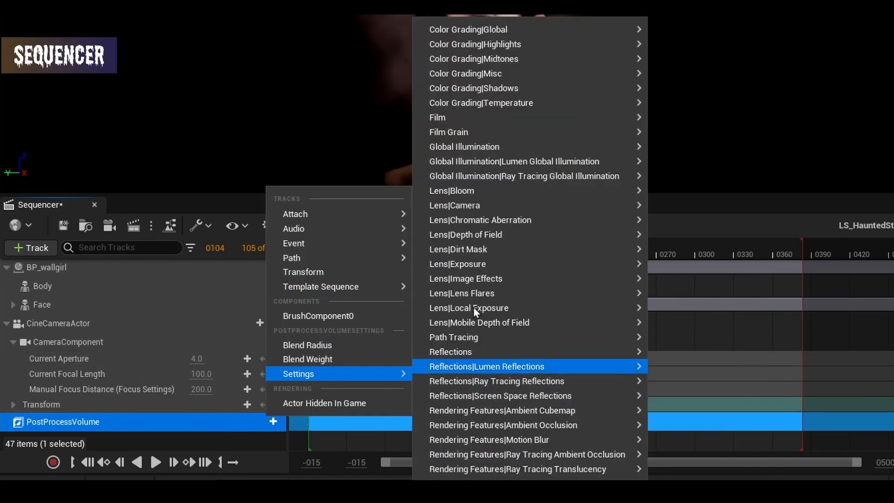
mouse_move(491, 60)
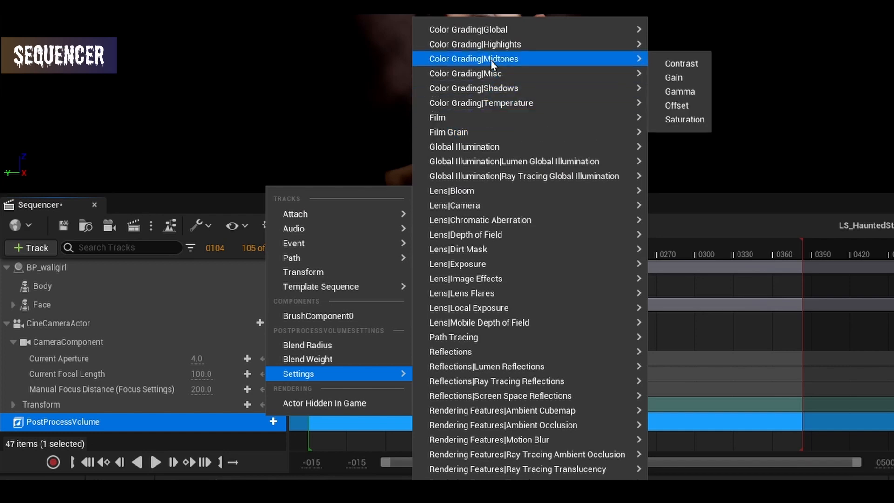
click(695, 62)
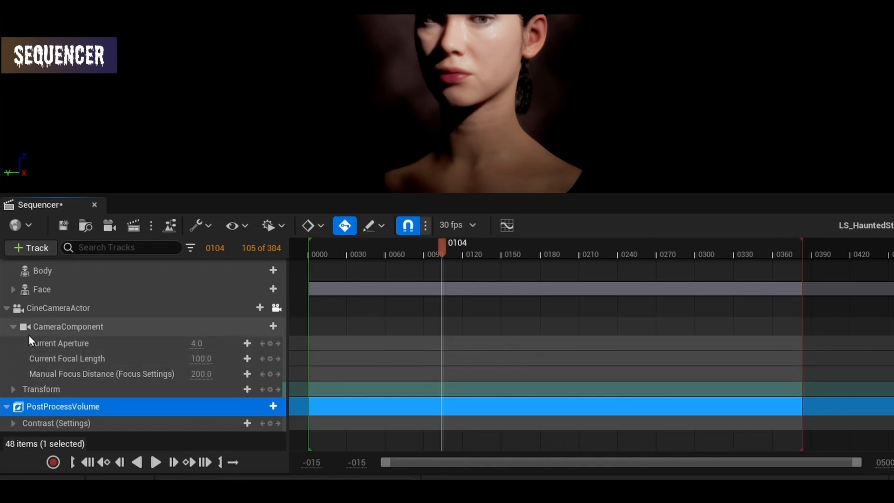
Key the PostProcessVolume's Contrast at frame 156, aligned with the first material keys on the Face
click(12, 289)
click(509, 343)
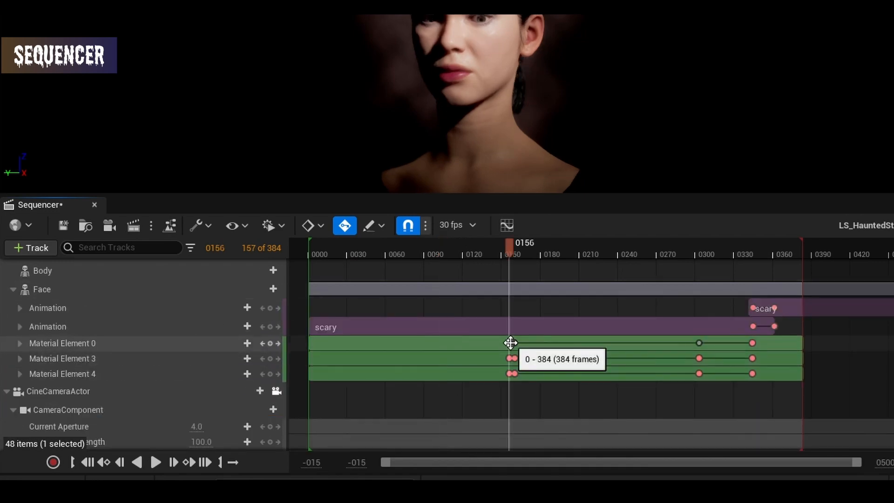
scroll(535, 383, down, 3)
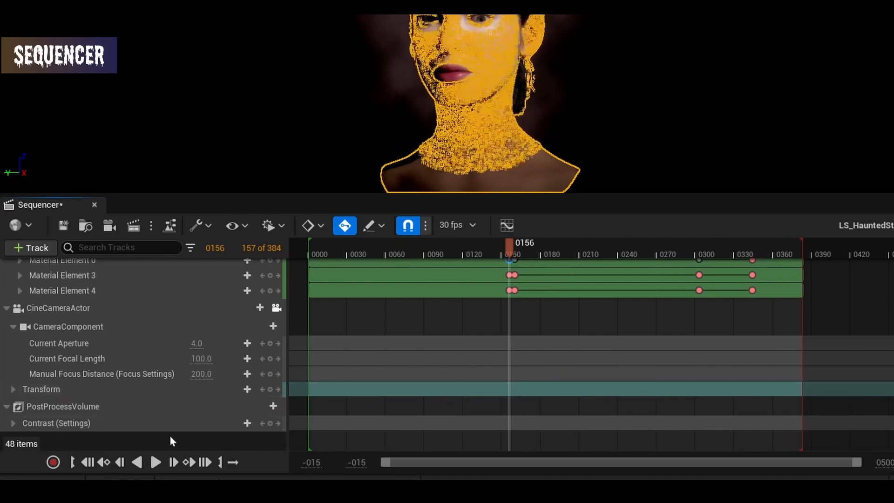
click(13, 426)
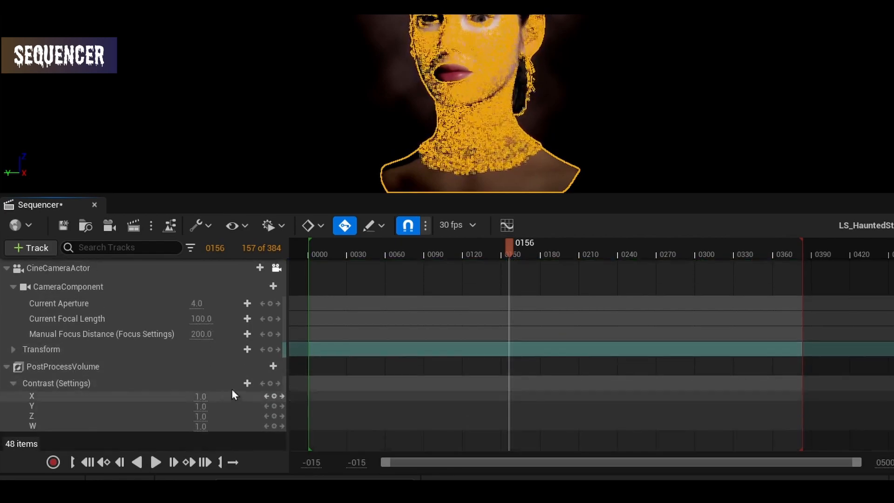
click(271, 384)
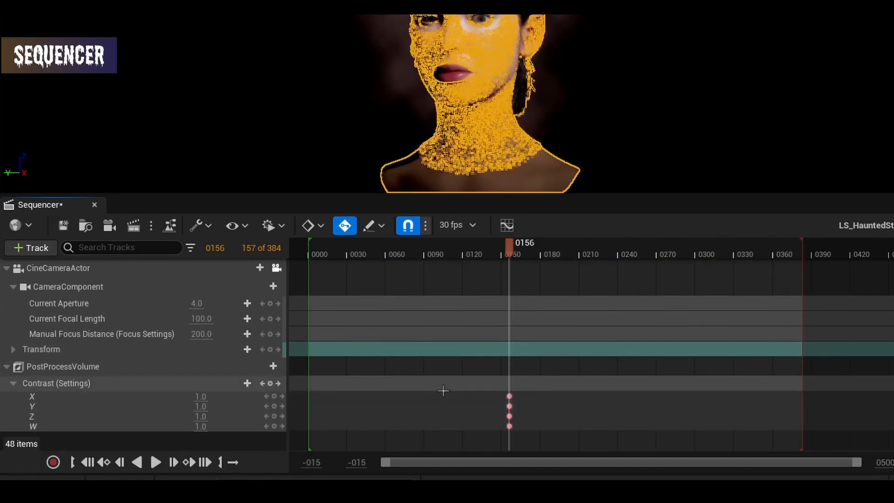
Key Contrast at frame 160 with X, Y and Z set to 1.5
scroll(522, 343, up, 3)
scroll(514, 347, up, 2)
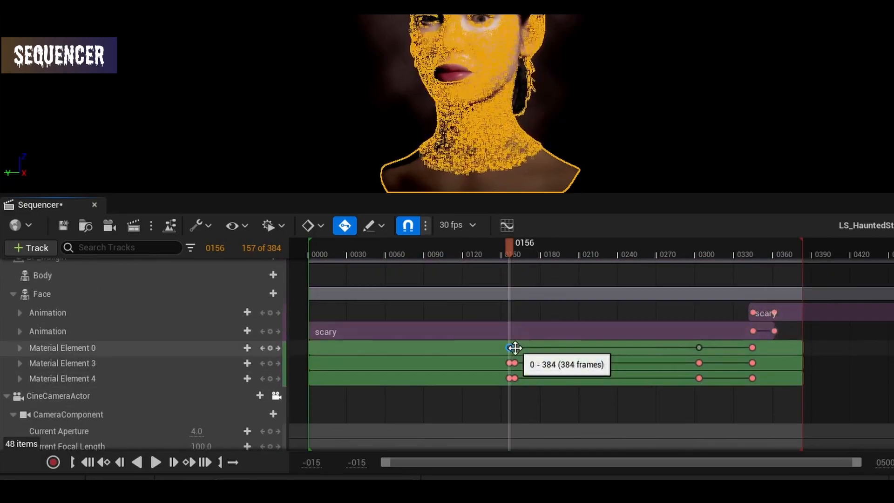
scroll(524, 373, down, 5)
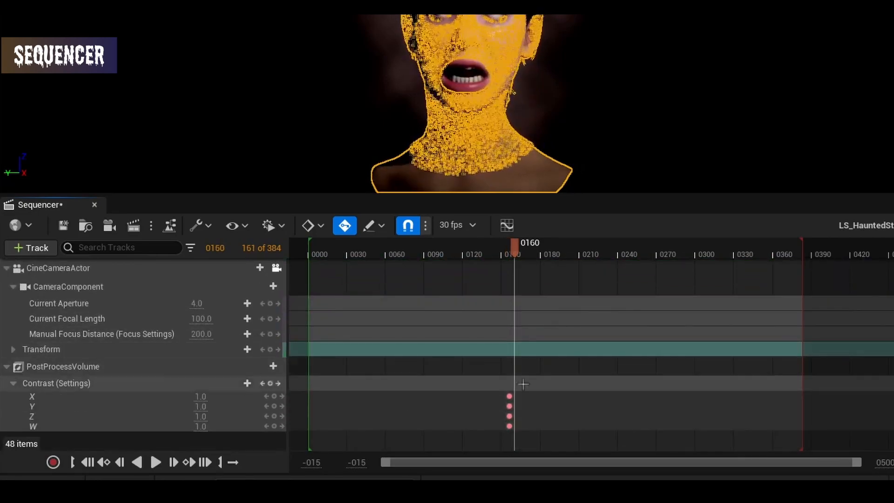
click(269, 384)
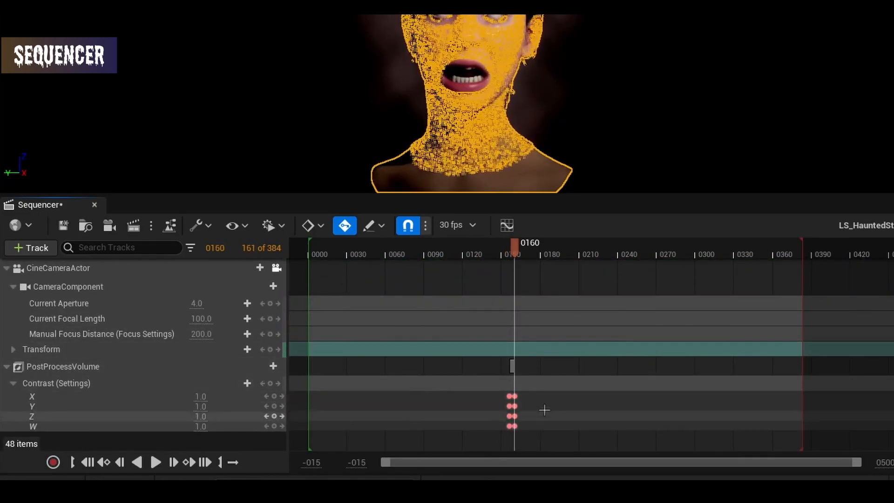
click(515, 396)
drag(526, 429, 512, 396)
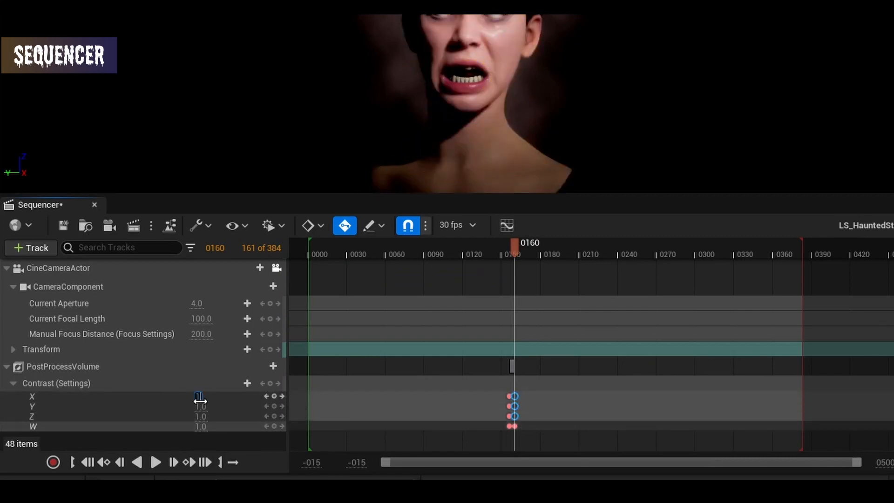
key(Return)
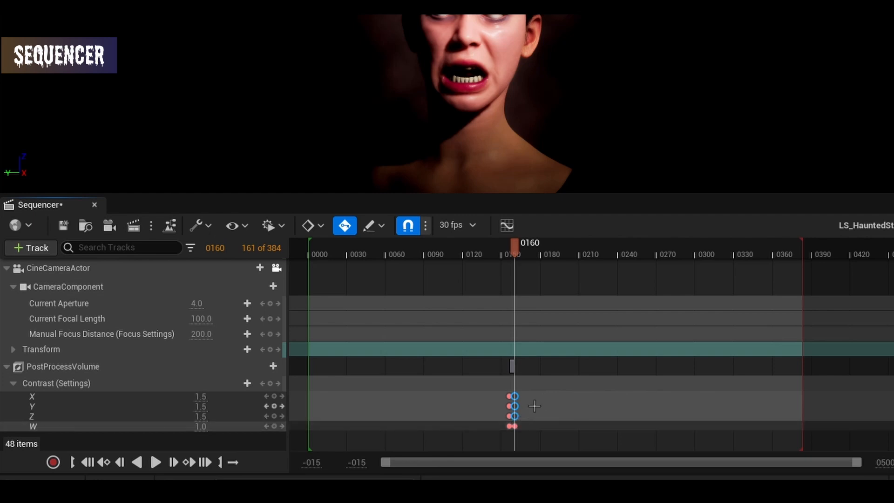
Copy the frame 160 Contrast X, Y and Z keys to frame 303
scroll(670, 367, up, 5)
middle_click(697, 356)
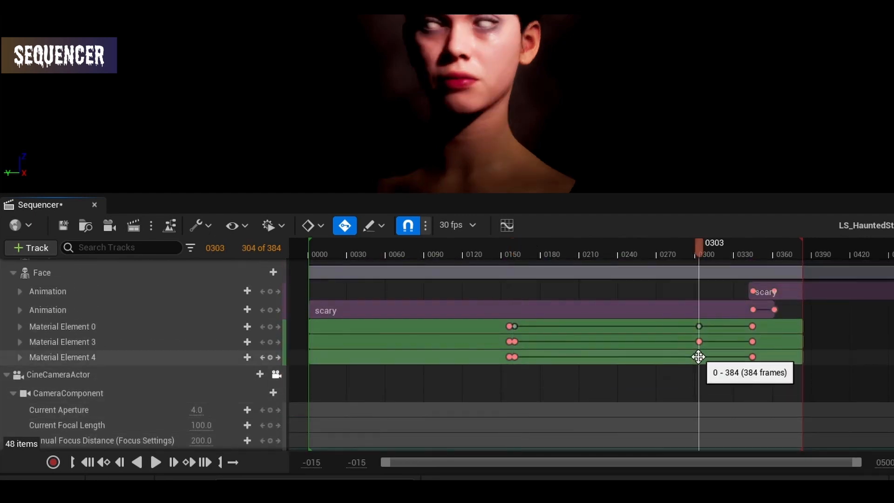
scroll(698, 368, down, 5)
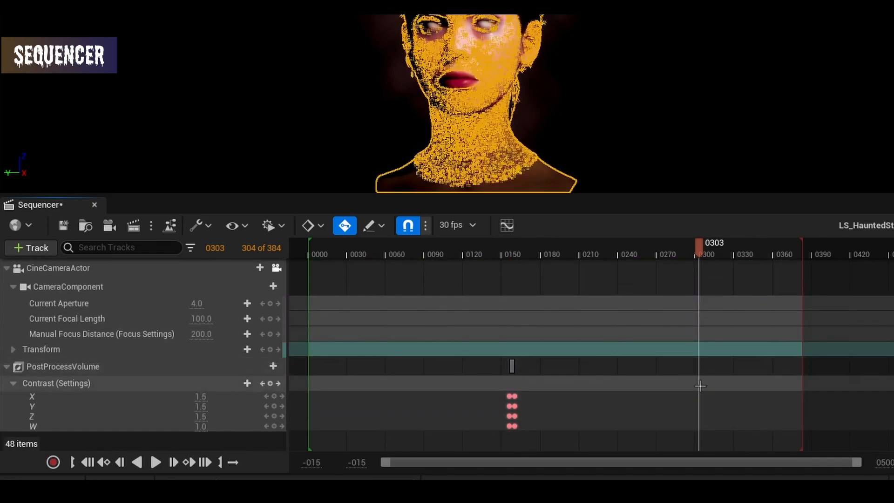
click(700, 386)
key(ctrl+v)
Copy the frame 156 Contrast X, Y, Z and W keys to frame 344
click(508, 397)
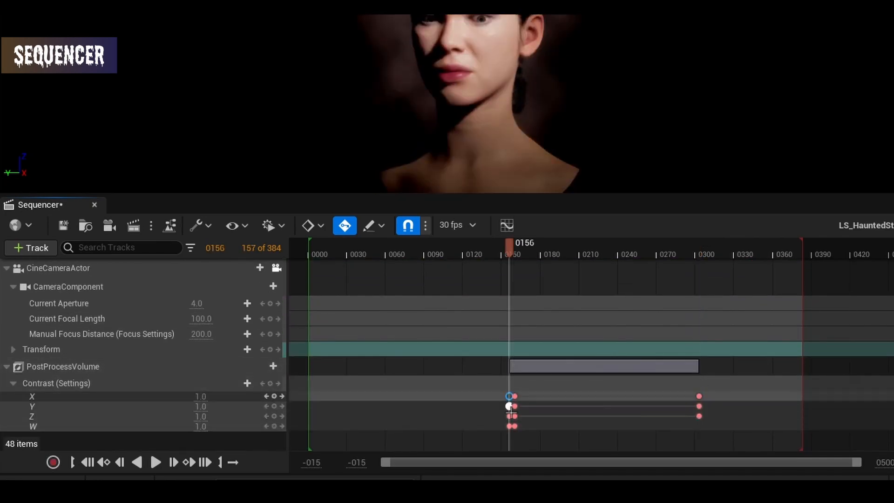
ctrl+click(508, 415)
ctrl+click(509, 405)
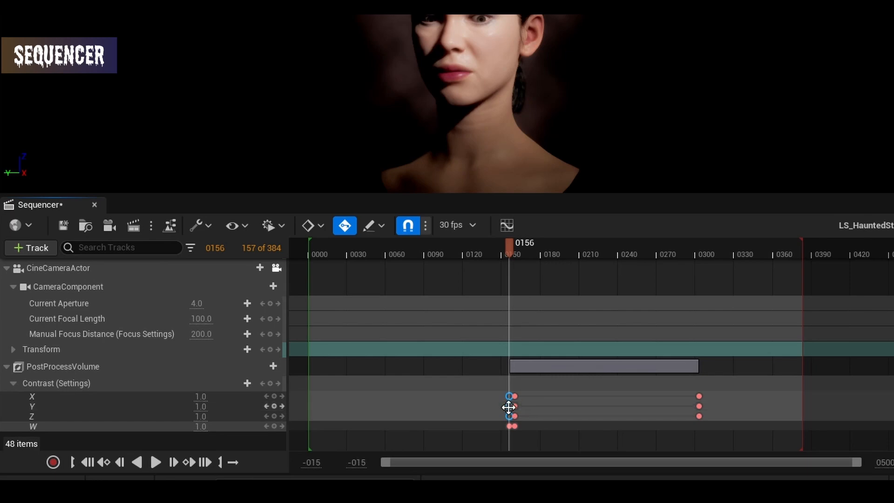
ctrl+click(509, 426)
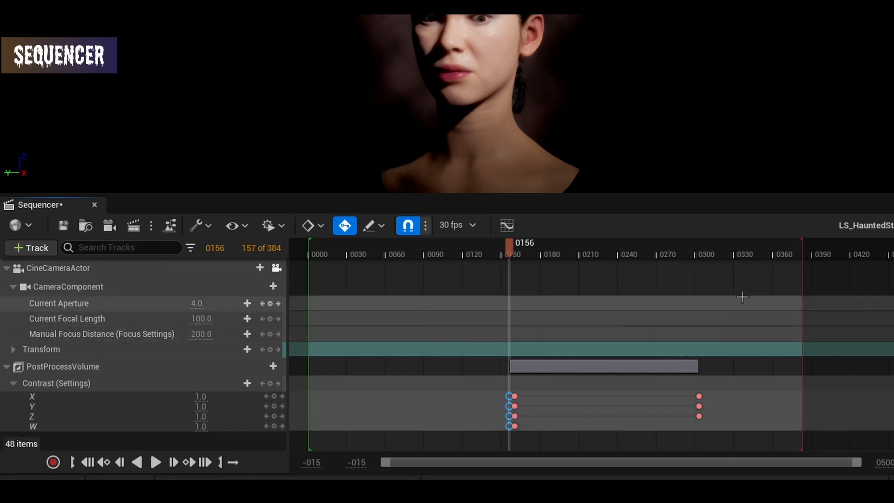
scroll(740, 298, up, 6)
click(752, 329)
scroll(756, 382, down, 6)
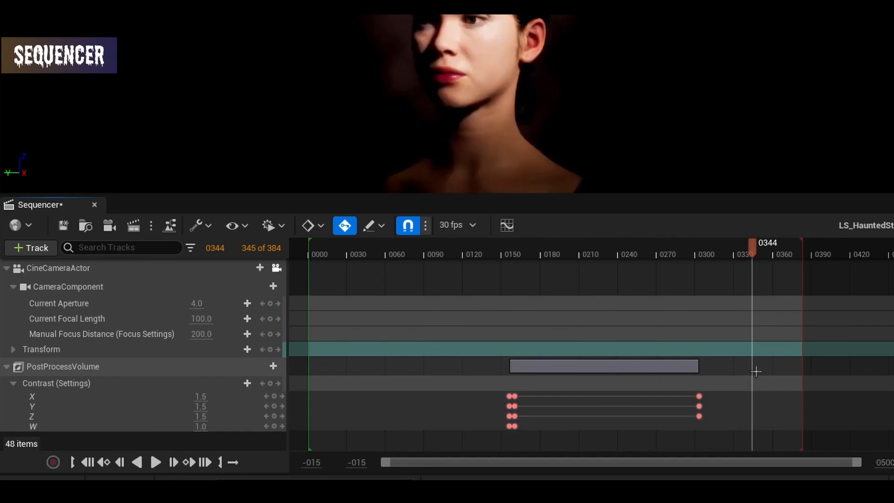
key(ctrl+v)
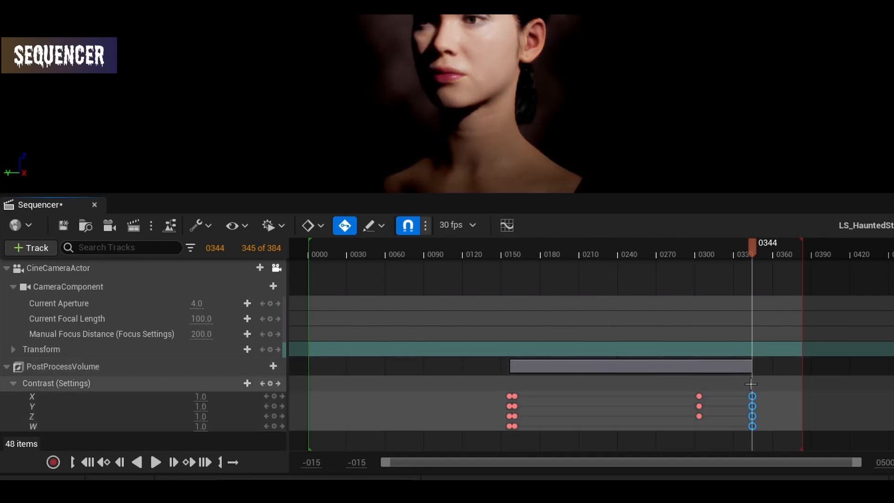
Play the sequence from before frame 156 to preview the contrast change
drag(746, 257, 468, 259)
key(space)
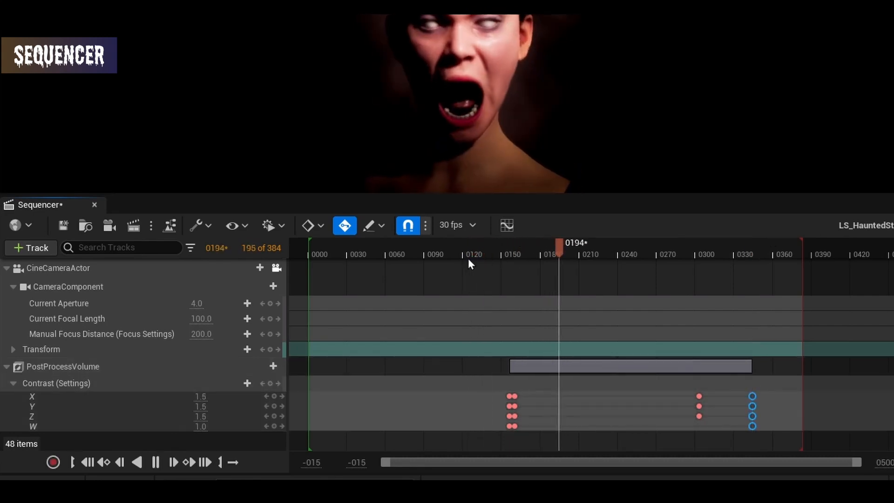
key(space)
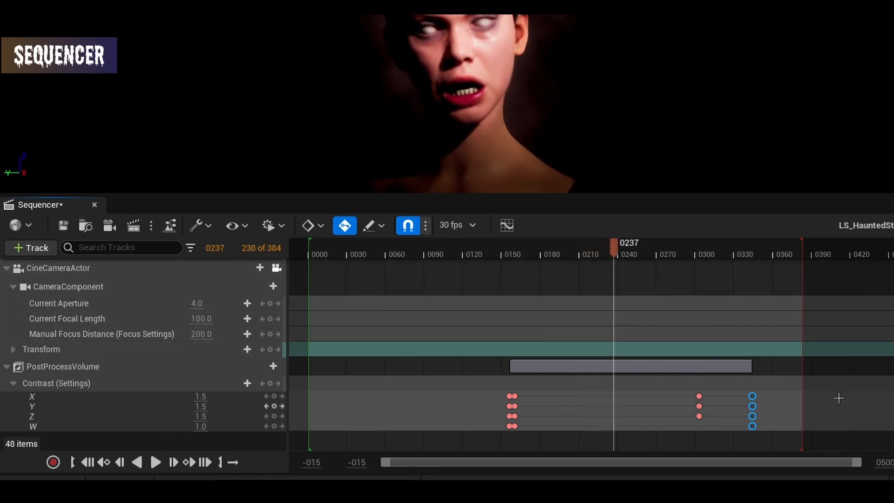
Add a Material Parameter Collection track for MPC_Wall to the sequence
click(27, 251)
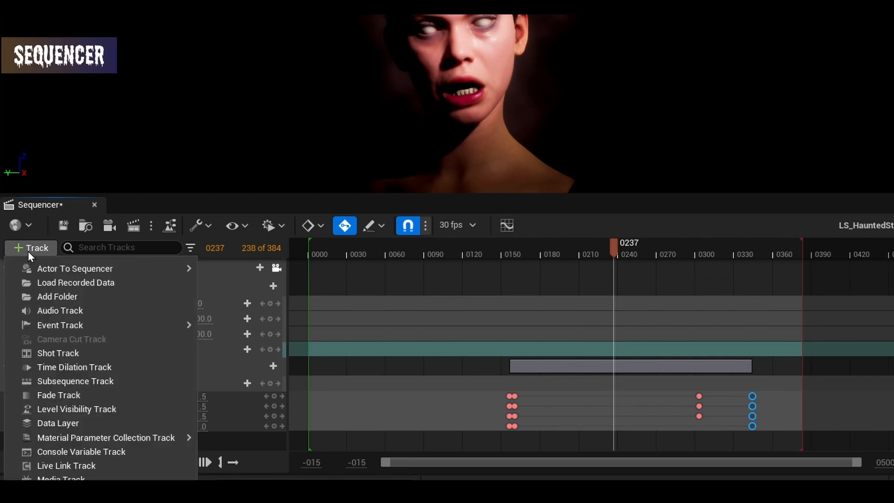
mouse_move(85, 441)
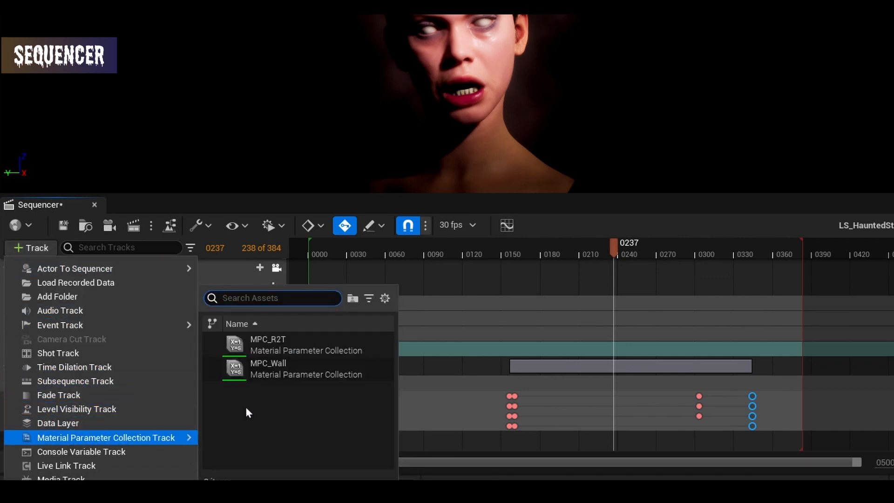
click(266, 375)
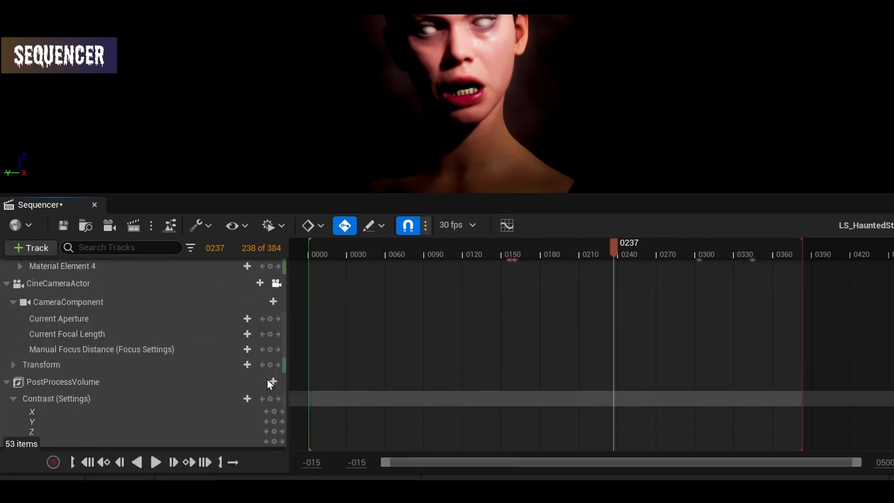
scroll(465, 316, up, 1)
scroll(465, 315, up, 5)
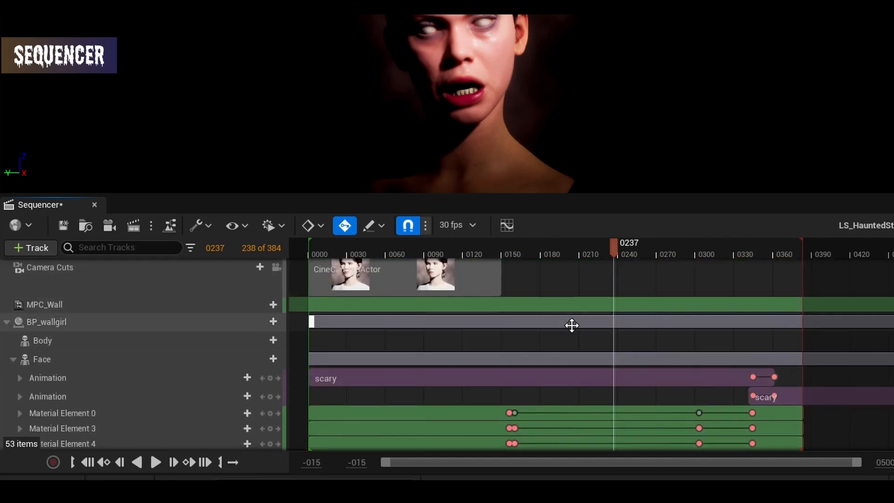
Add the CenterWidth parameter to the MPC_Wall track and key it at frame 156 with a value of 3.0
click(509, 412)
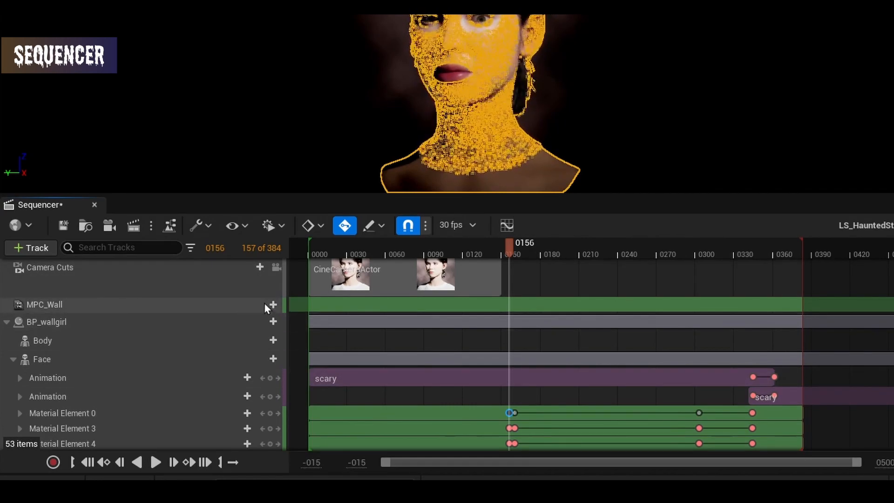
click(274, 305)
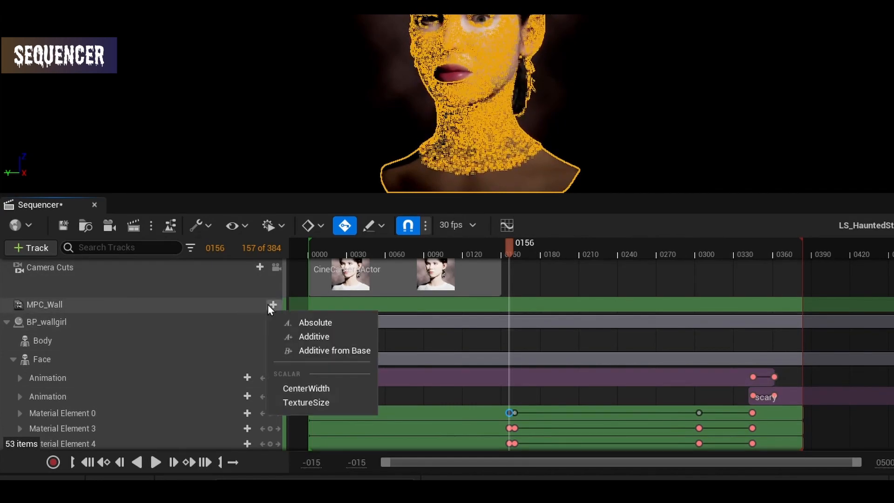
click(290, 391)
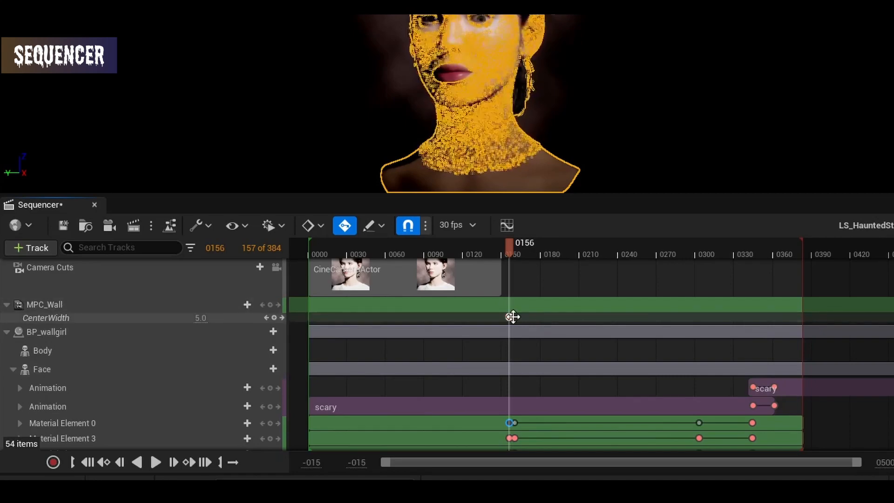
click(509, 317)
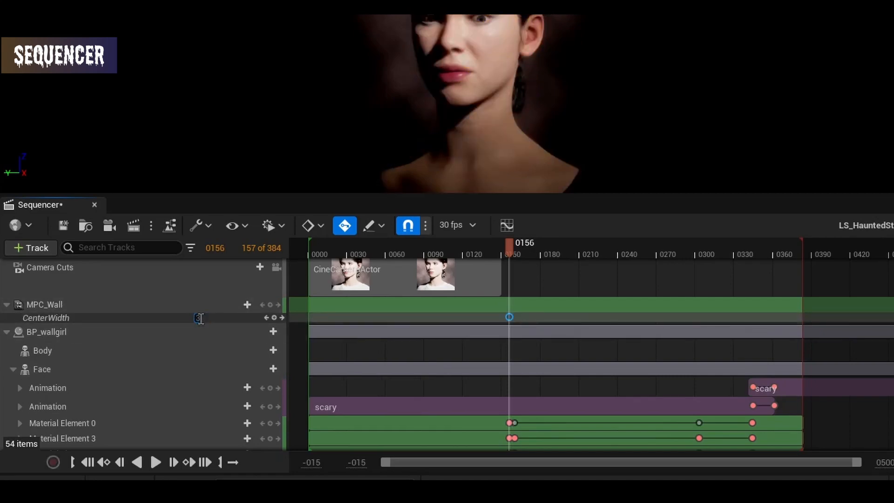
key(Return)
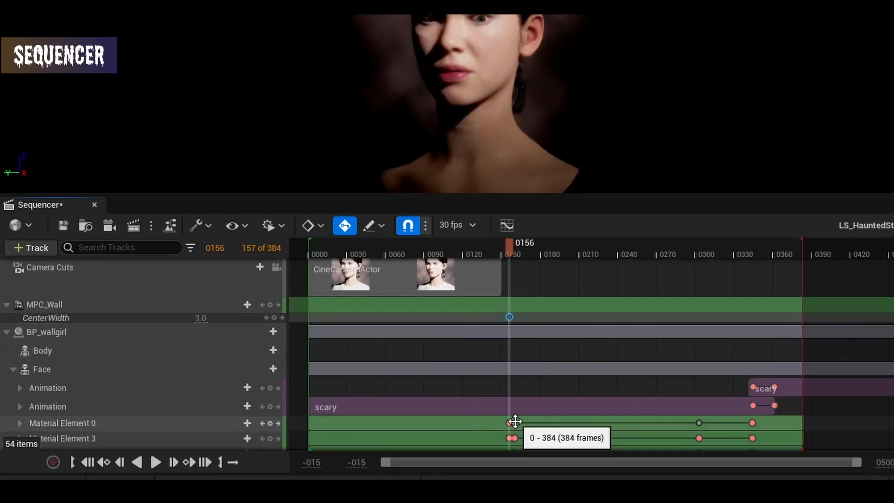
Key CenterWidth at frame 160, aligned with the Material Element 0 key, with a value of 17.0
click(514, 422)
click(274, 318)
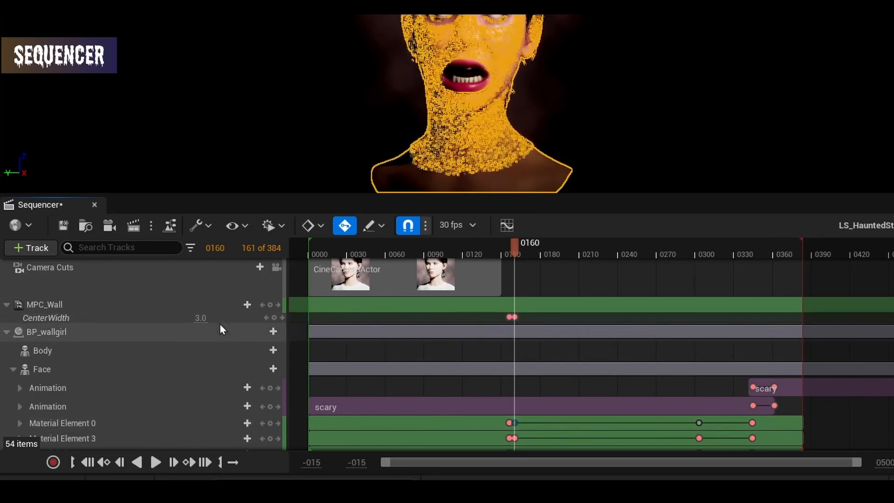
click(514, 317)
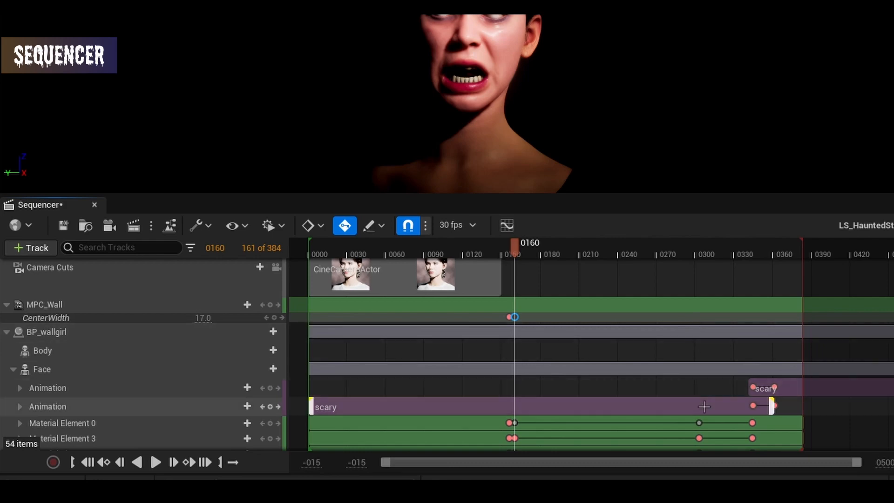
Copy the frame 160 CenterWidth key to frame 303
click(698, 423)
click(699, 320)
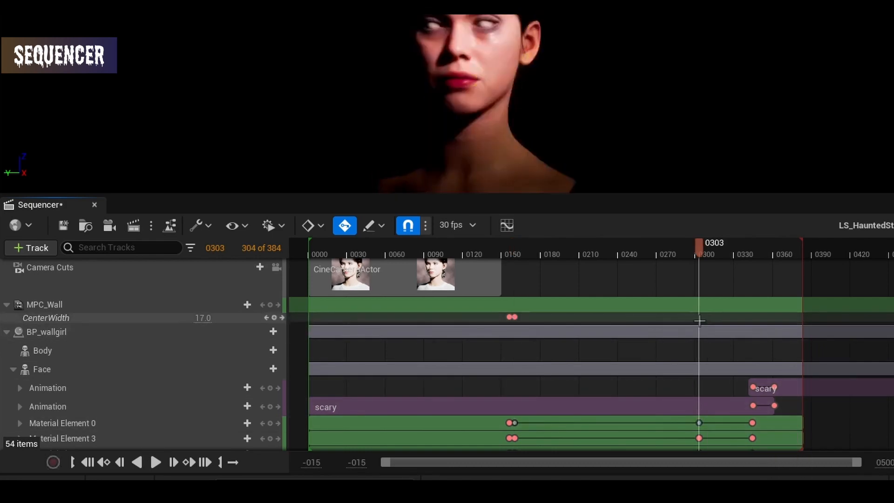
middle_click(699, 320)
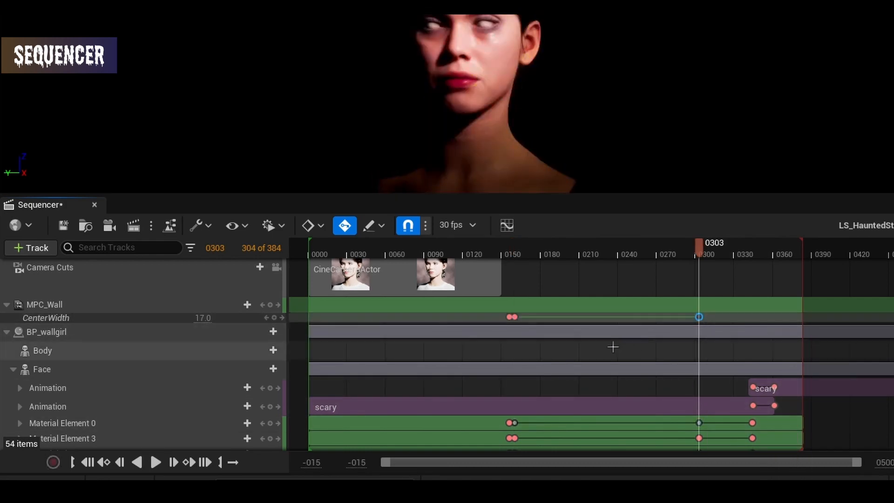
Copy the frame 156 CenterWidth key to frame 344
click(508, 318)
click(508, 318)
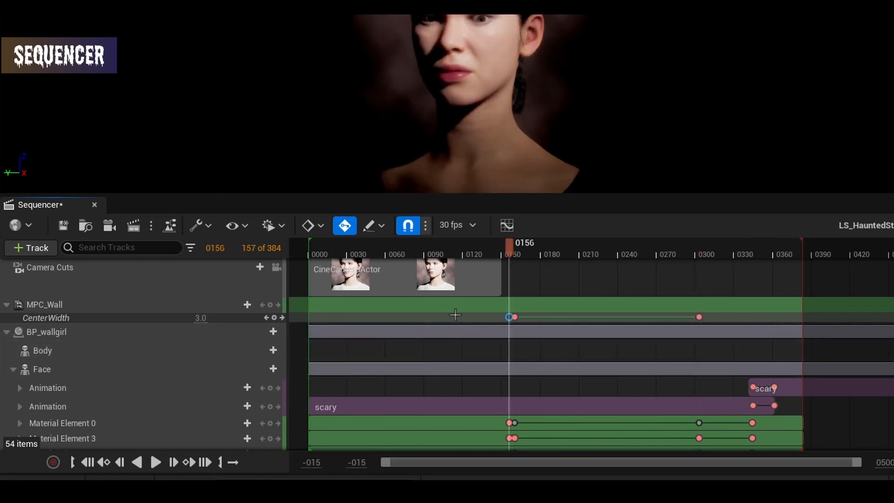
click(752, 423)
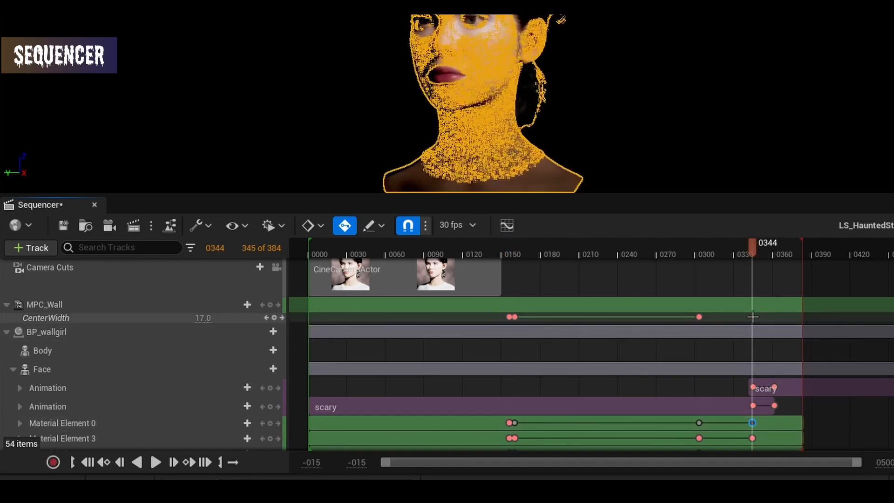
click(752, 317)
key(ctrl+v)
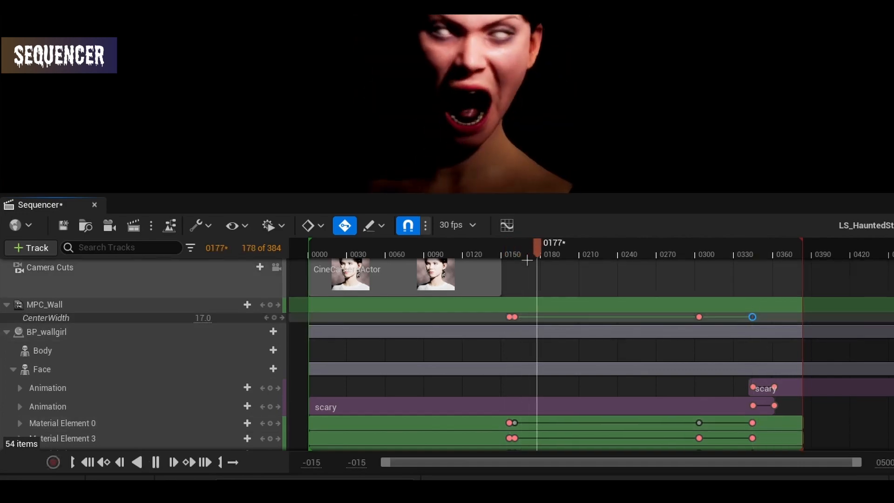
Play the sequence from before frame 156 to preview the wall's CenterWidth change
click(483, 248)
key(space)
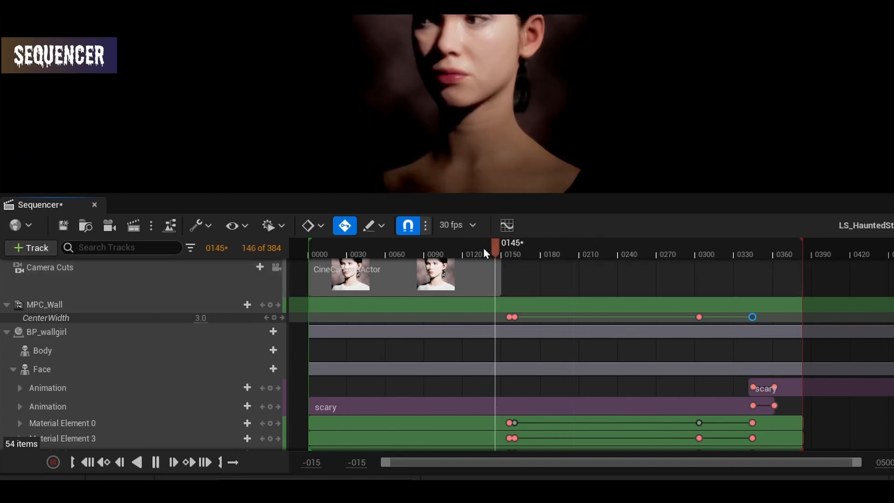
key(space)
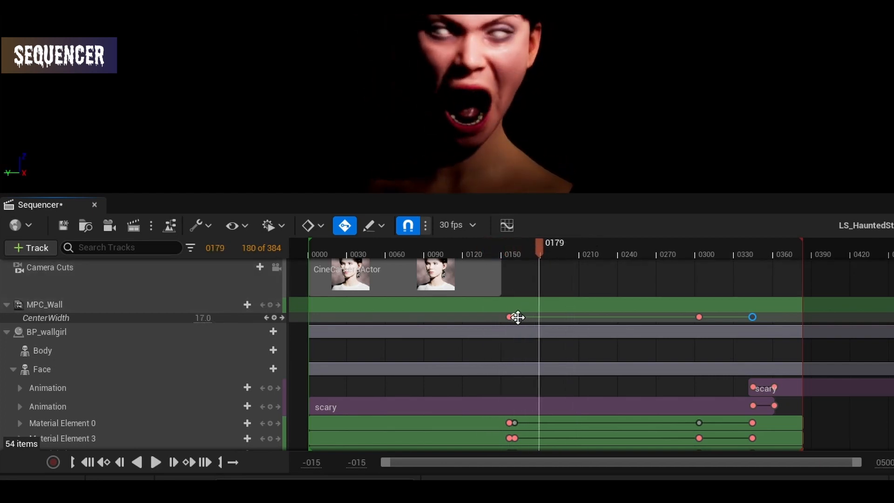
Move the CenterWidth key at frame 160 to frame 189 and replay the sequence from before frame 156
drag(515, 315, 520, 315)
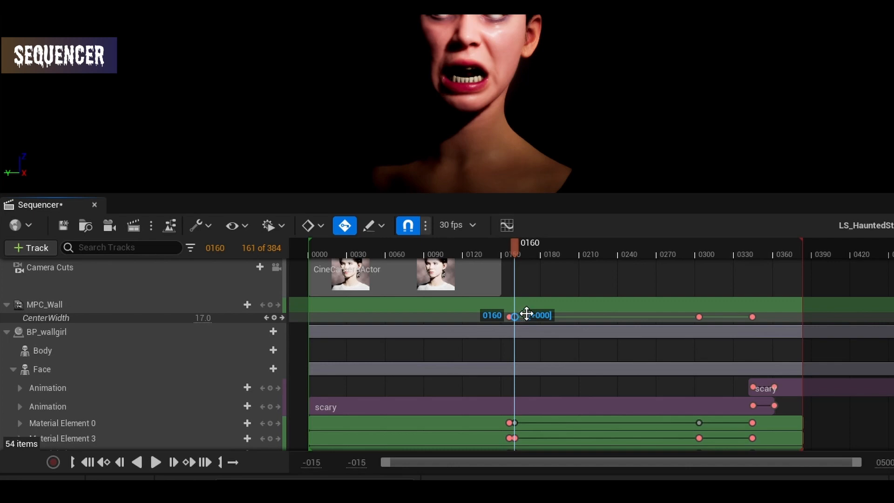
drag(526, 313, 554, 317)
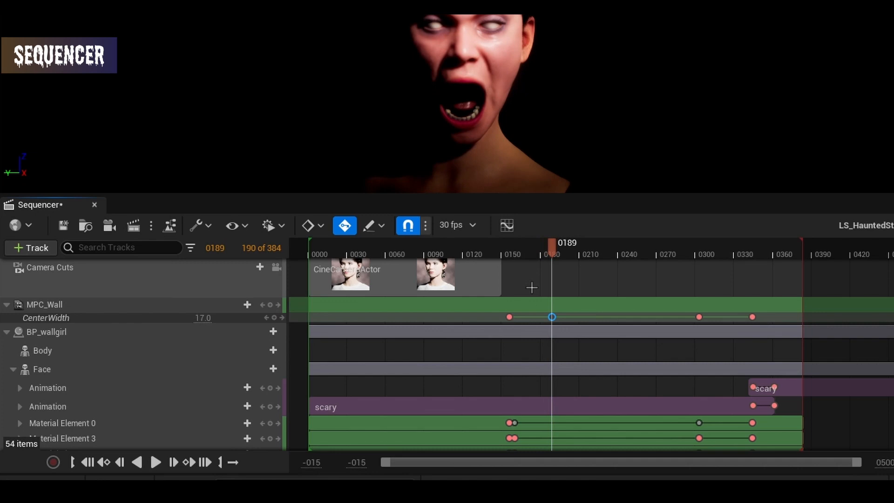
click(490, 255)
key(space)
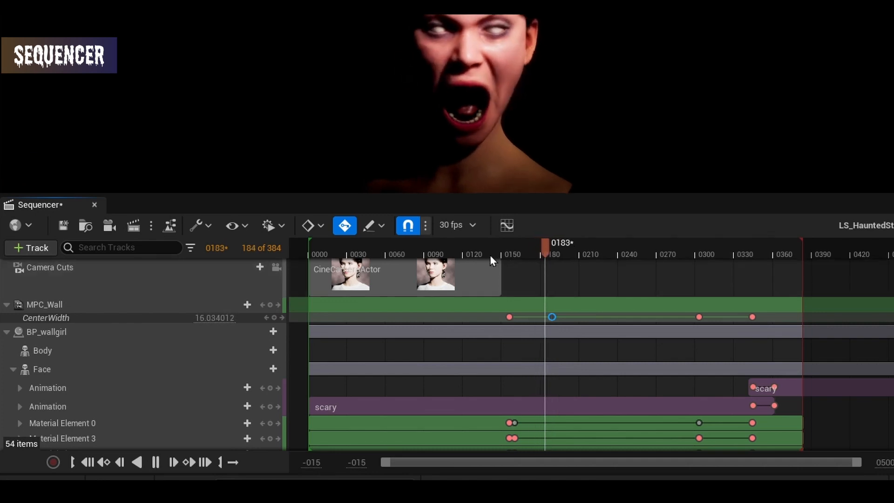
key(space)
click(490, 255)
key(space)
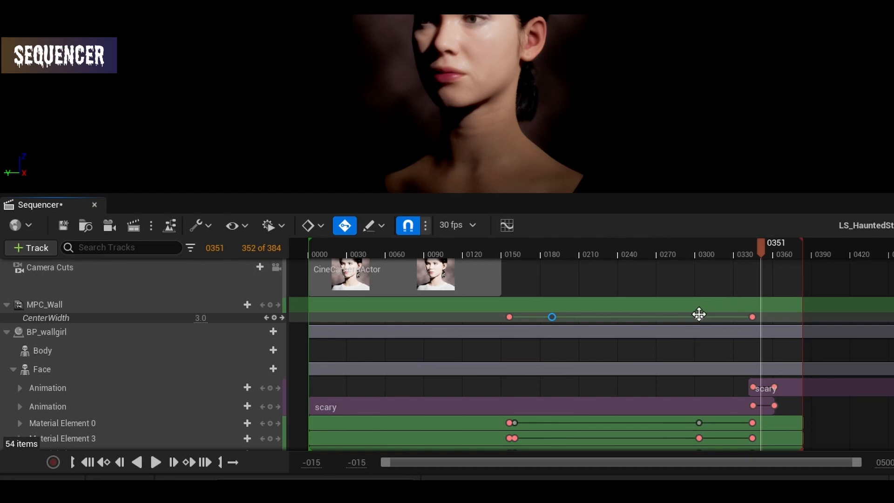
Move the CenterWidth keys at frames 303 and 344 to about frame 280 and frame 341, and save the sequence
drag(699, 317, 669, 316)
drag(752, 317, 709, 318)
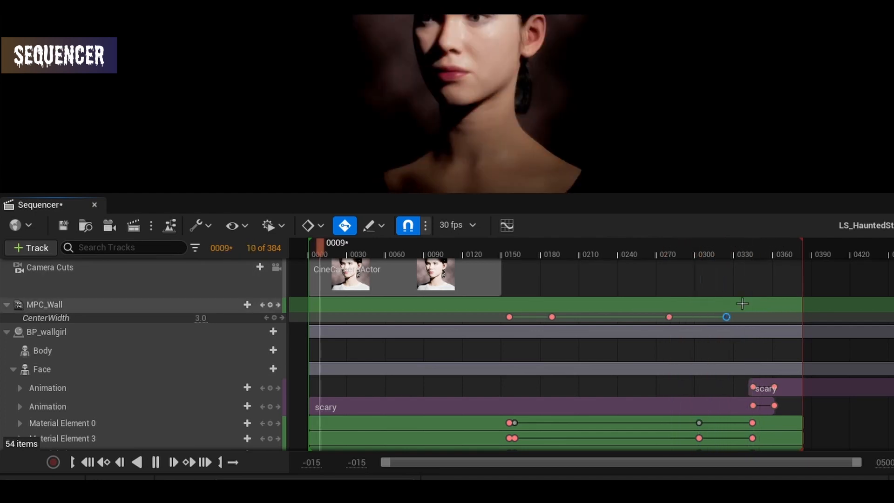
drag(726, 316, 744, 317)
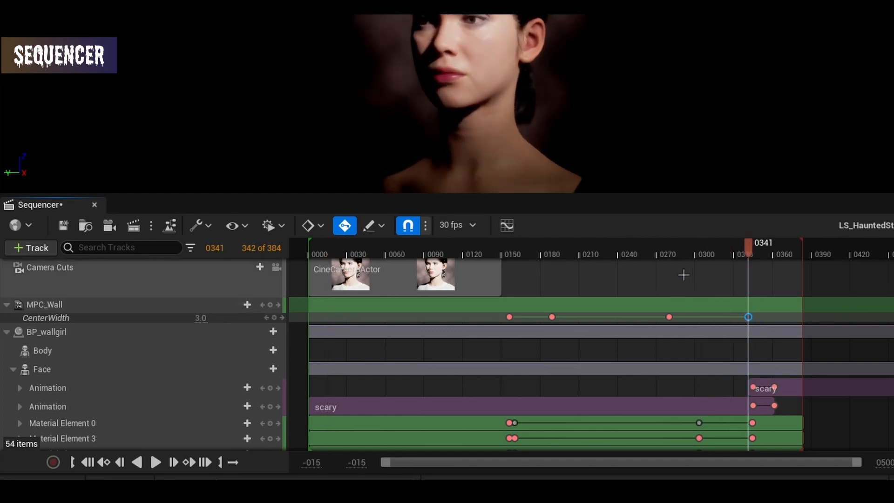
key(space)
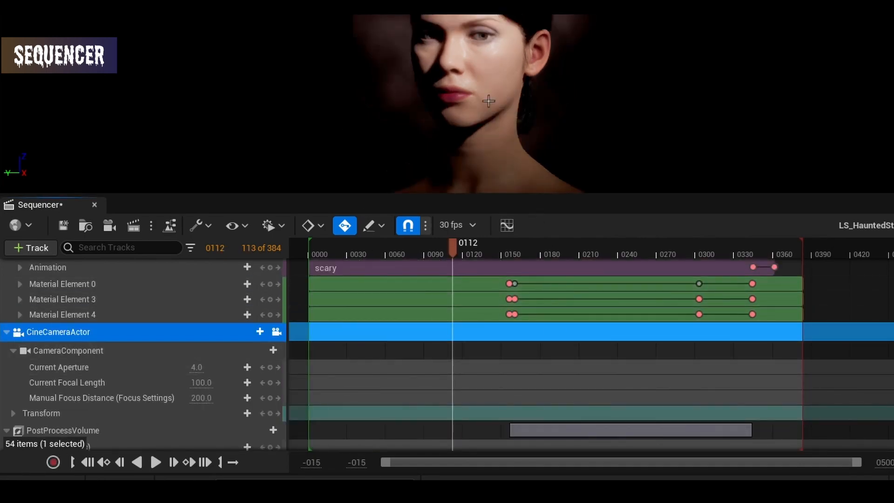
click(64, 226)
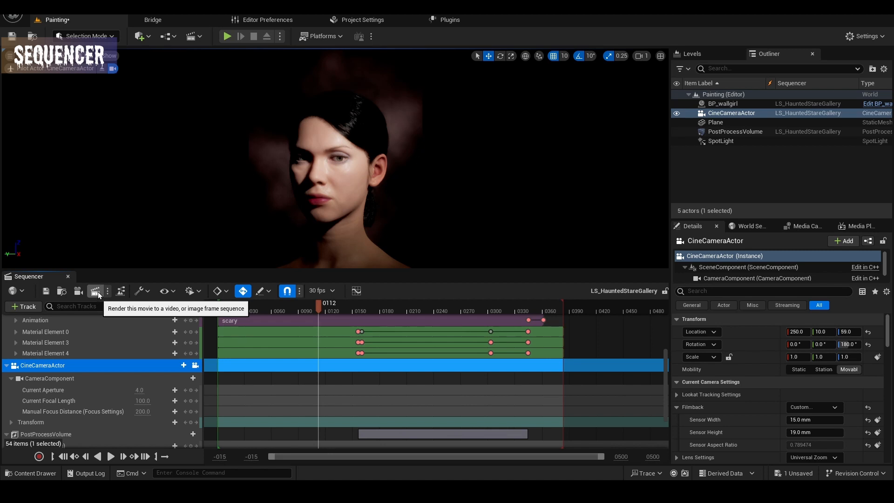
Open the movie render settings and set a custom resolution of 1200 wide by 1600 high
click(95, 291)
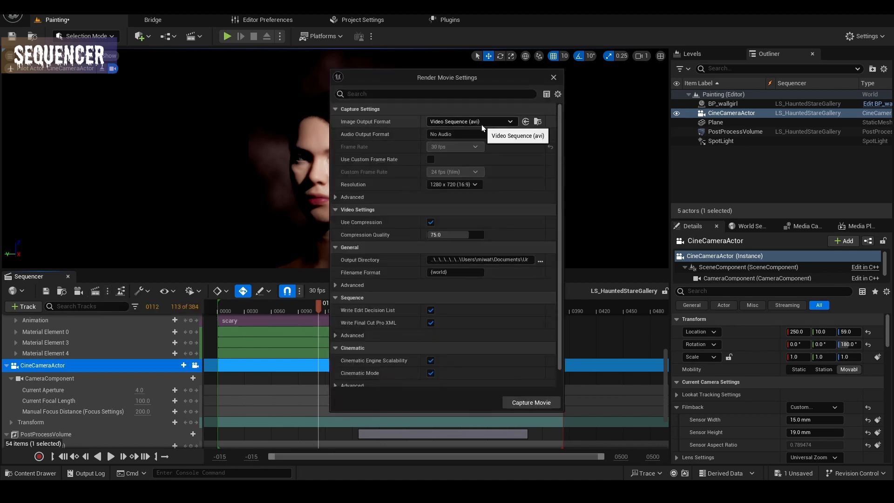
click(465, 185)
click(445, 247)
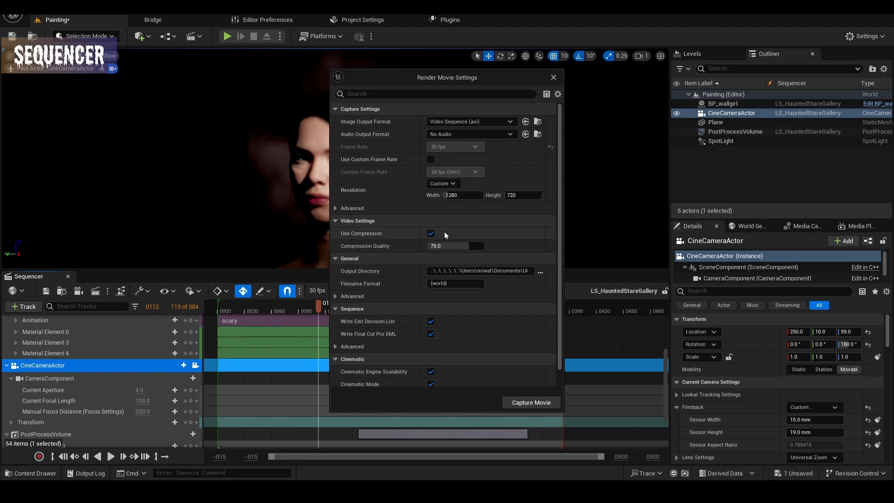
drag(447, 77, 564, 92)
click(575, 211)
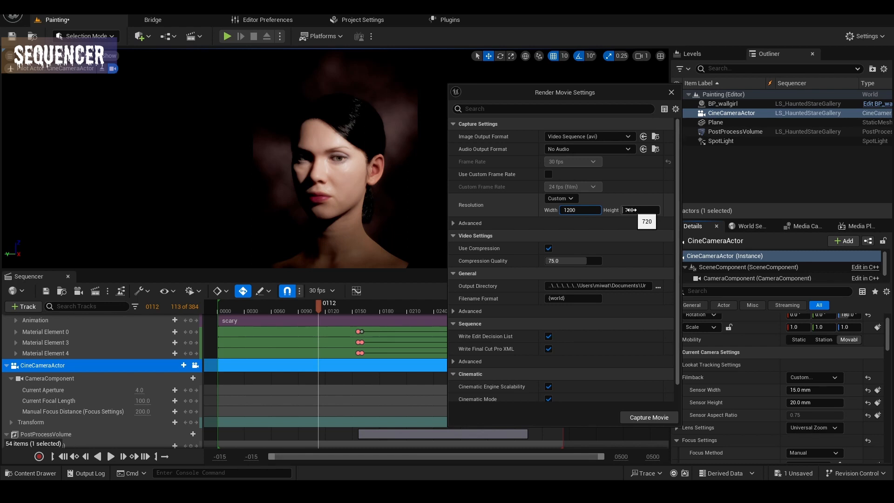
click(631, 210)
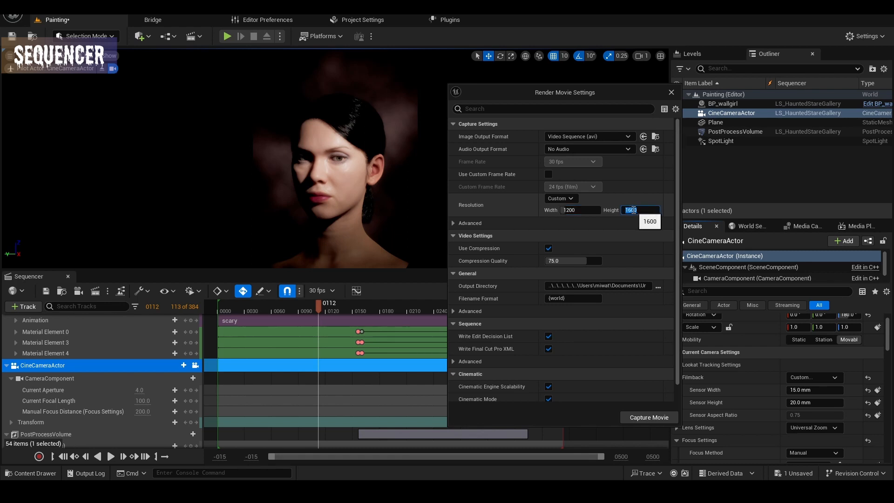
key(Return)
Set the movie's output directory to the Halloween folder in Documents/articles/youtube/interactive
scroll(499, 215, down, 2)
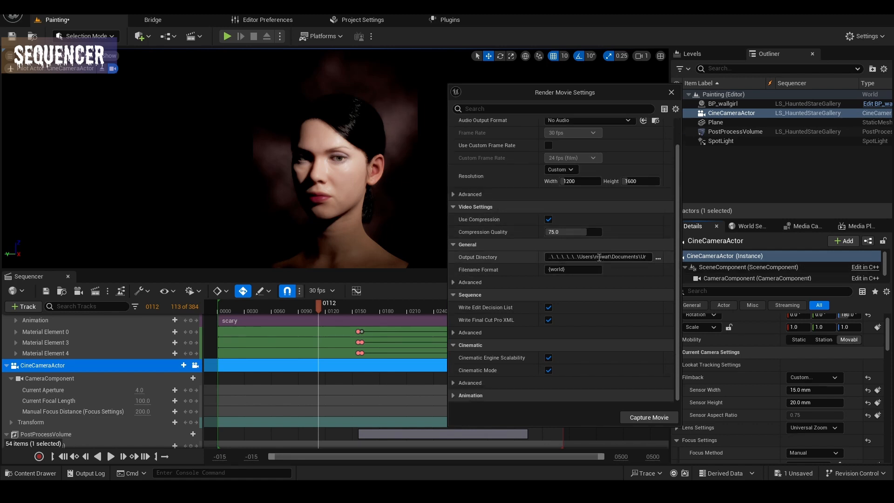
click(657, 257)
click(491, 204)
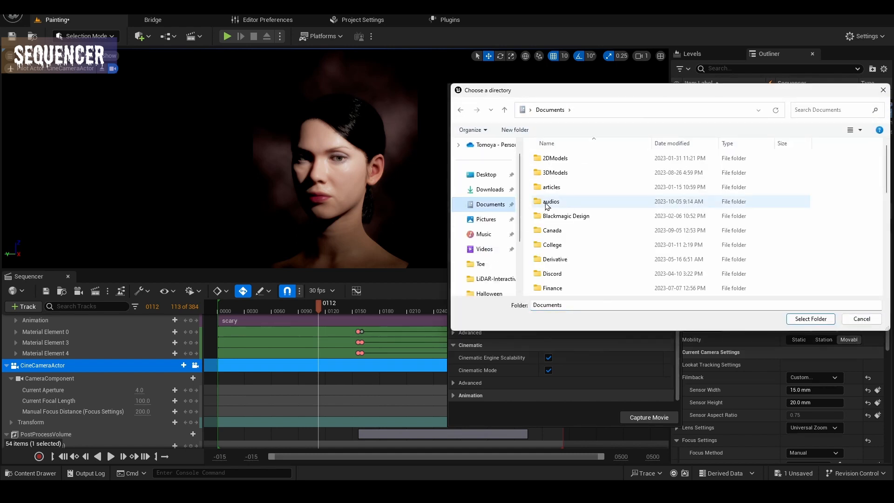
double_click(560, 192)
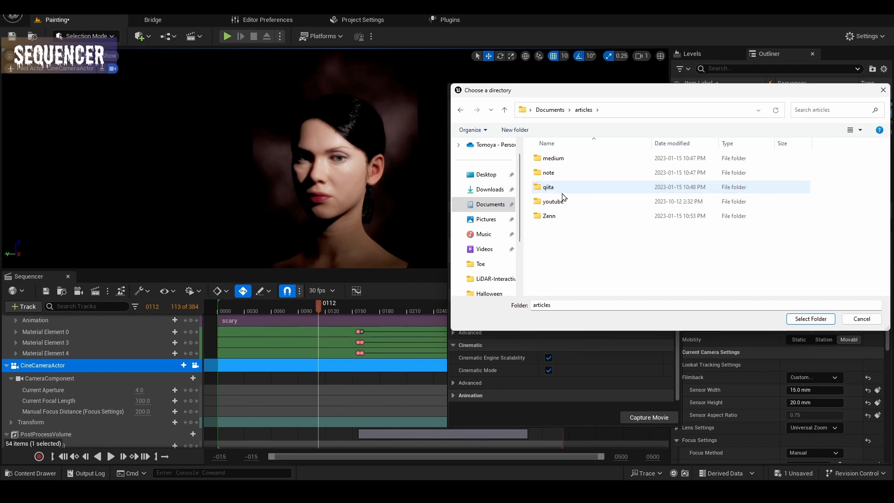
double_click(577, 204)
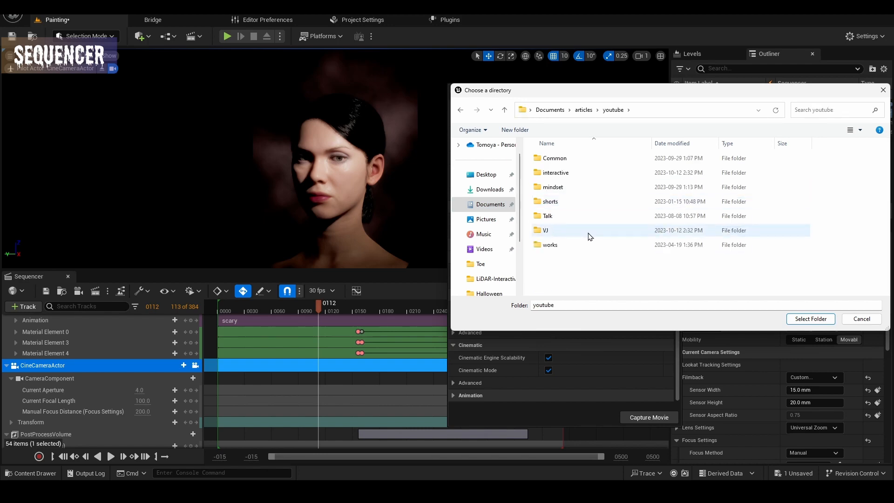
double_click(575, 176)
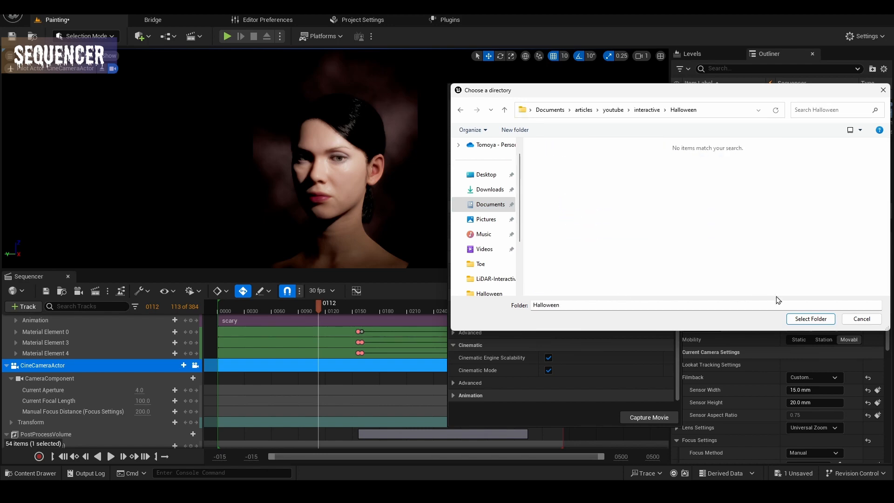
click(810, 319)
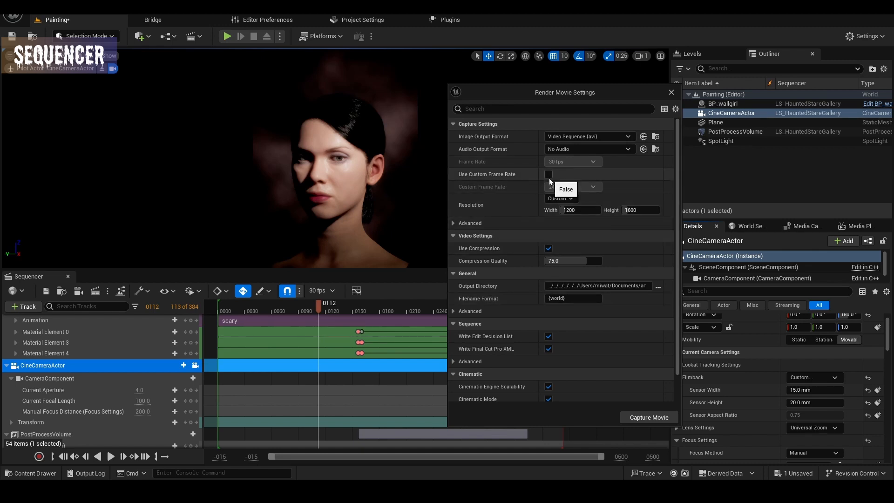
Capture the movie, saving the Painting map, and close the rendered video after checking its playback
scroll(497, 302, down, 2)
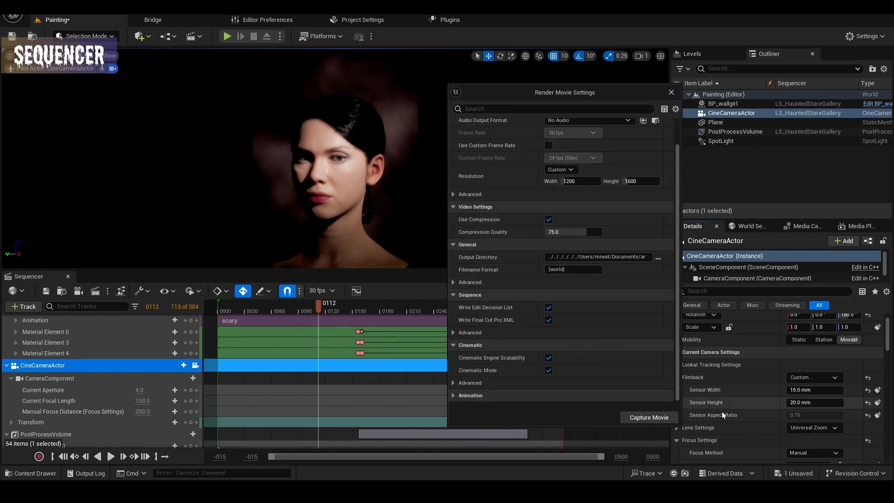
click(650, 418)
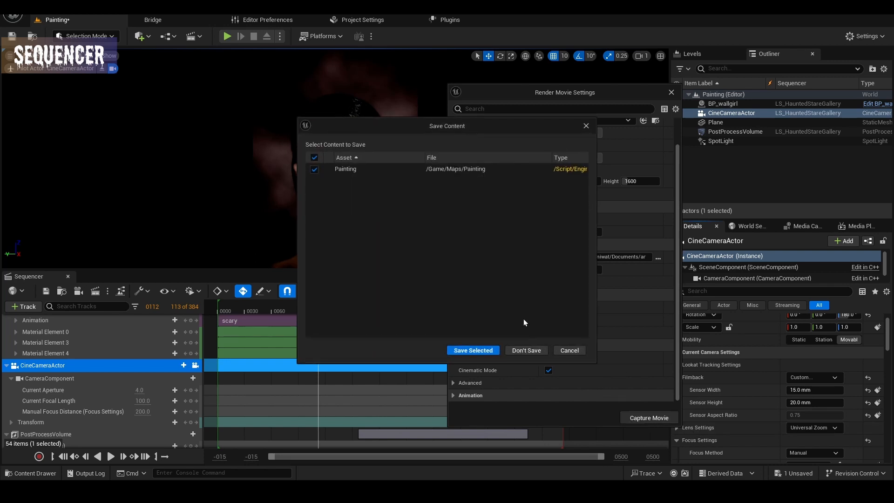
click(466, 350)
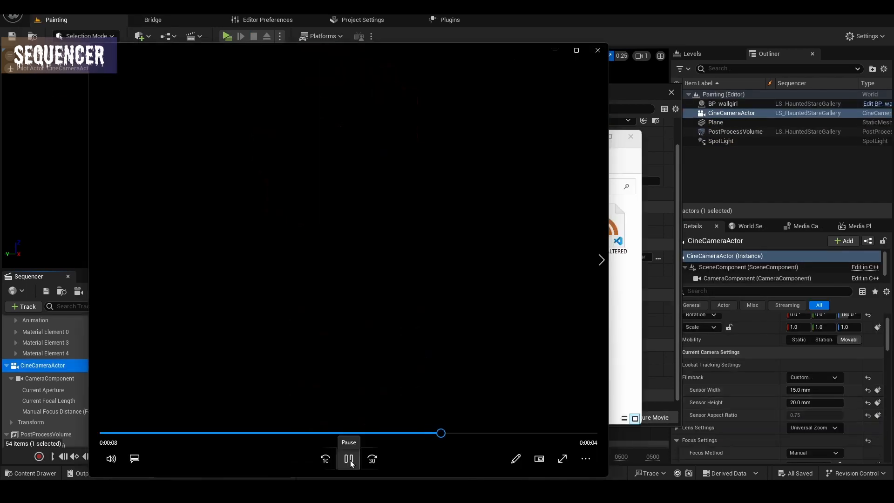
click(350, 461)
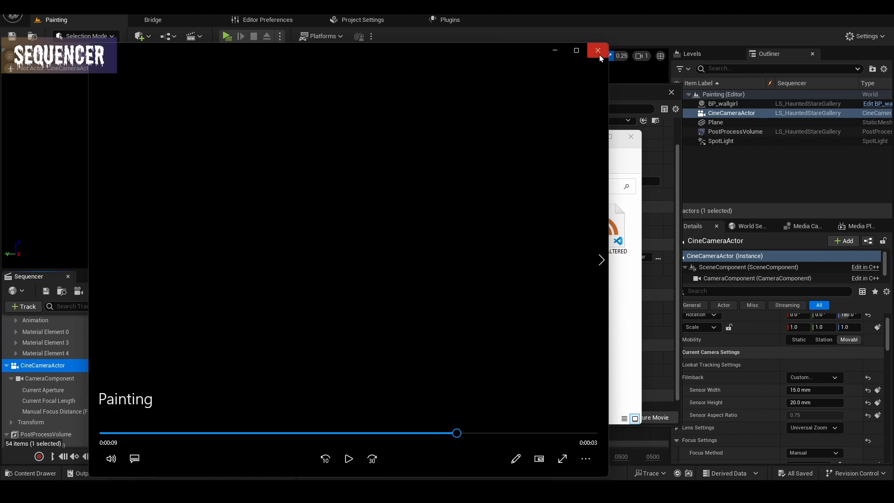
click(599, 54)
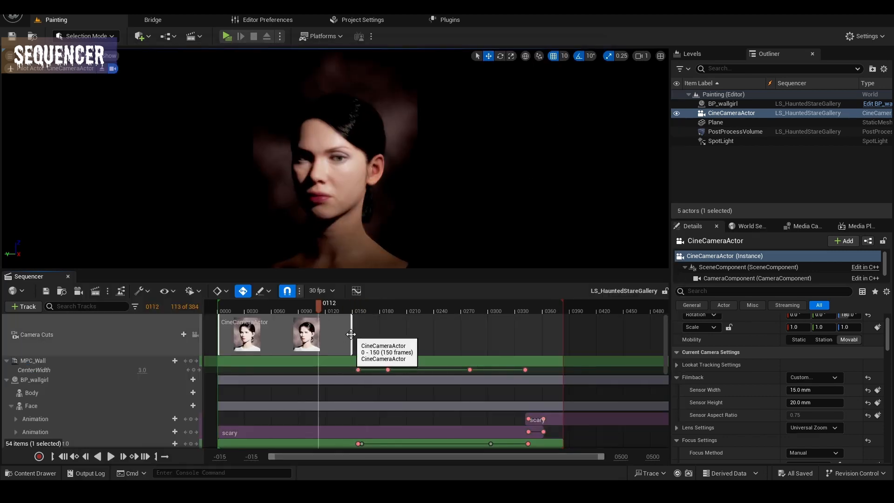
Extend the CineCameraActor section of the Camera Cuts track to the end of the sequence
click(351, 335)
drag(352, 337, 564, 336)
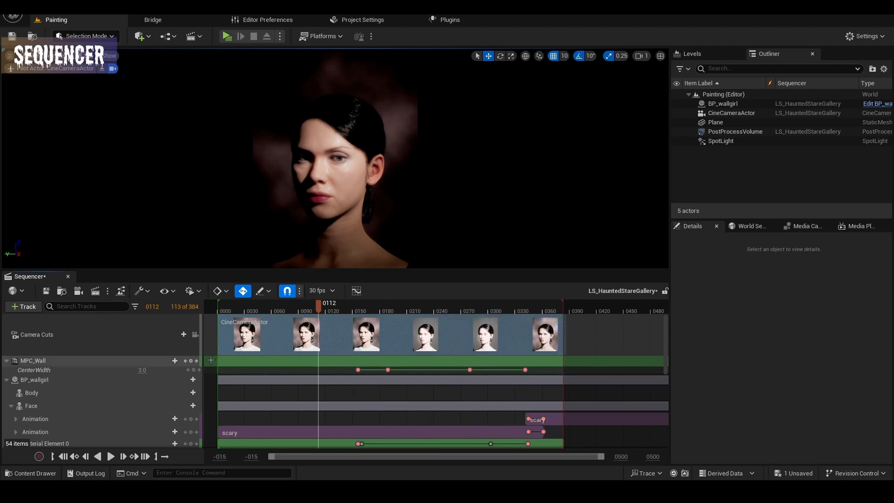
scroll(259, 339, down, 5)
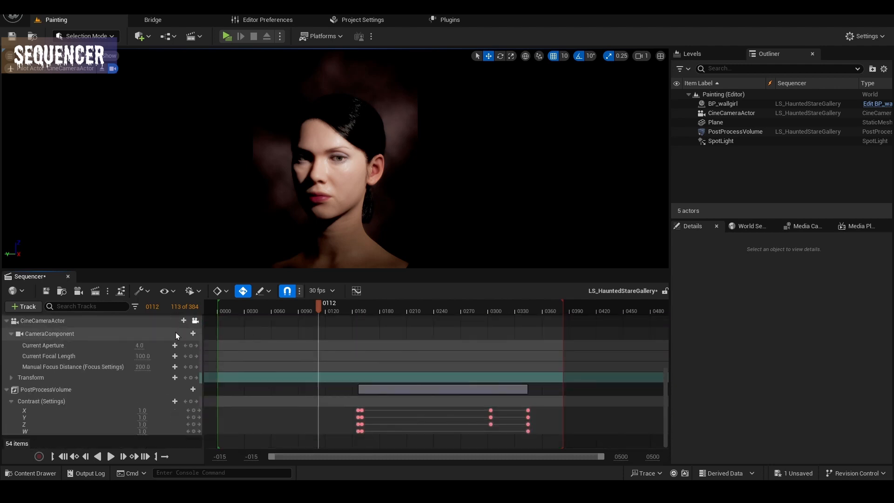
Capture the movie again with the same render settings and close the settings window
click(96, 291)
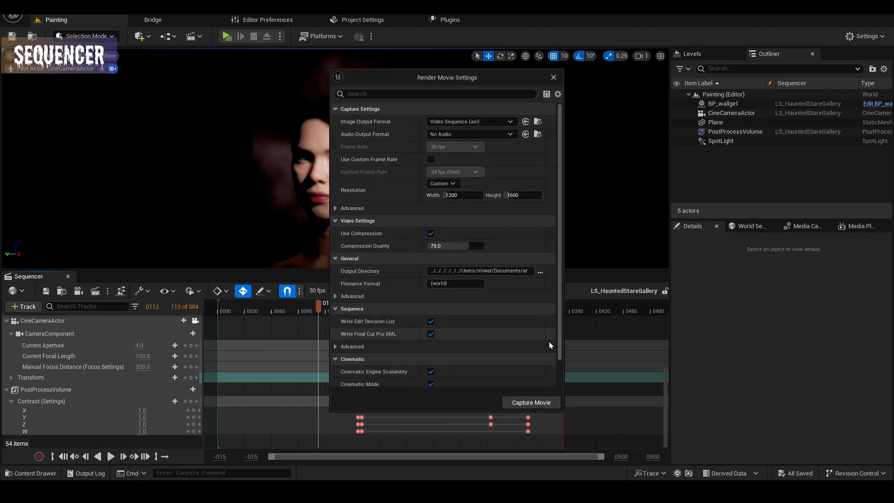
click(532, 403)
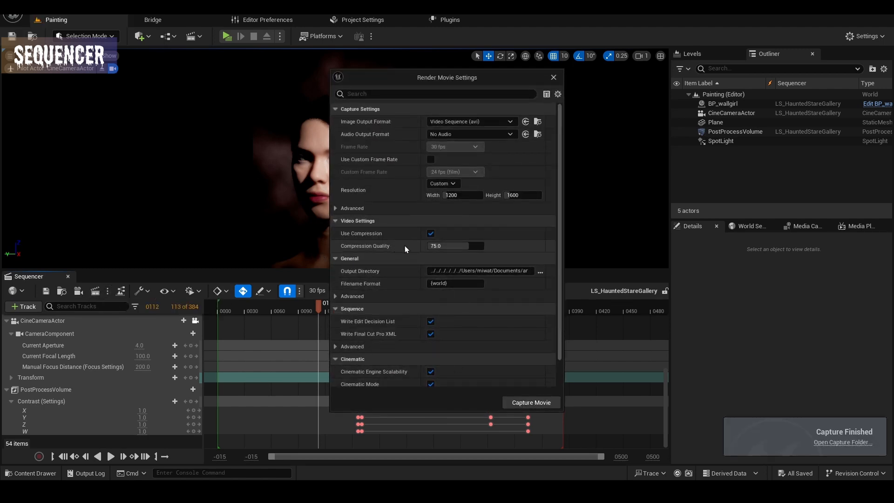
click(553, 78)
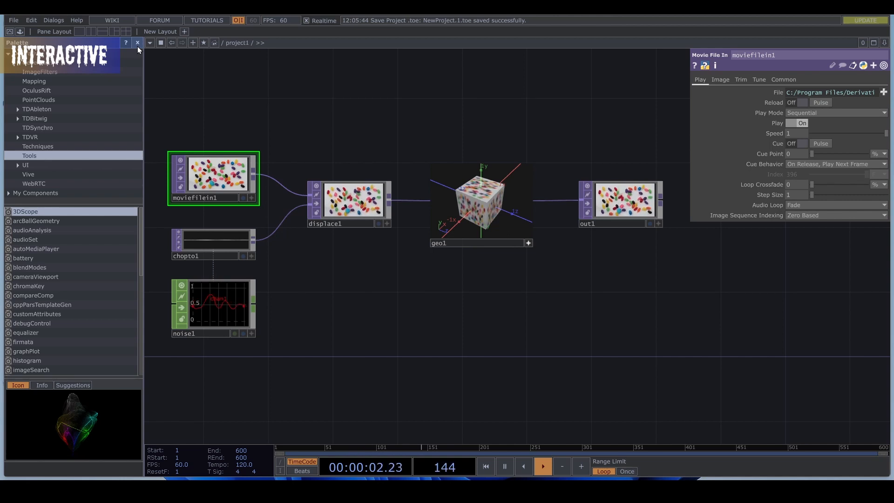
Switch to TouchDesigner, close the component palette and delete all the default example operators from the network
click(137, 43)
drag(467, 334, 63, 142)
key(Delete)
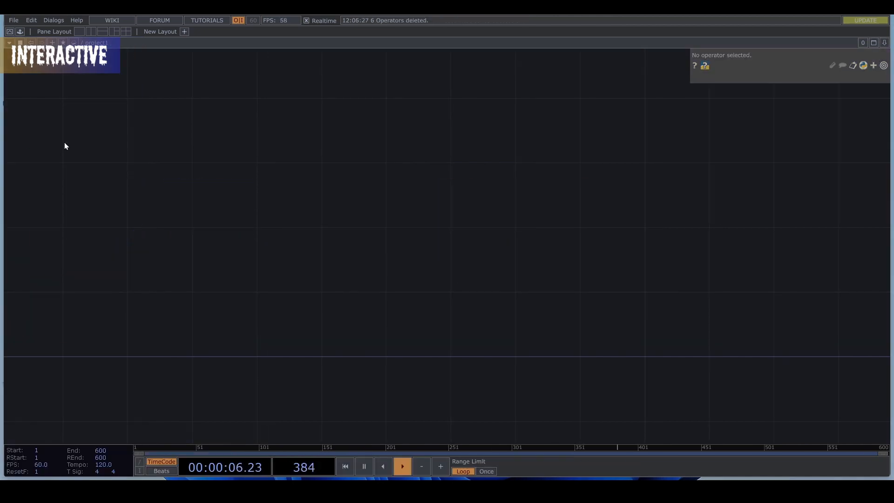
Add a Movie File In TOP and load the Painting_(2) video from the Halloween folder into it
key(Tab)
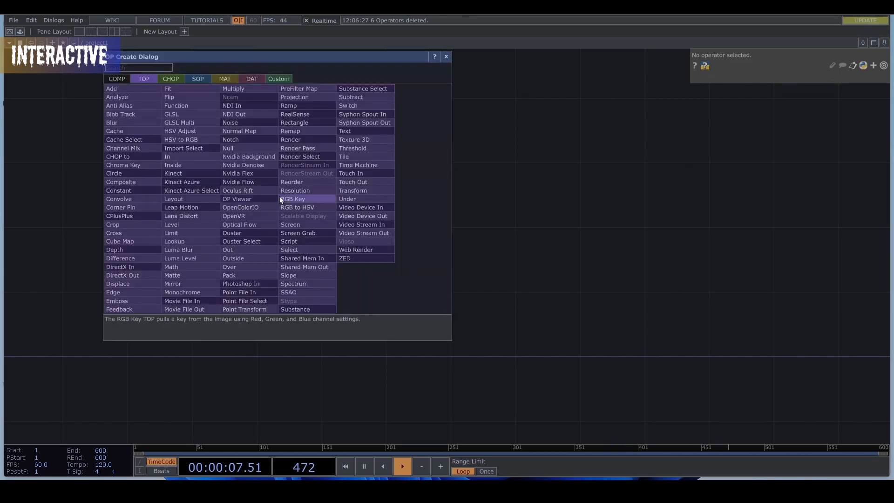
click(211, 302)
click(330, 254)
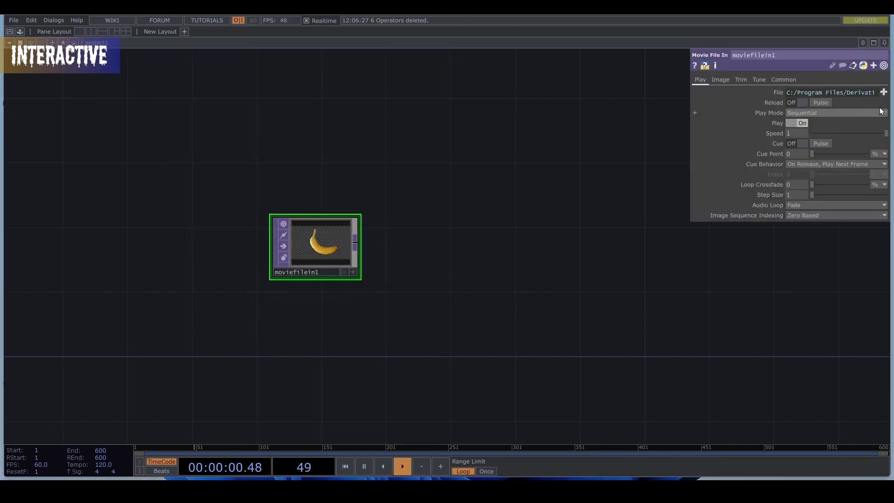
click(881, 93)
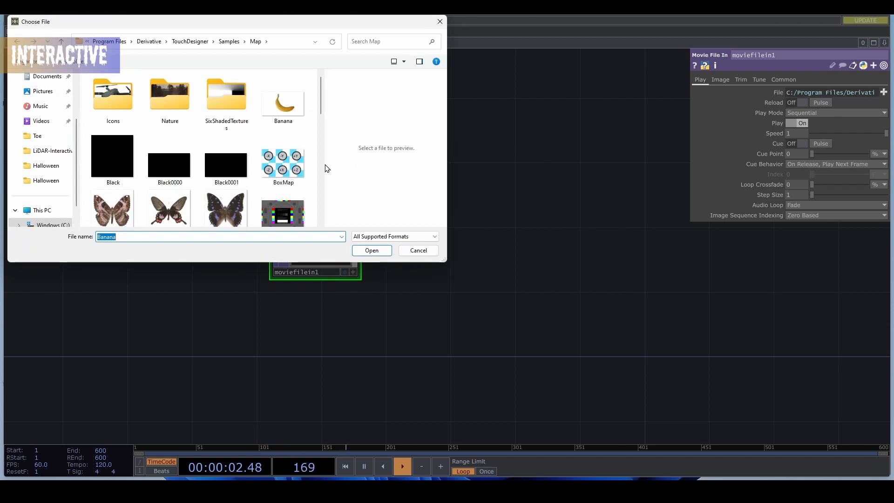
click(52, 167)
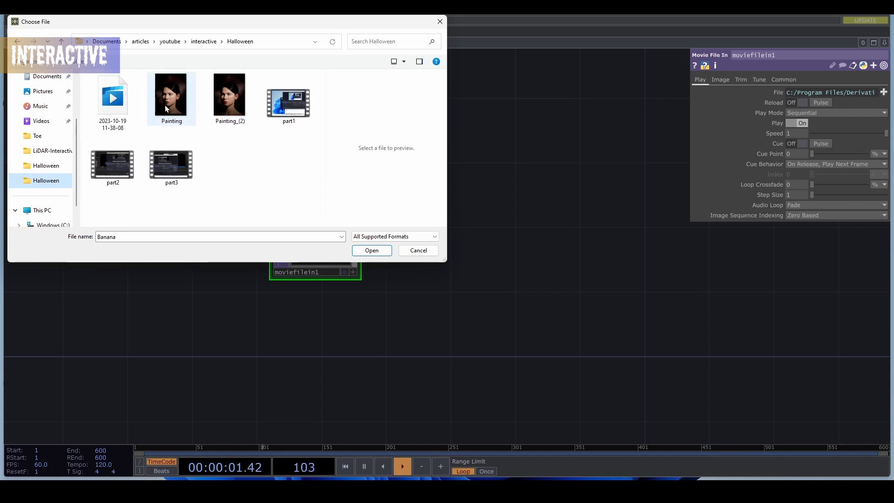
click(229, 97)
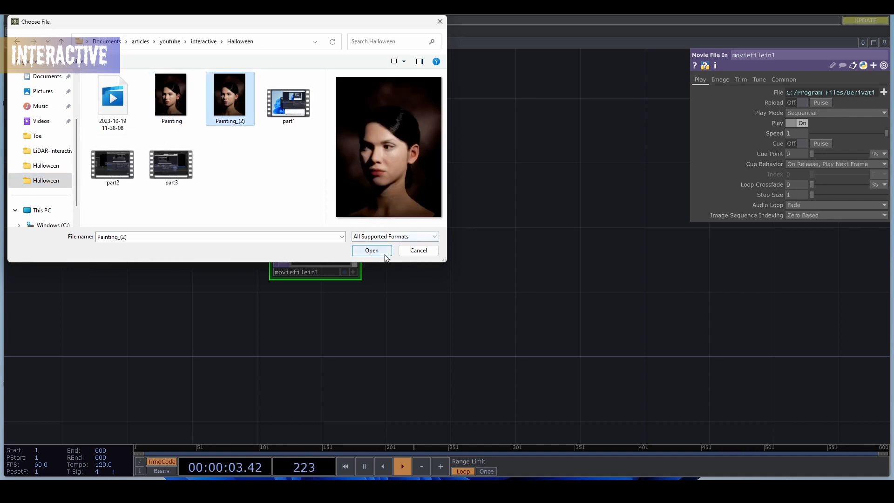
click(371, 250)
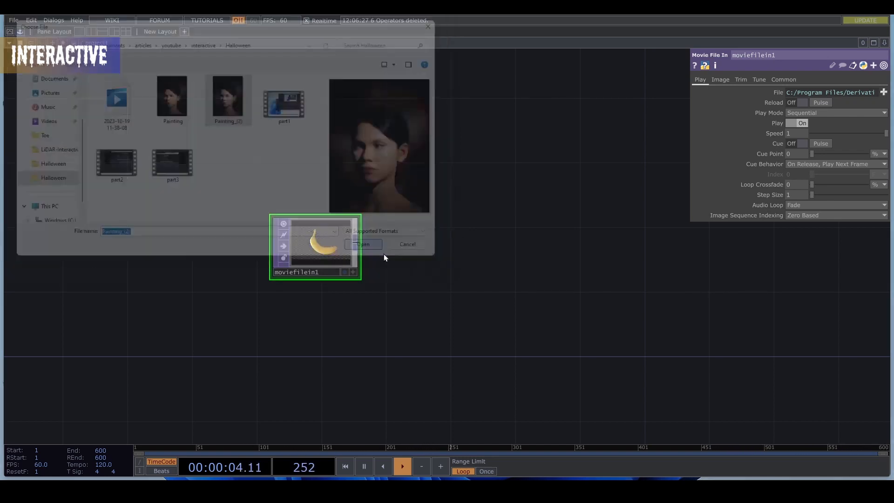
Enable trimming on the movie file input with Trim Start 0.02 and Trim End 0.98, and check the trimmed playback
middle_click(298, 208)
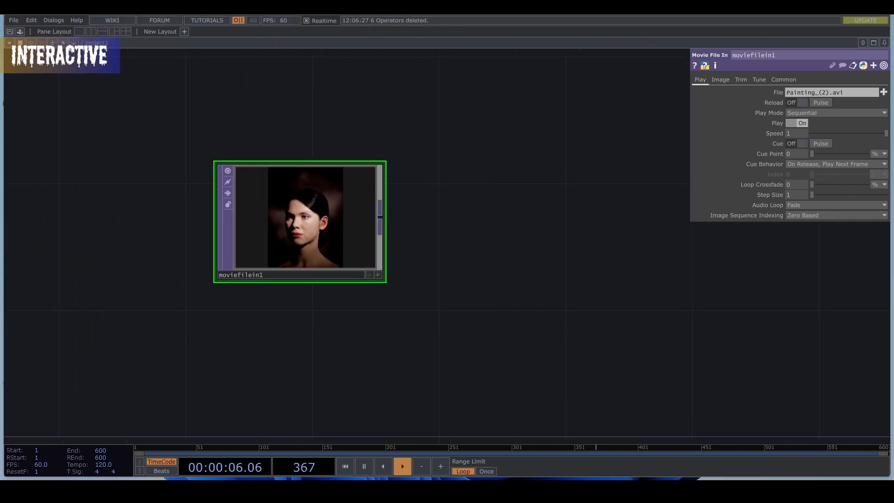
scroll(535, 223, down, 5)
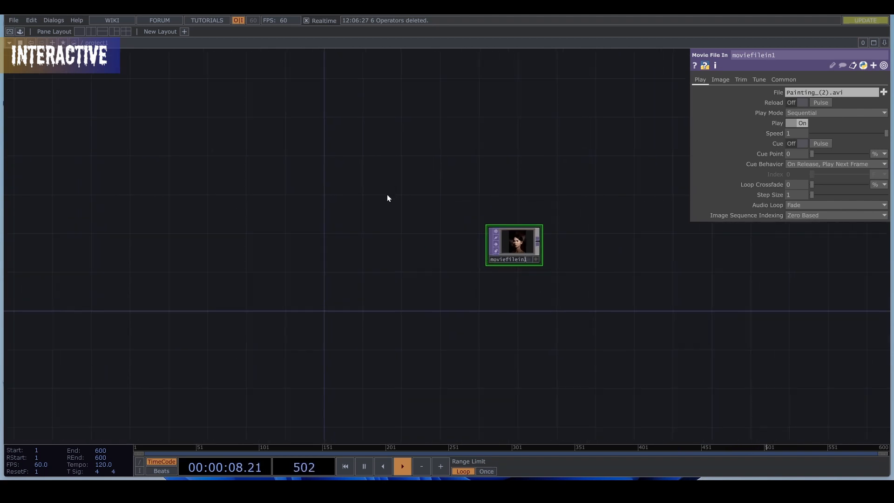
scroll(458, 208, up, 2)
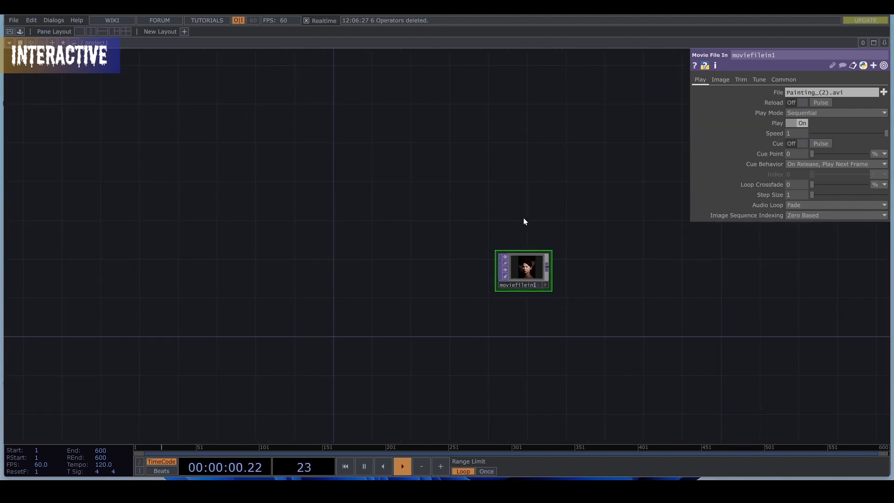
scroll(559, 278, up, 2)
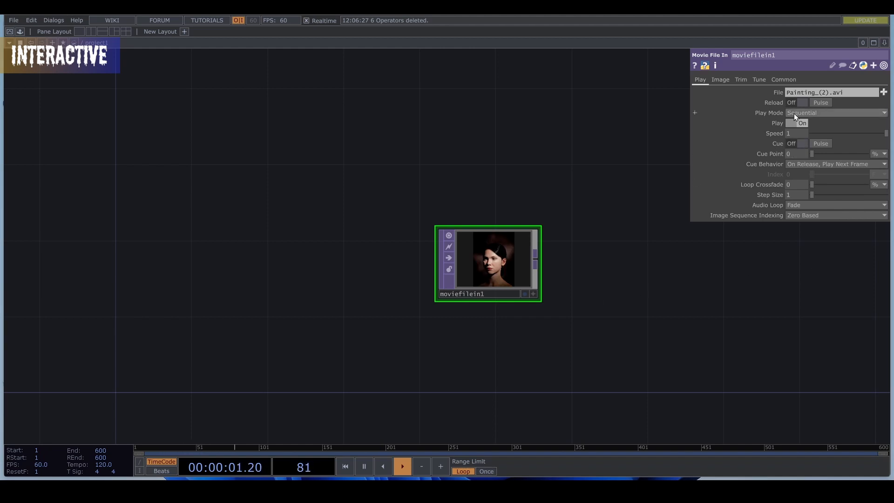
click(744, 80)
click(794, 93)
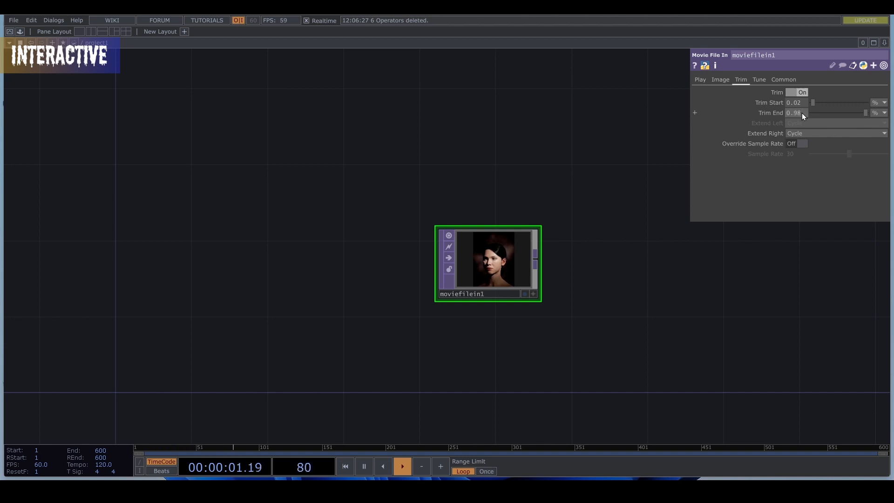
scroll(475, 279, up, 3)
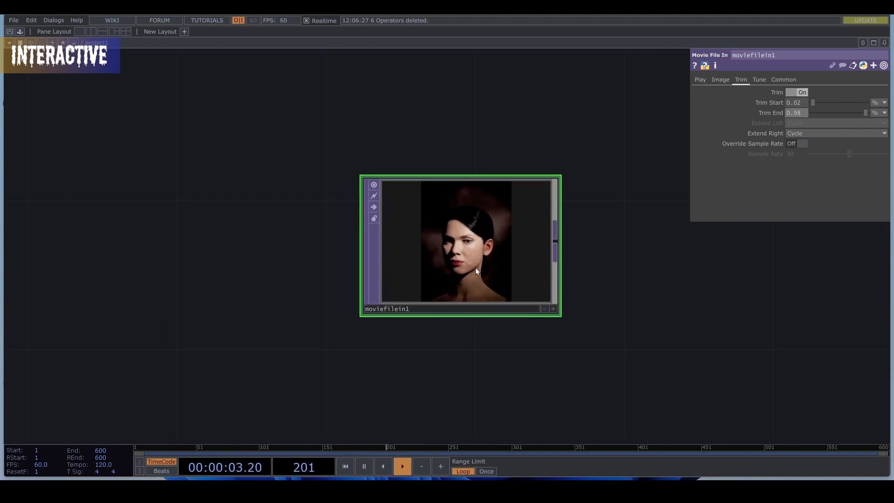
scroll(449, 266, down, 3)
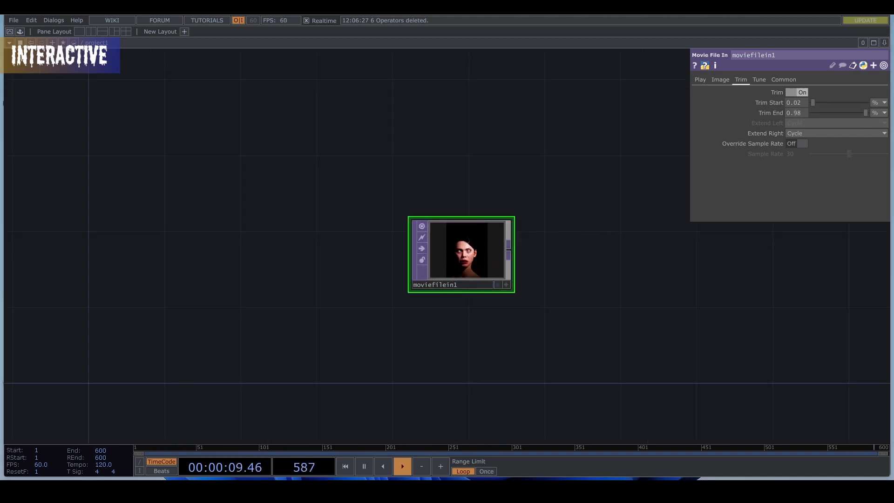
Add a Video Device In TOP for the USB camera, up and to the side of the movie input
drag(307, 152, 260, 178)
key(Tab)
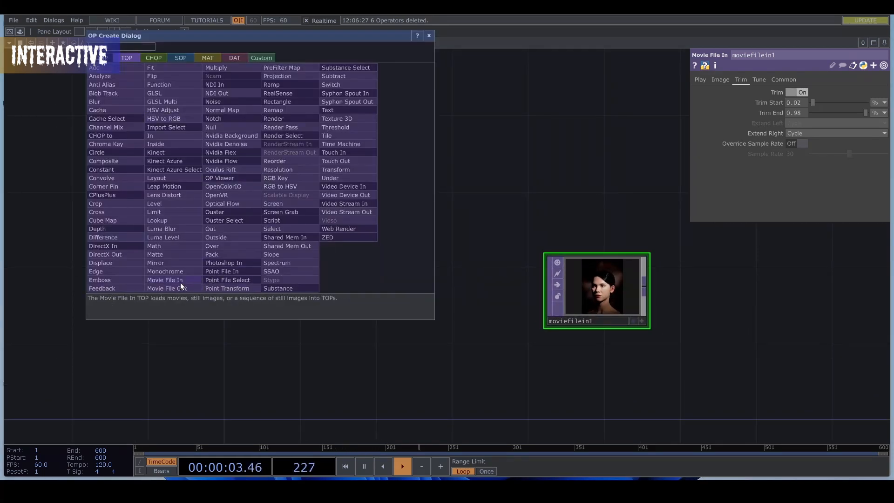
click(347, 187)
click(215, 195)
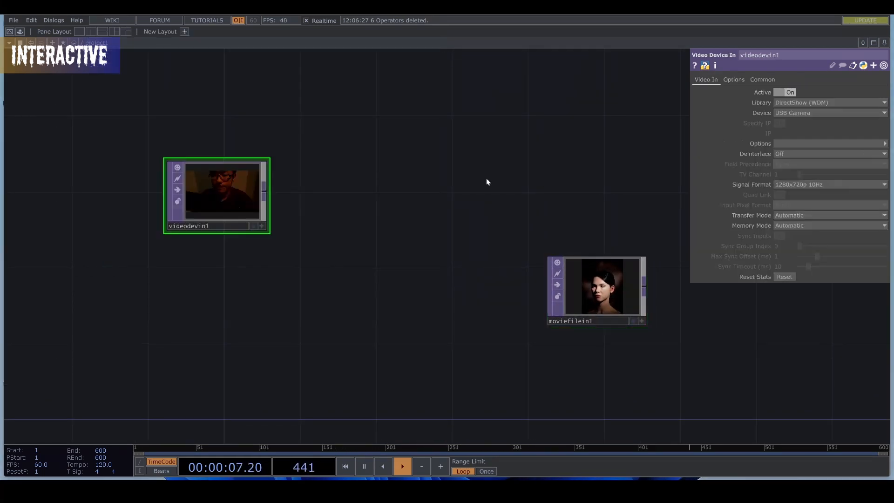
Add a Resolution TOP fed by the webcam's Video Device In TOP and place it beside it
drag(395, 182, 376, 240)
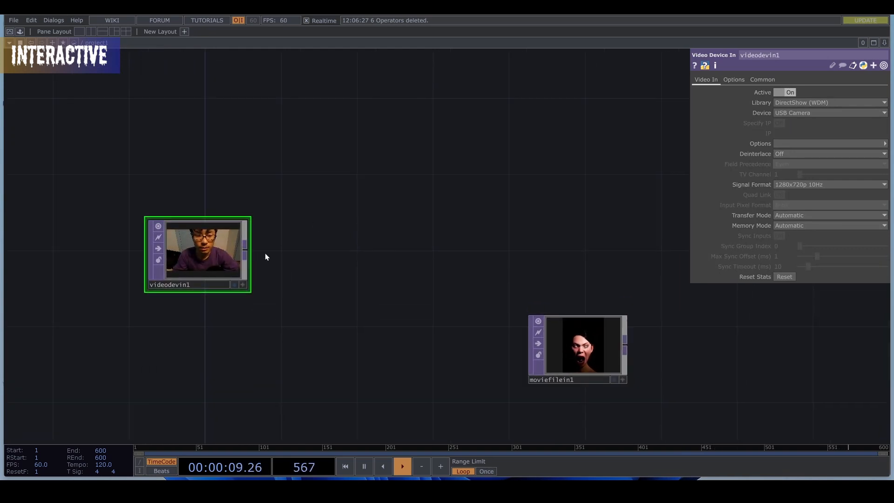
key(Tab)
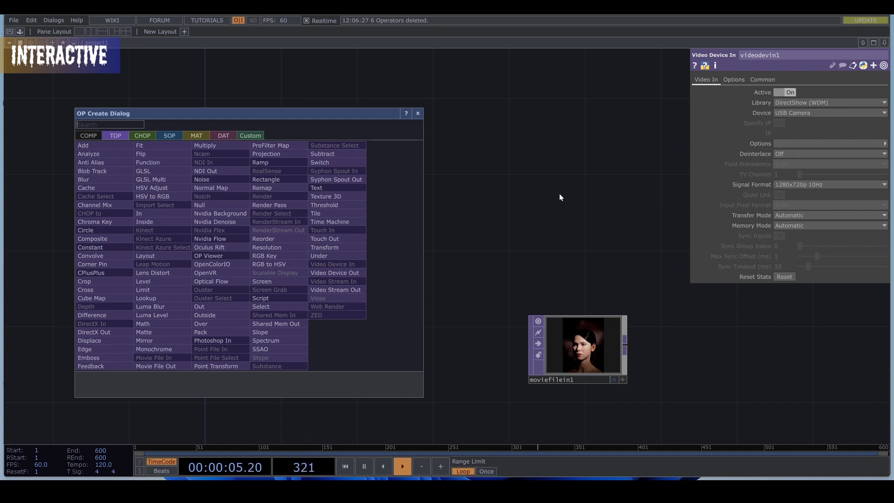
text(re)
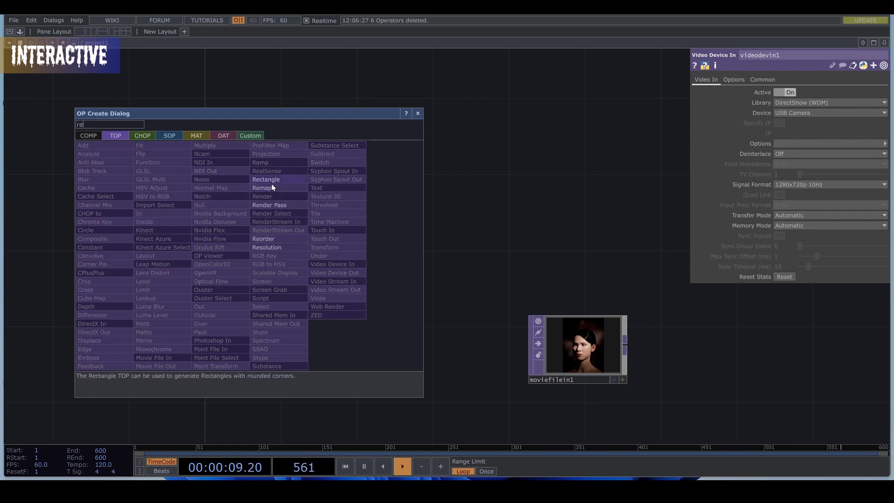
click(277, 249)
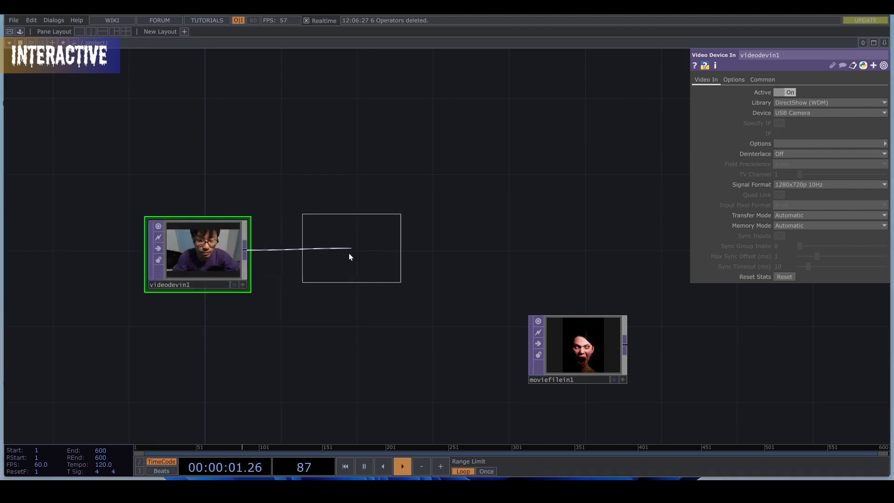
click(350, 256)
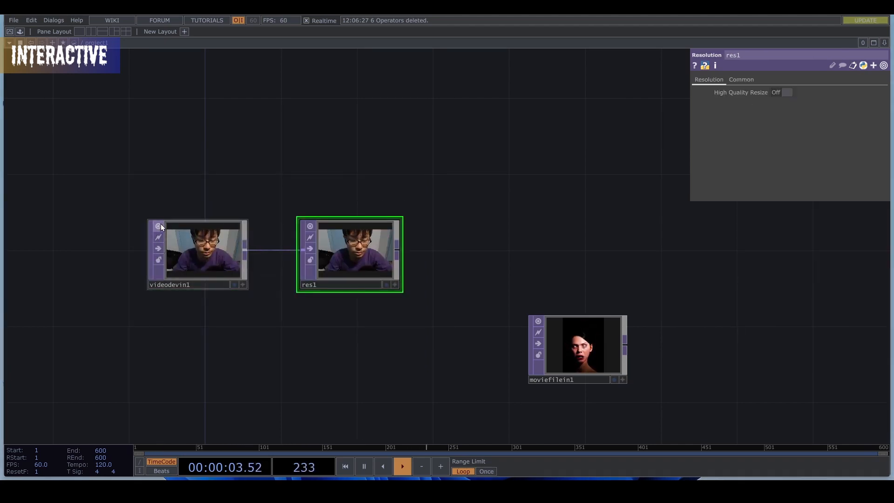
Check the webcam input's size, set the Resolution TOP's output resolution to Half, and inspect its info
middle_click(207, 249)
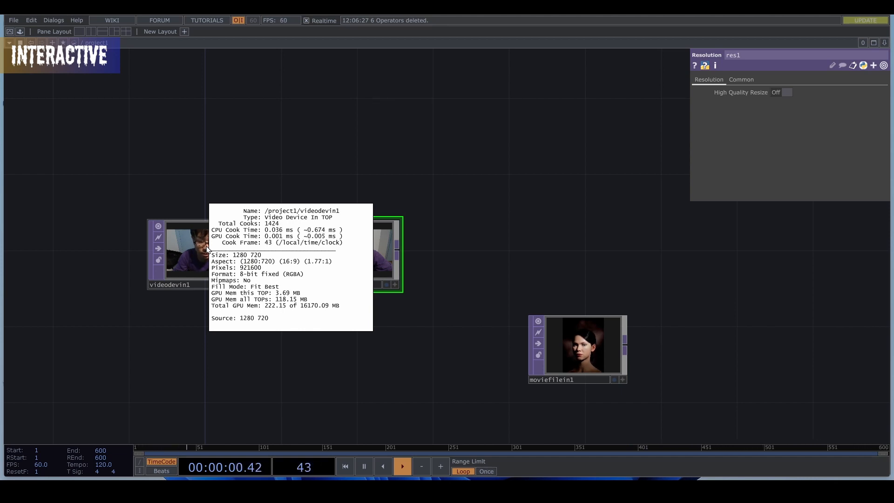
click(476, 241)
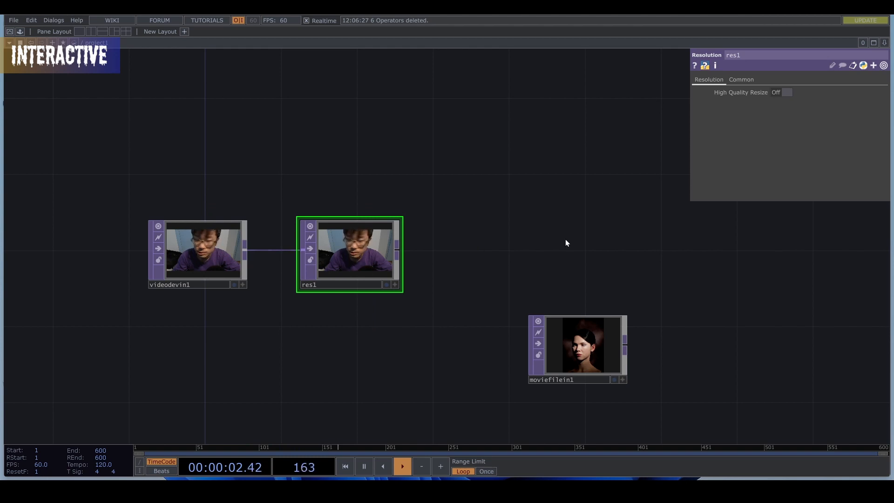
click(749, 78)
click(778, 91)
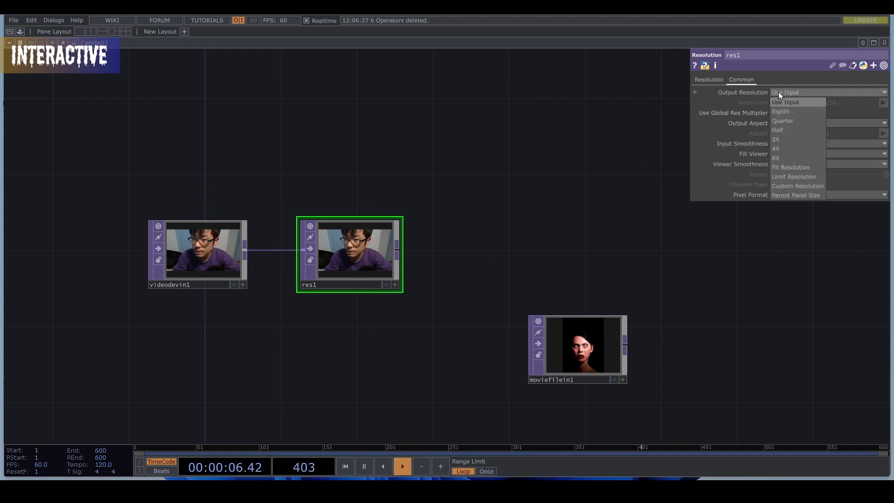
click(786, 129)
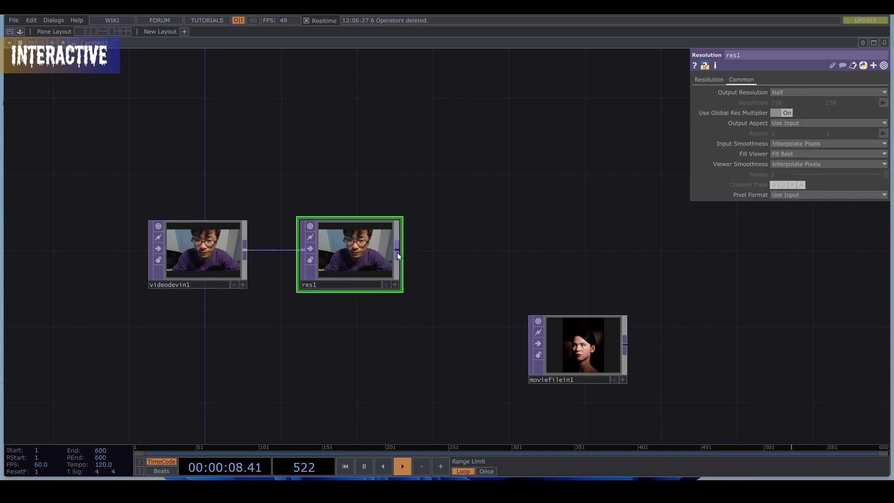
middle_click(372, 250)
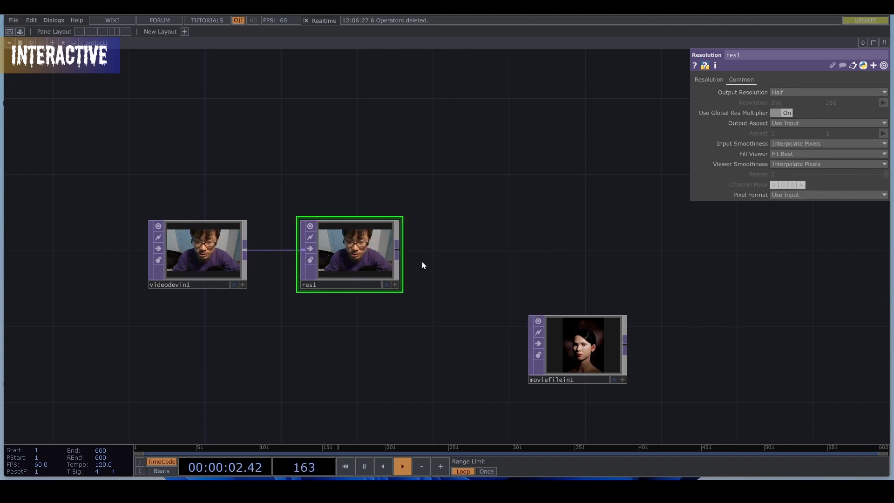
Add a Level TOP after the Resolution TOP and raise its Brightness 1 to 1.16
scroll(482, 258, up, 3)
drag(508, 257, 456, 251)
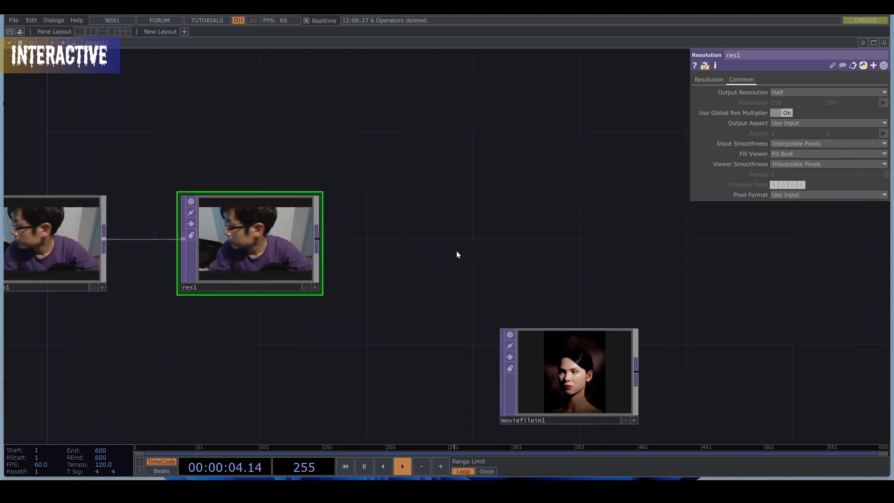
right_click(322, 237)
text(leve)
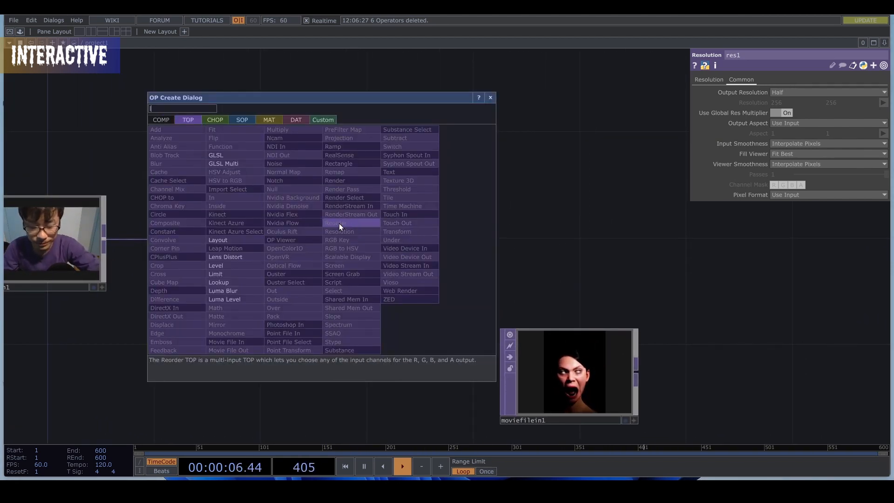
click(257, 265)
click(459, 243)
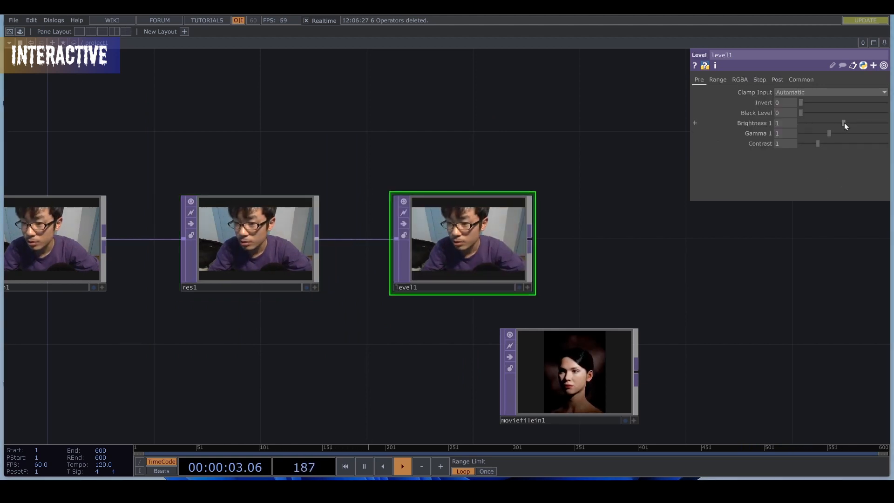
drag(844, 122, 850, 121)
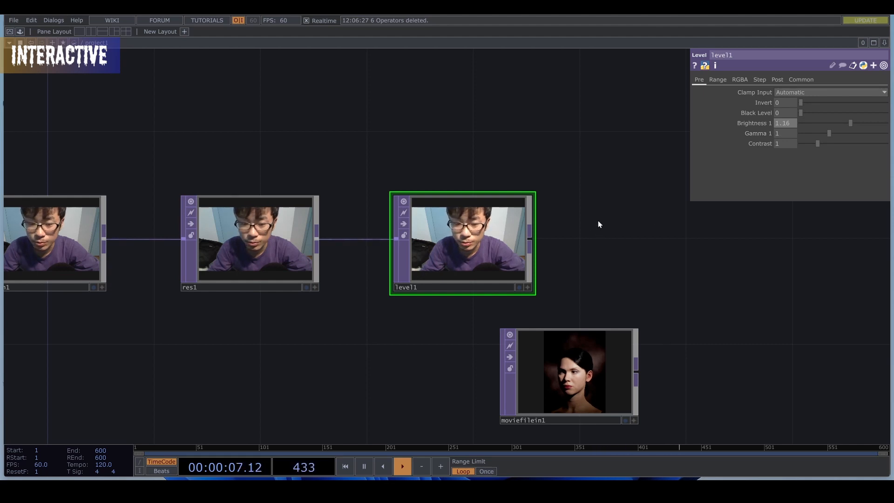
Add an Nvidia Background TOP after the Level TOP and inspect the resulting silhouette mask up close
drag(581, 237, 510, 215)
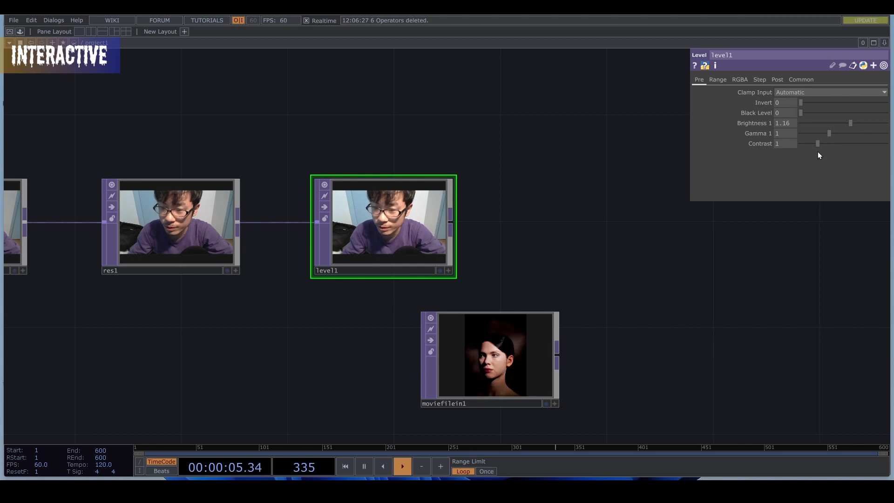
drag(507, 230, 479, 218)
scroll(484, 226, down, 3)
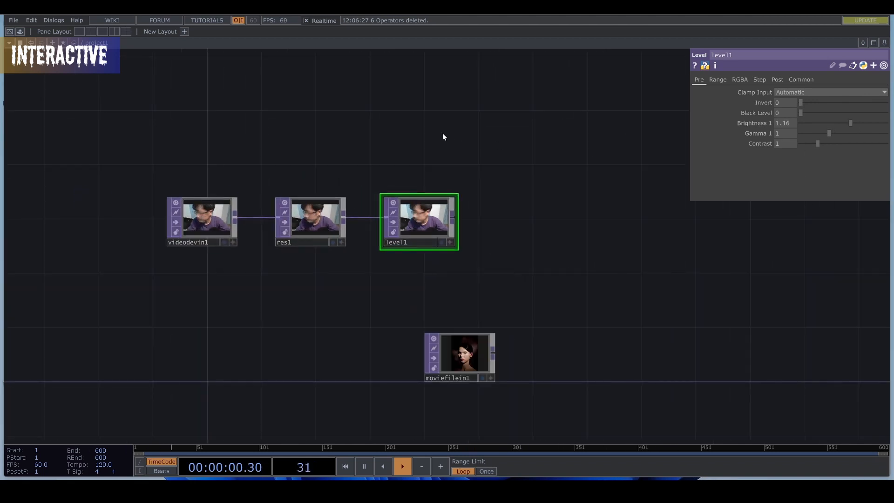
right_click(454, 217)
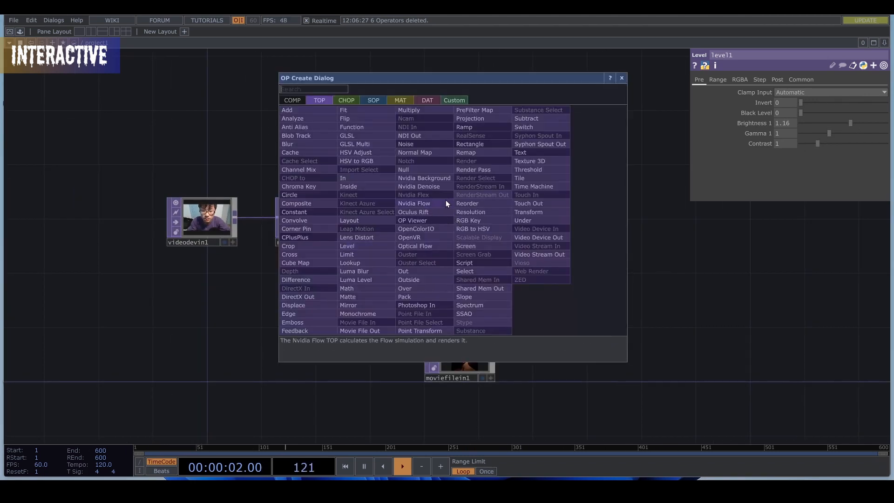
click(417, 179)
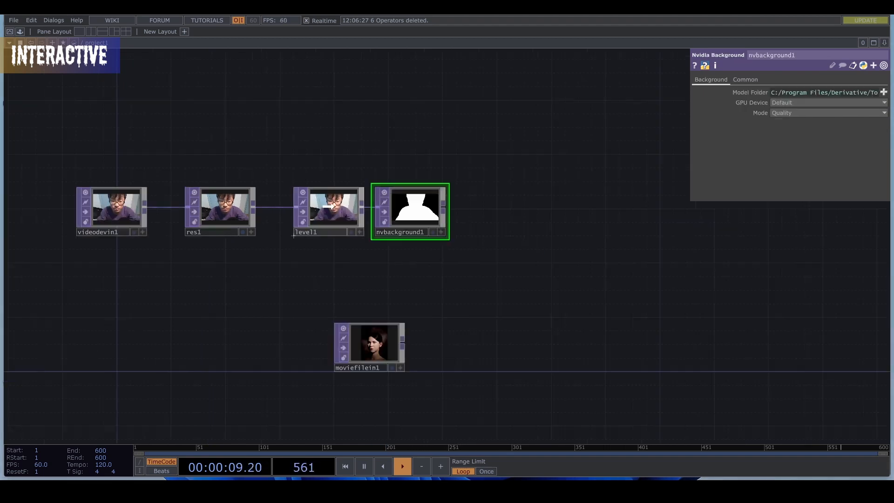
scroll(423, 206, up, 8)
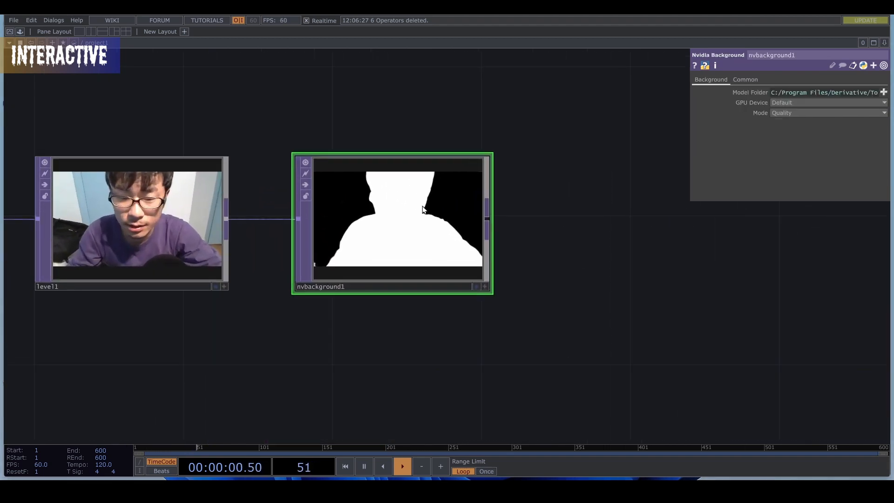
scroll(423, 207, up, 3)
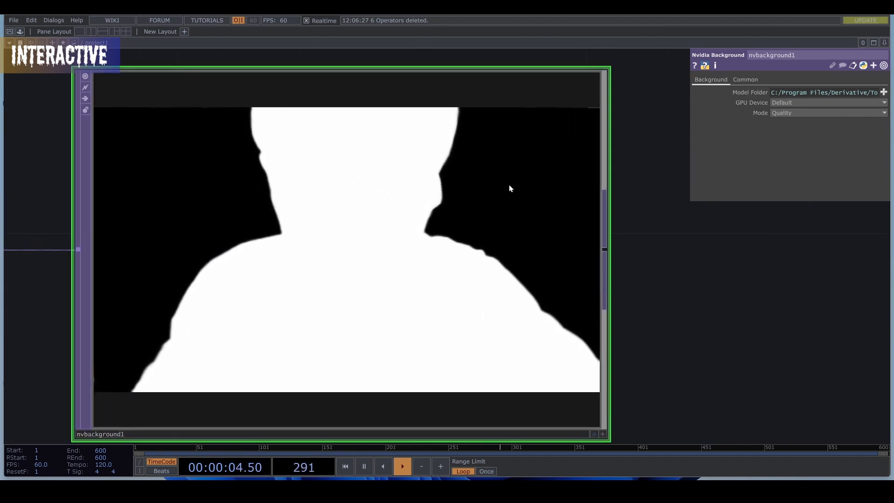
Add a Blob Track TOP fed by the Nvidia Background TOP and place it beside it
scroll(512, 188, down, 5)
drag(614, 226, 452, 199)
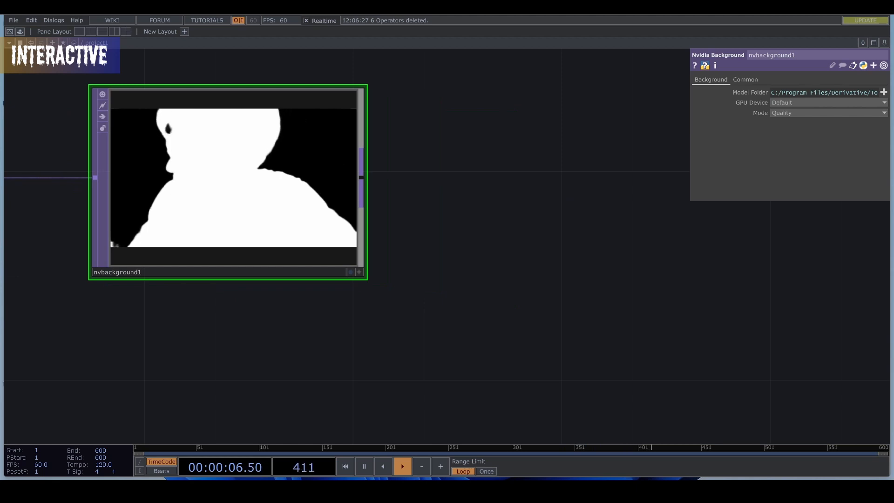
right_click(366, 177)
text(blo)
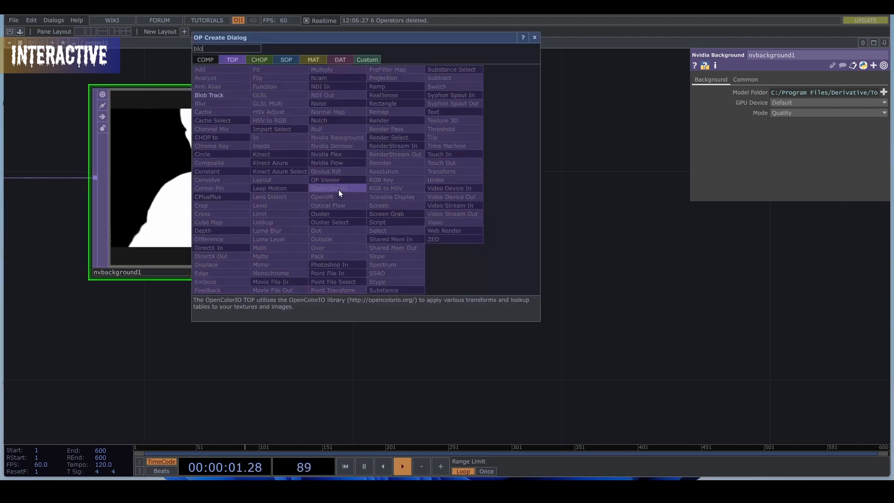
click(221, 97)
click(573, 179)
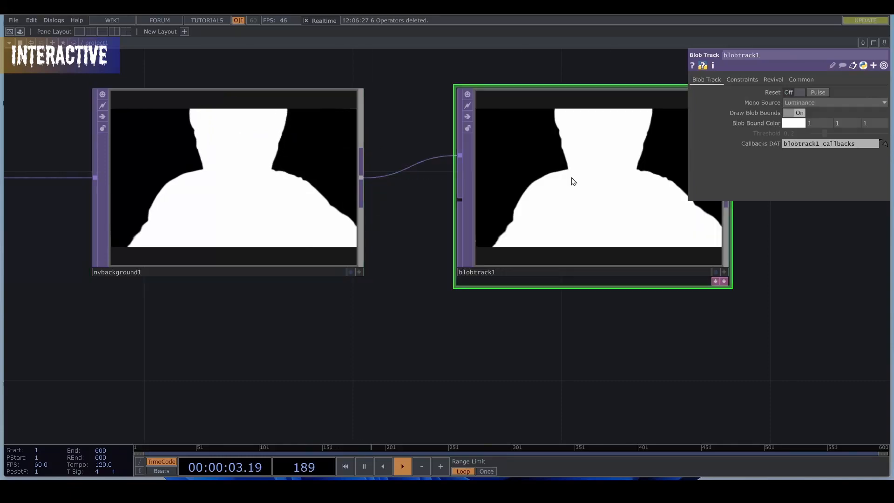
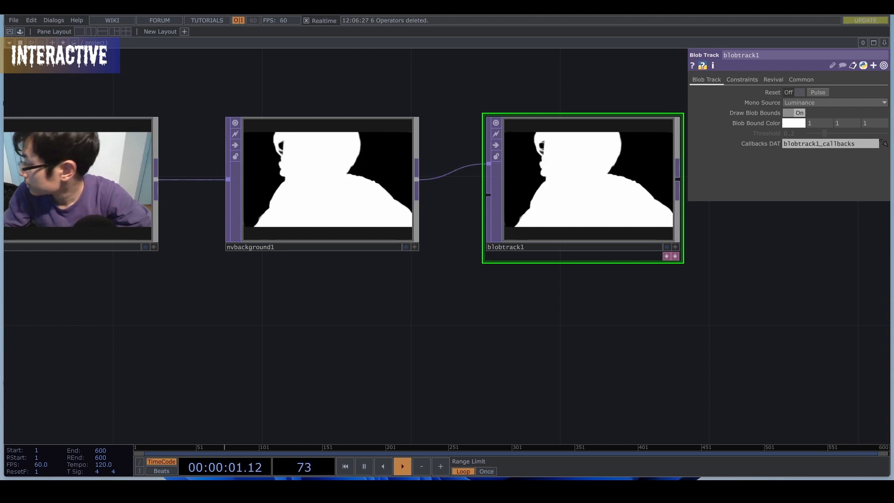
Set the Blob Track constraints to Minimum Blob Size 0.17 and Maximum Blob Size 0.67
click(733, 80)
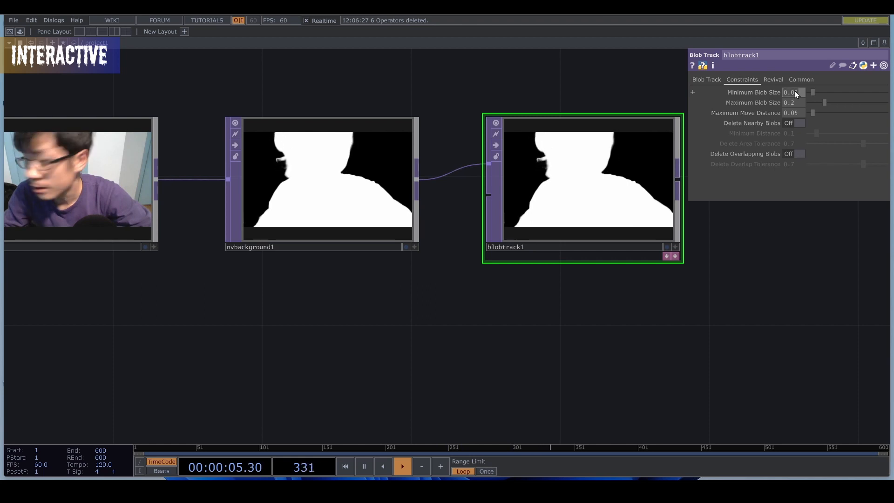
text(0.)
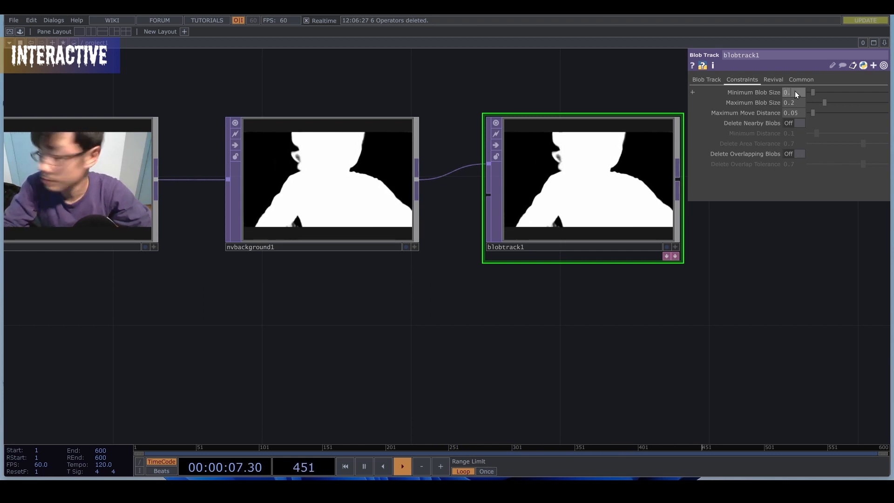
text(17)
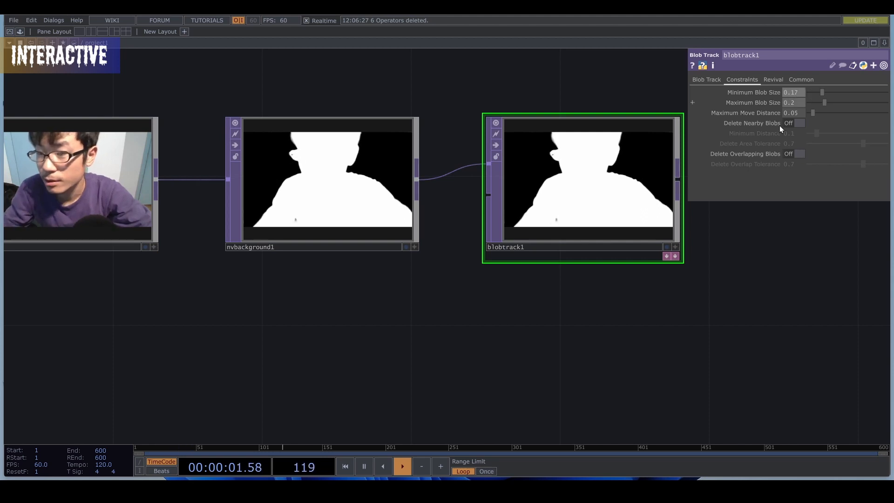
drag(719, 256, 659, 265)
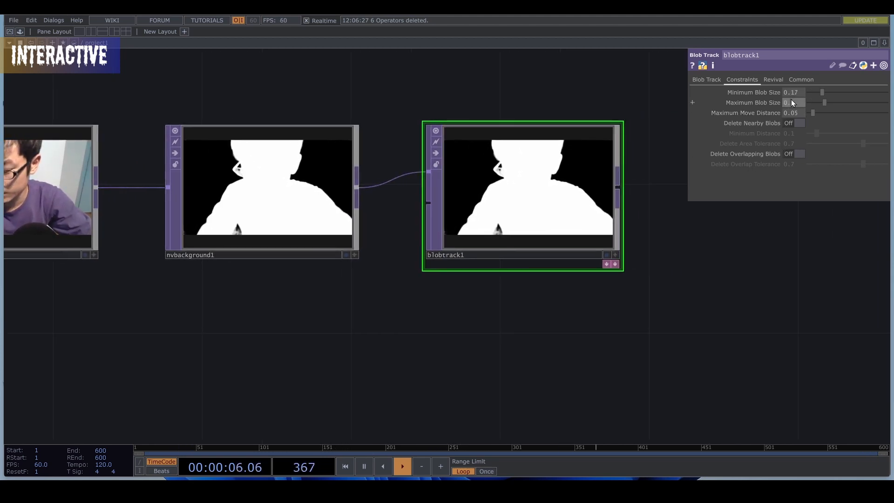
key(ctrl+z)
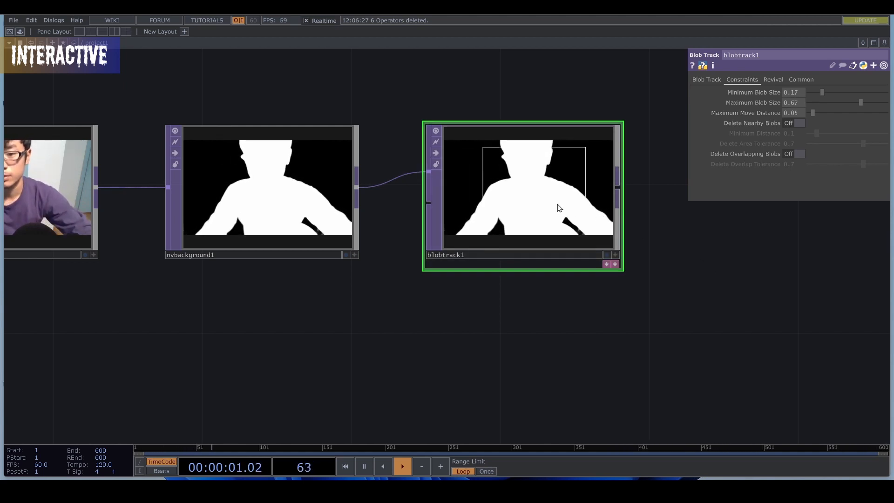
Expand the blob tracker's docked blobs table and place it directly below the Blob Track TOP
click(614, 264)
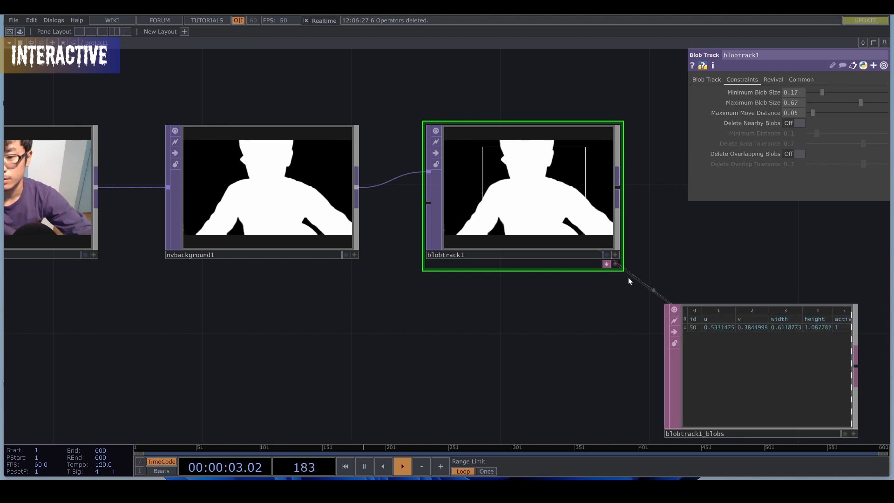
drag(700, 337, 467, 329)
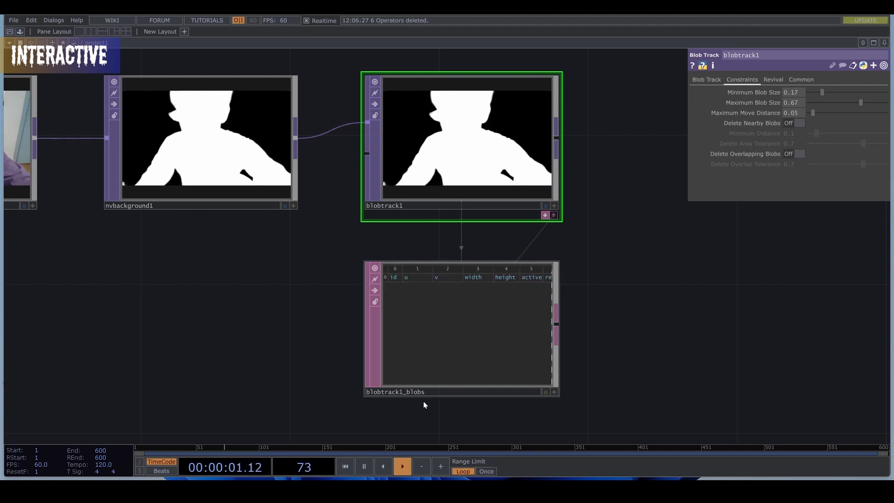
Add a Select DAT fed by the blobs table, selecting rows by Index with Start Row Index 1
drag(546, 240, 454, 213)
key(Tab)
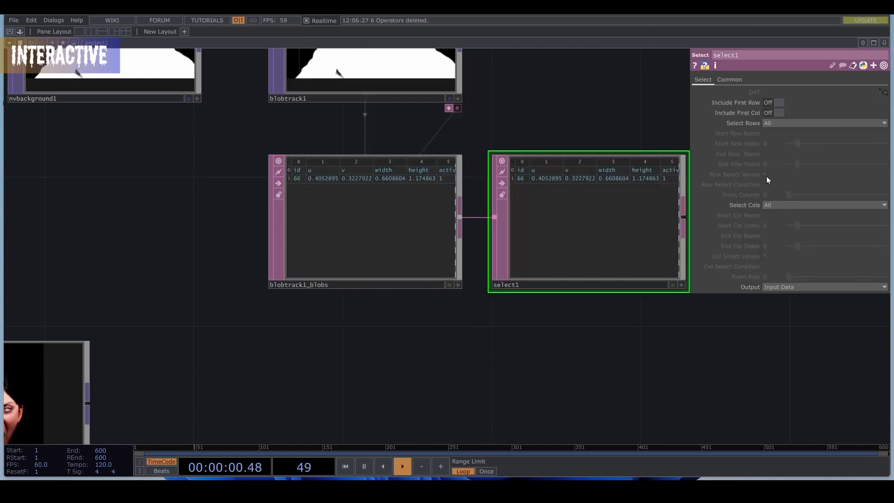
click(800, 125)
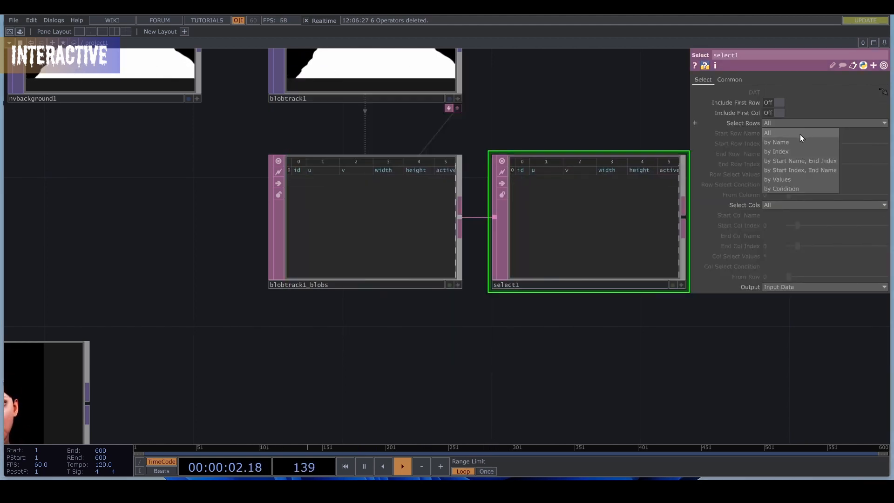
click(799, 149)
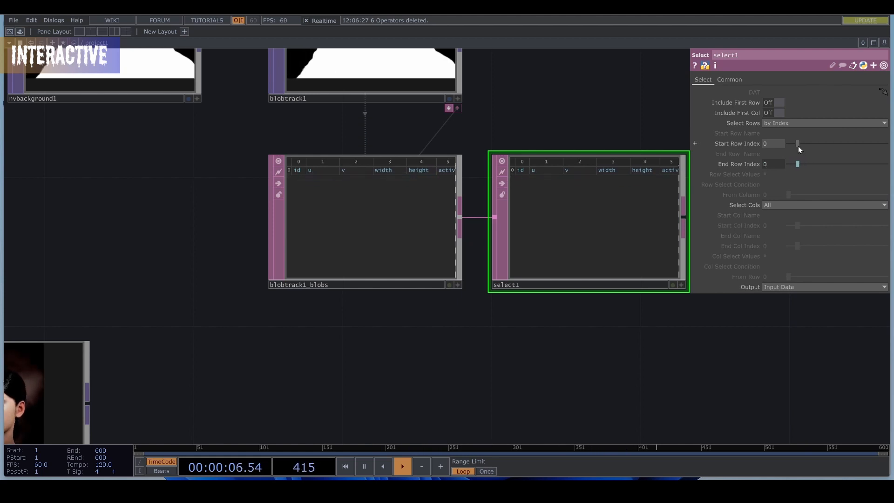
drag(798, 146, 804, 146)
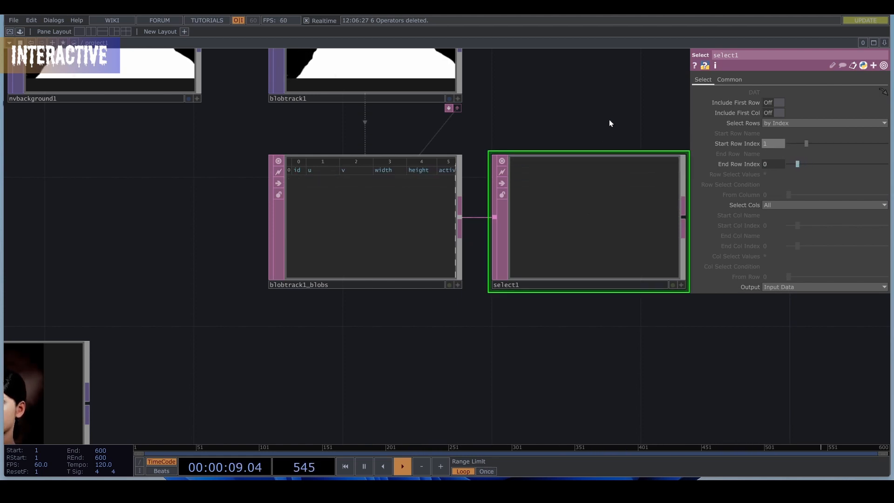
Create a DAT Execute DAT and place it beside the Select DAT
scroll(495, 175, up, 2)
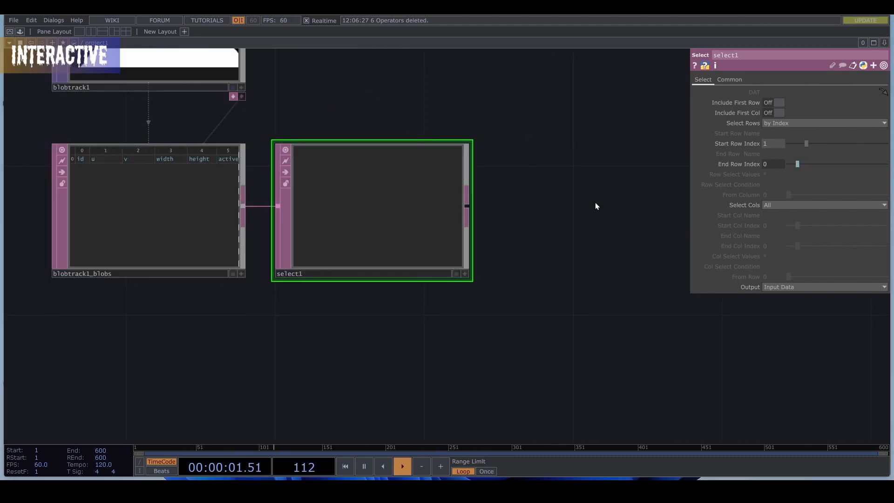
key(Tab)
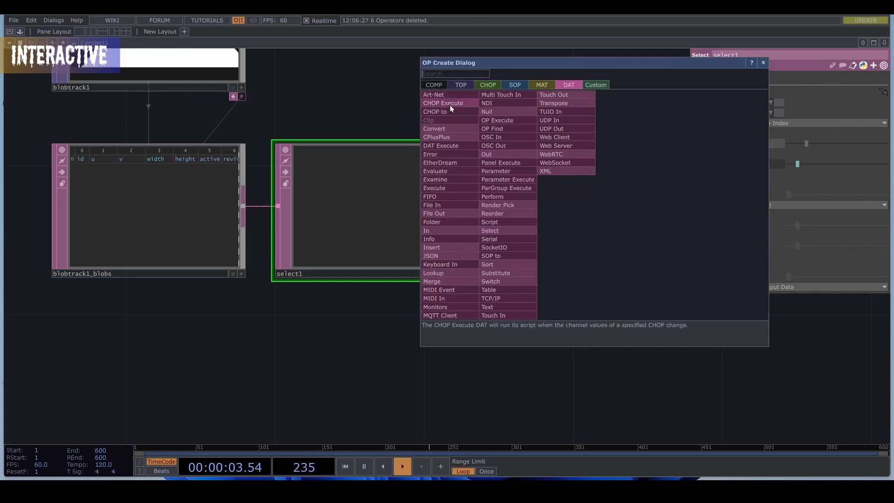
text(dat)
click(454, 146)
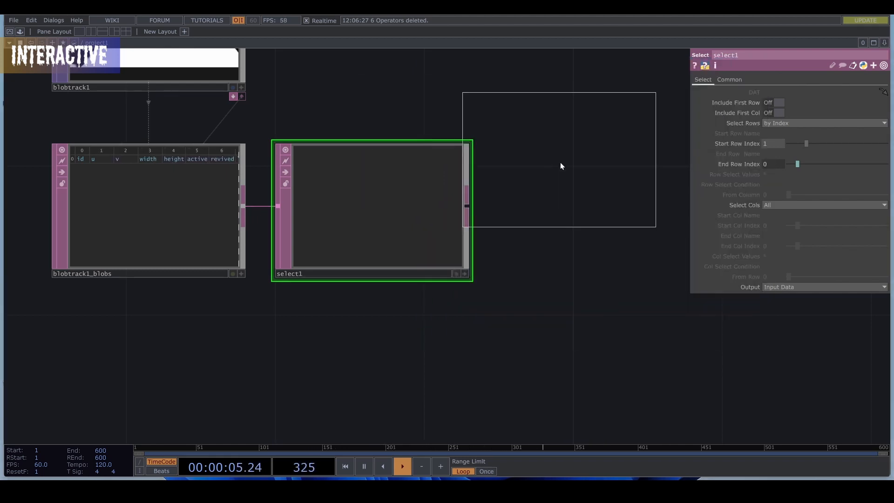
click(585, 207)
Set the Movie File In TOP's Extend Right trim option to Hold
key(h)
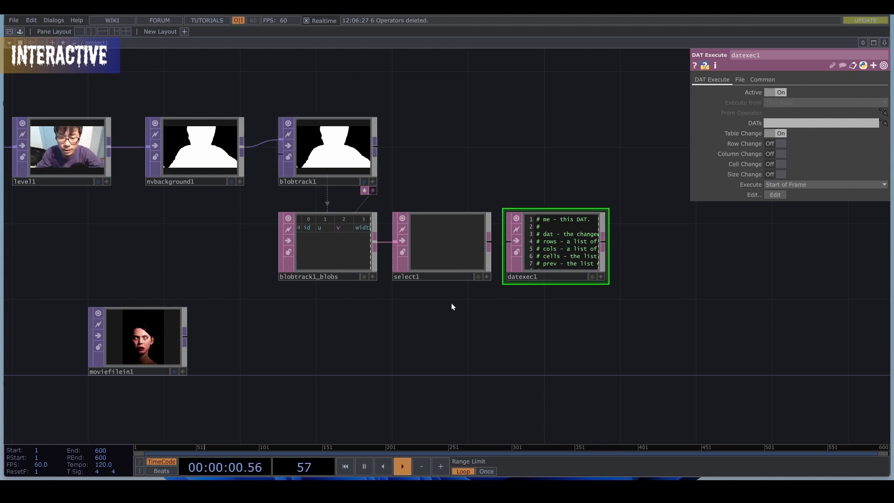
click(142, 350)
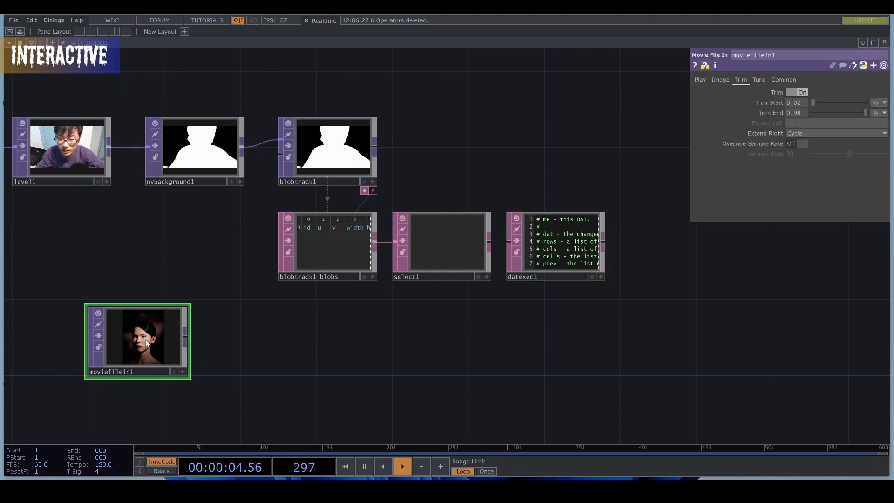
click(701, 81)
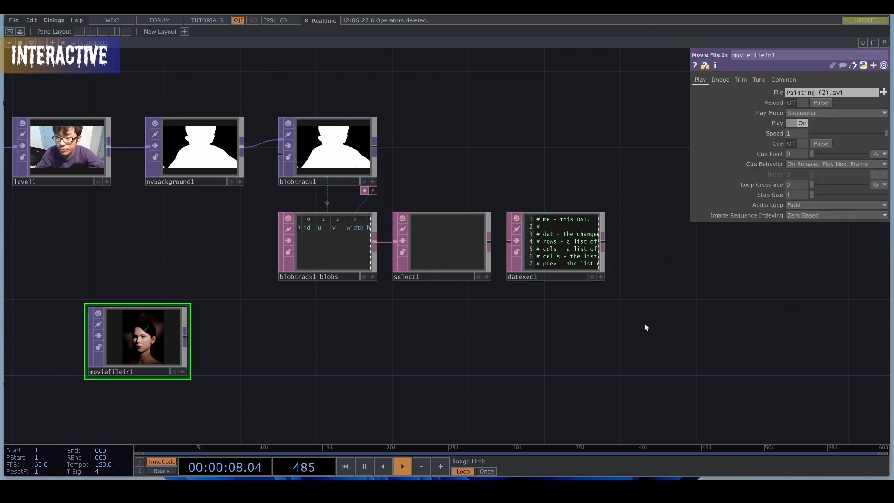
drag(644, 323, 738, 289)
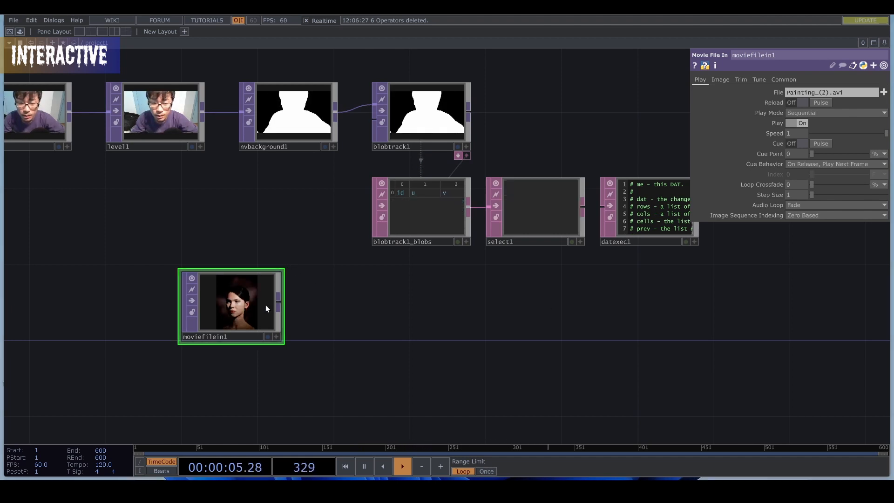
click(739, 80)
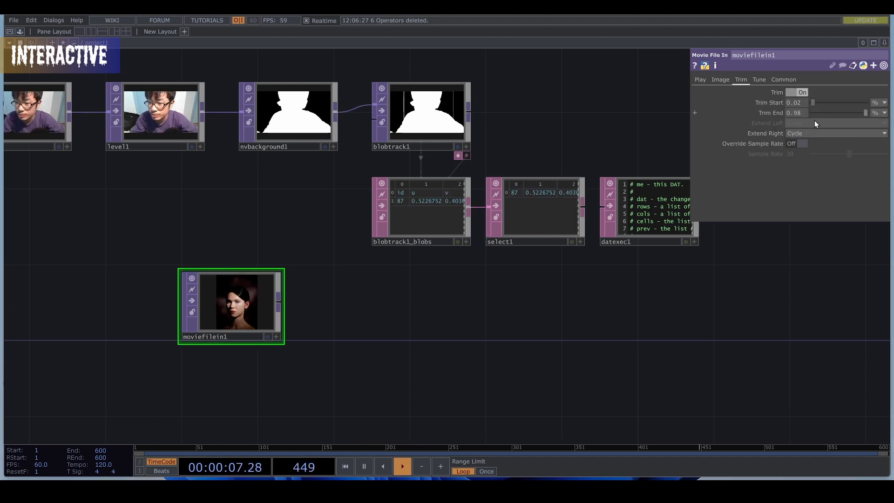
click(805, 133)
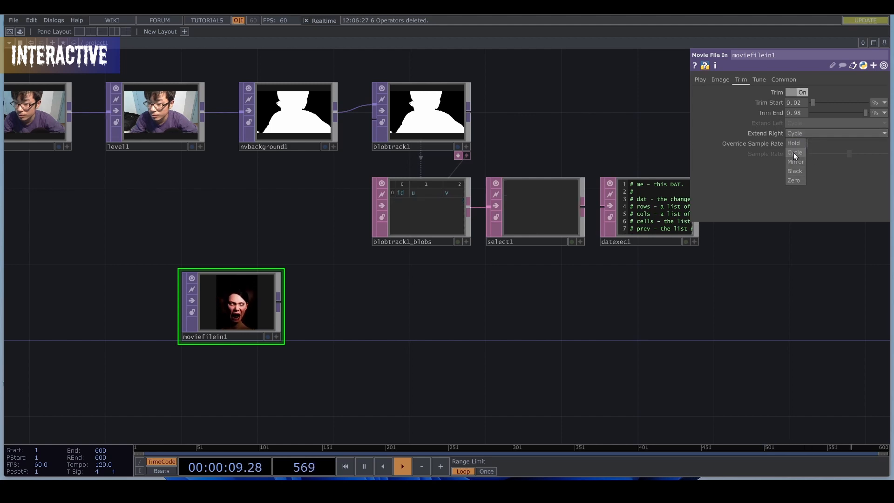
click(794, 143)
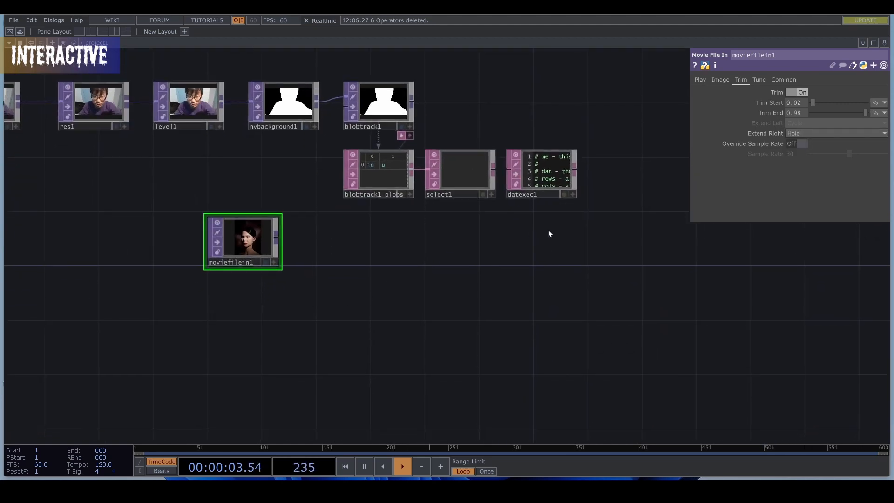
Add a Constant CHOP named par below the Movie File In TOP and name its channel IsPlaying
key(Tab)
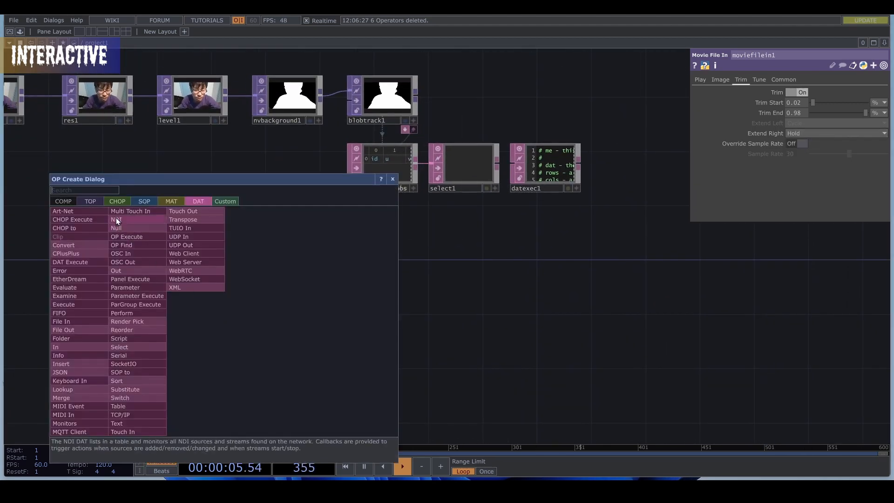
click(120, 203)
click(130, 264)
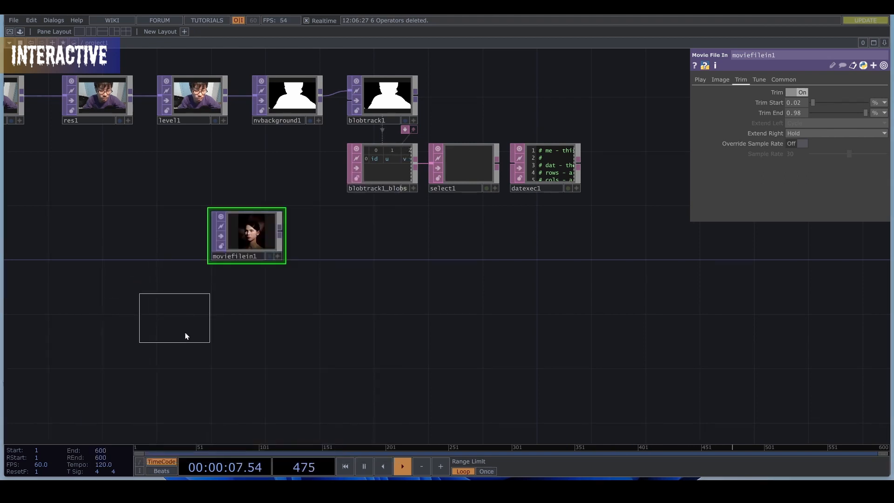
click(247, 314)
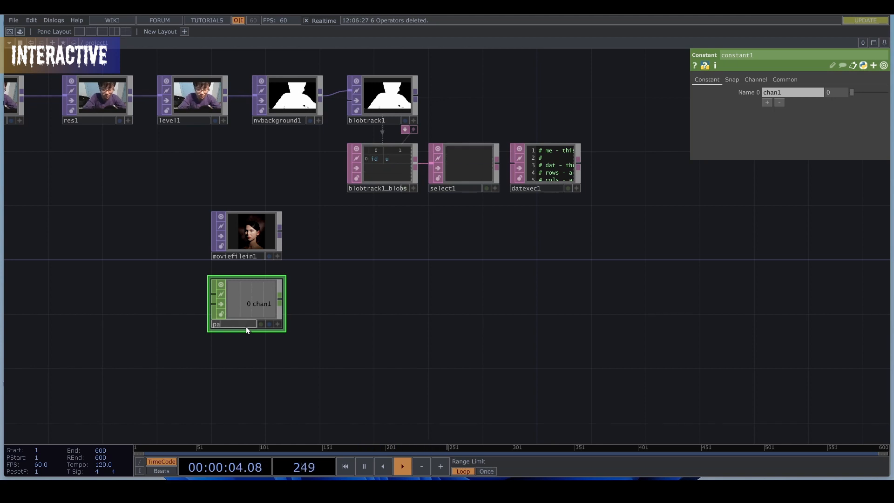
text(par)
click(811, 93)
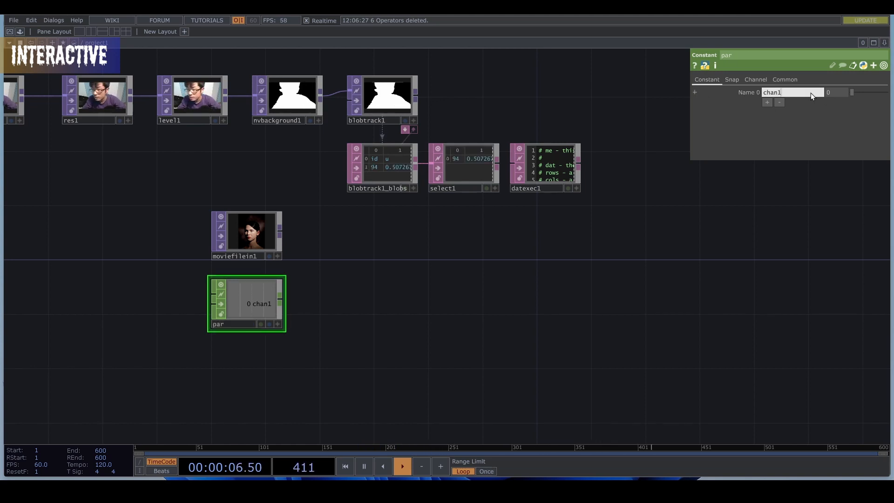
text(IsPlaying)
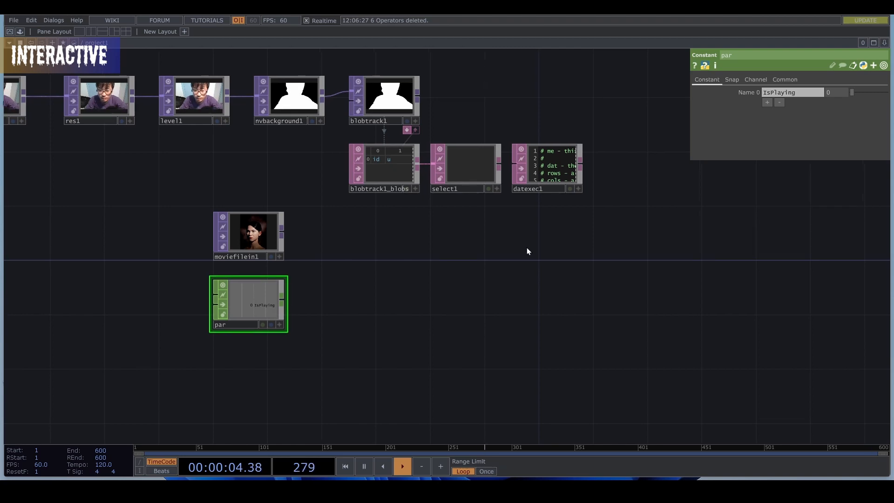
Open the DAT Execute script for editing and add the condition if op('par').par.value0 == 0.0: inside onTableChange
scroll(566, 191, up, 1)
scroll(567, 191, up, 3)
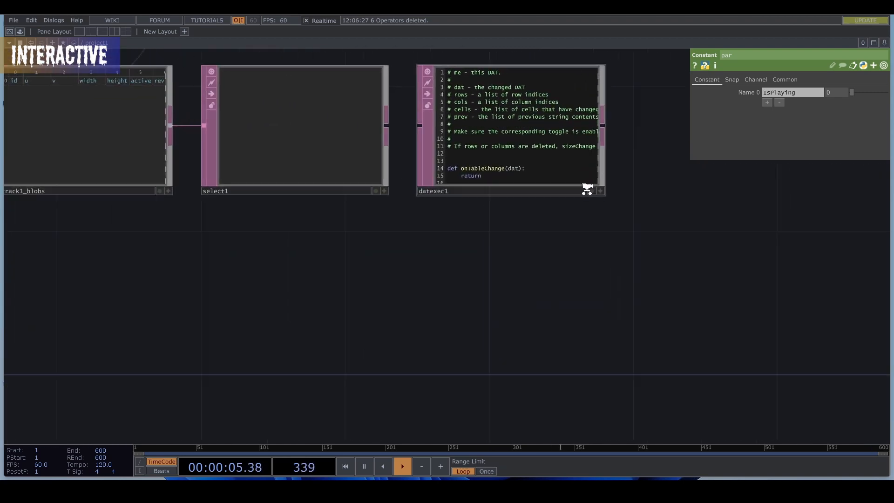
drag(611, 231, 611, 233)
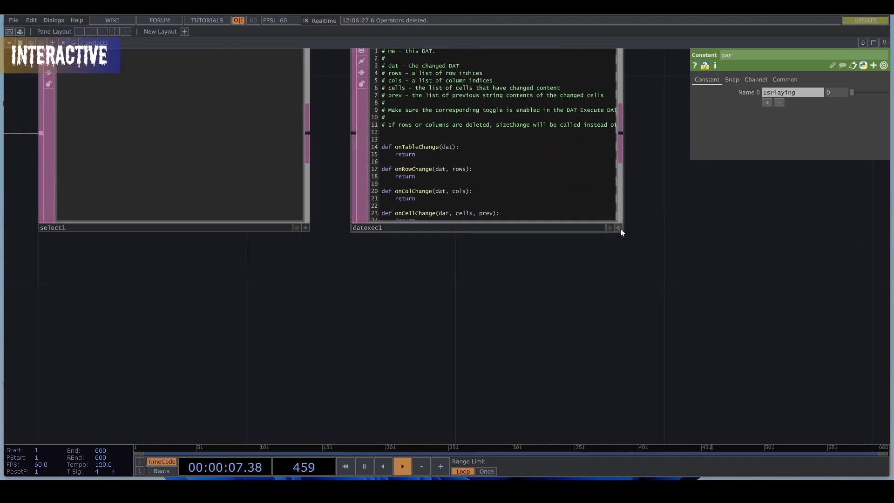
click(618, 227)
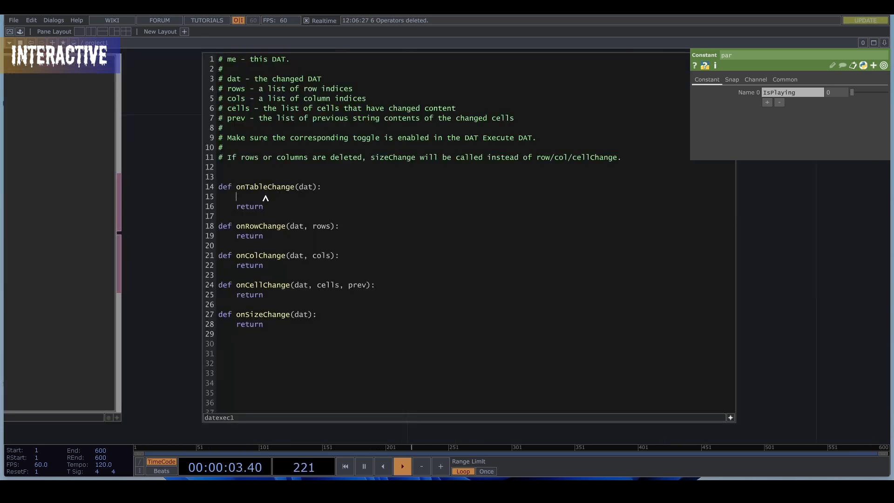
text(op('par').par.value0)
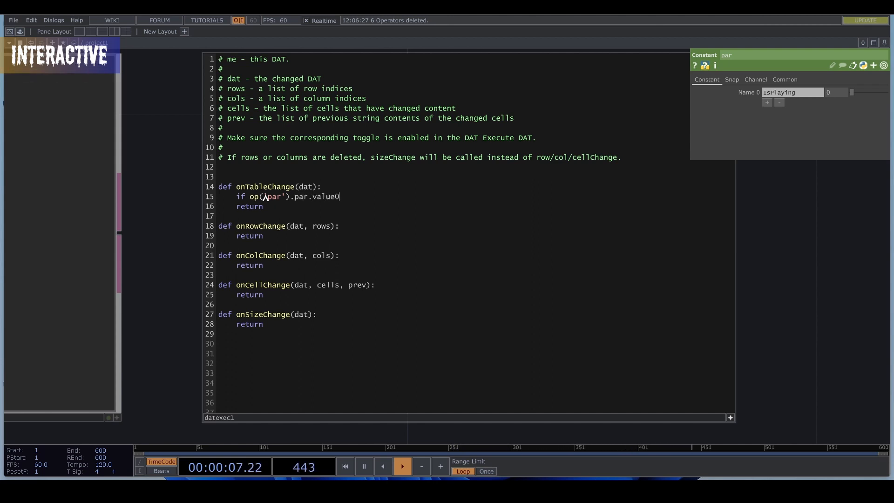
text( == 0.0:)
key(Return)
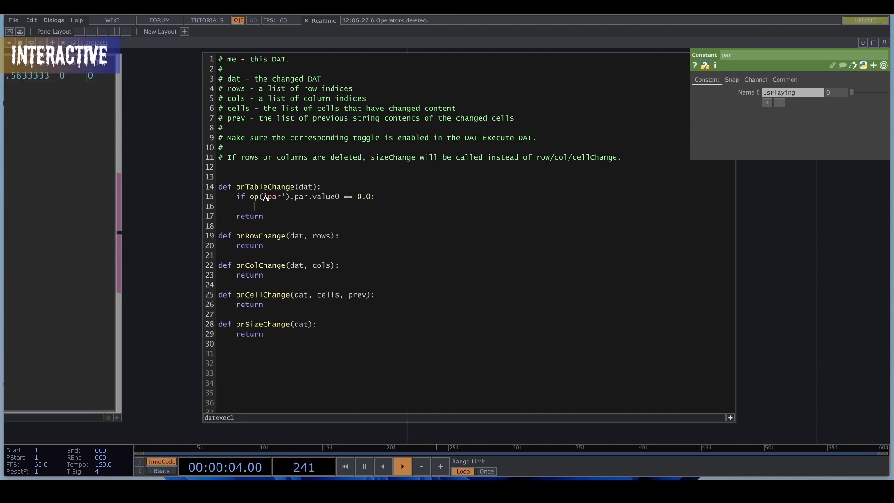
Inside the condition, write op('moviefilein1').par.cuepulse.pulse() and set op('par').par.value0 to 1
text(op()
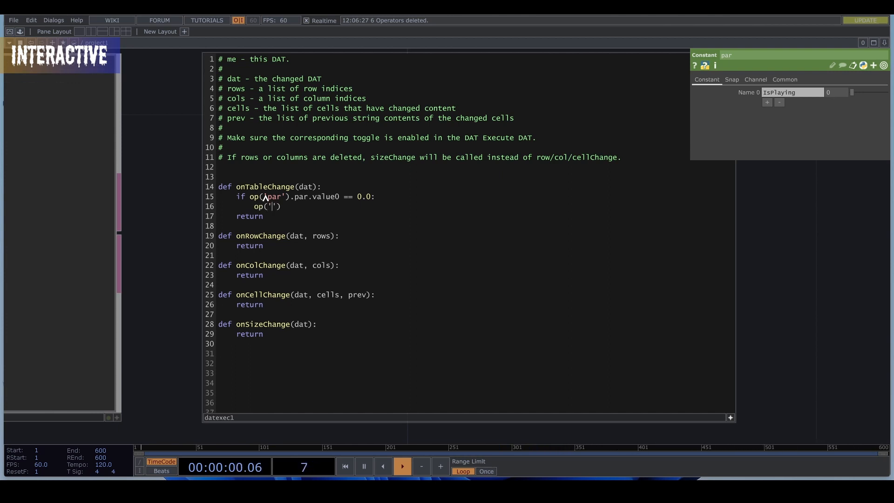
text('moviefilein1'))
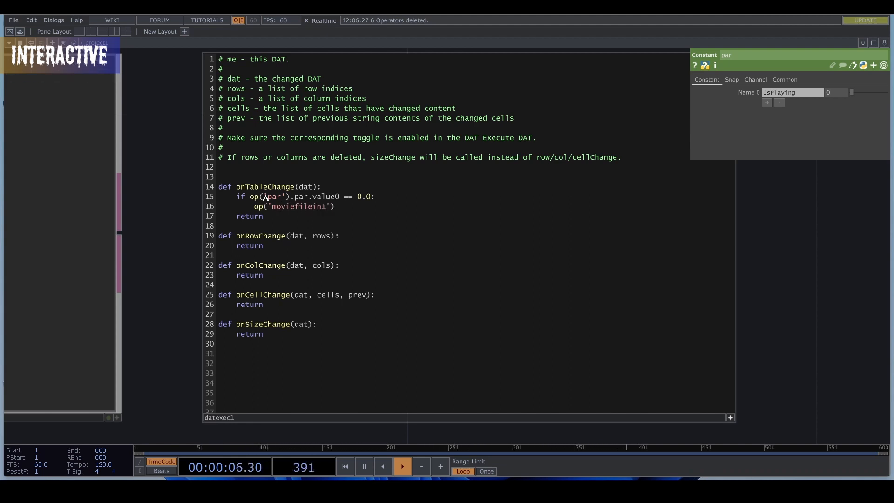
text(.par.cue)
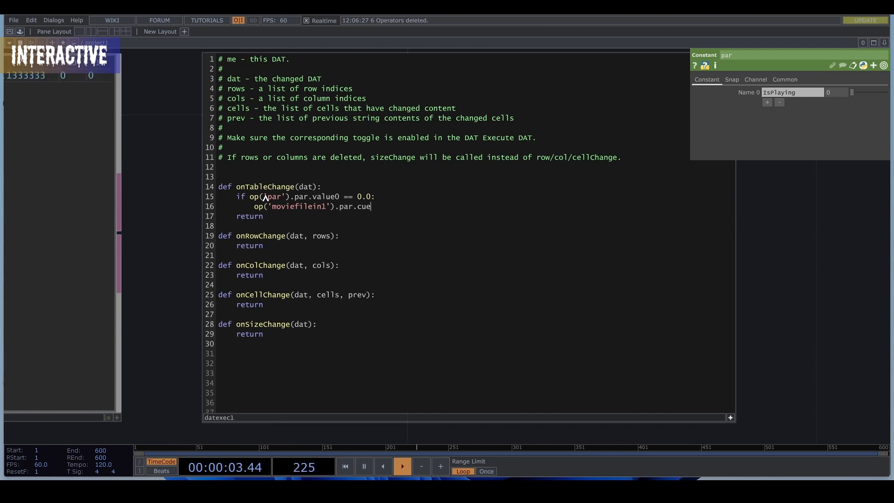
text(pulse)
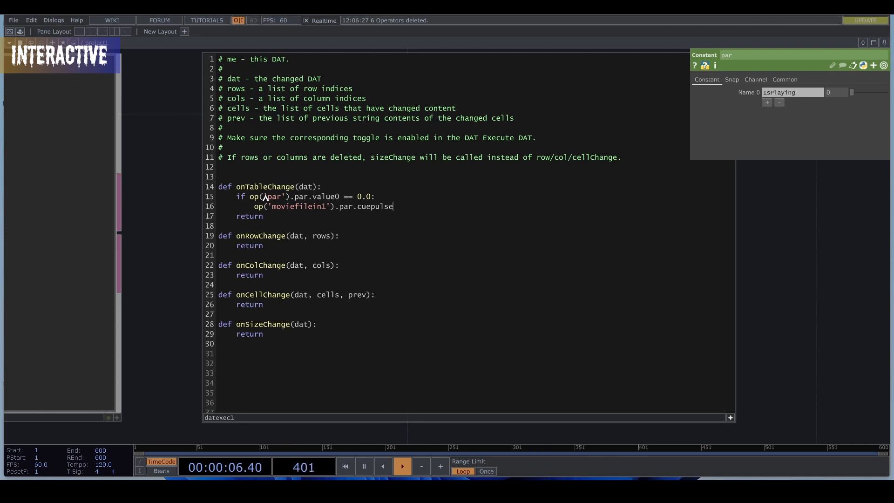
text(.pulse())
key(Return)
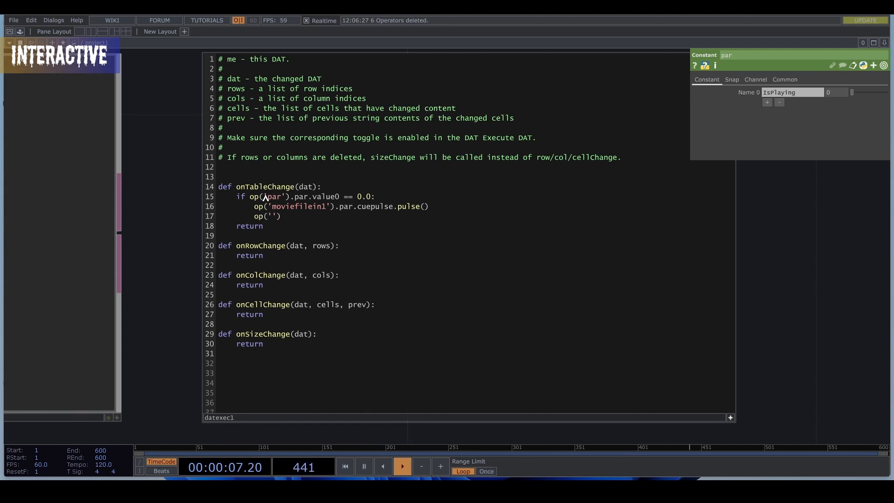
text(par').par.value0 =)
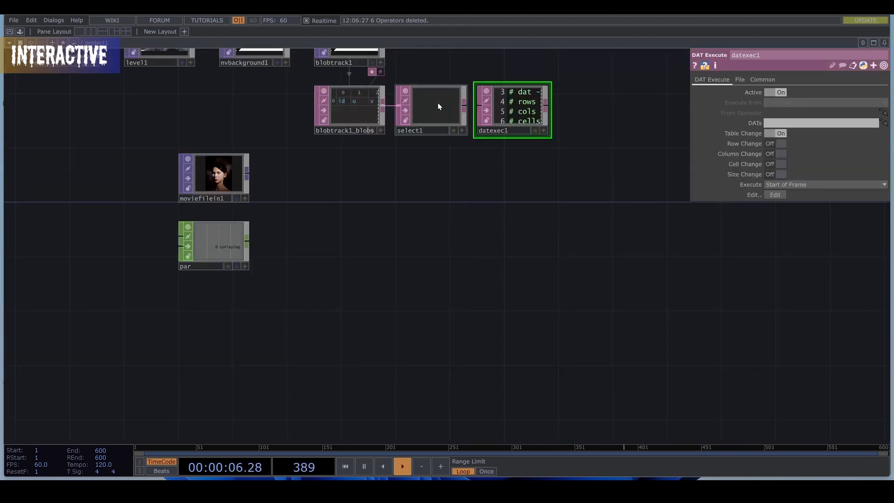
Assign select1 as the DAT Execute's monitored DAT and check the movie and par nodes up close
drag(437, 103, 778, 122)
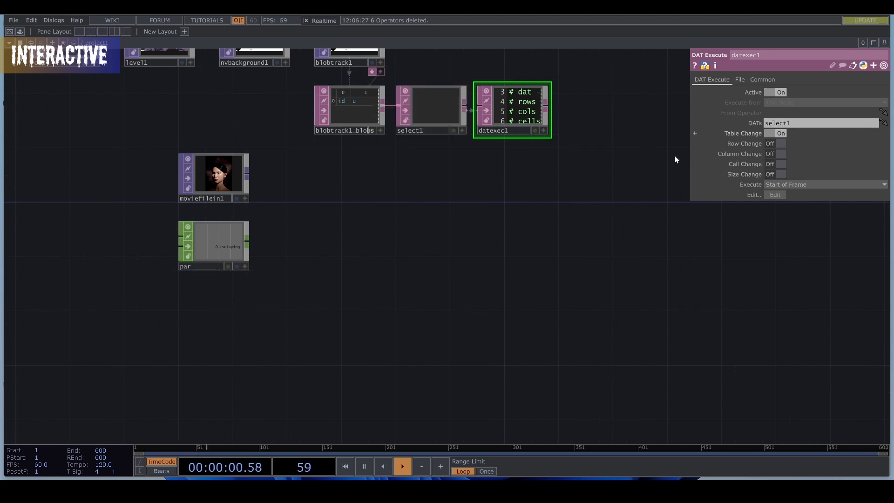
drag(310, 251, 318, 248)
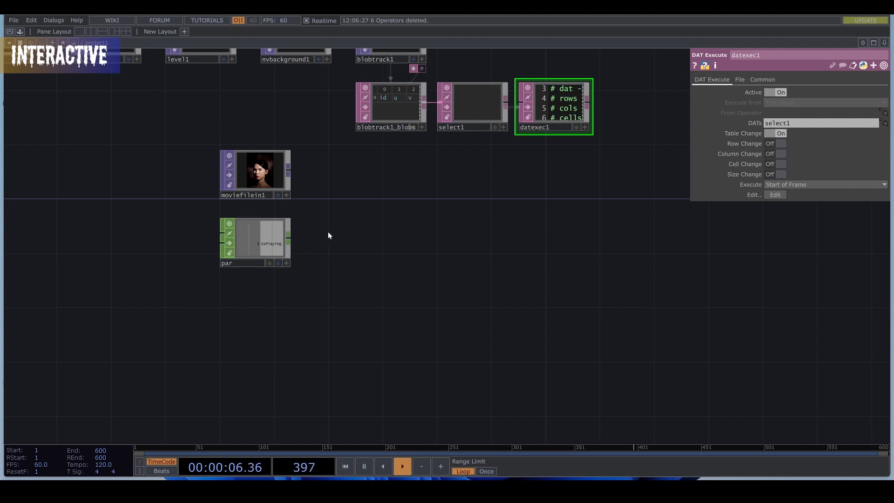
scroll(305, 209, up, 5)
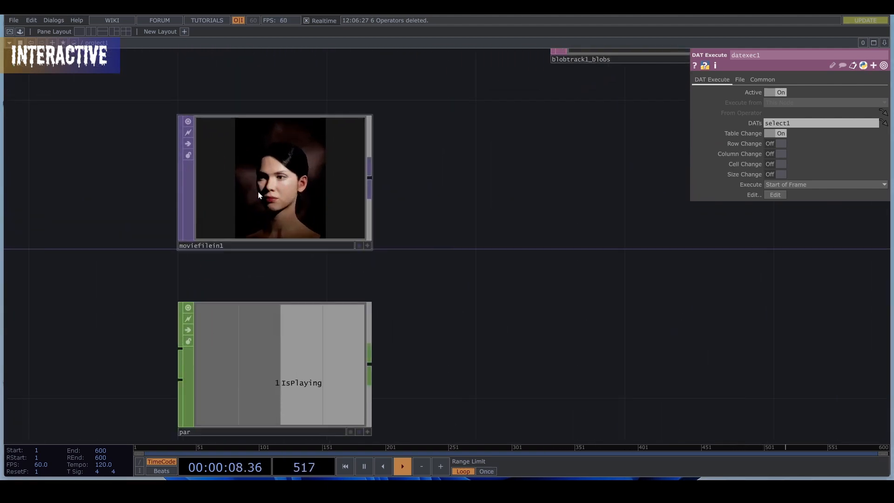
Move the par Constant CHOP to the left of the Movie File In TOP, on the row below it
scroll(289, 194, down, 5)
drag(452, 260, 582, 264)
drag(414, 276, 244, 277)
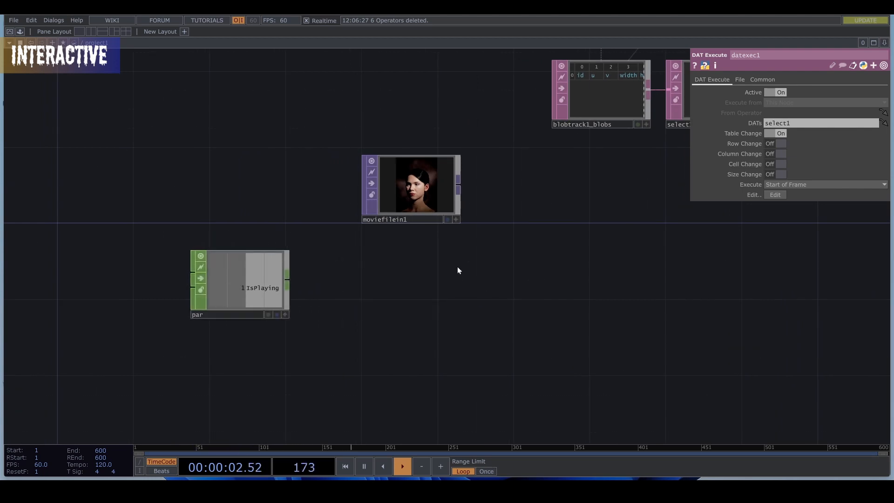
Create an Info CHOP from moviefilein1 and place it directly below the movie node
click(459, 186)
click(354, 68)
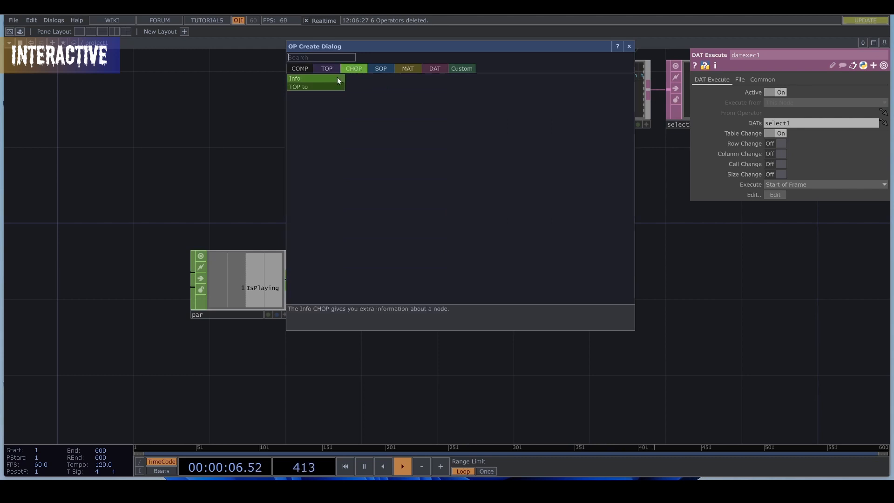
click(337, 79)
click(412, 286)
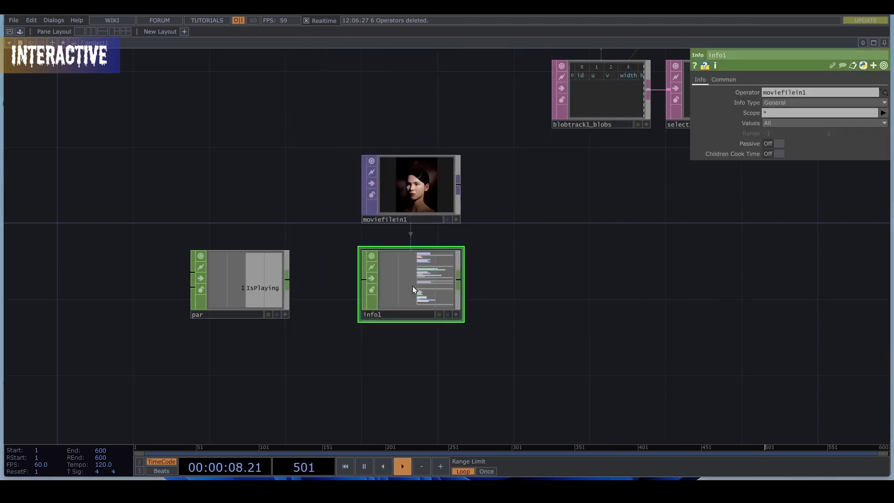
Connect a Select CHOP to info1's output and set its channel names to last_frame
scroll(478, 282, up, 4)
click(487, 273)
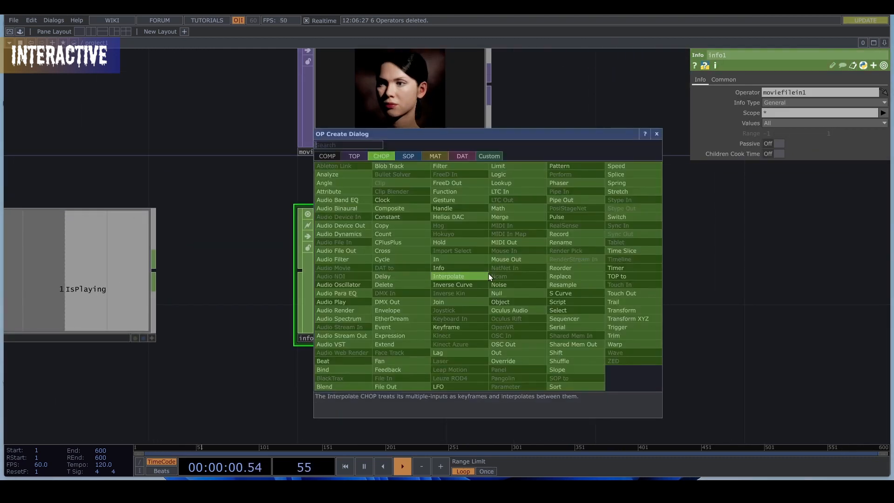
click(590, 309)
click(610, 268)
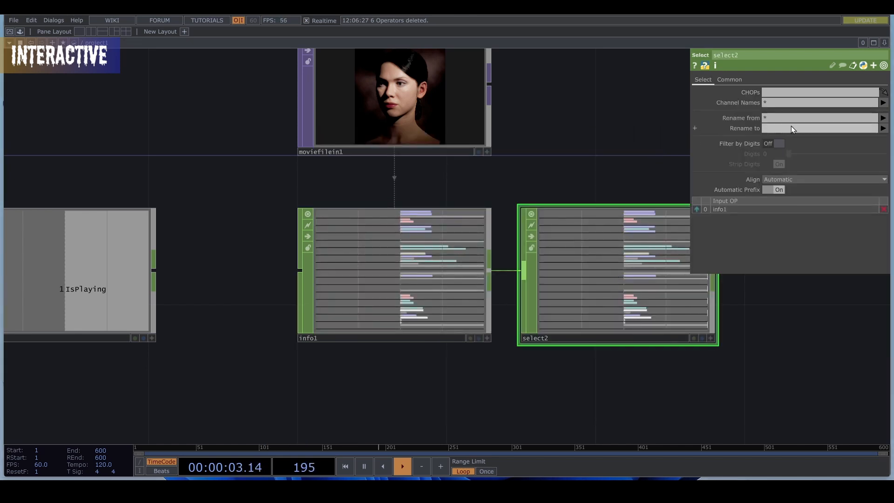
click(882, 103)
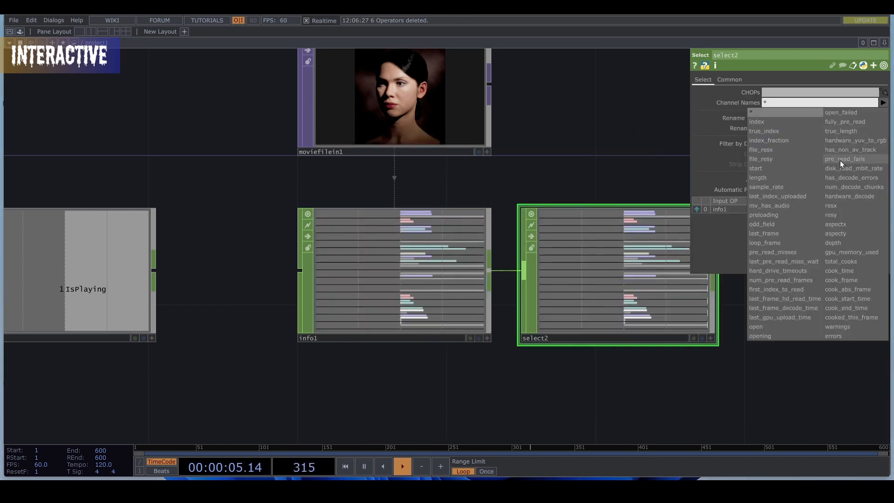
click(789, 234)
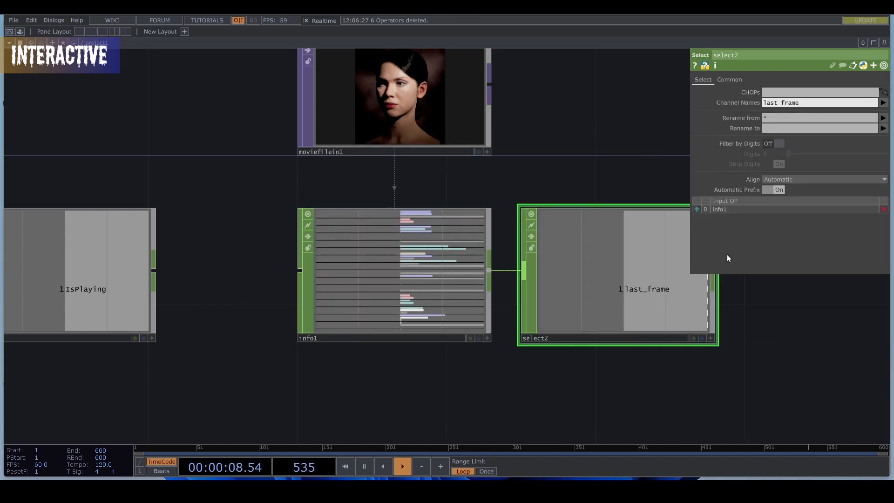
Pulse the cue on moviefilein1 to restart the movie and examine how the last_frame channel in select2 responds
drag(630, 130, 585, 136)
click(356, 114)
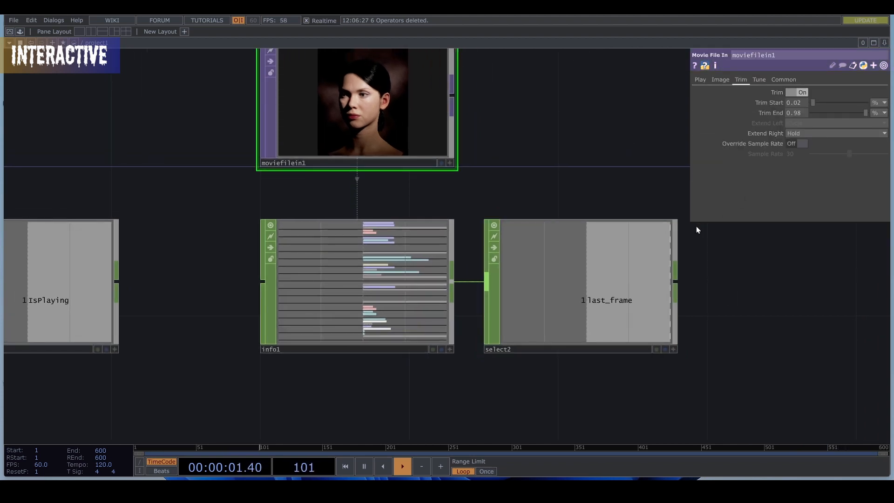
click(699, 80)
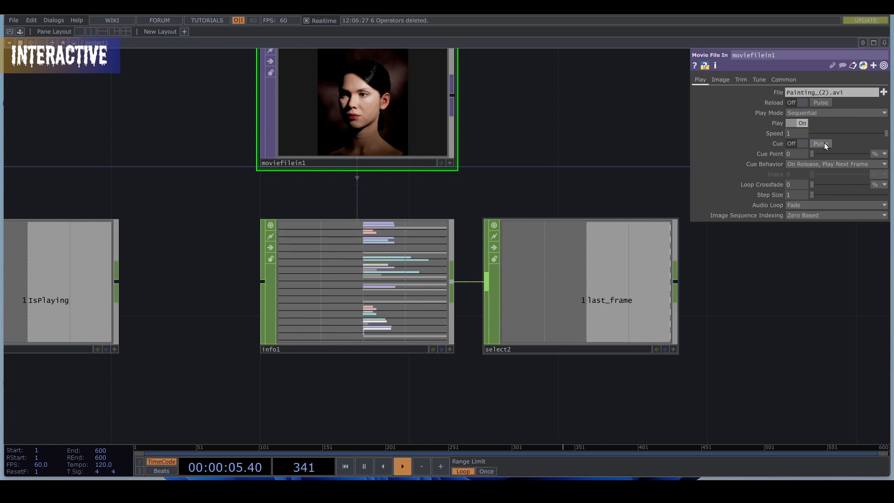
scroll(582, 312, up, 2)
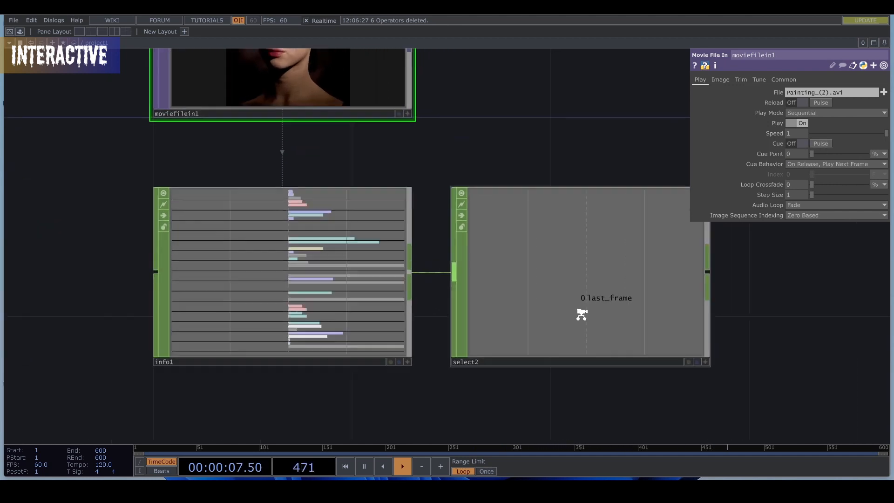
scroll(550, 299, down, 1)
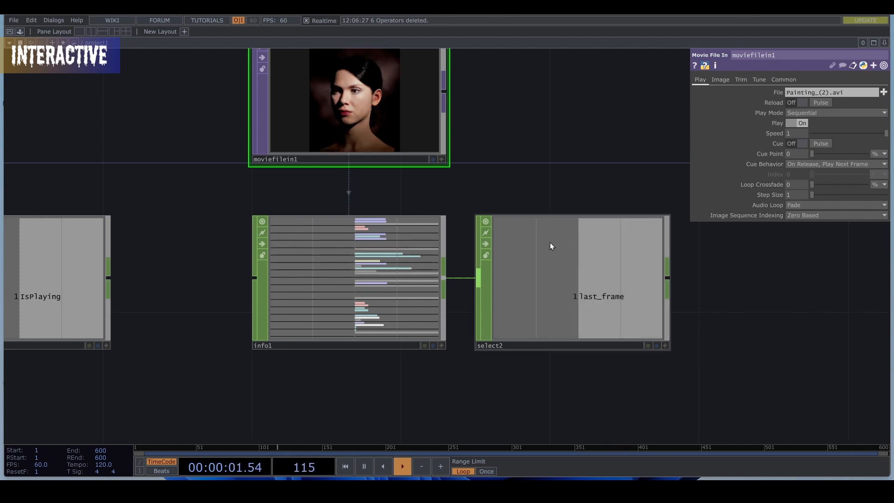
Add a CHOP Execute DAT beside select2 and assign select2 as its monitored CHOP, keeping Off to On enabled
drag(608, 163, 481, 163)
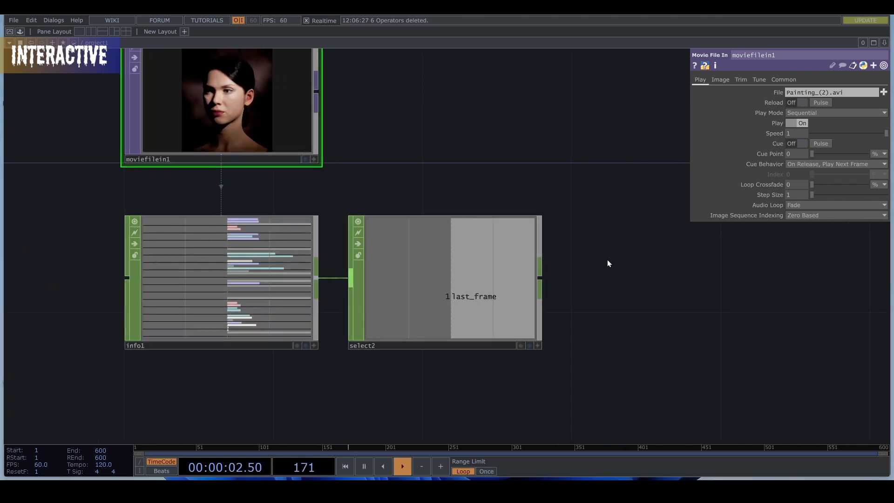
key(Tab)
click(582, 142)
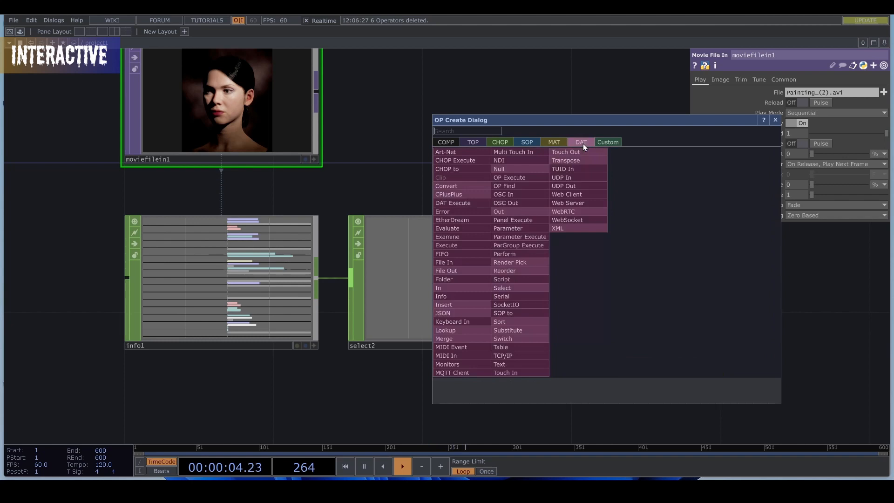
click(470, 159)
click(642, 255)
drag(552, 275, 789, 123)
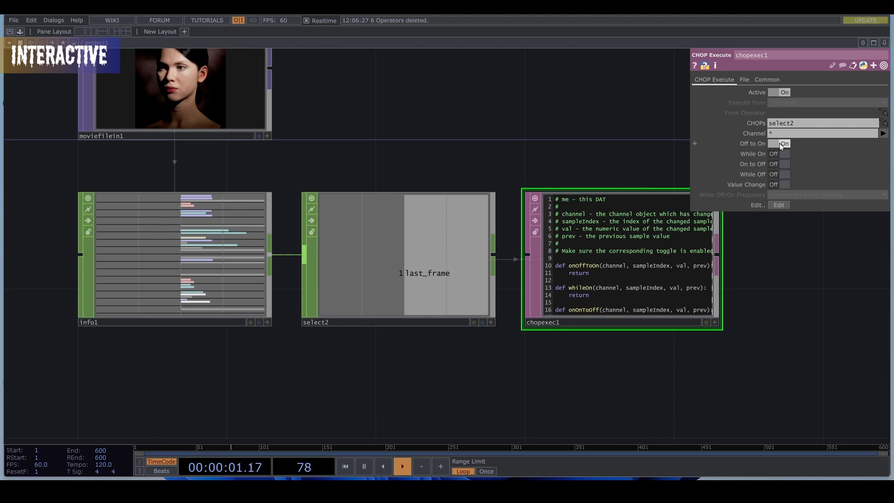
Open the CHOP Execute script for editing, enlarge its text and add a line addressing op('par') inside onOffToOn
scroll(712, 324, up, 5)
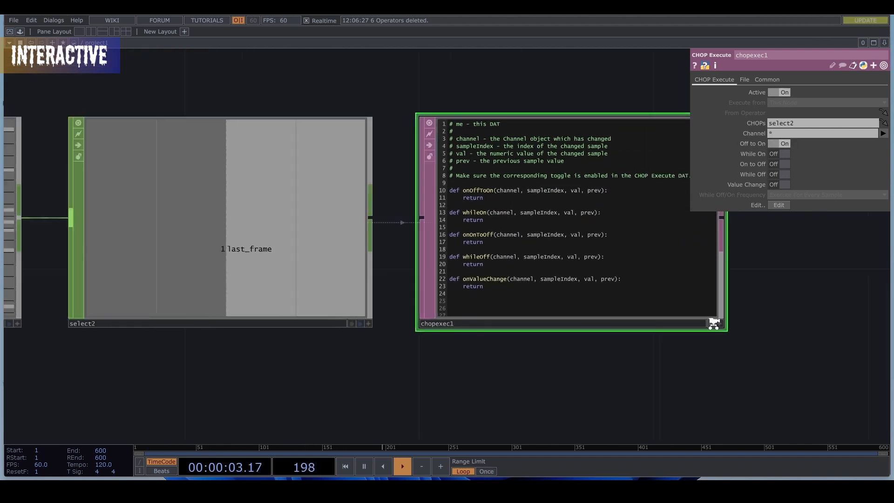
click(722, 325)
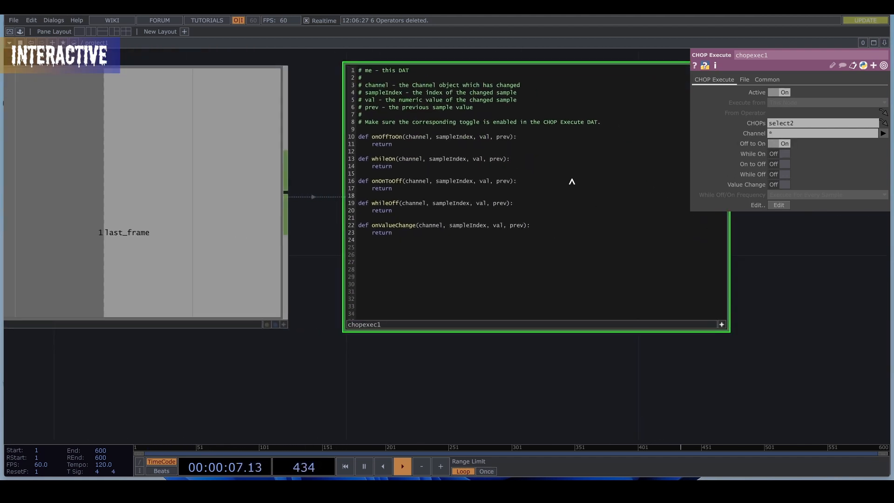
click(530, 138)
key(Return)
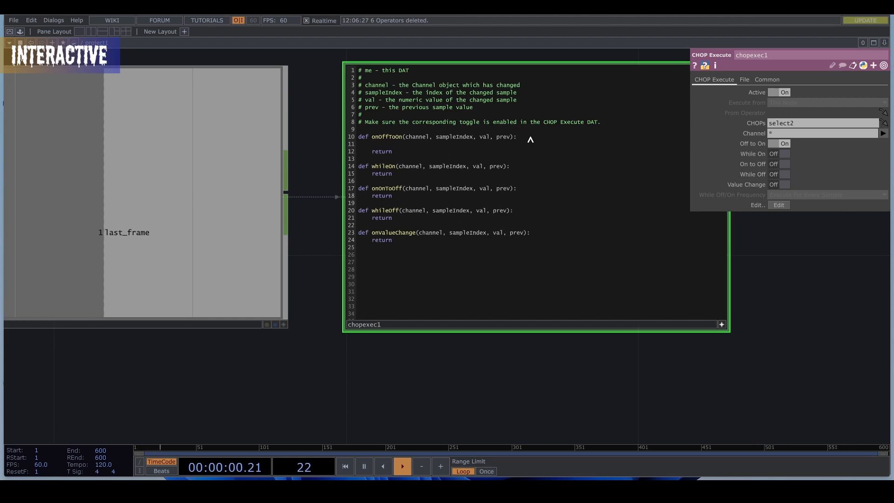
ctrl+scroll(430, 140, up, 5)
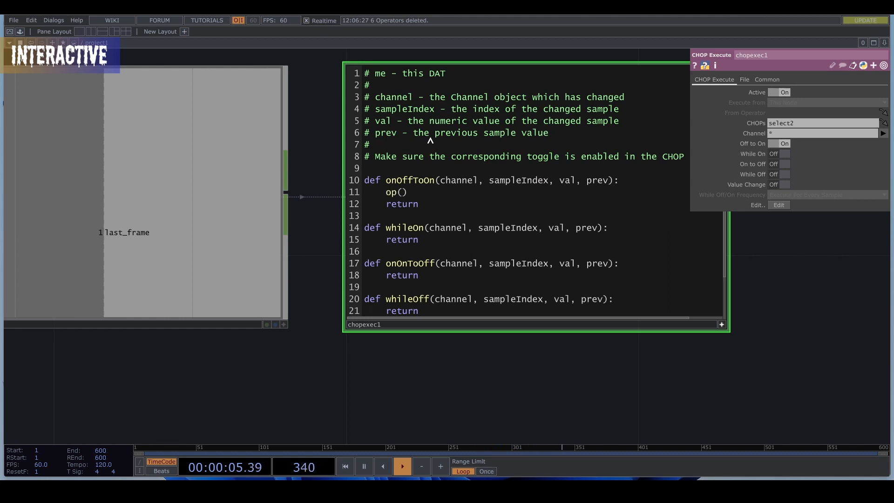
text(op('par)
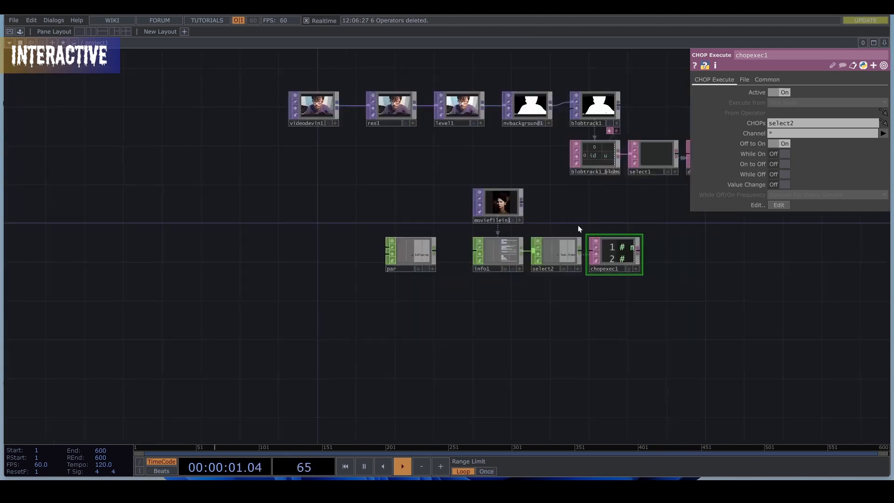
Test the trigger with the webcam and examine the IsPlaying value, movie playback, last_frame channel and blob tables
scroll(575, 216, up, 3)
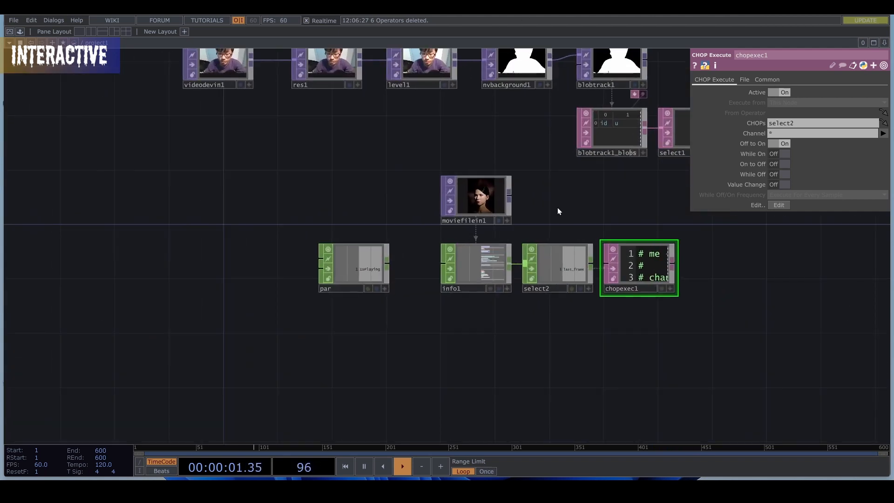
click(482, 195)
click(353, 266)
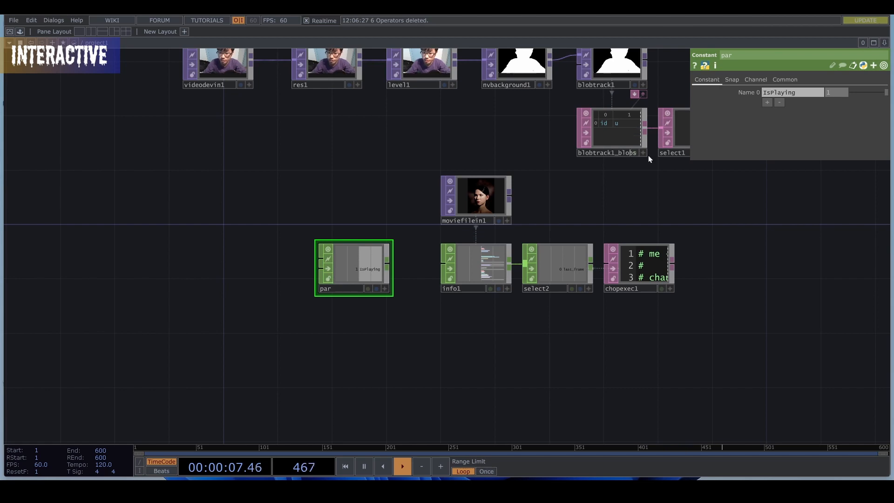
scroll(438, 224, up, 5)
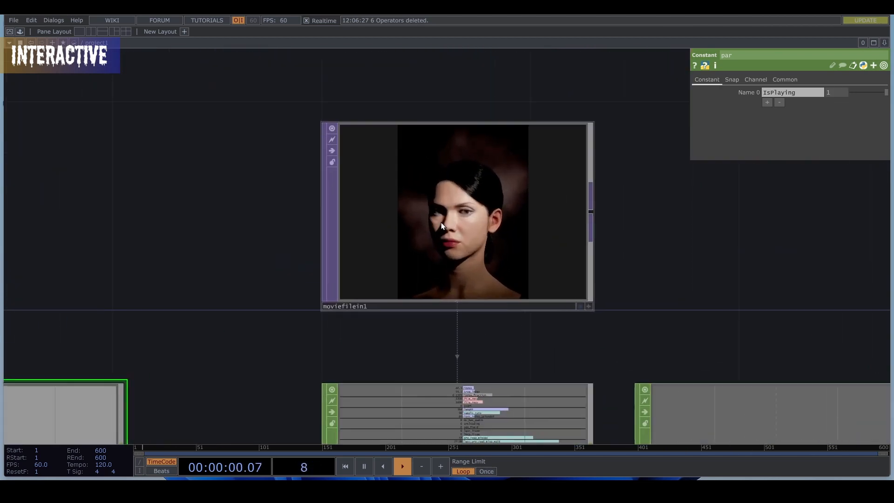
scroll(543, 234, down, 8)
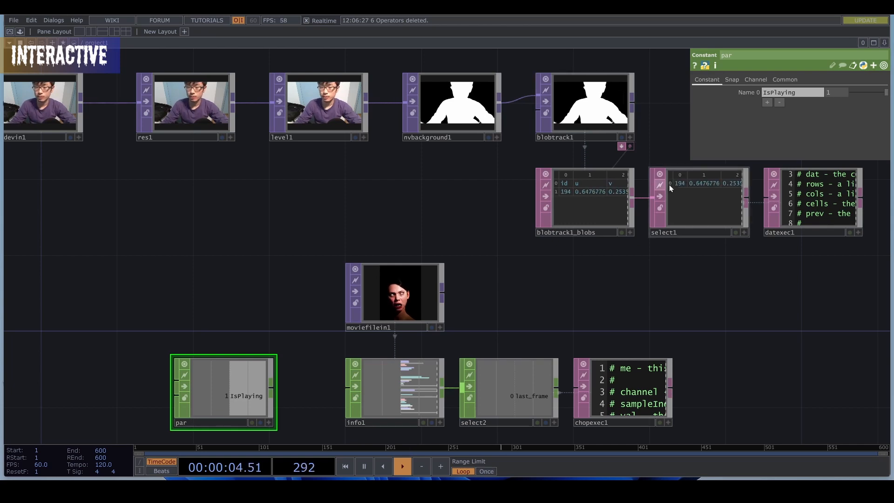
scroll(702, 186, up, 3)
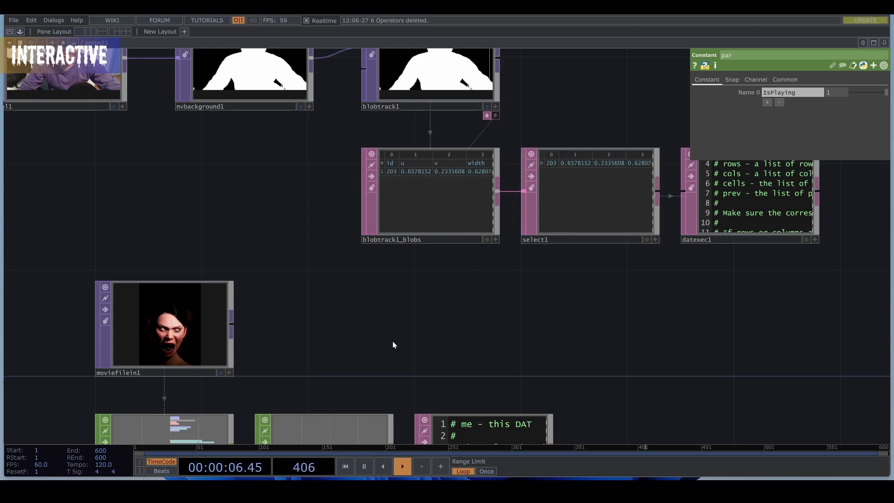
drag(372, 293, 386, 237)
scroll(367, 252, down, 3)
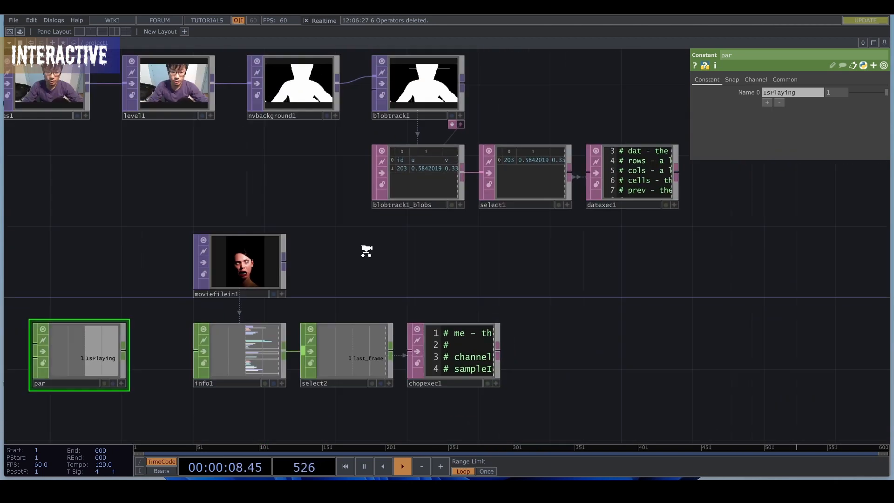
scroll(366, 251, down, 2)
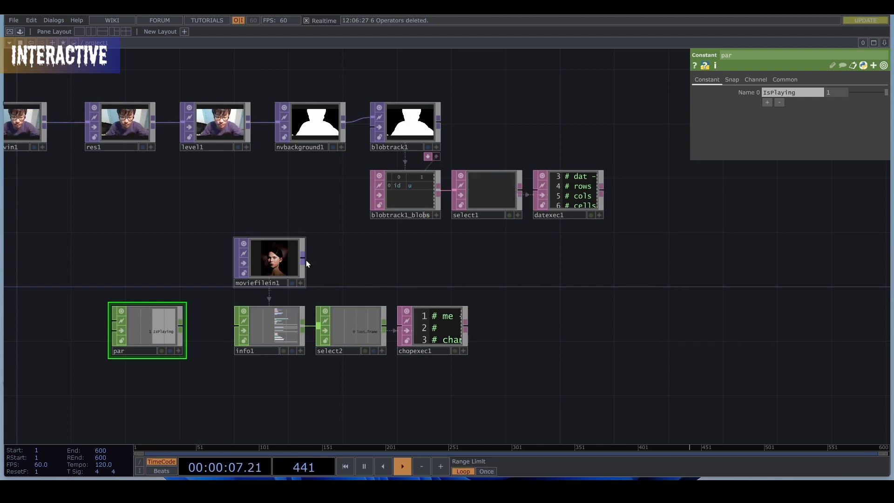
Add a Level TOP after moviefilein1 and connect a Null TOP to the Level's output
key(Tab)
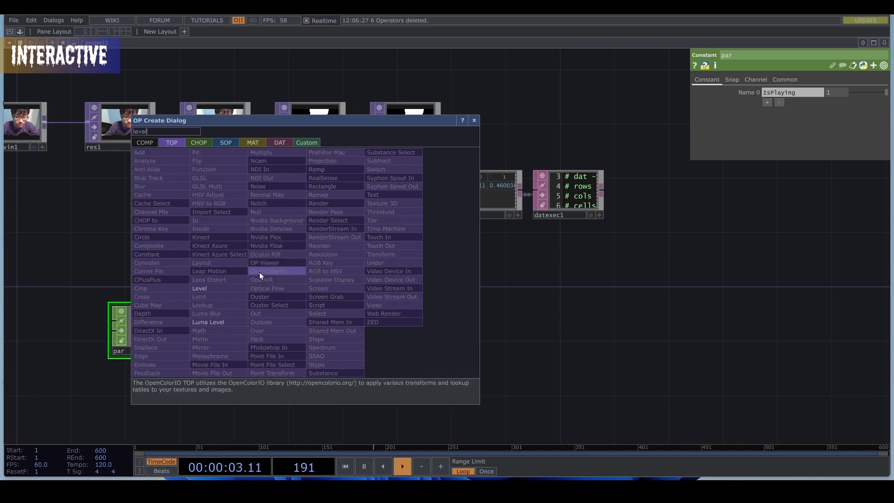
key(Escape)
click(392, 262)
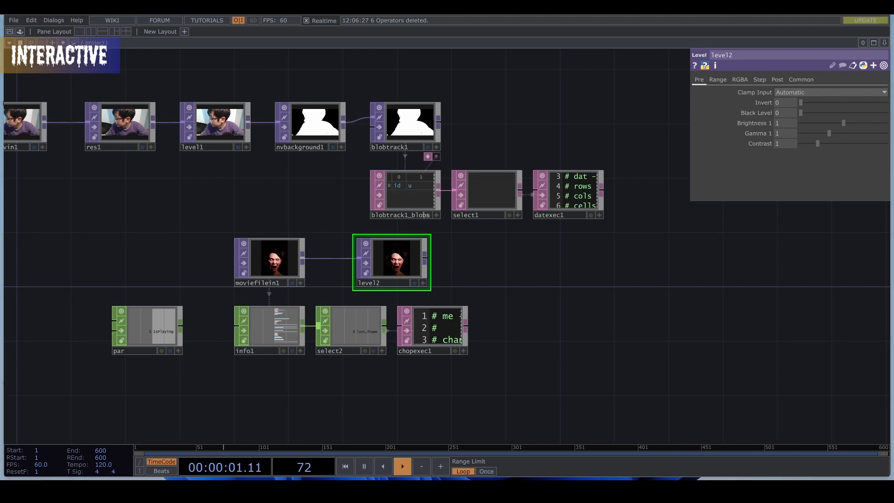
right_click(428, 256)
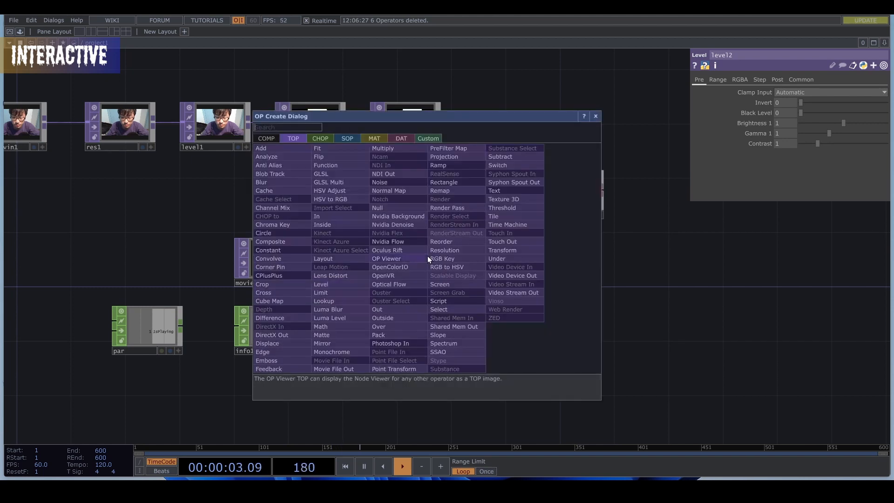
click(395, 219)
click(493, 260)
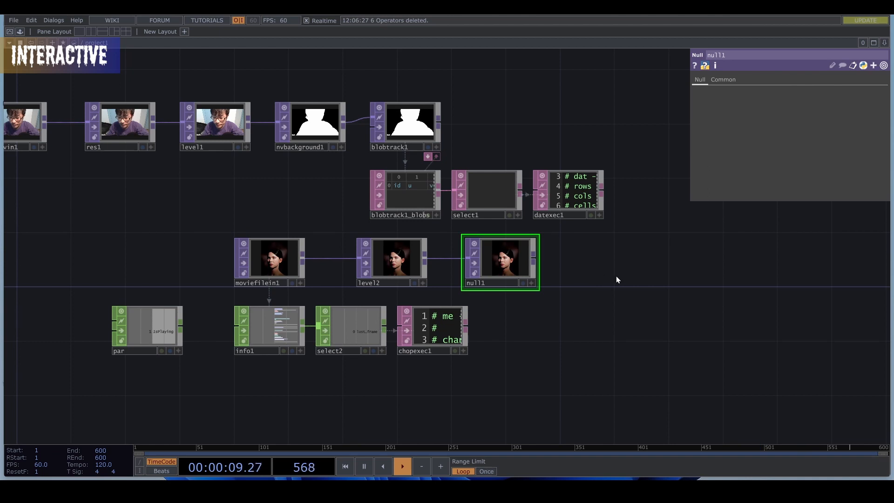
Connect a Fit TOP after null1 and set its output resolution to 1600 by 1200
right_click(533, 259)
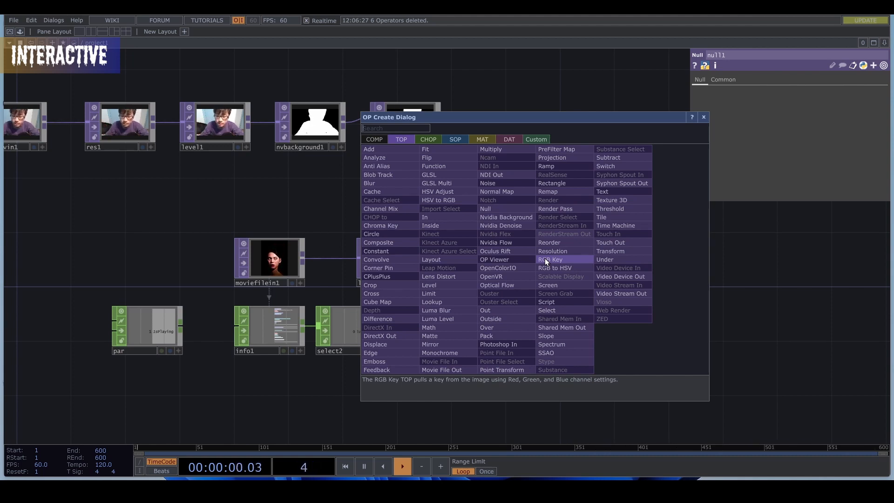
click(431, 149)
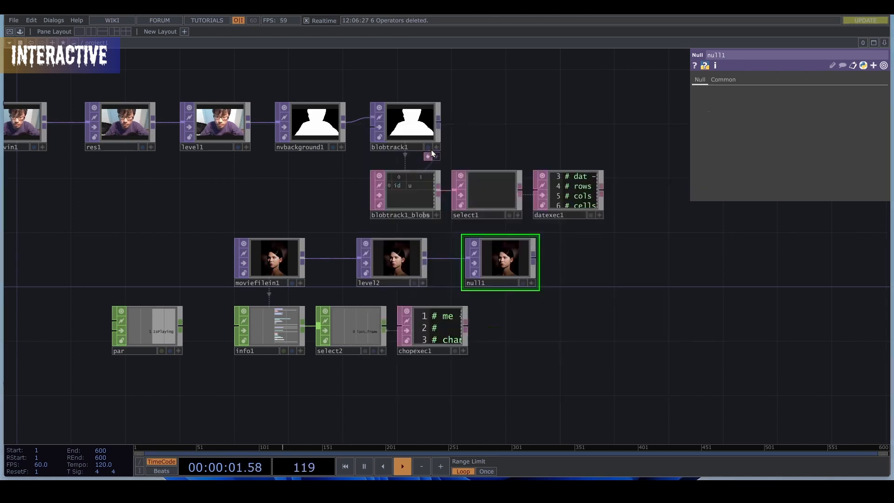
click(610, 263)
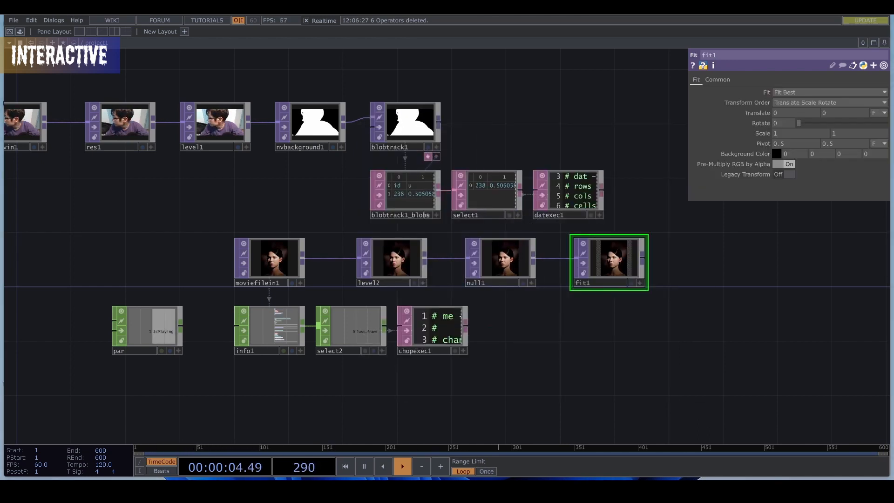
click(719, 79)
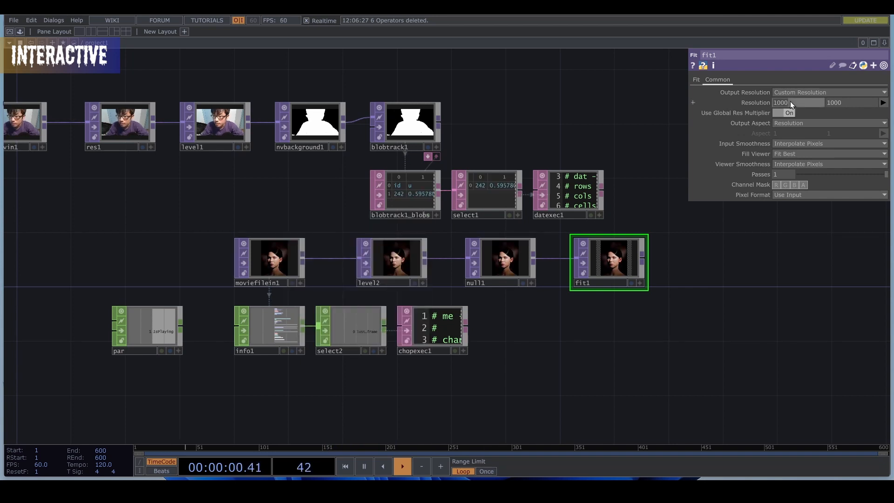
text(1600)
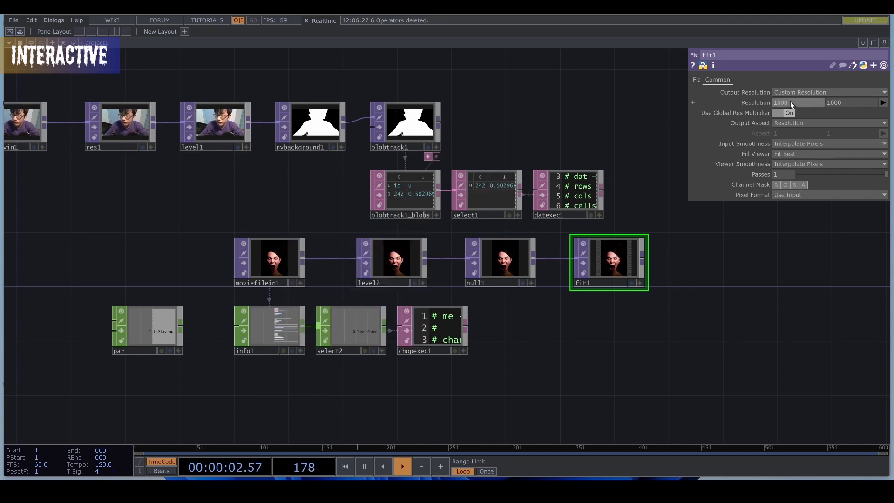
click(863, 104)
text(12)
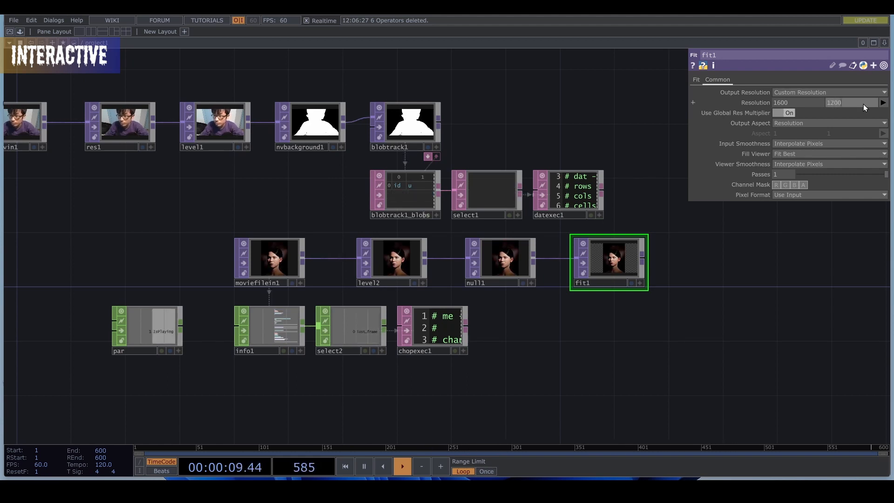
Complete fit1's output height as 1200 and rotate its image 90 degrees
text(00)
key(Return)
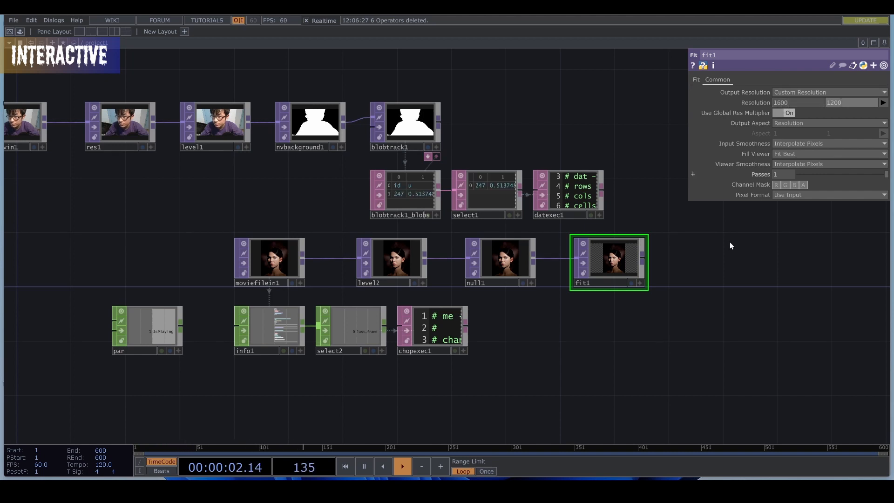
click(698, 80)
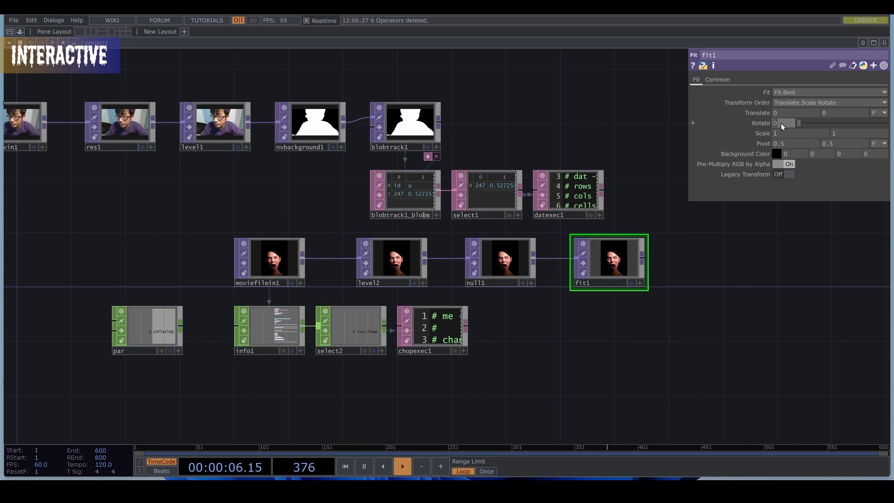
click(826, 104)
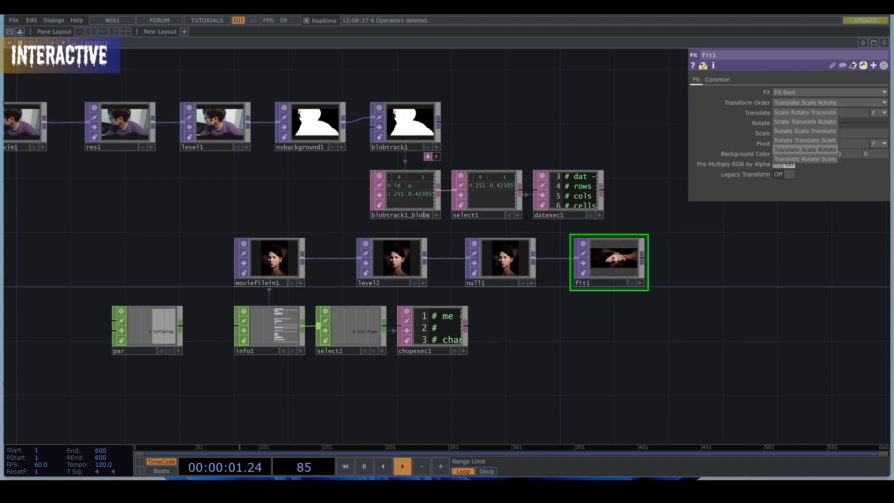
click(805, 149)
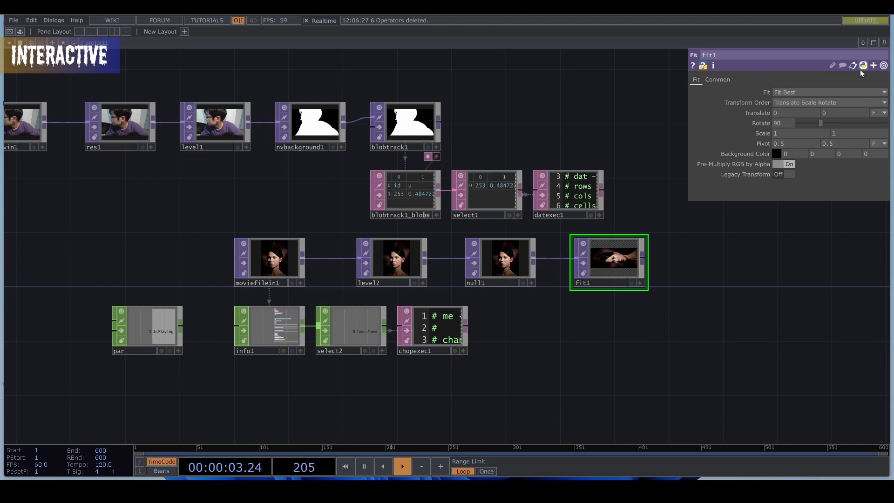
Set fit1's transform order to Scale Rotate Translate and scale the image uniformly to 1.4
click(789, 102)
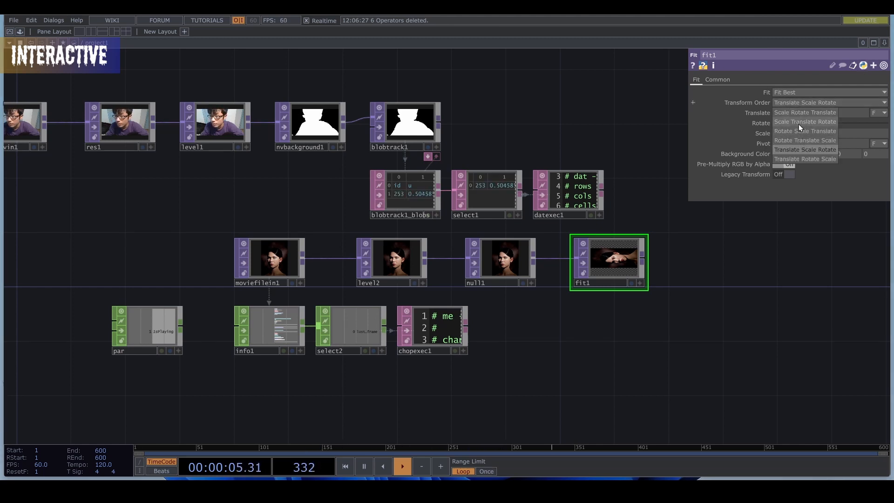
click(797, 113)
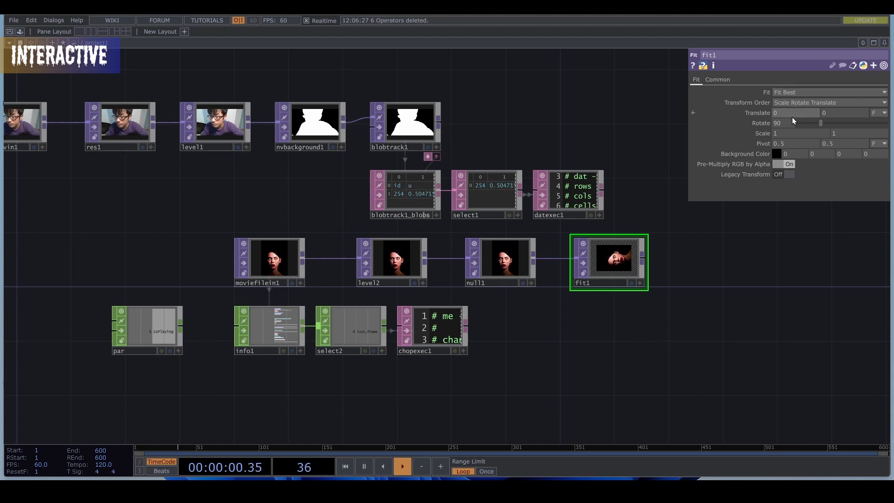
mouse_move(783, 135)
mouse_down()
mouse_move(792, 133)
mouse_move(766, 134)
mouse_up()
key(ctrl+z)
drag(766, 133, 775, 133)
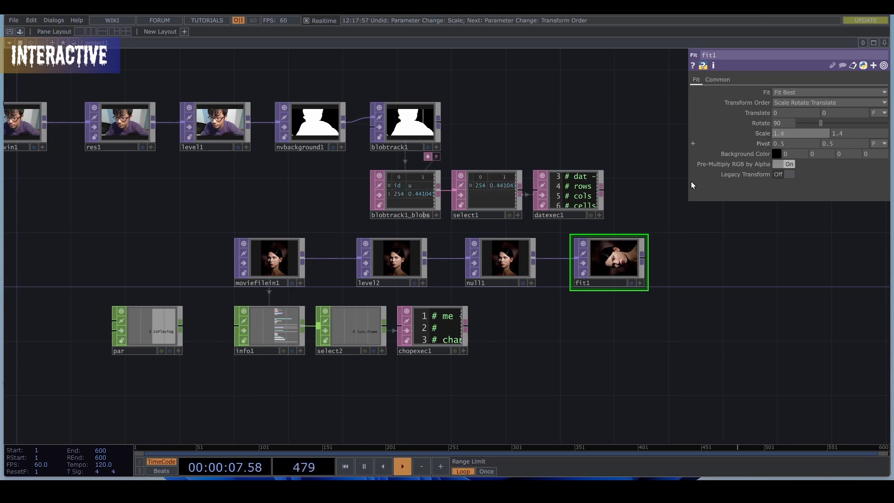
scroll(640, 247, up, 5)
scroll(611, 280, up, 2)
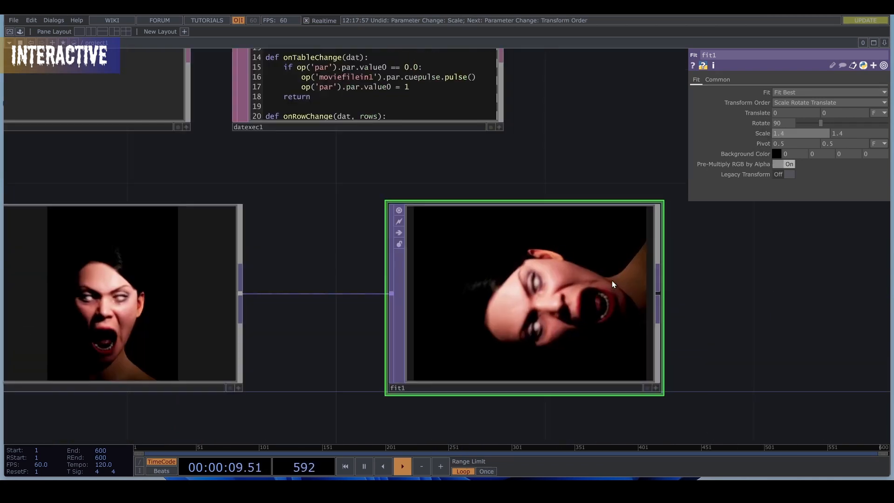
scroll(612, 280, down, 3)
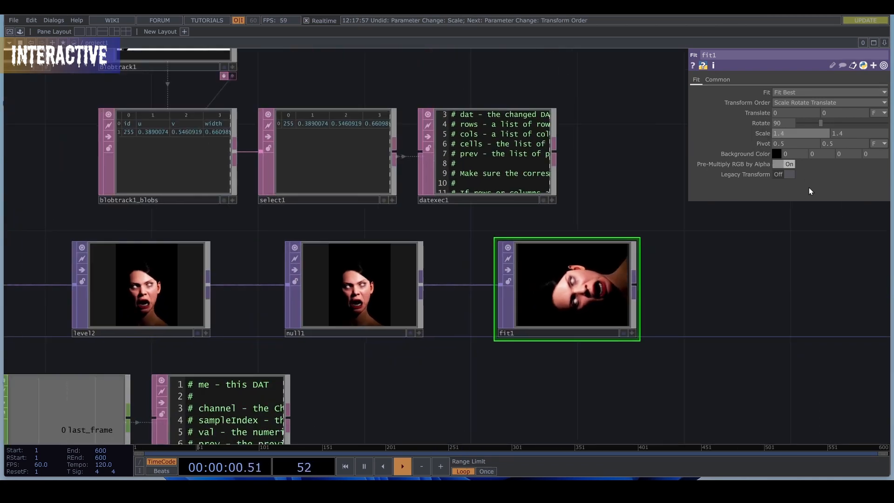
Connect a second Fit TOP after fit1 and set its output resolution to 1920 by 1080
scroll(741, 185, down, 5)
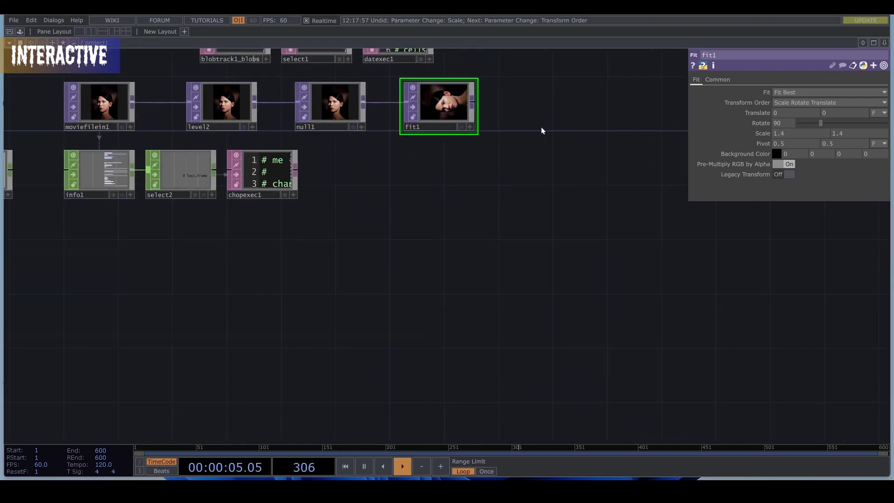
right_click(472, 102)
click(406, 40)
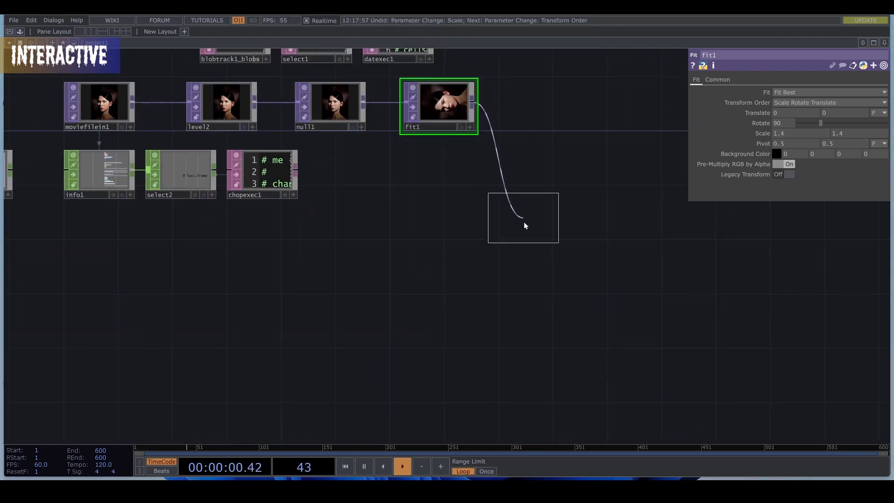
click(524, 226)
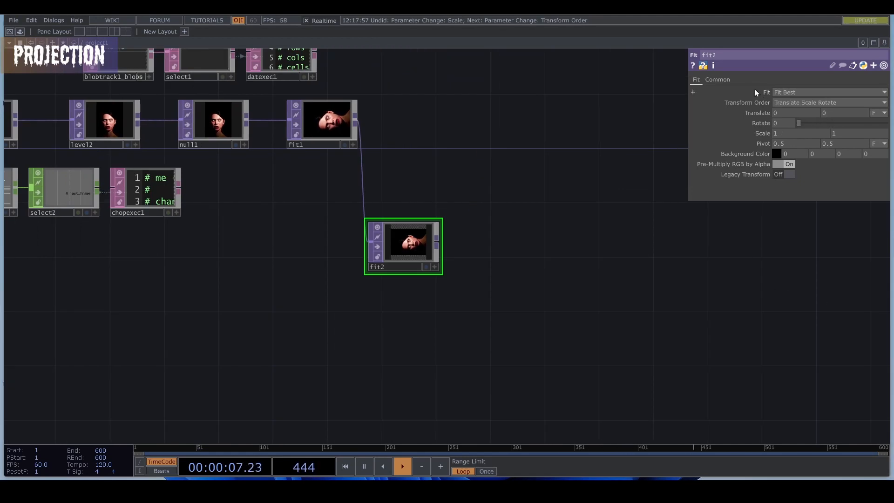
click(726, 79)
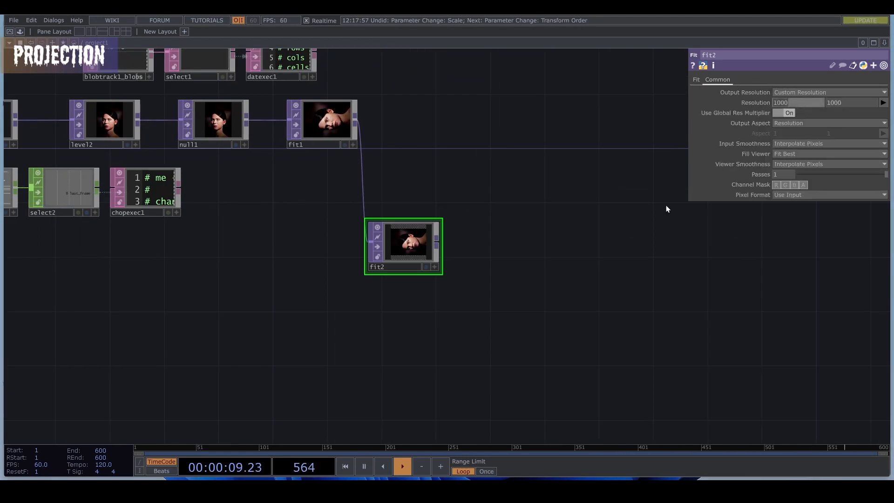
text(1920)
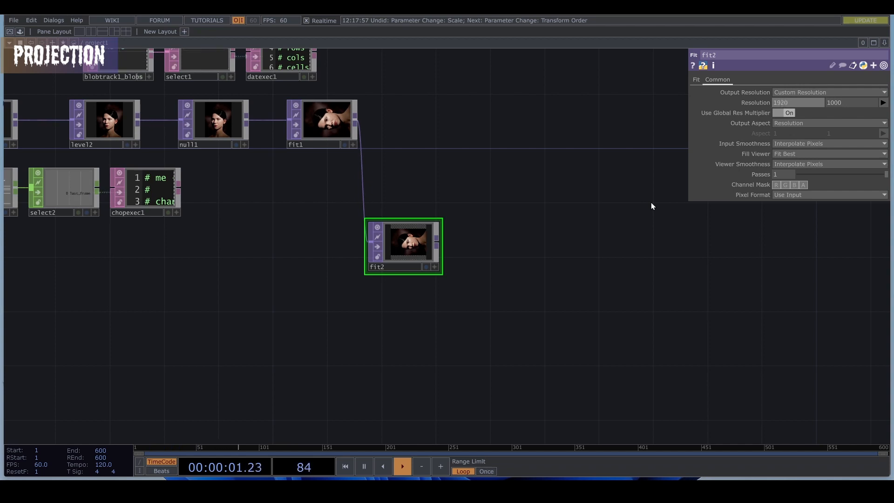
click(859, 103)
text(10)
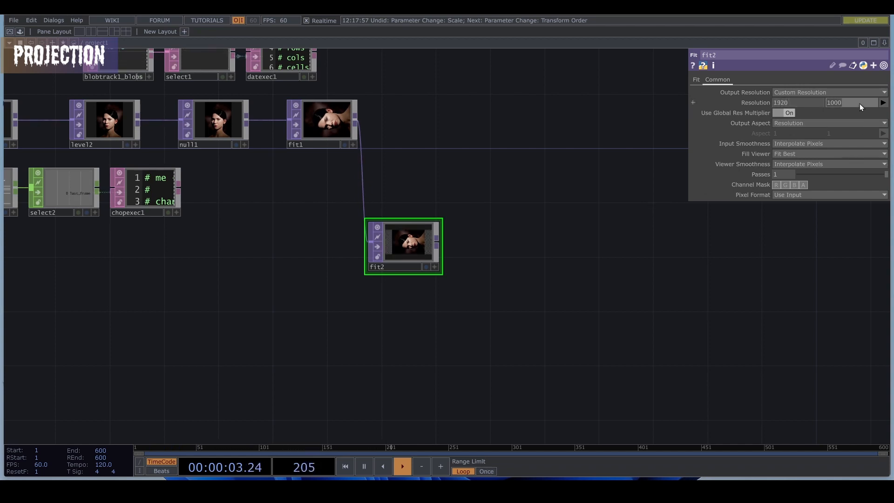
text(8)
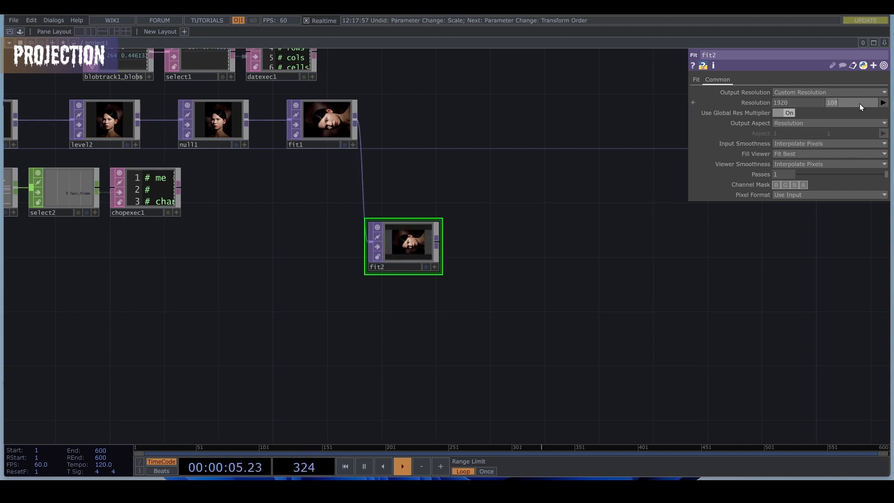
text(0)
key(Return)
Add the stoner component from the Mapping components beyond fit2 and connect fit2's output to its input
key(Tab)
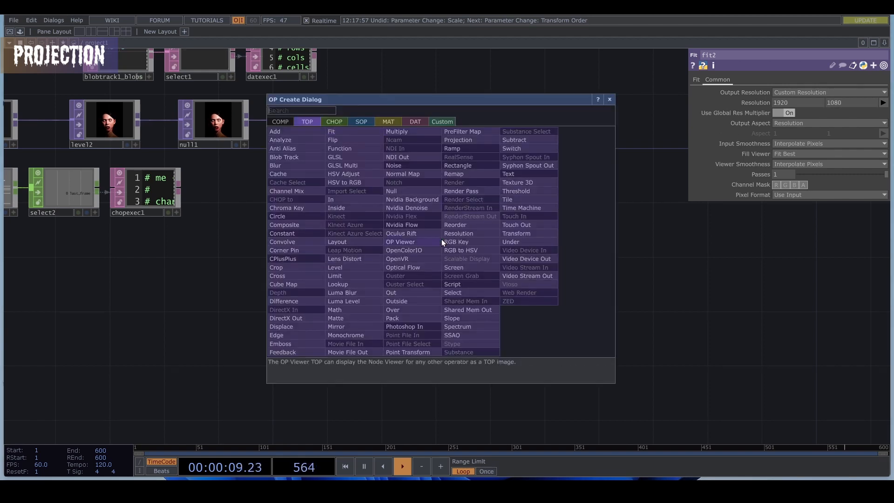
click(421, 91)
click(20, 32)
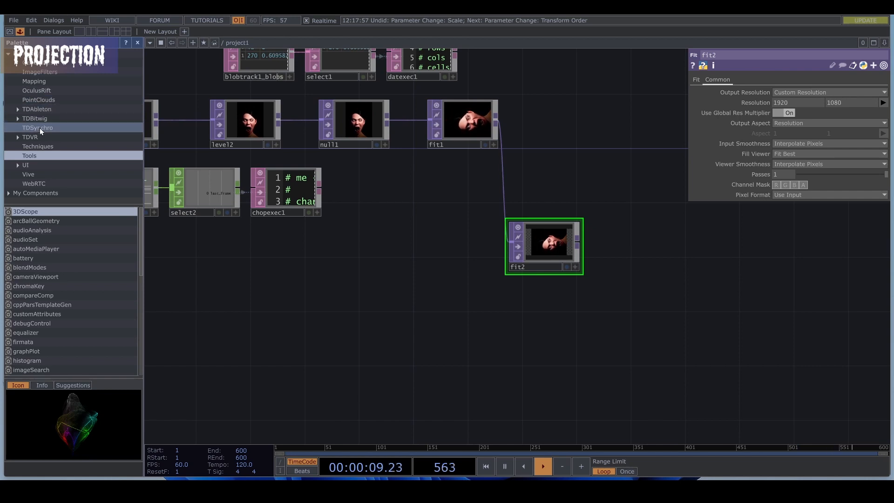
click(38, 80)
drag(34, 281, 592, 136)
drag(647, 161, 648, 159)
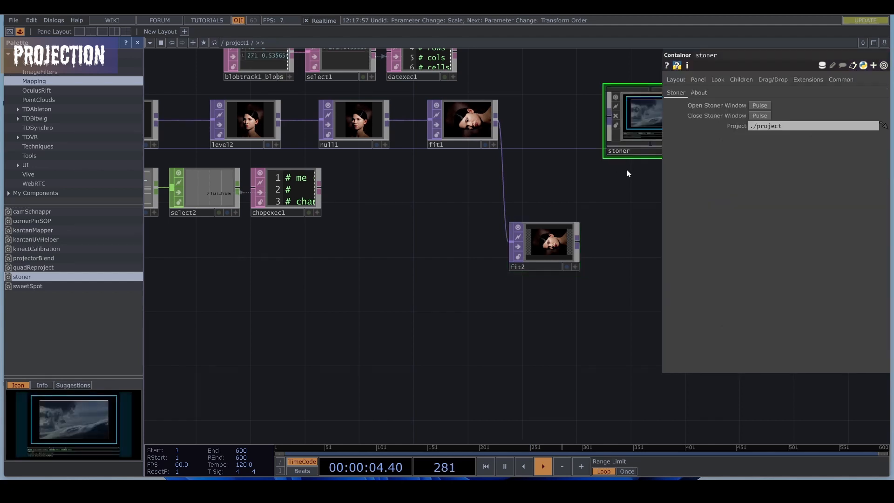
drag(566, 195, 477, 187)
drag(564, 107, 601, 115)
drag(610, 204, 554, 213)
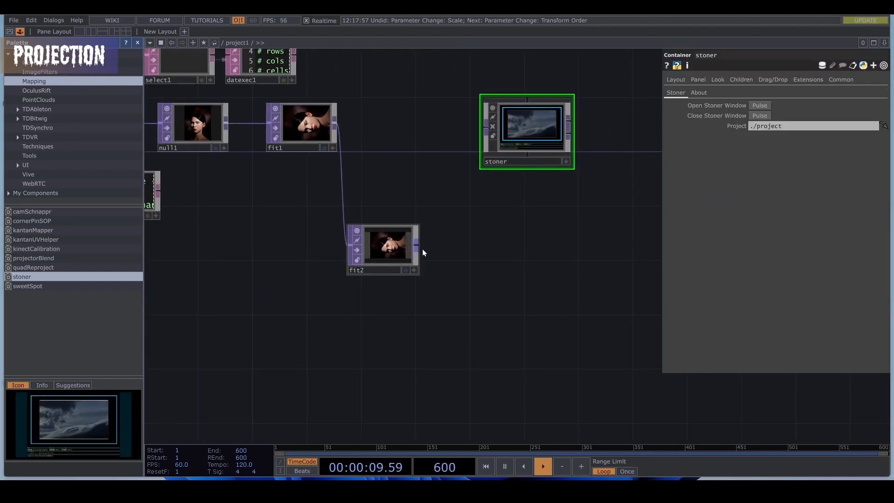
drag(419, 246, 485, 126)
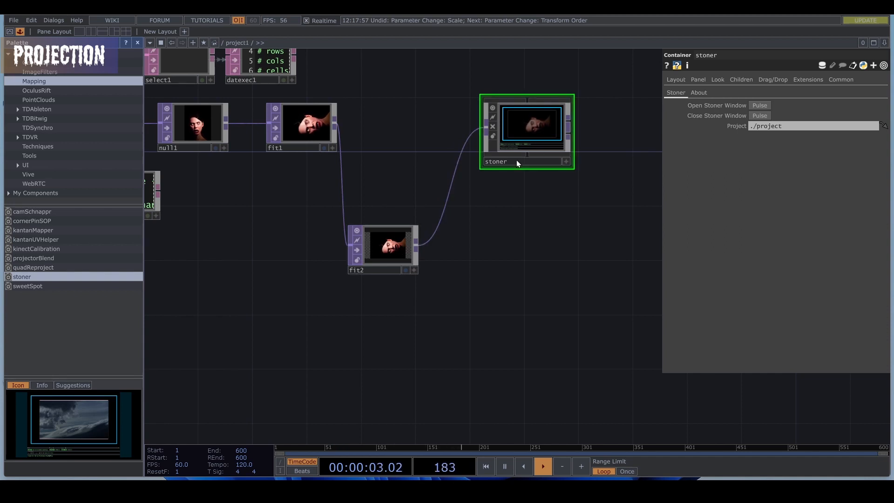
Connect a Transform TOP to stoner's output, with background color alpha 1 and Comp Over Background Color on
drag(577, 249, 444, 272)
right_click(438, 147)
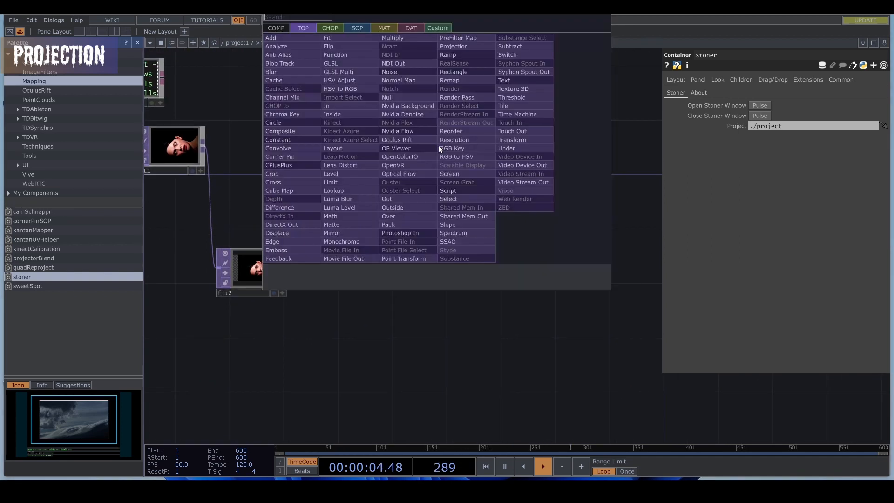
text(tr)
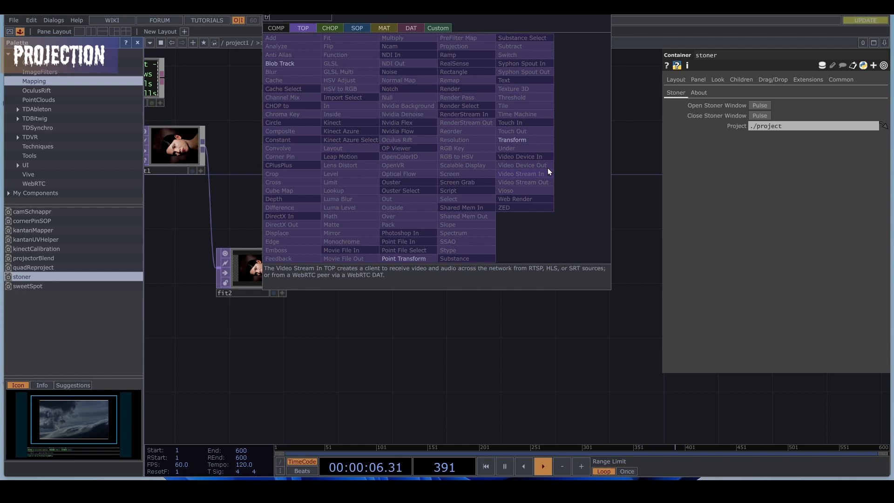
click(531, 139)
click(633, 186)
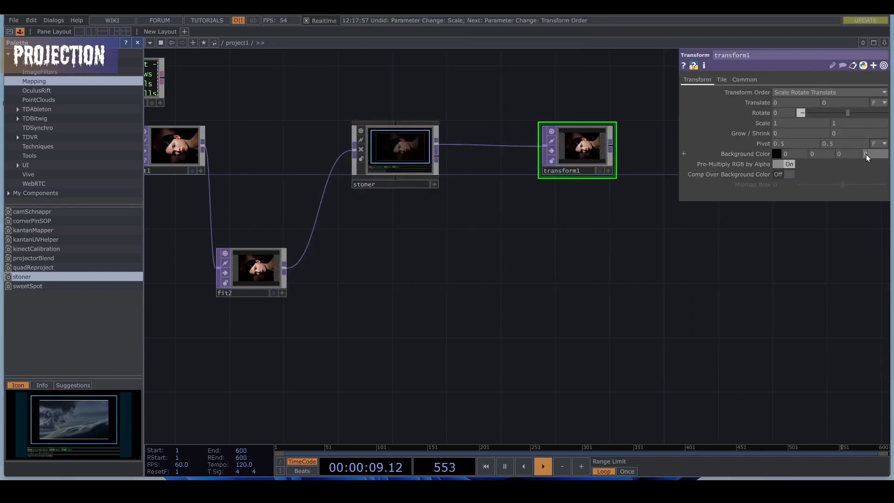
click(787, 175)
Connect a Null TOP after transform1 and add a Window COMP that uses this null as its Window Operator
scroll(568, 159, up, 5)
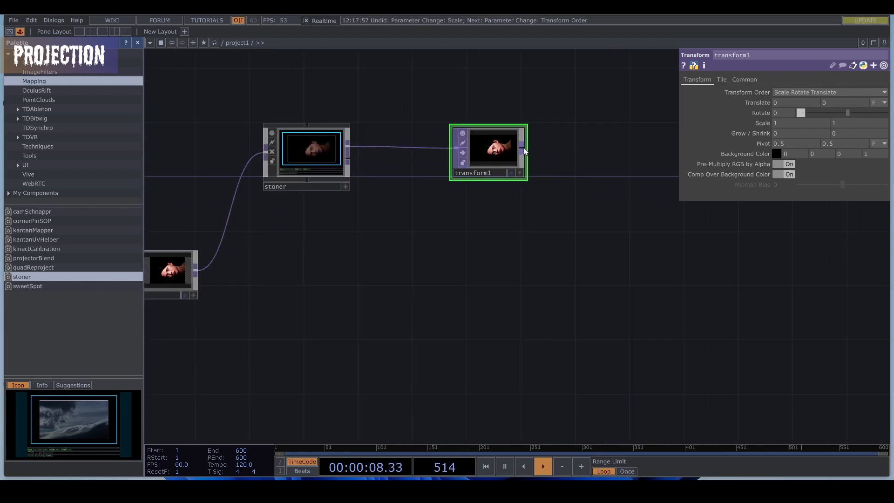
key(Tab)
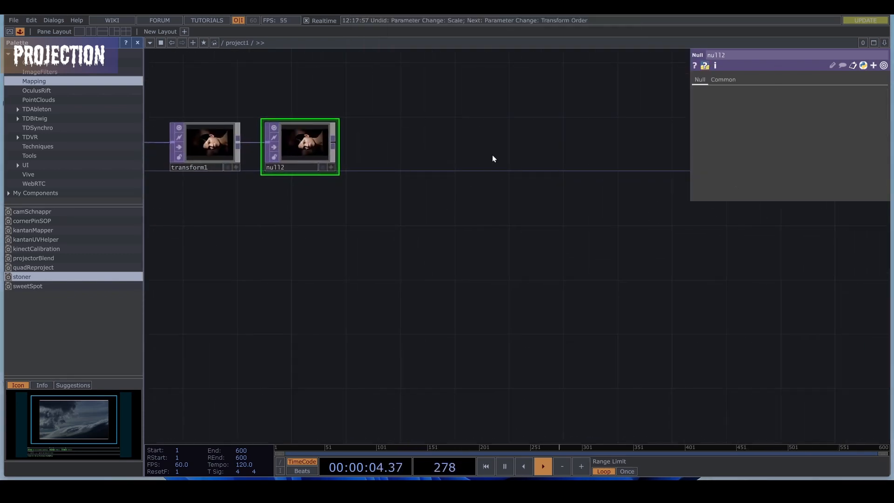
key(Tab)
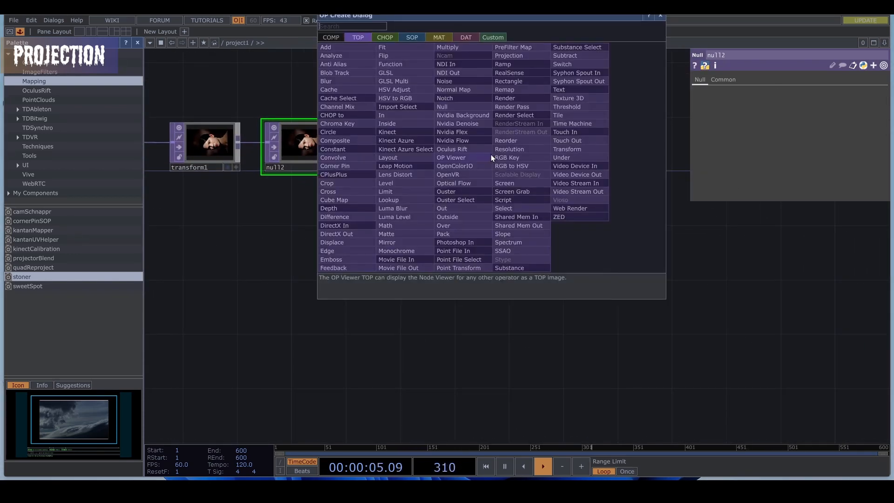
click(331, 37)
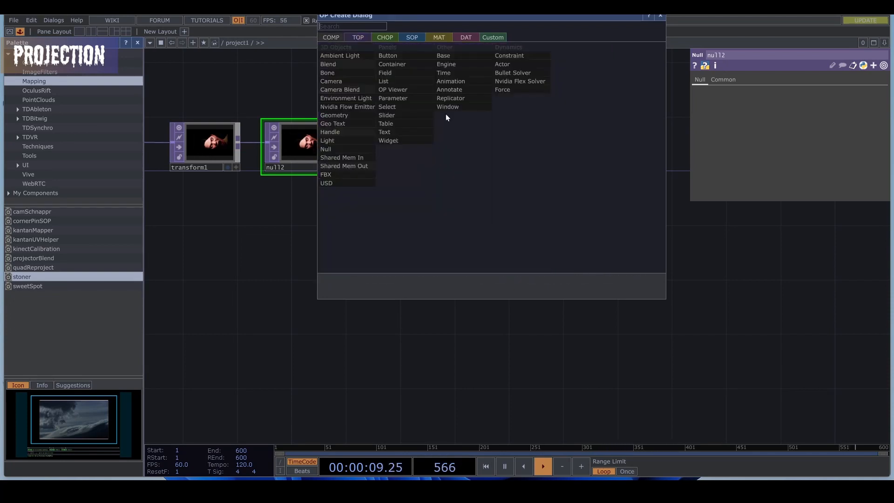
click(446, 108)
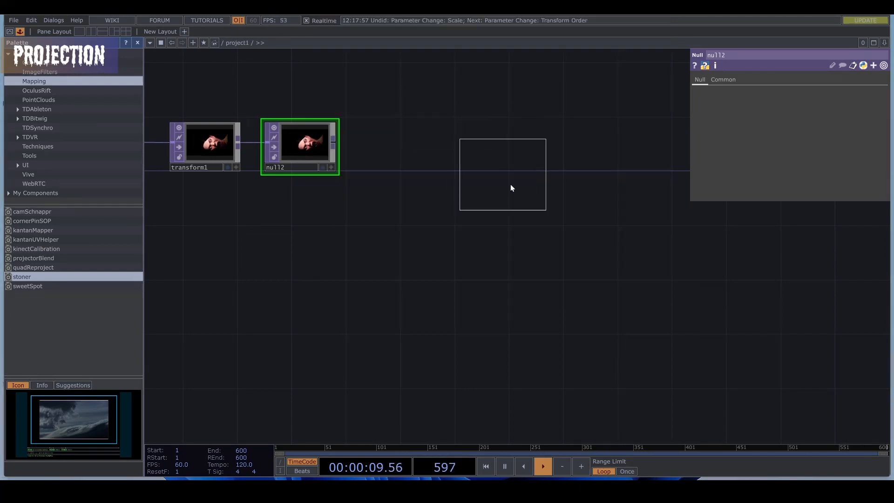
click(512, 158)
drag(322, 146, 794, 94)
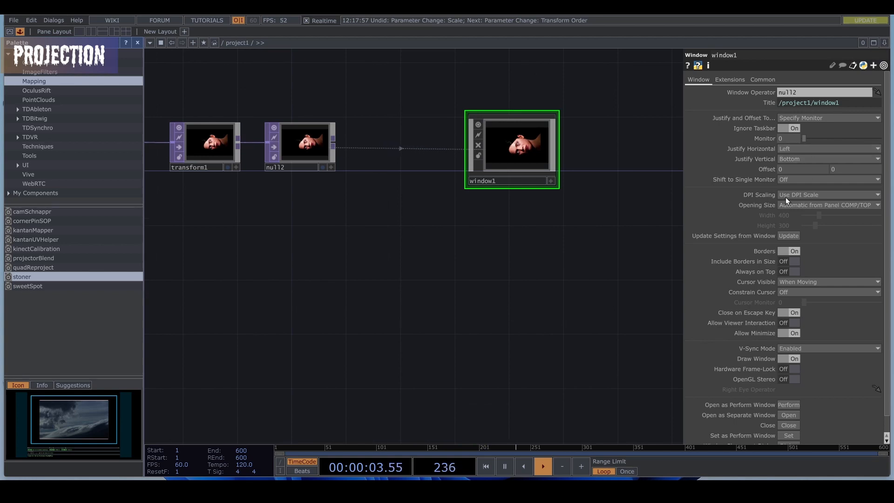
Turn off window1's borders and set its opening size to Fill
click(785, 252)
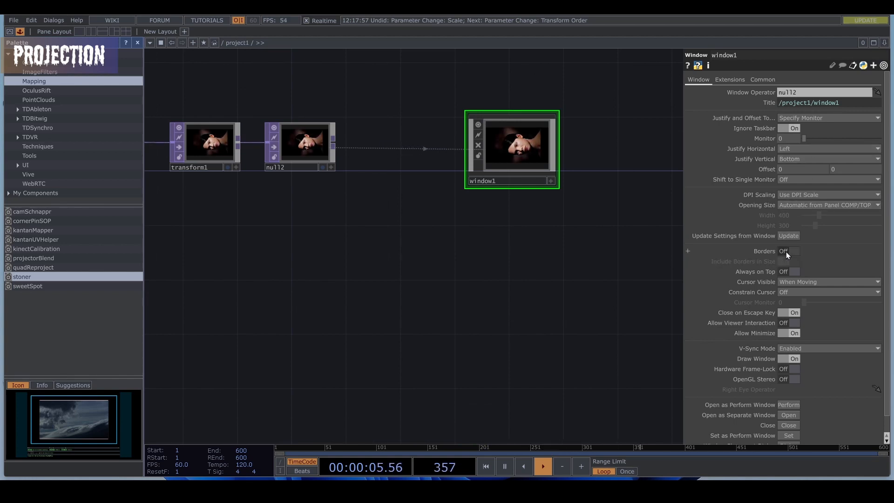
click(794, 204)
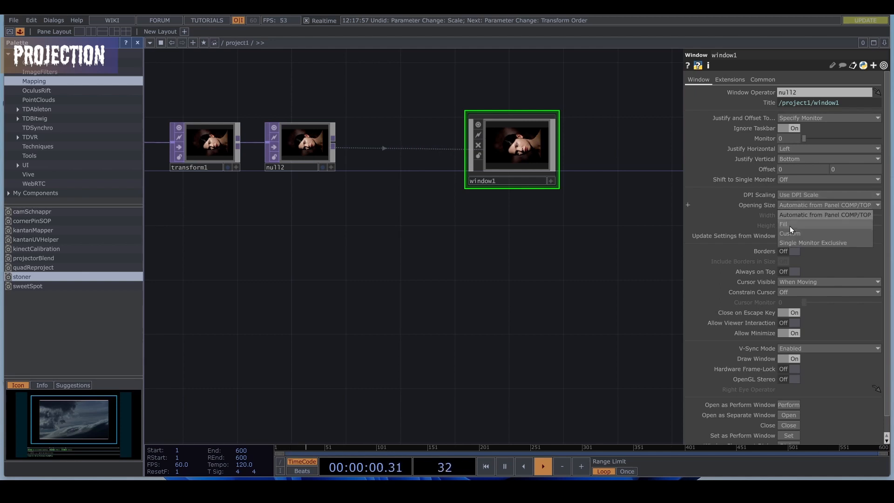
click(790, 225)
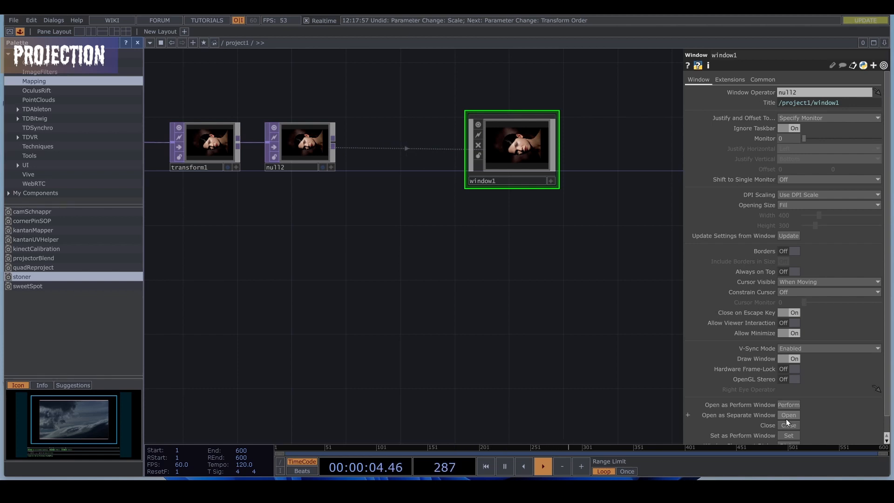
scroll(536, 249, down, 3)
drag(448, 243, 634, 214)
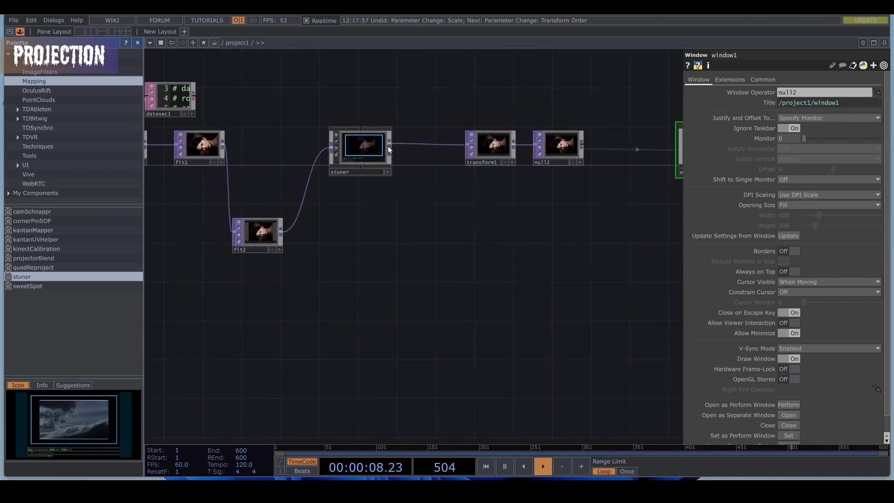
drag(407, 213, 437, 189)
drag(373, 240, 423, 209)
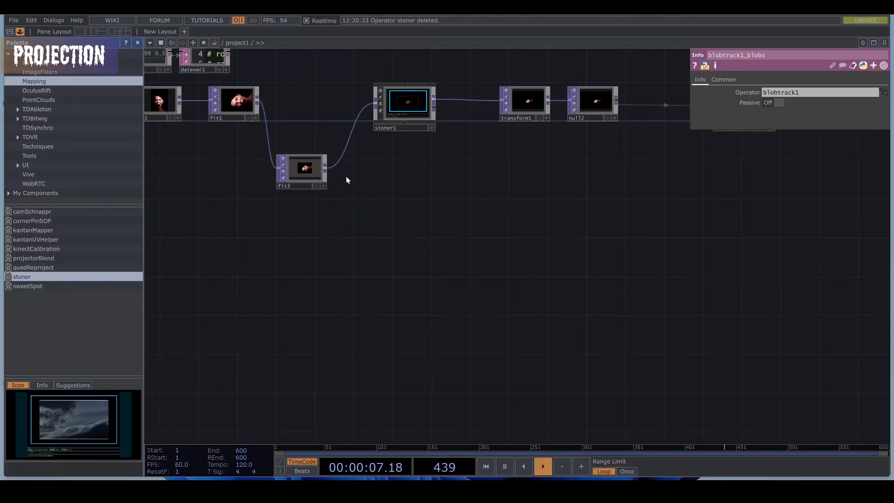
Examine the resolution and fit settings of the fit3 TOP that feeds stoner1
scroll(325, 175, up, 5)
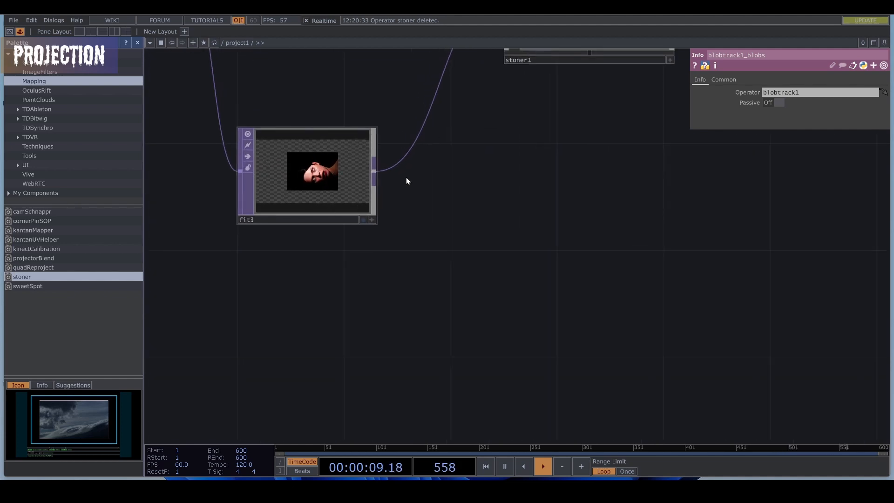
drag(523, 222, 463, 324)
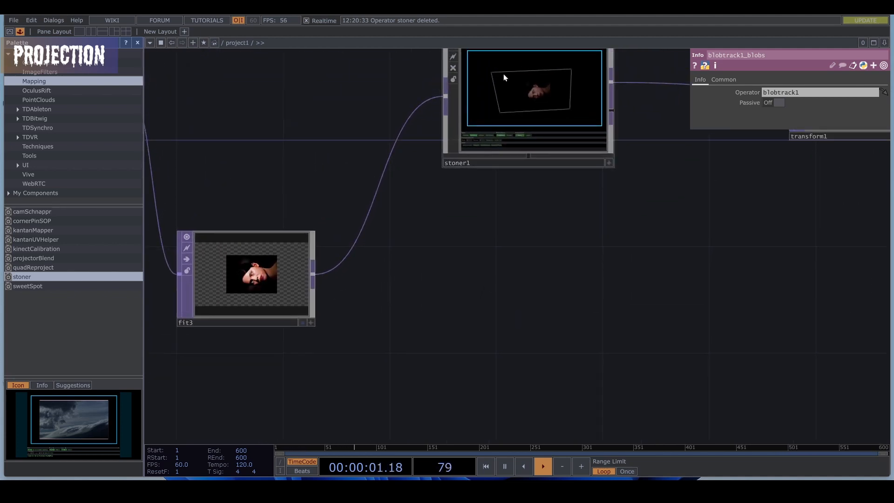
drag(359, 287, 420, 275)
scroll(313, 294, up, 2)
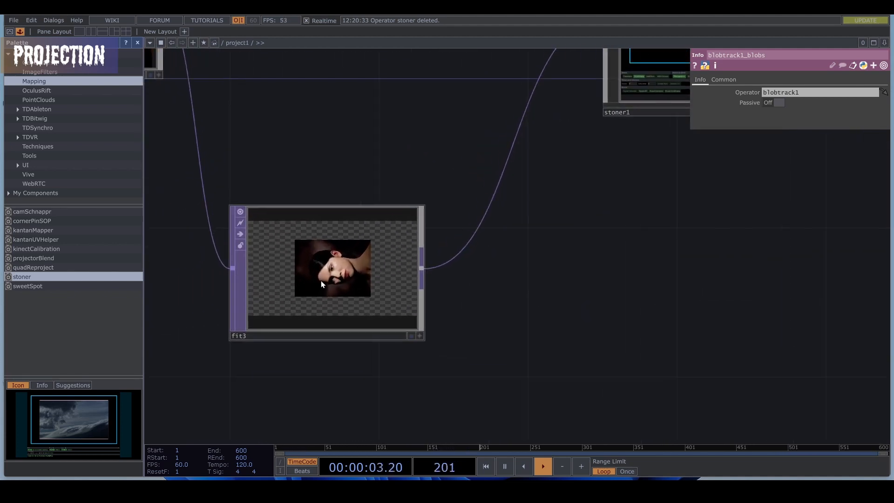
click(365, 291)
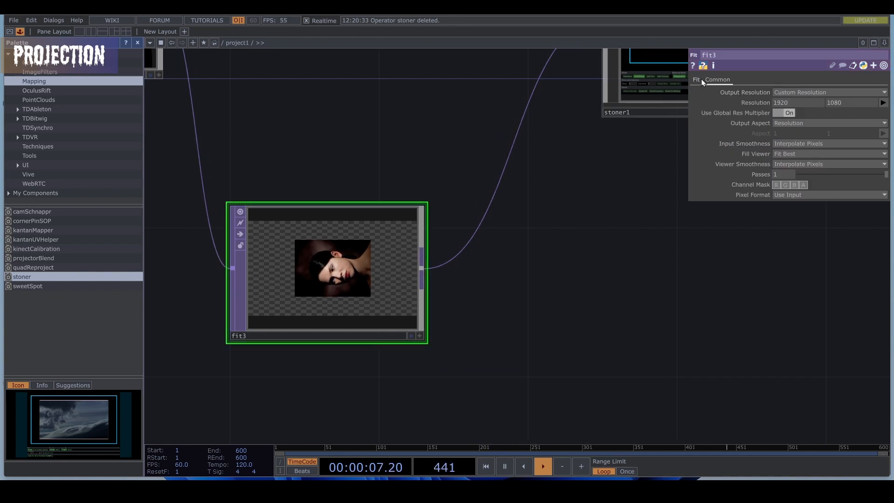
click(696, 79)
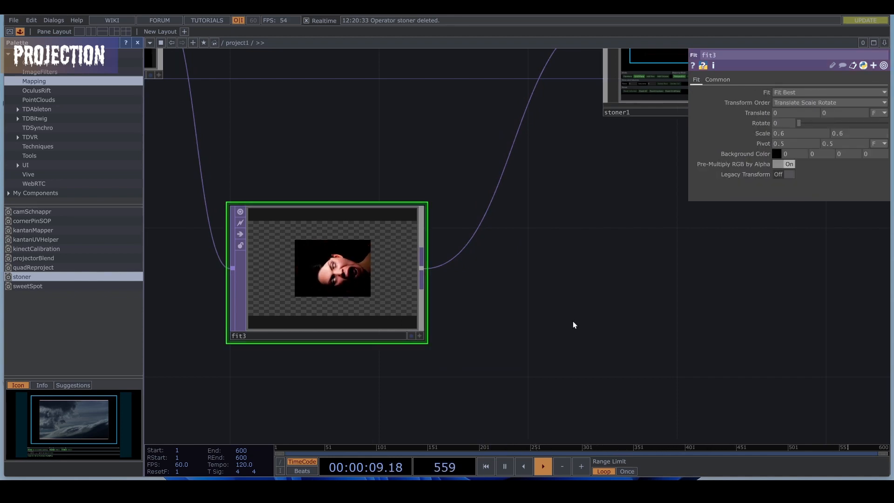
drag(541, 287, 521, 269)
scroll(590, 282, down, 3)
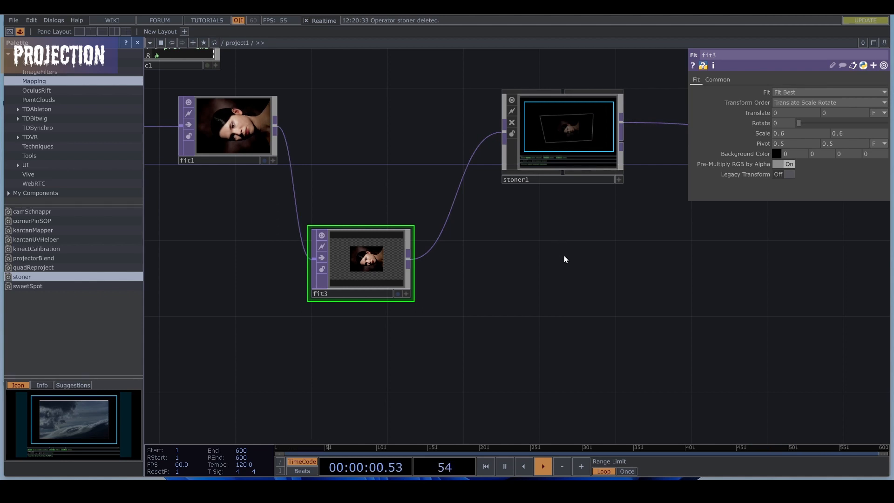
Add a Circle TOP in the empty network area below fit3
drag(517, 255, 504, 156)
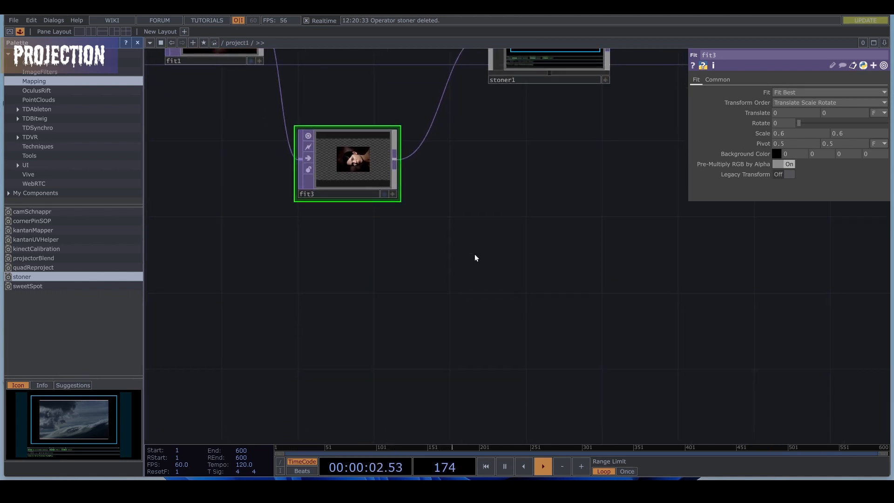
drag(418, 284, 449, 195)
key(Tab)
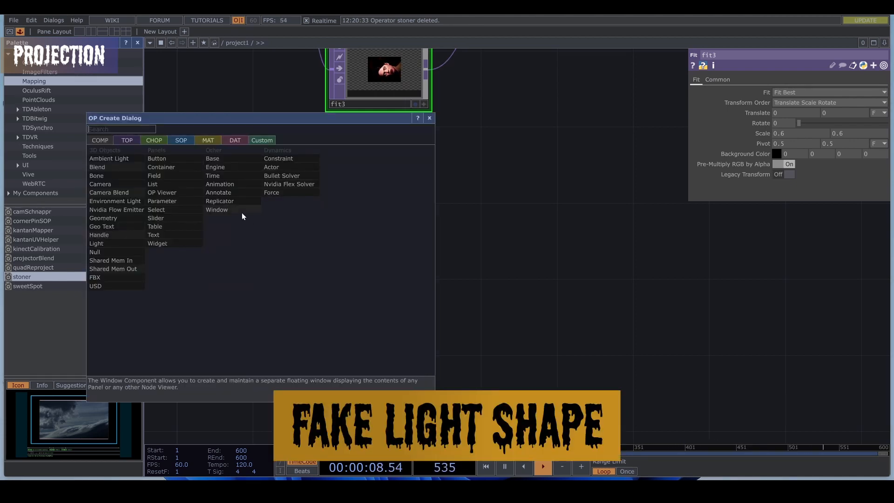
click(177, 141)
click(138, 141)
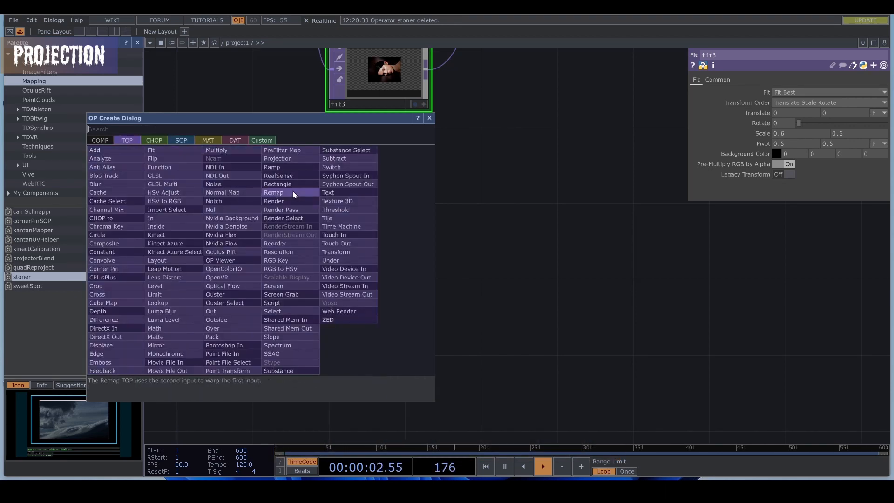
text(cir)
key(Return)
click(233, 286)
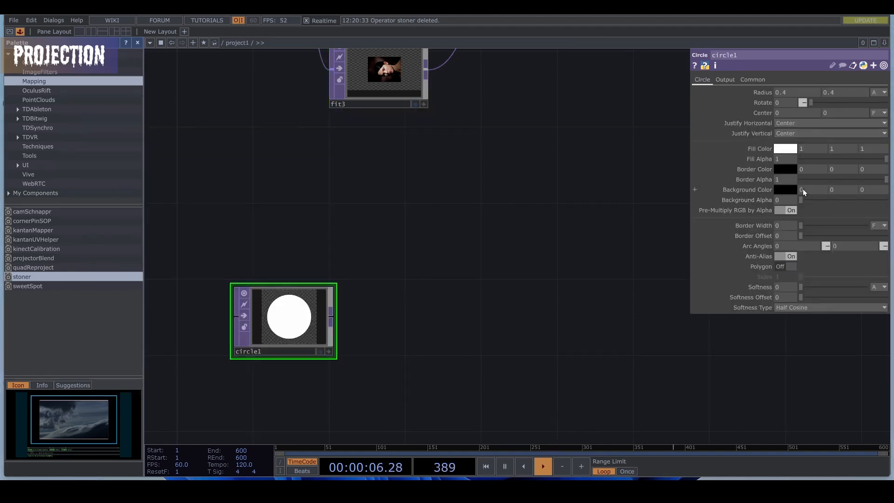
Set the Circle TOP's resolution to 1920 x 1080
click(753, 82)
click(884, 103)
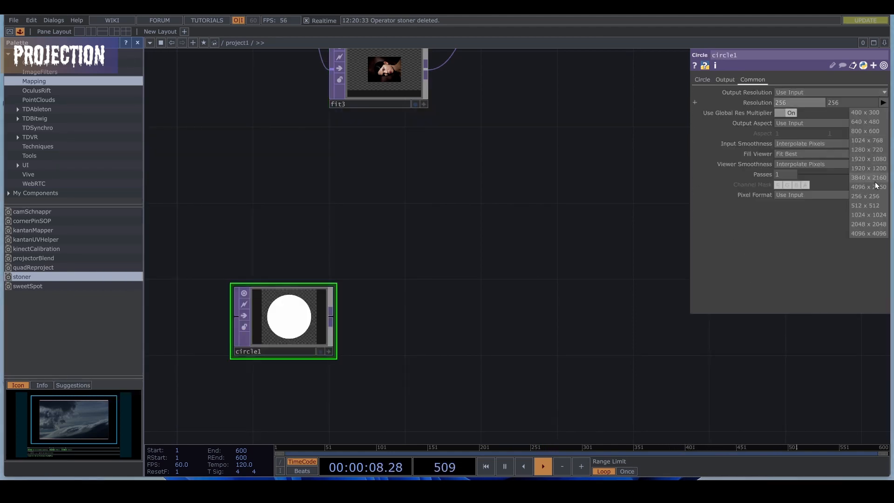
click(868, 159)
Shape the circle into an ellipse with radius values of 0.35 and 0.25
click(702, 80)
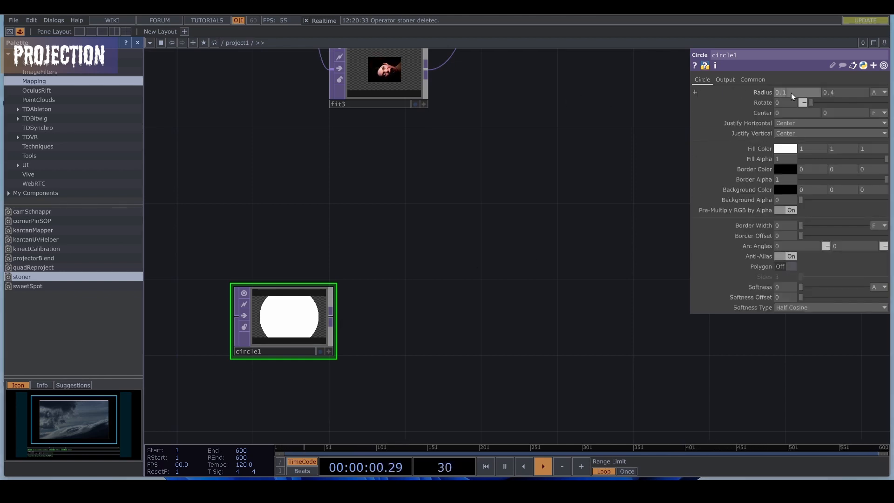
text(35)
key(Return)
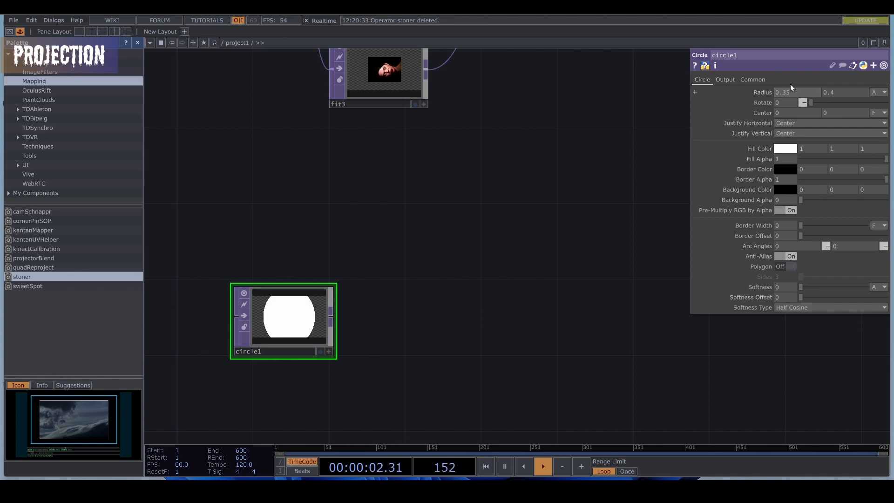
click(836, 92)
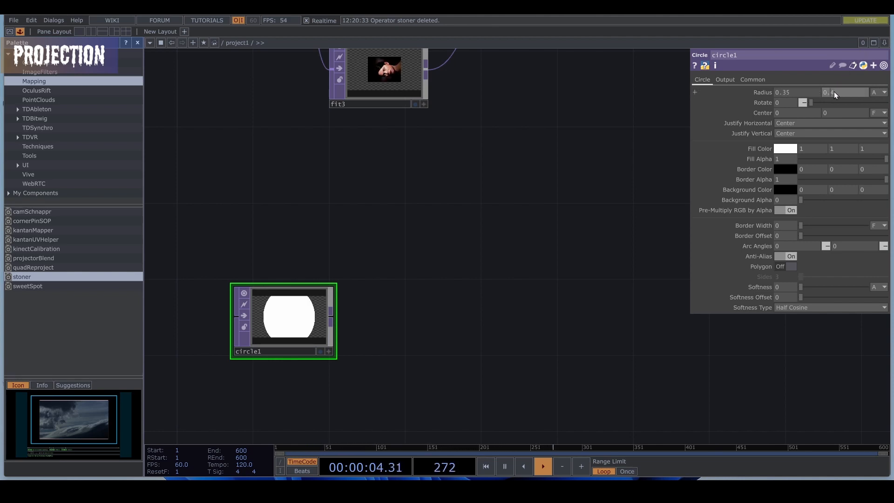
text(0.25)
key(Return)
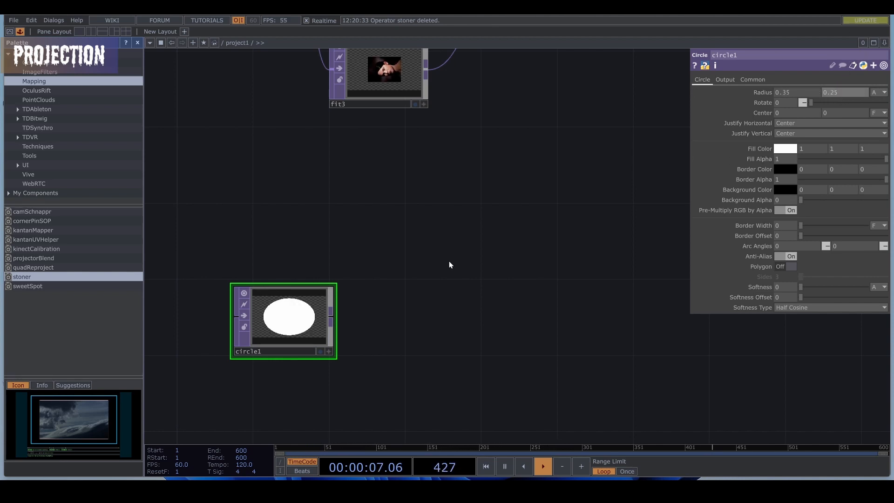
Connect a Blur TOP to circle1's output, with Pre-Shrink 8 and Filter Size 50
right_click(331, 317)
click(214, 252)
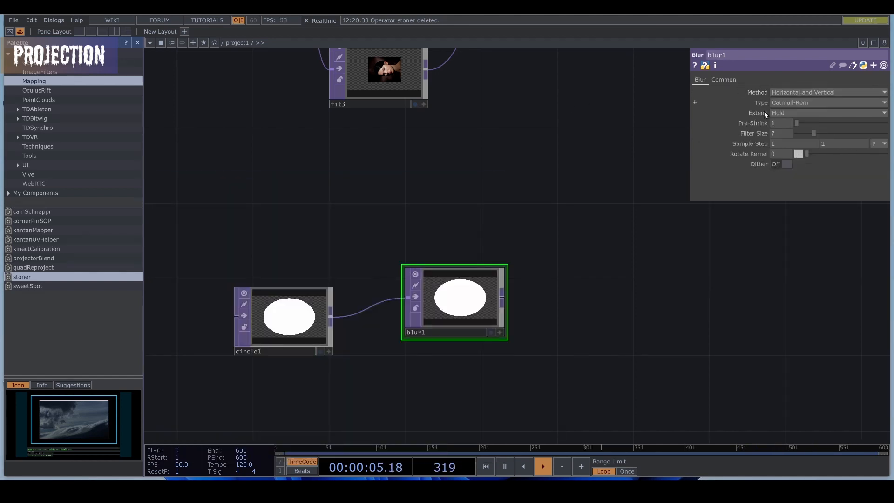
click(778, 123)
text(8)
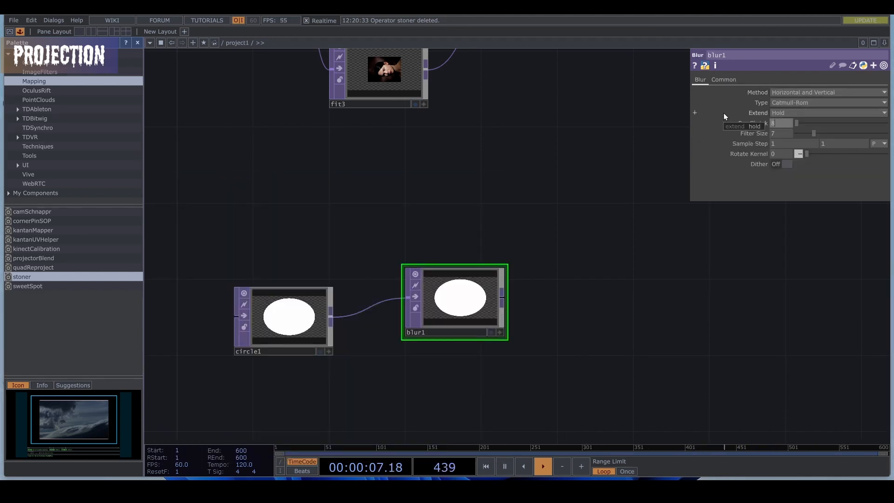
click(775, 134)
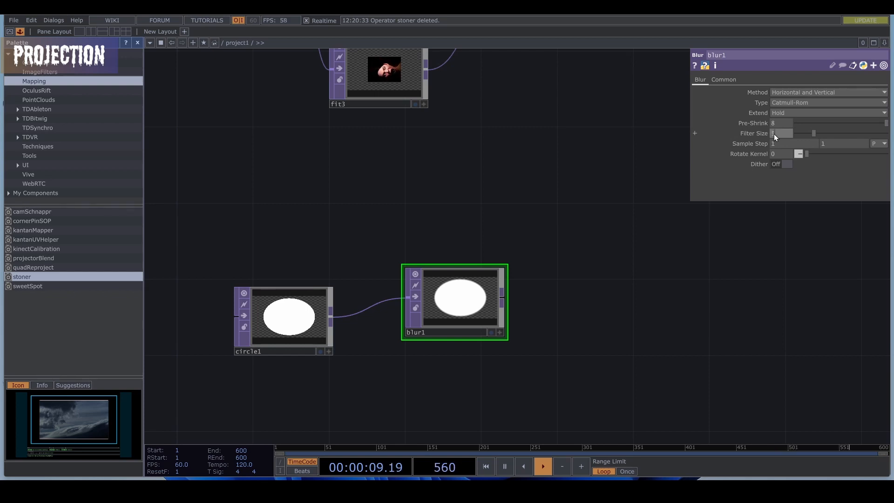
text(50)
key(Return)
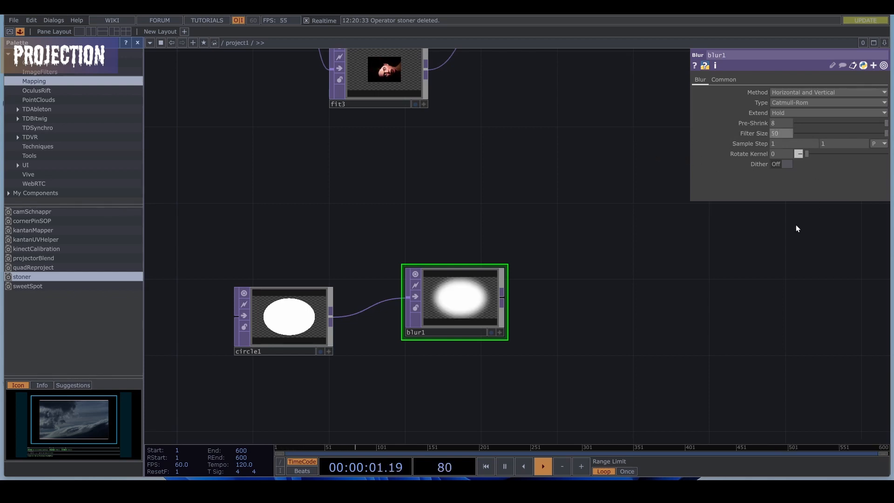
Connect a Level TOP after blur1, aligned with the chain, and set its post opacity to 0.5
right_click(507, 303)
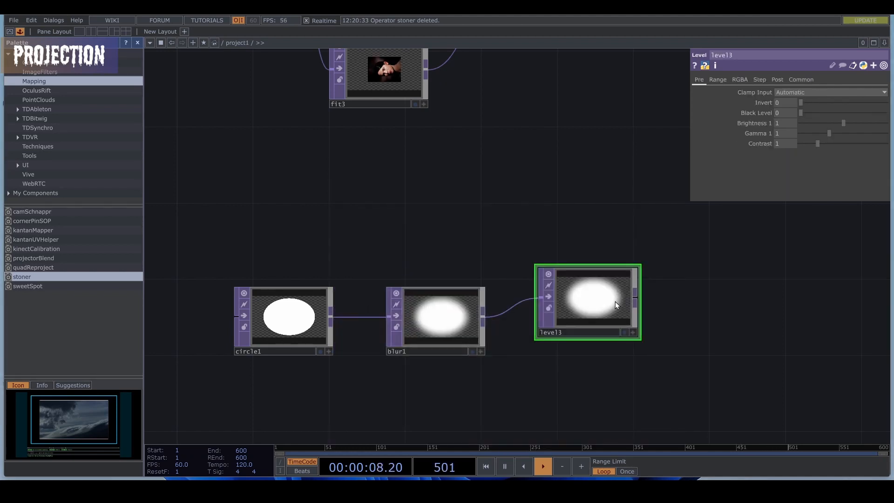
drag(615, 301, 596, 320)
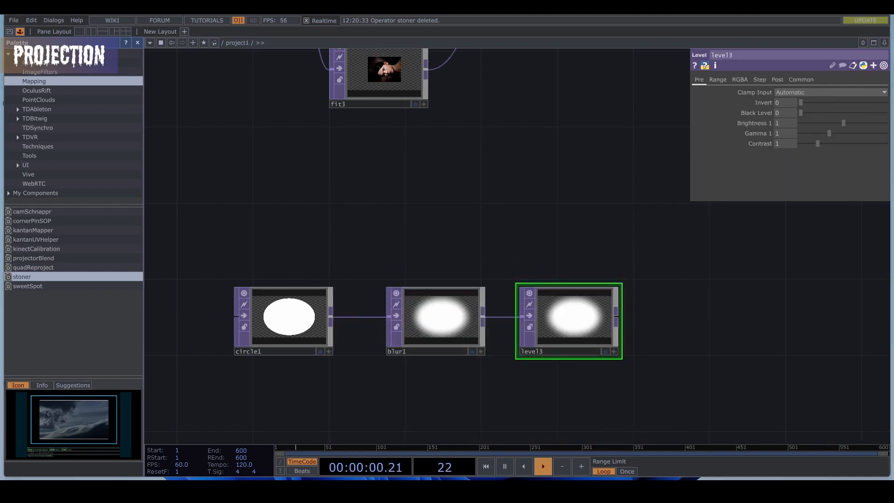
click(777, 81)
drag(886, 102, 843, 102)
Insert an Over TOP between fit3 and stoner1 and connect level3's output to its second input
drag(480, 81, 457, 184)
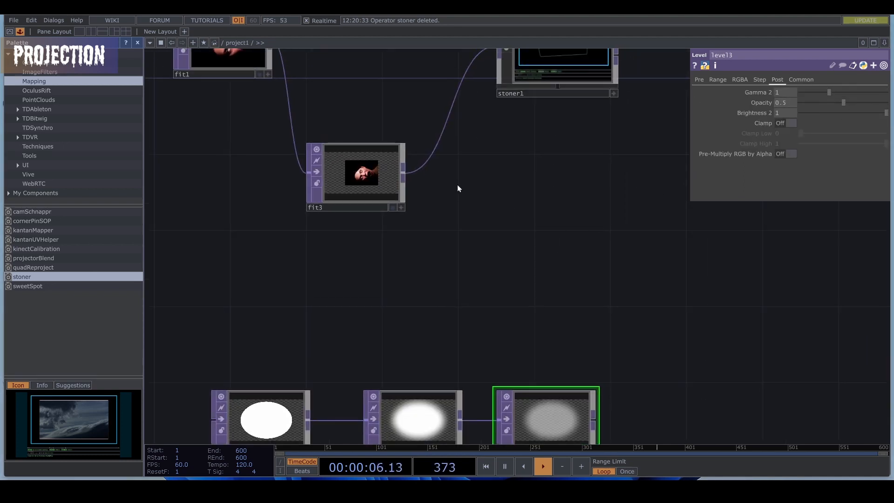
right_click(437, 149)
click(451, 142)
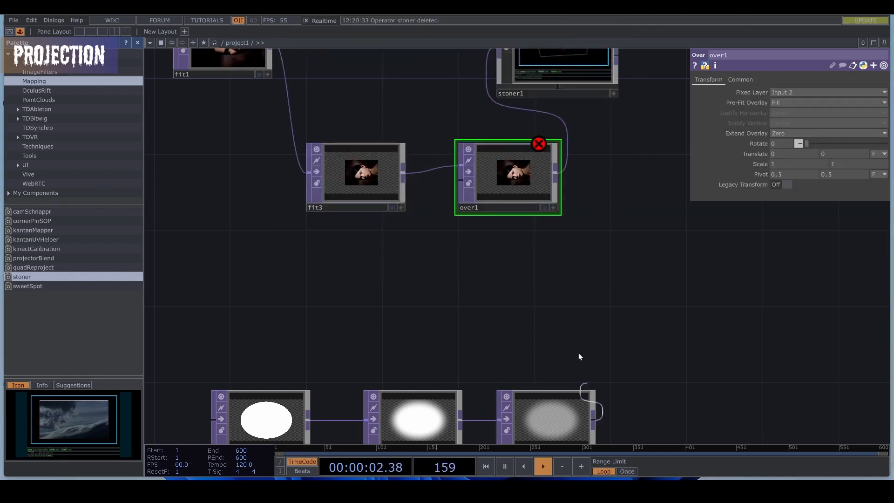
click(461, 199)
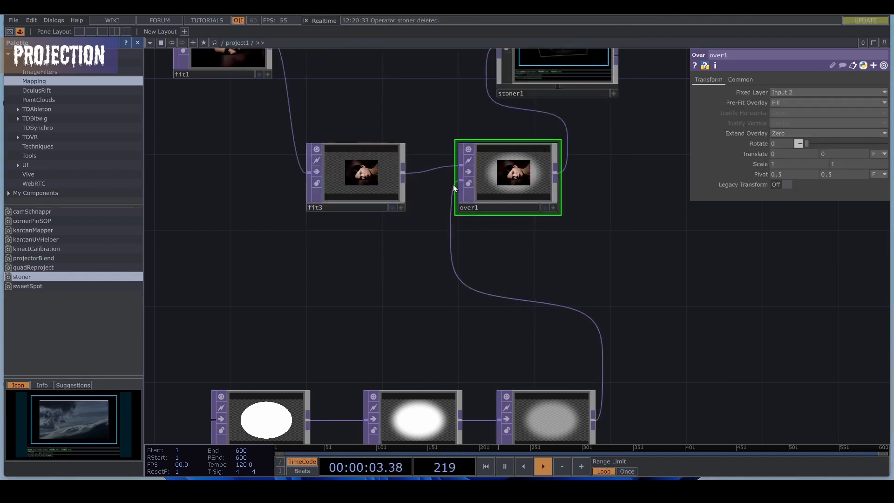
scroll(529, 186, up, 4)
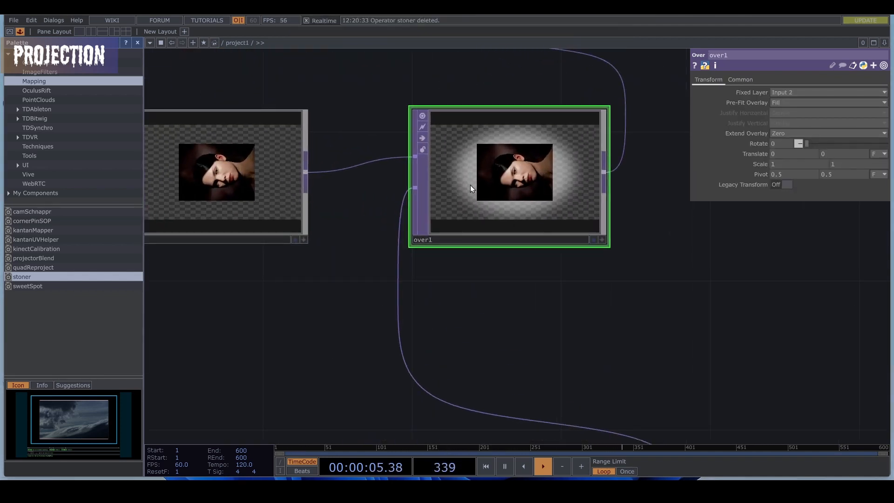